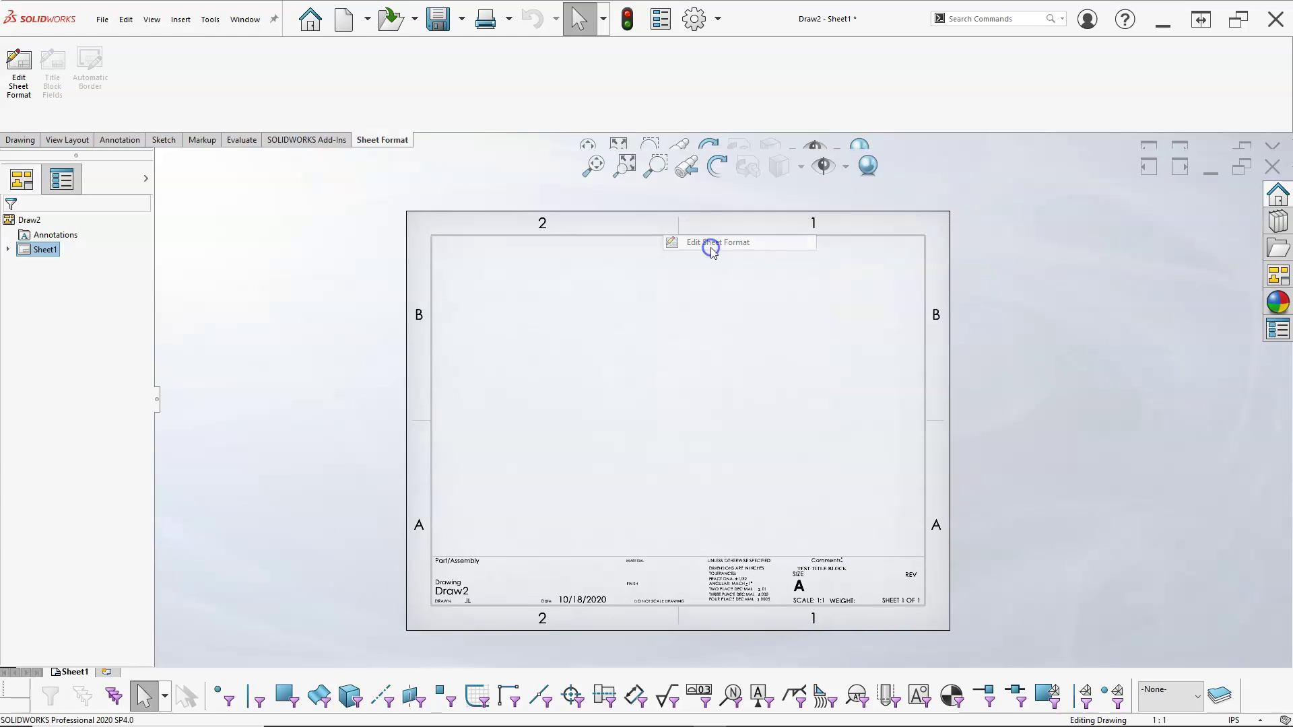
Set the font size of the title block's date note to 10 in the sheet format.
scroll(521, 605, down, 5)
scroll(795, 536, down, 3)
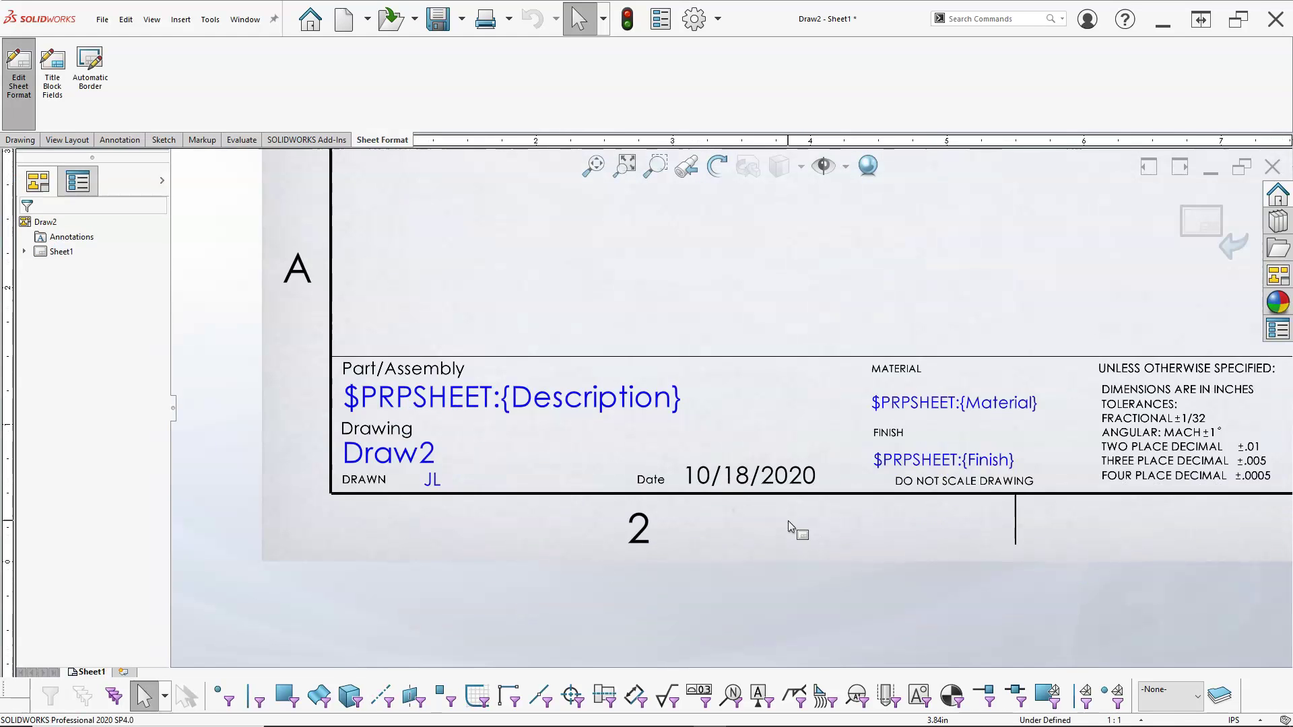
double_click(755, 465)
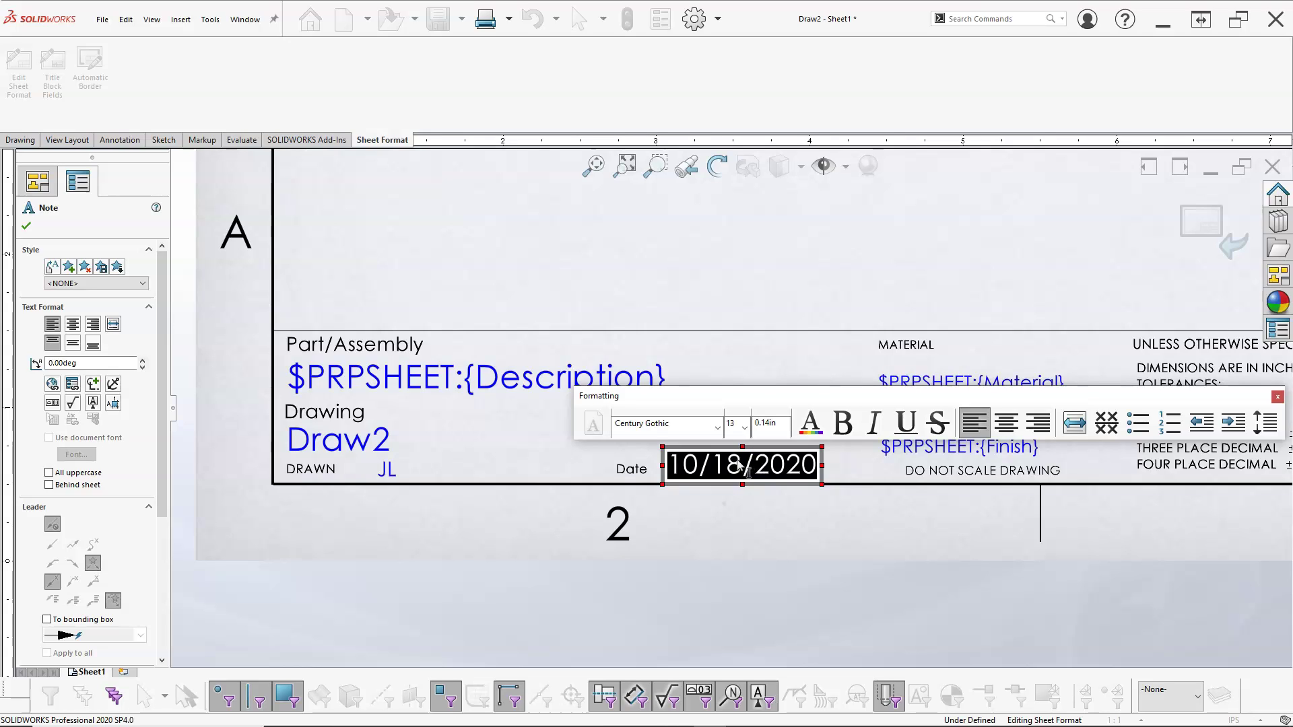
click(745, 426)
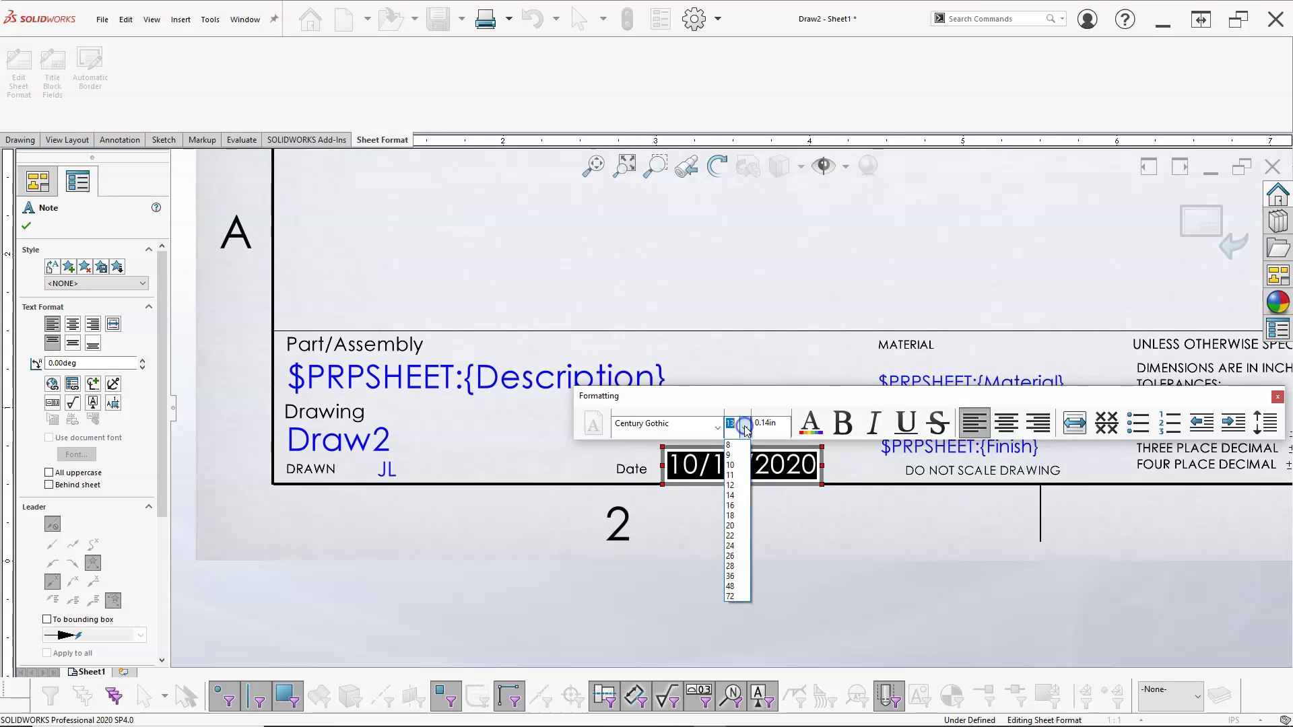
click(738, 465)
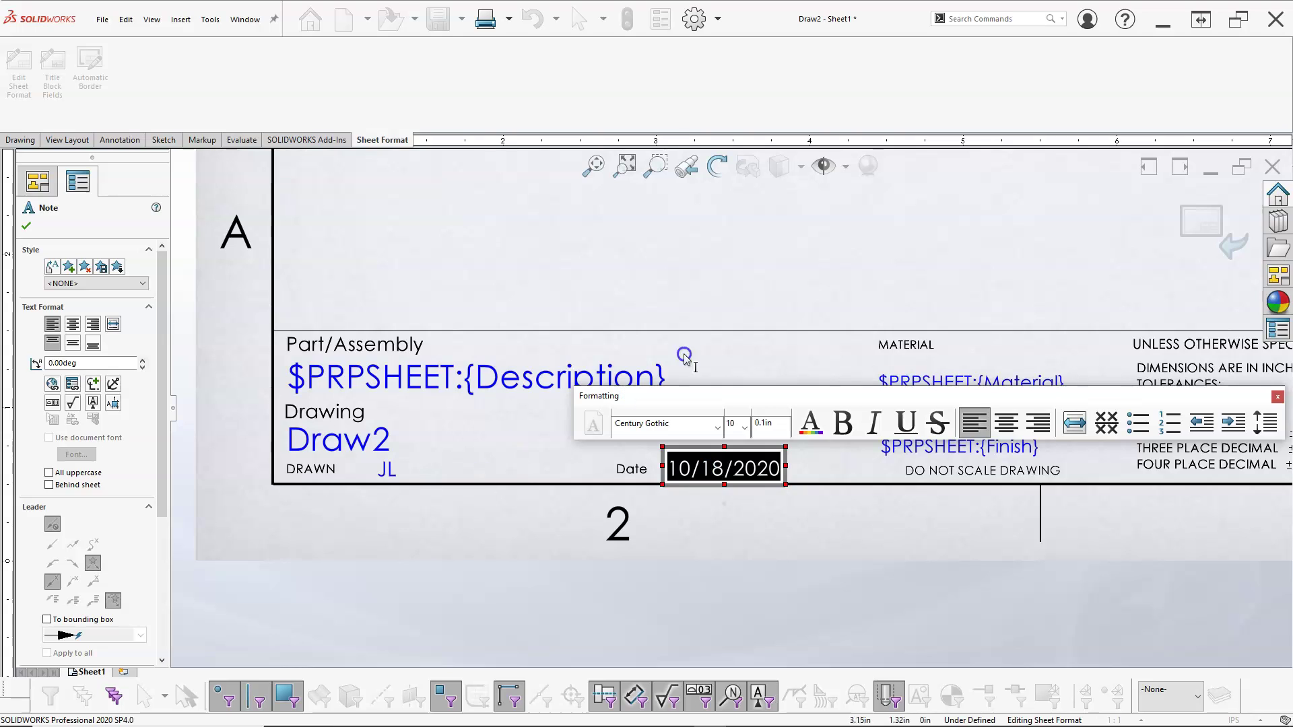
click(689, 317)
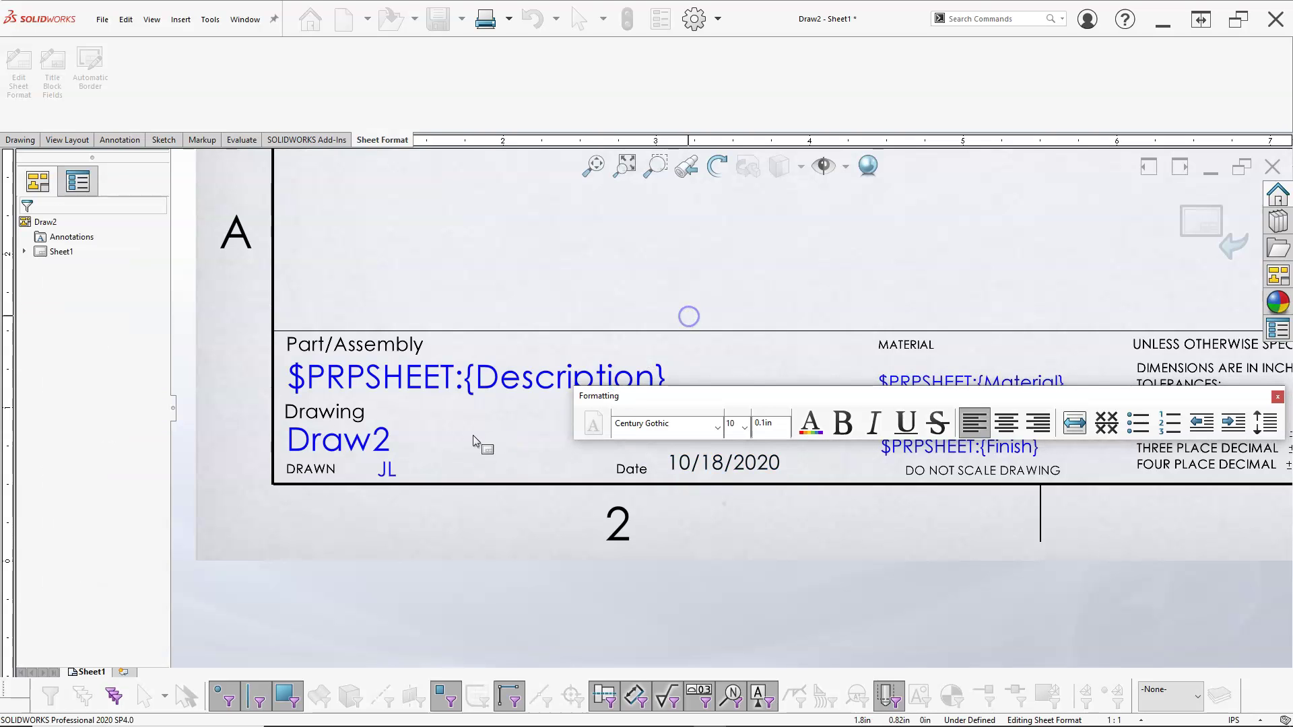
Move the drafter's initials and the date note closer to their DRAWN and Date labels, keeping them level with the labels.
click(389, 470)
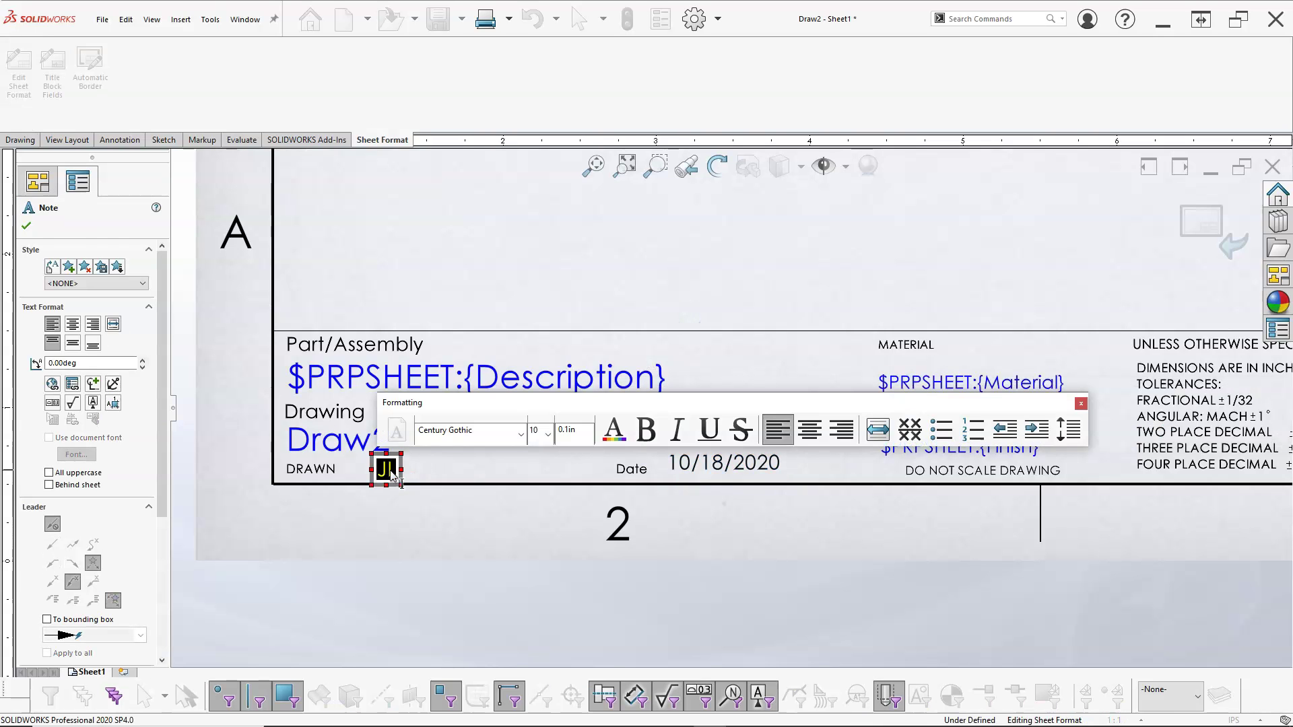
click(468, 303)
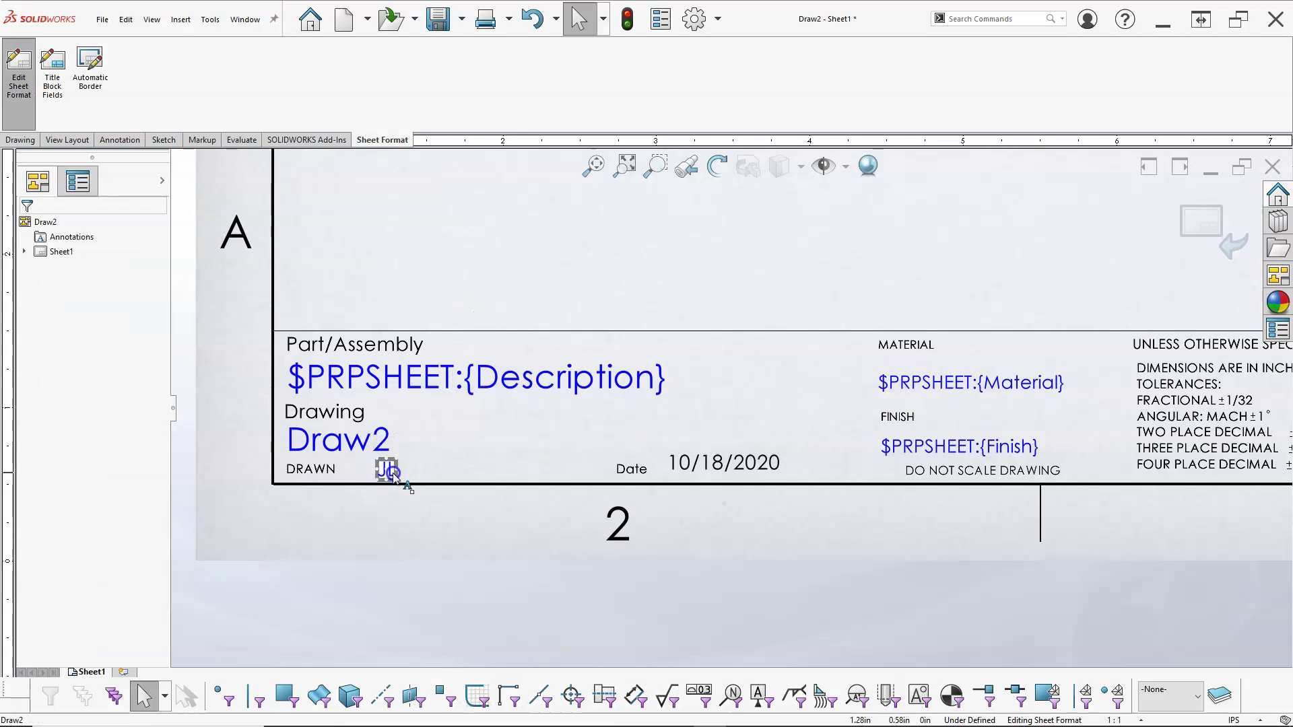
click(369, 470)
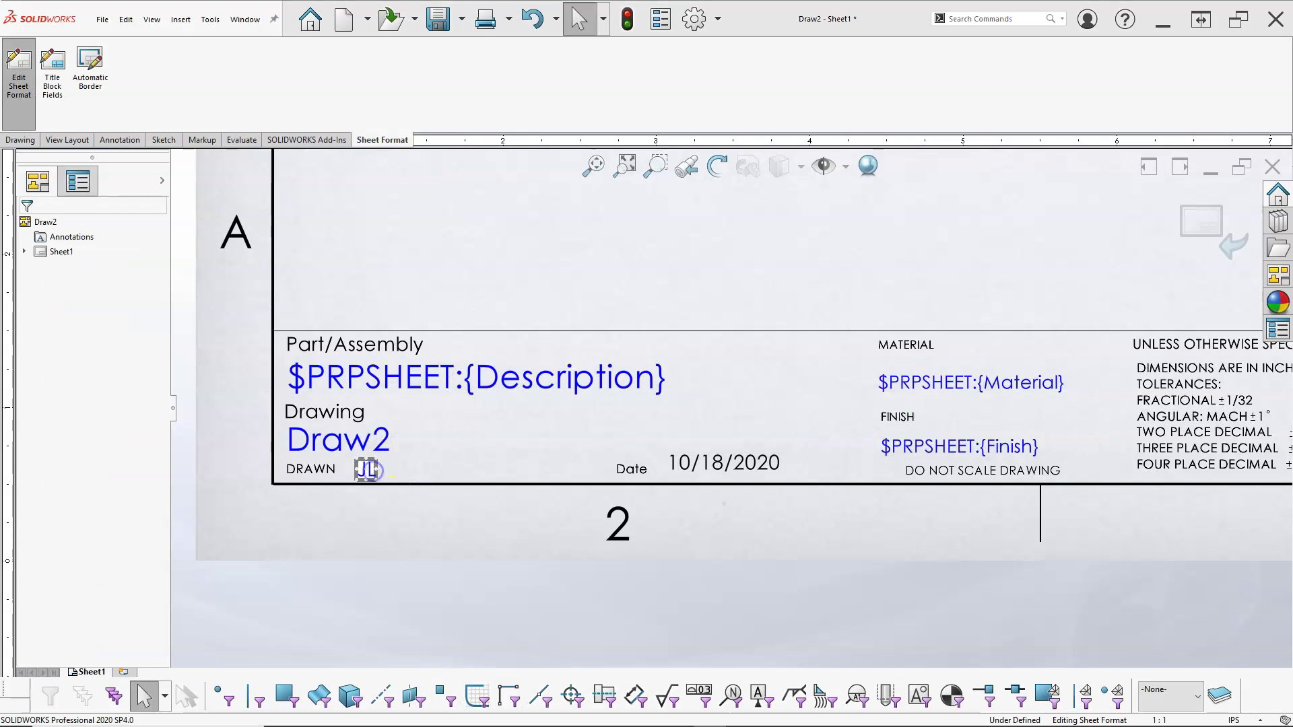
click(700, 471)
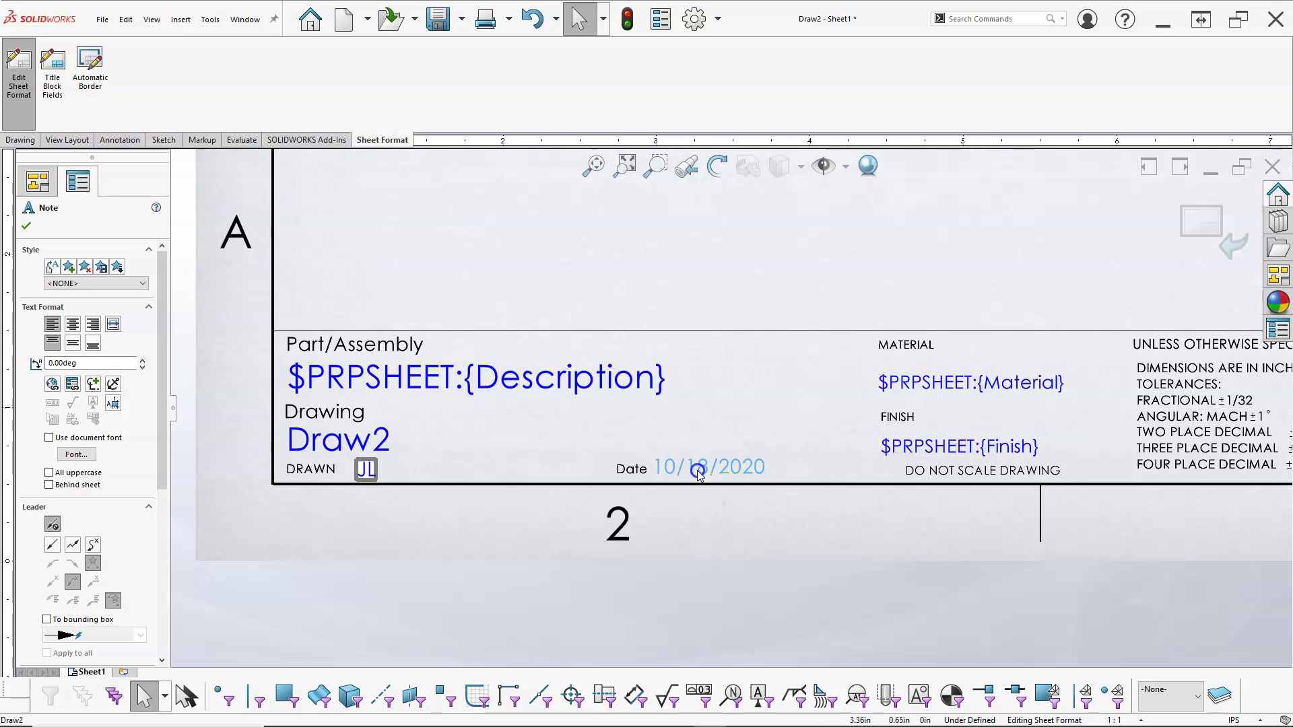
drag(699, 472, 702, 475)
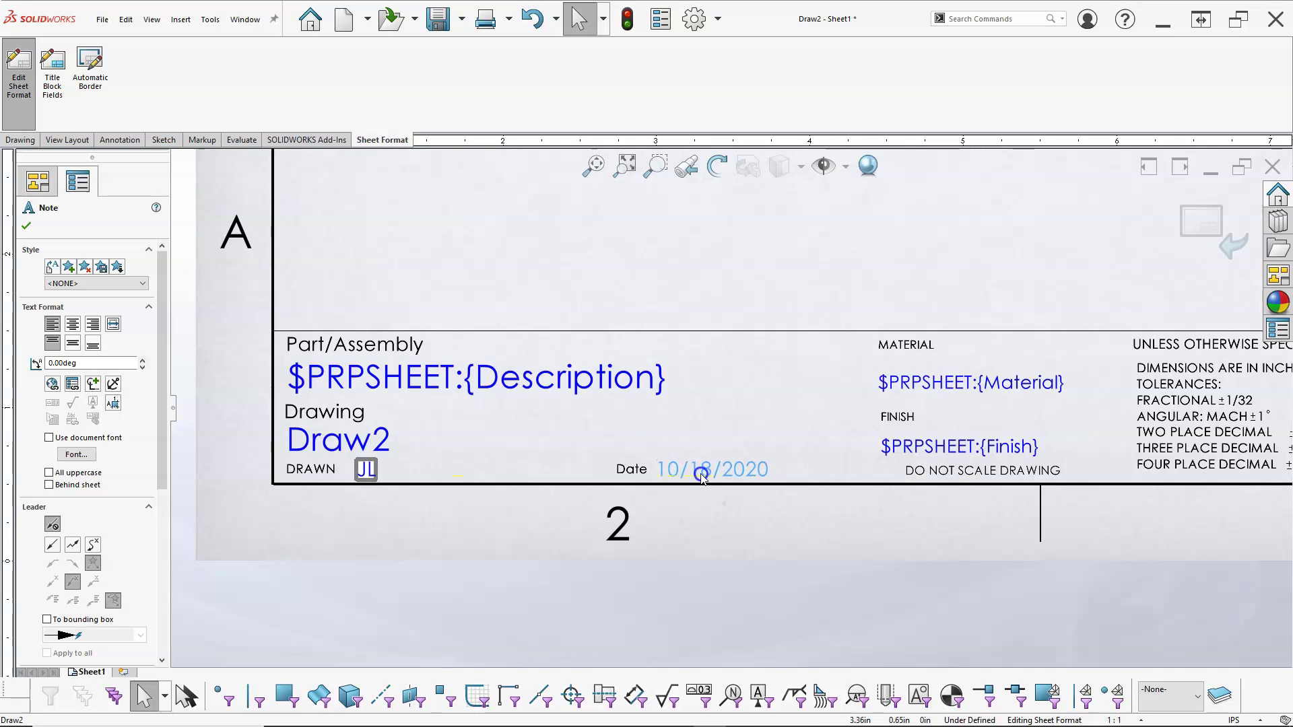
click(774, 291)
Change the TEST TITLE BLOCK note to Arial with left alignment and exit sheet format editing.
scroll(955, 326, up, 3)
scroll(973, 357, down, 2)
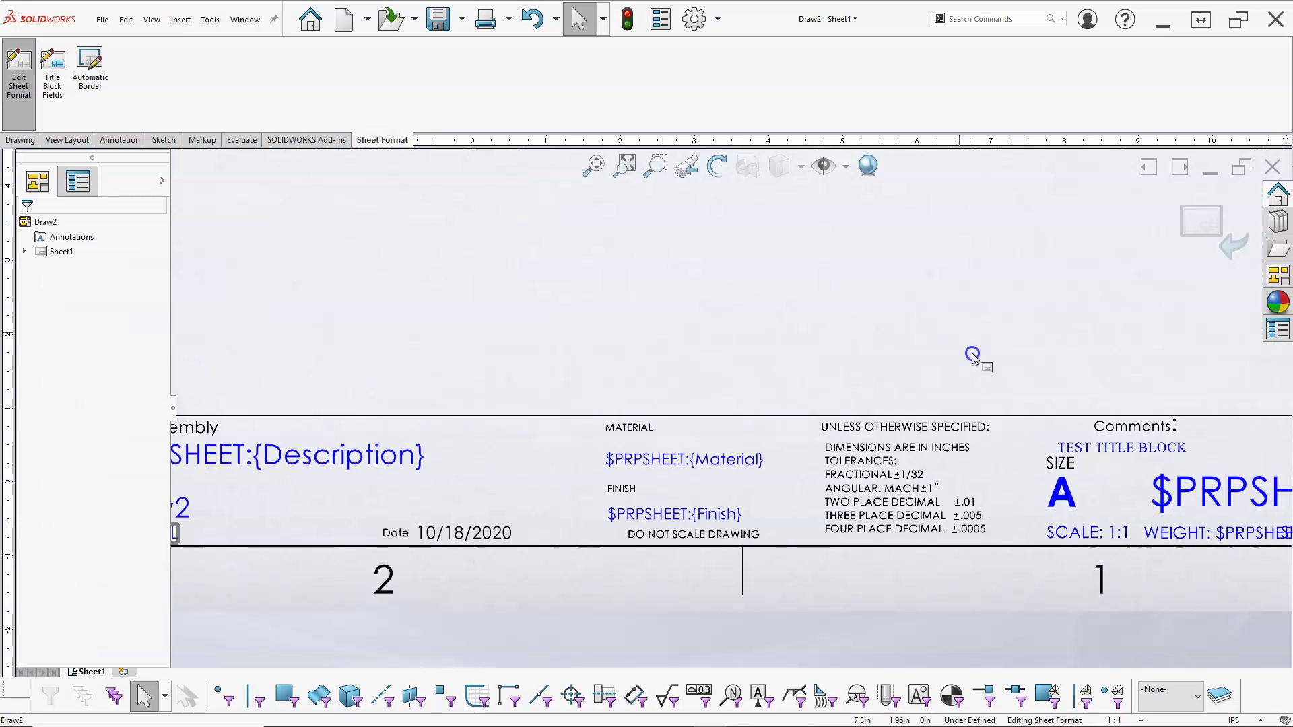
scroll(1157, 443, down, 4)
scroll(1118, 451, up, 5)
scroll(1106, 456, down, 3)
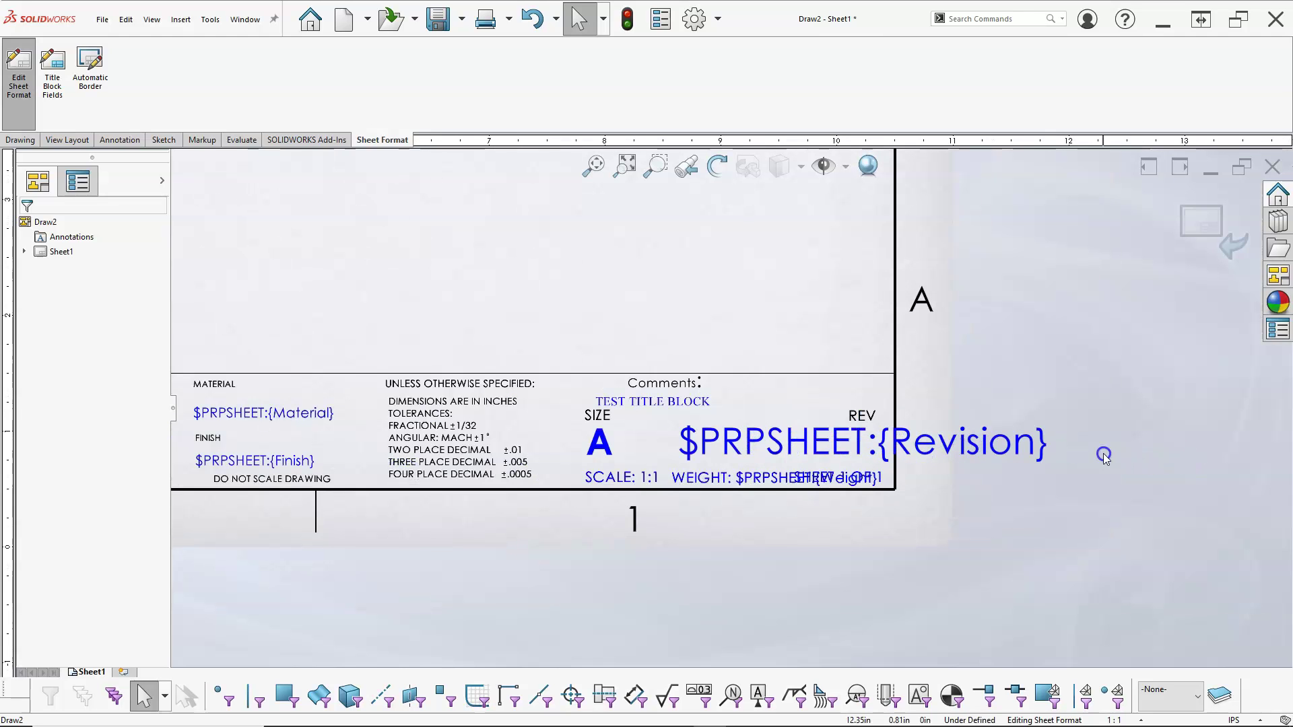
click(639, 407)
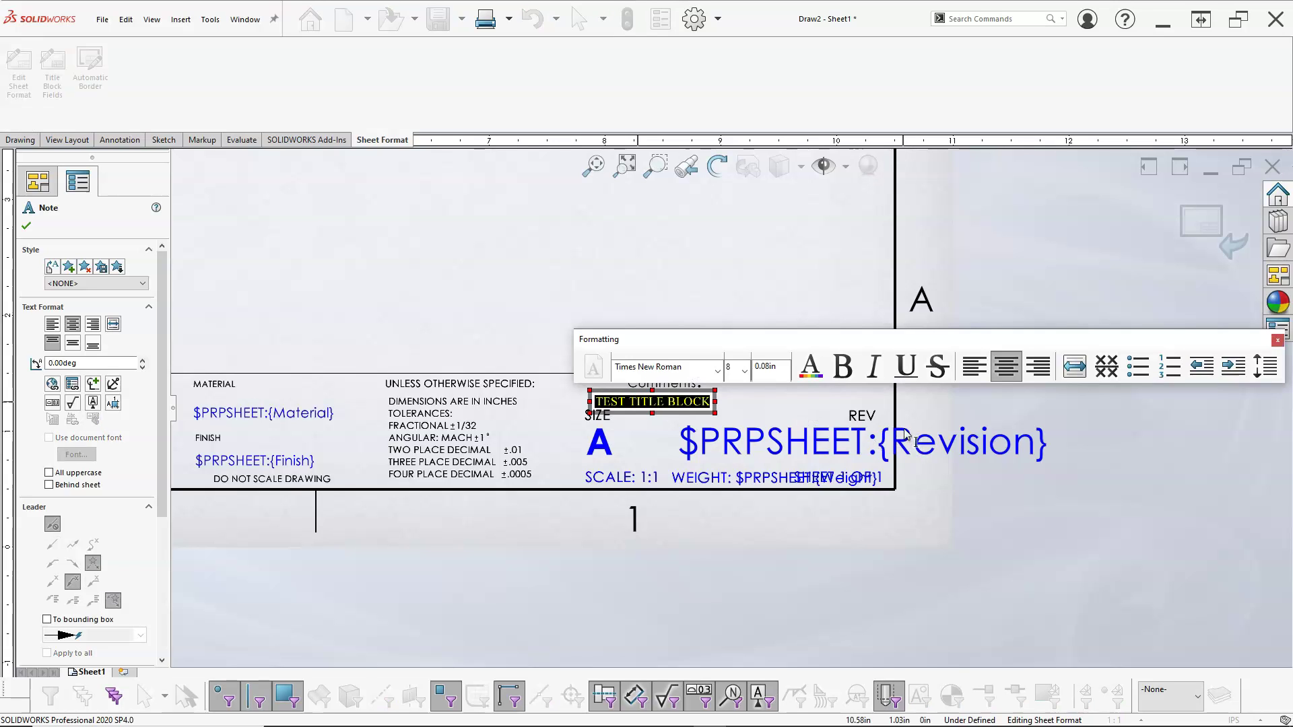
click(719, 369)
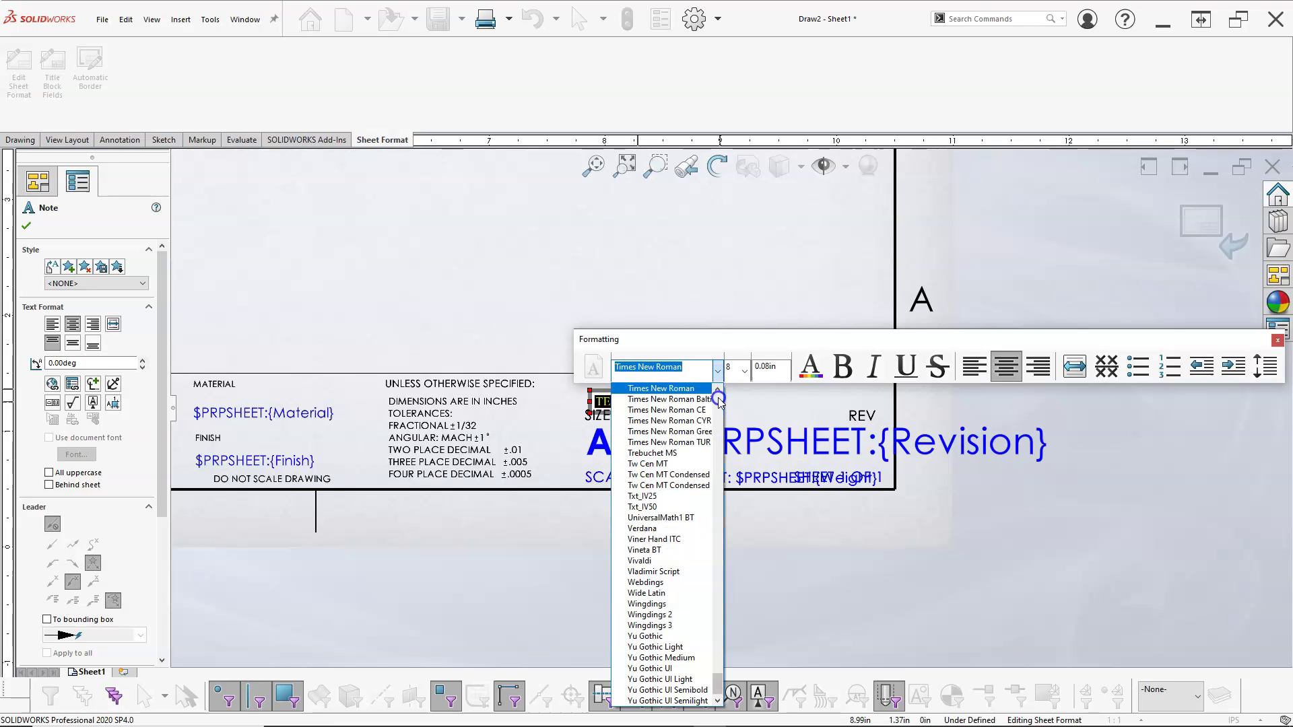
text(a)
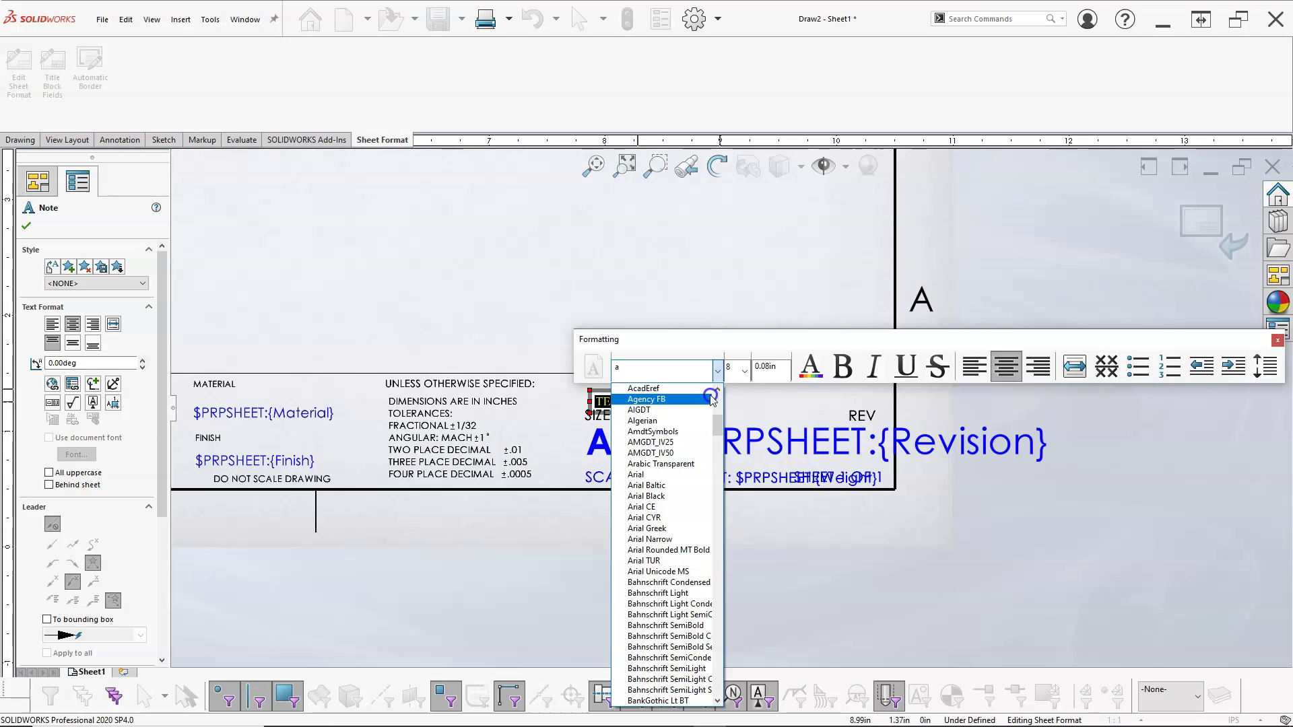
click(655, 475)
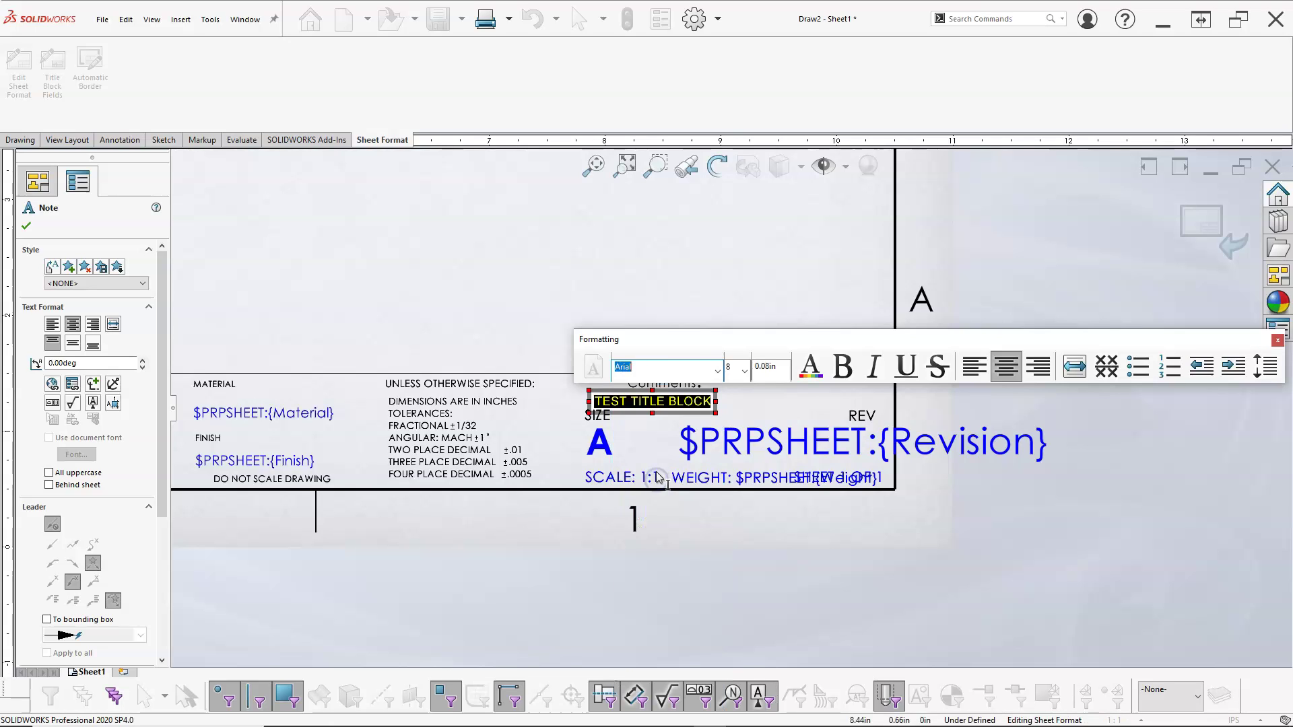
click(975, 367)
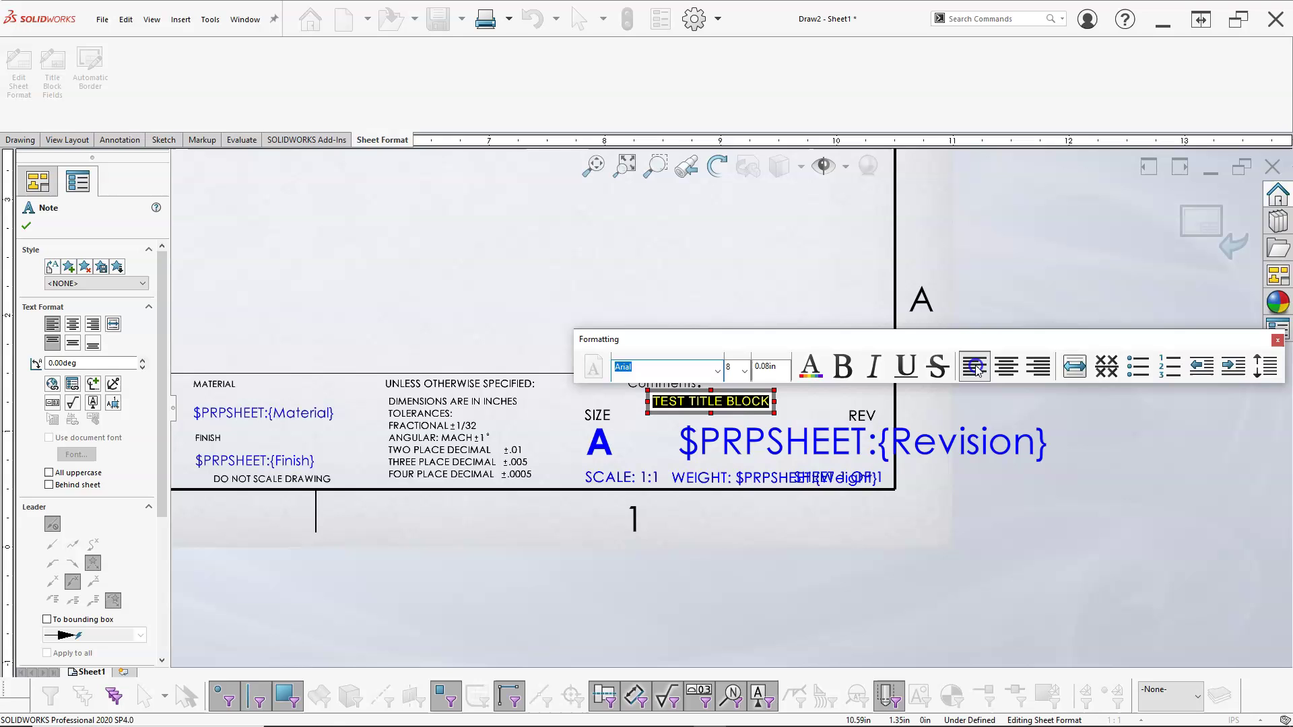
click(1145, 290)
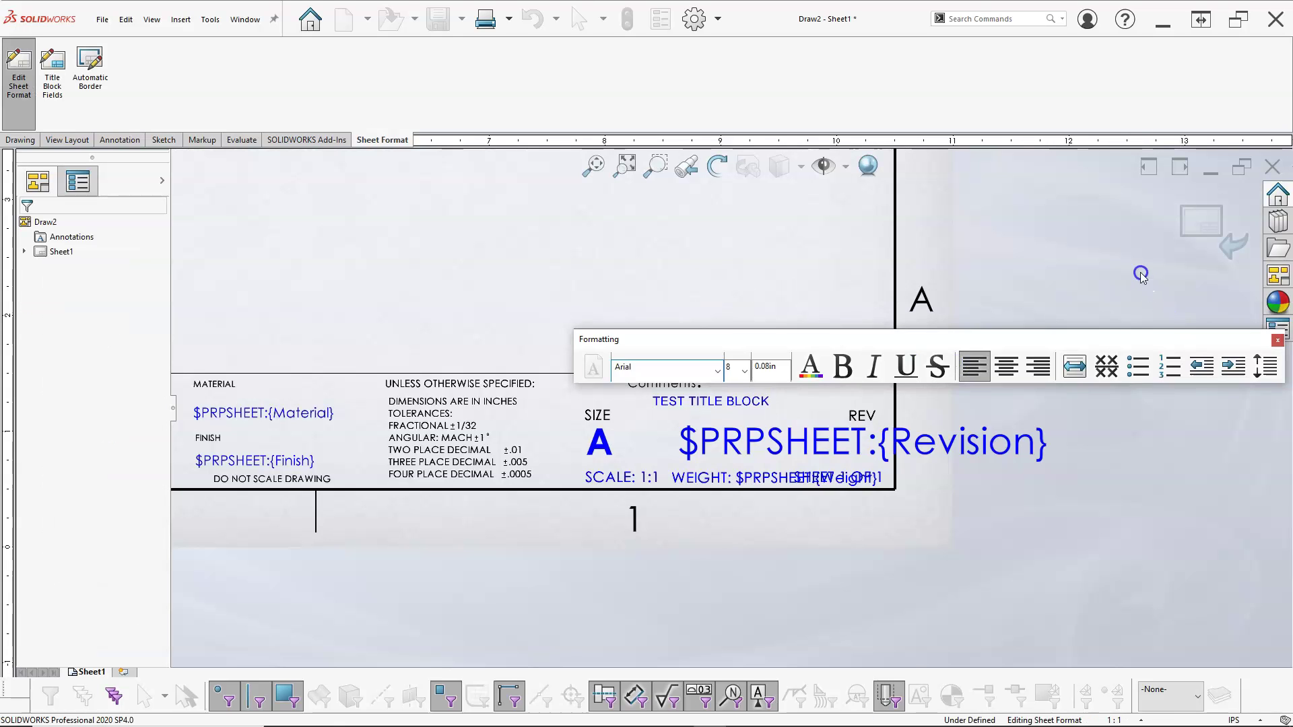
click(1202, 221)
Reopen the sheet format, align the TEST TITLE BLOCK note under the start of the Comments label, and return to the sheet.
scroll(825, 280, up, 2)
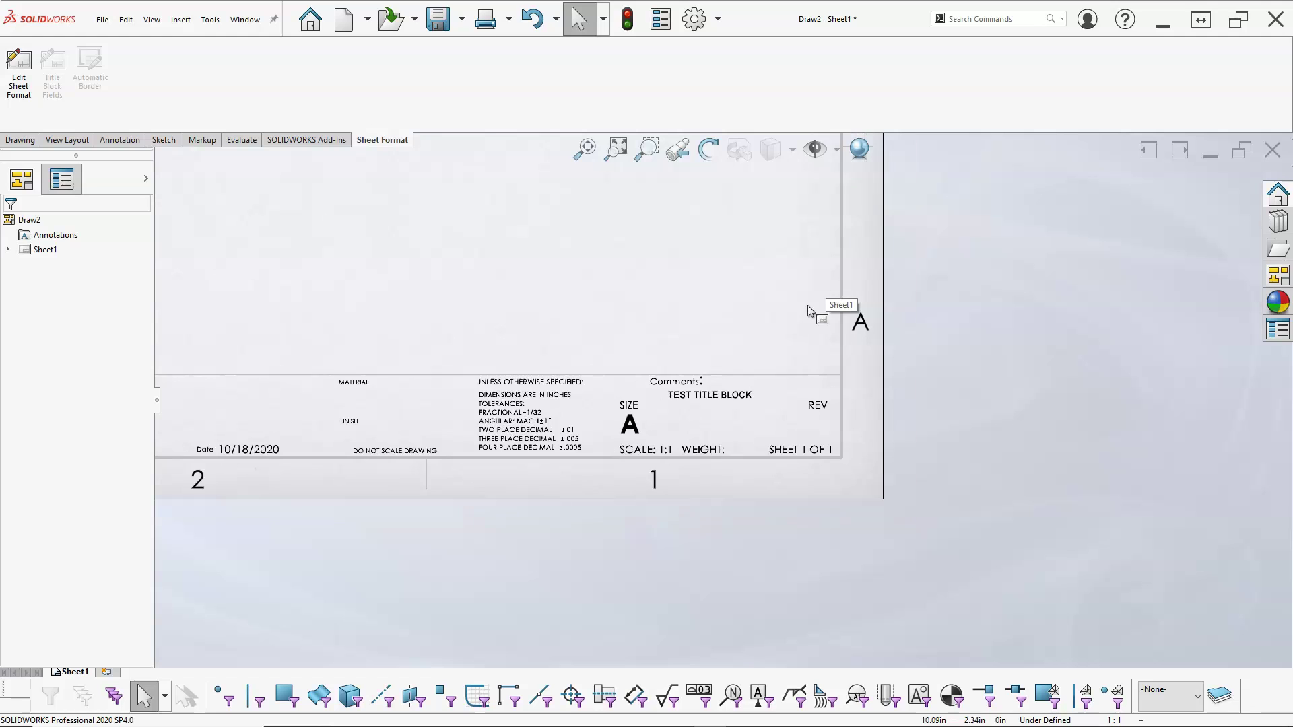
scroll(689, 391, down, 2)
scroll(690, 394, down, 1)
right_click(729, 280)
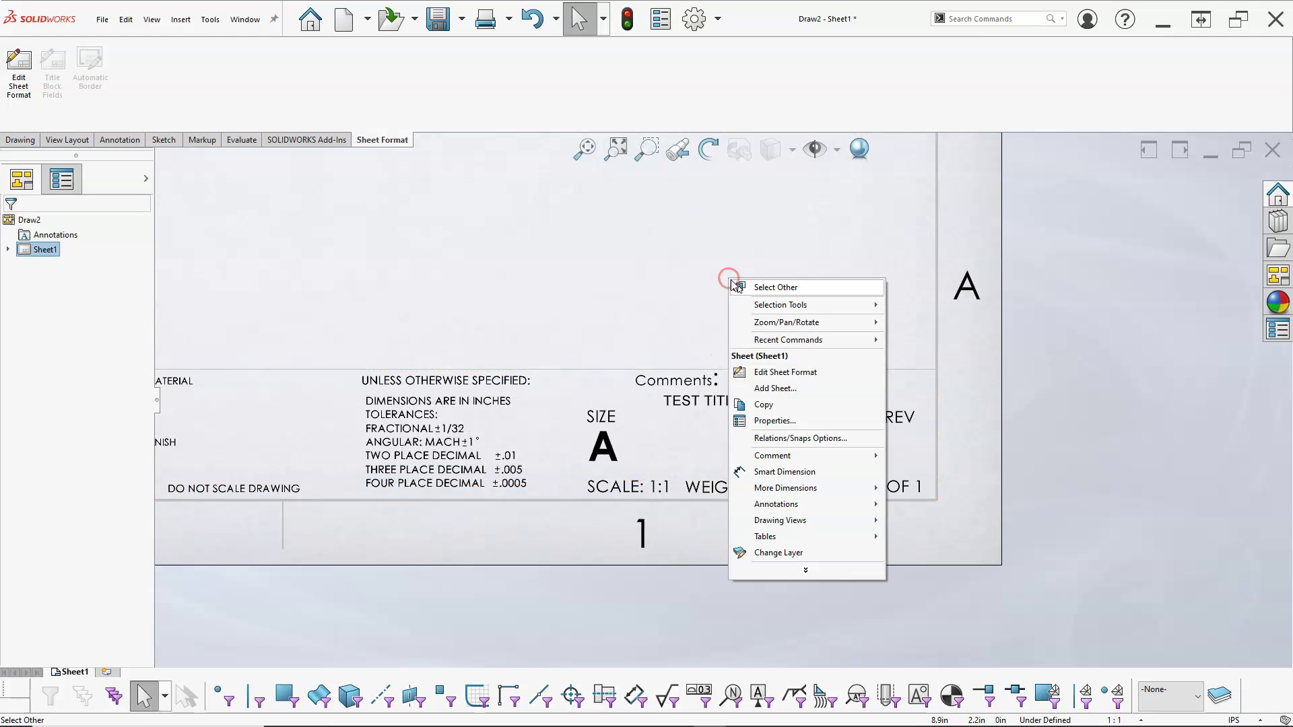
click(786, 372)
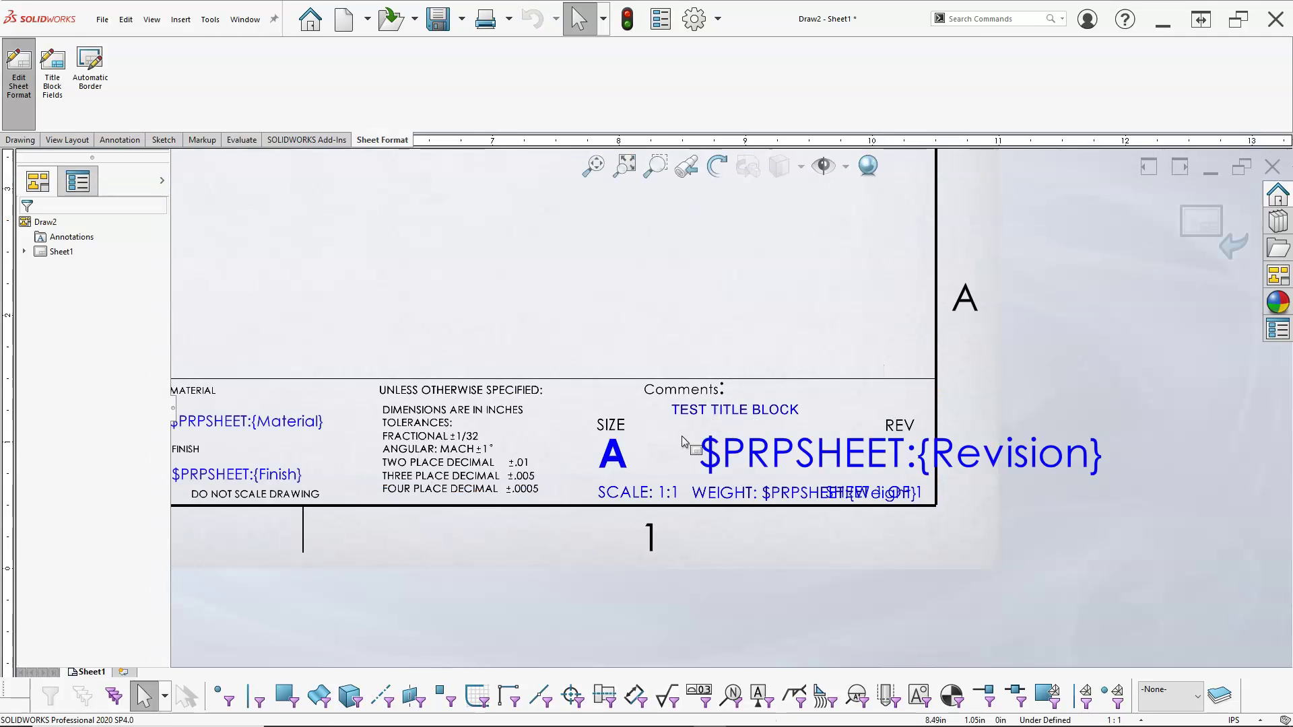
scroll(682, 435, down, 1)
drag(718, 399, 680, 398)
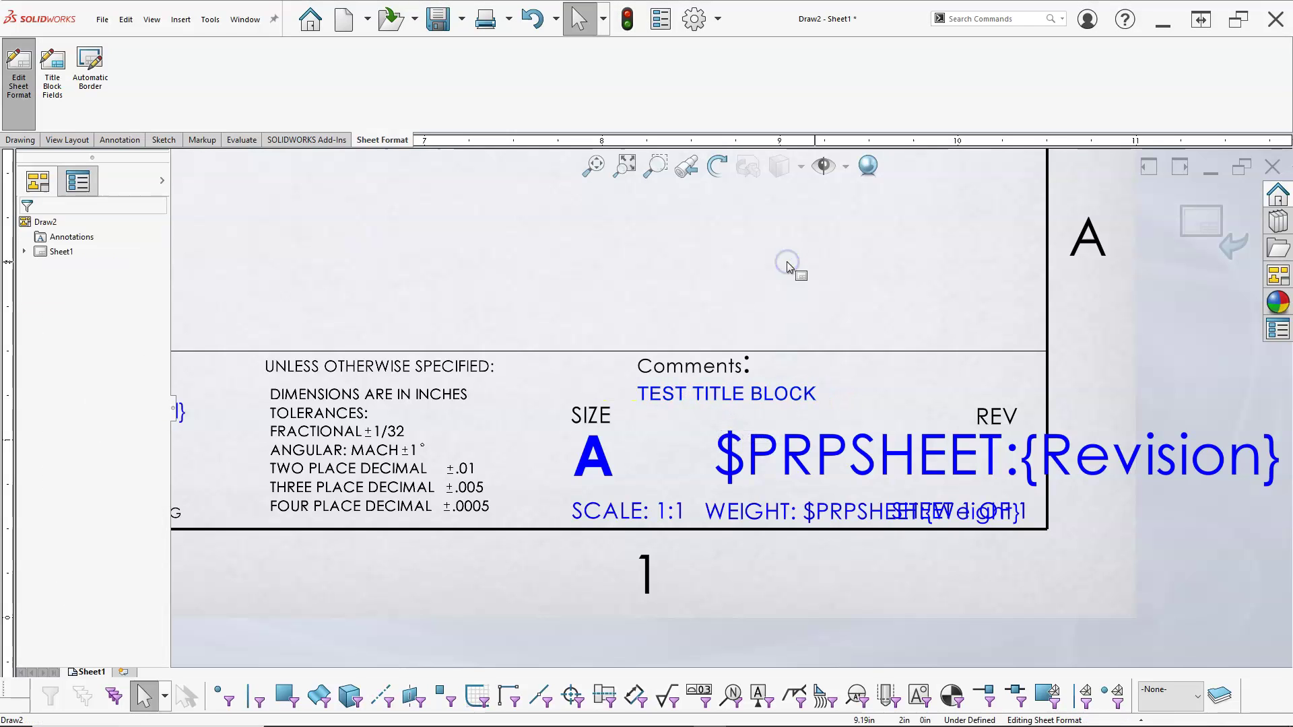
click(1200, 223)
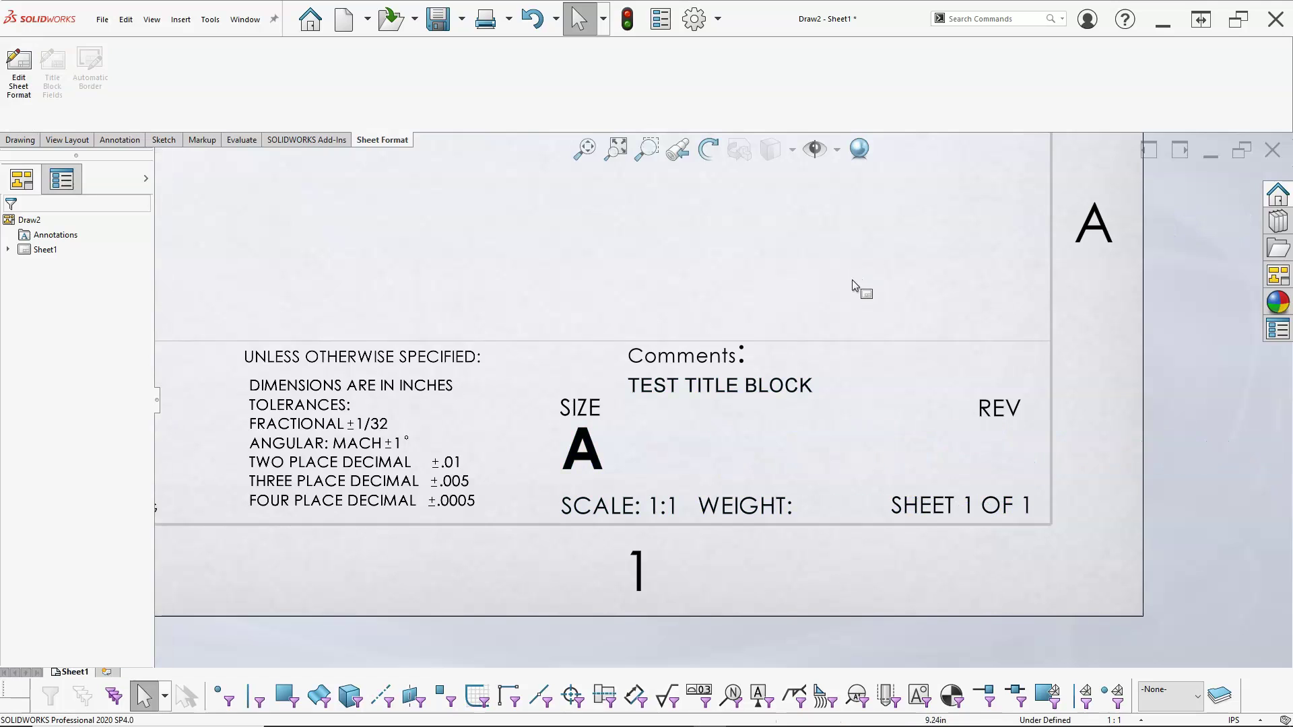
Open the title block table for data entry and check that the DRAWN field can be edited.
scroll(778, 354, down, 5)
scroll(644, 391, down, 3)
scroll(644, 393, up, 3)
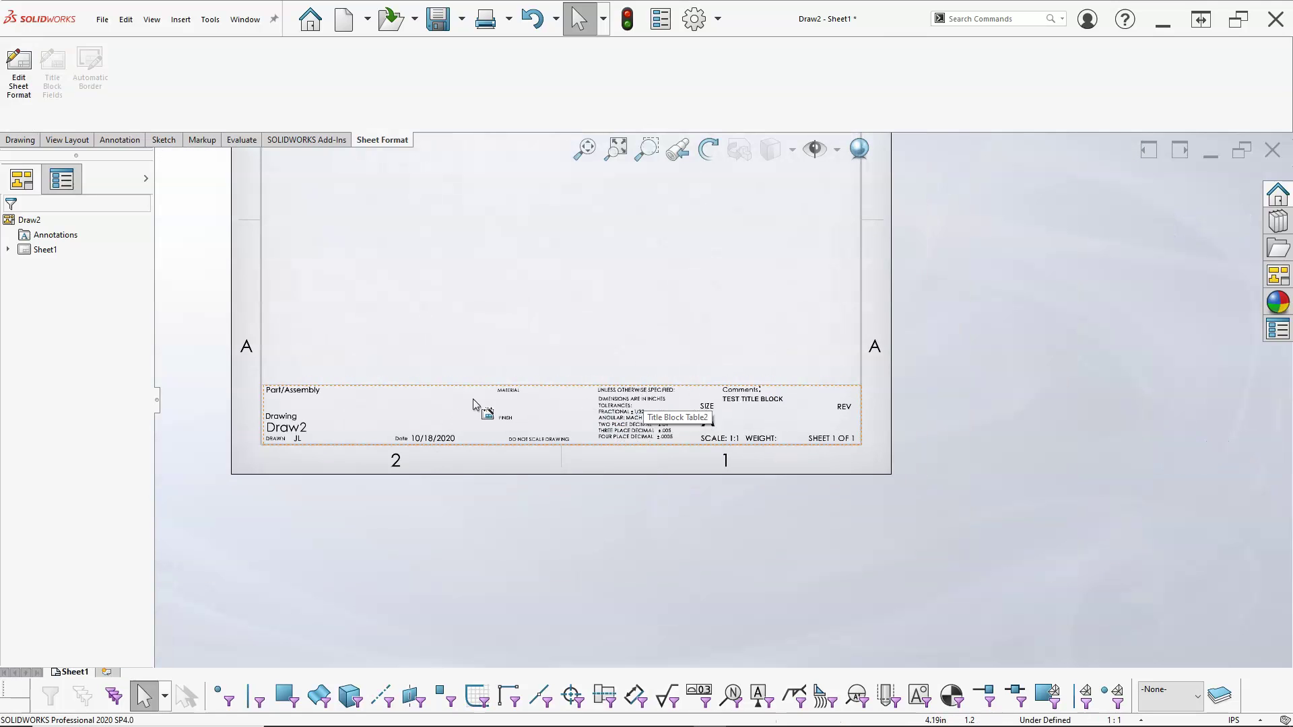
scroll(463, 399, down, 3)
scroll(471, 460, down, 1)
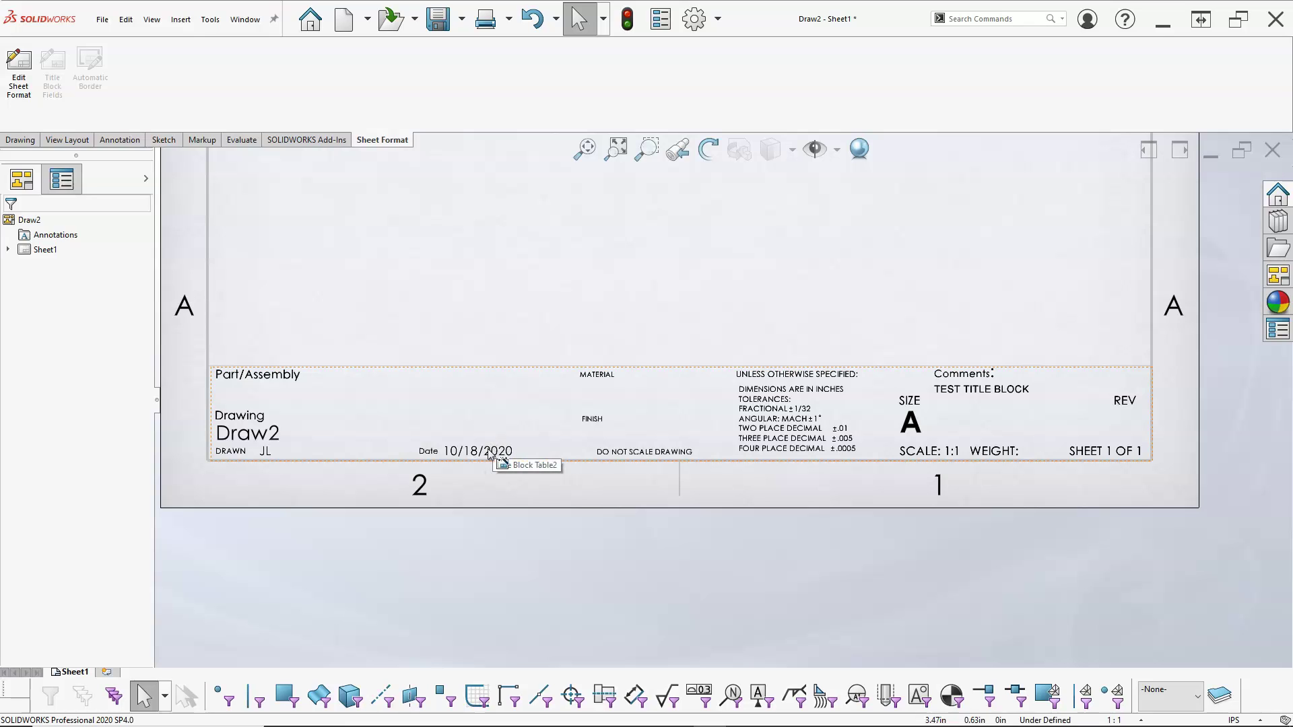
double_click(383, 423)
click(265, 454)
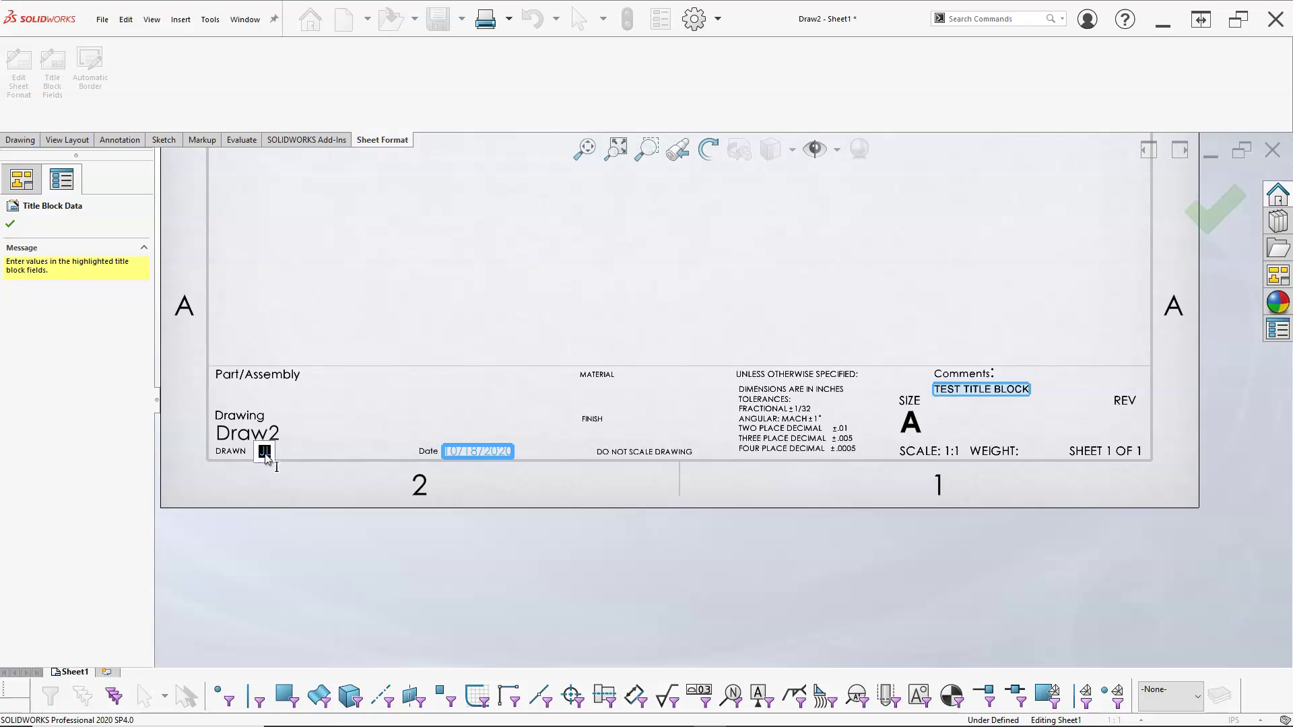
click(421, 344)
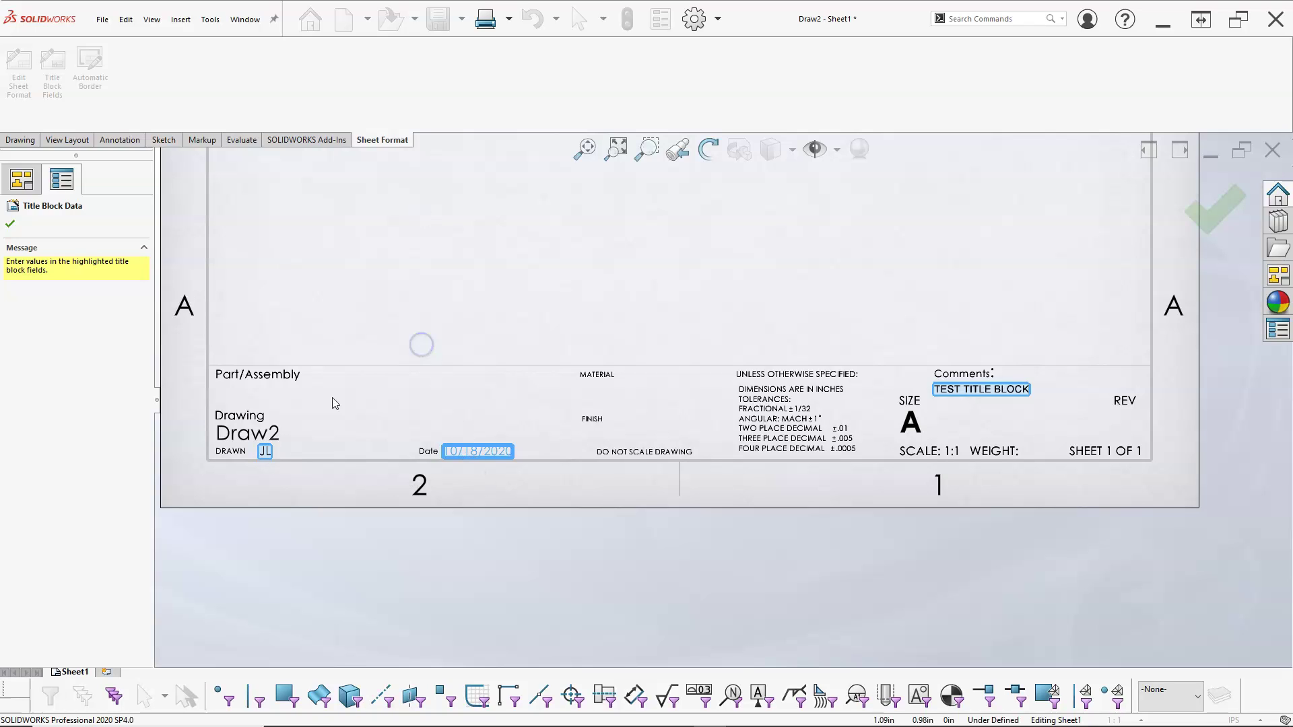
click(262, 453)
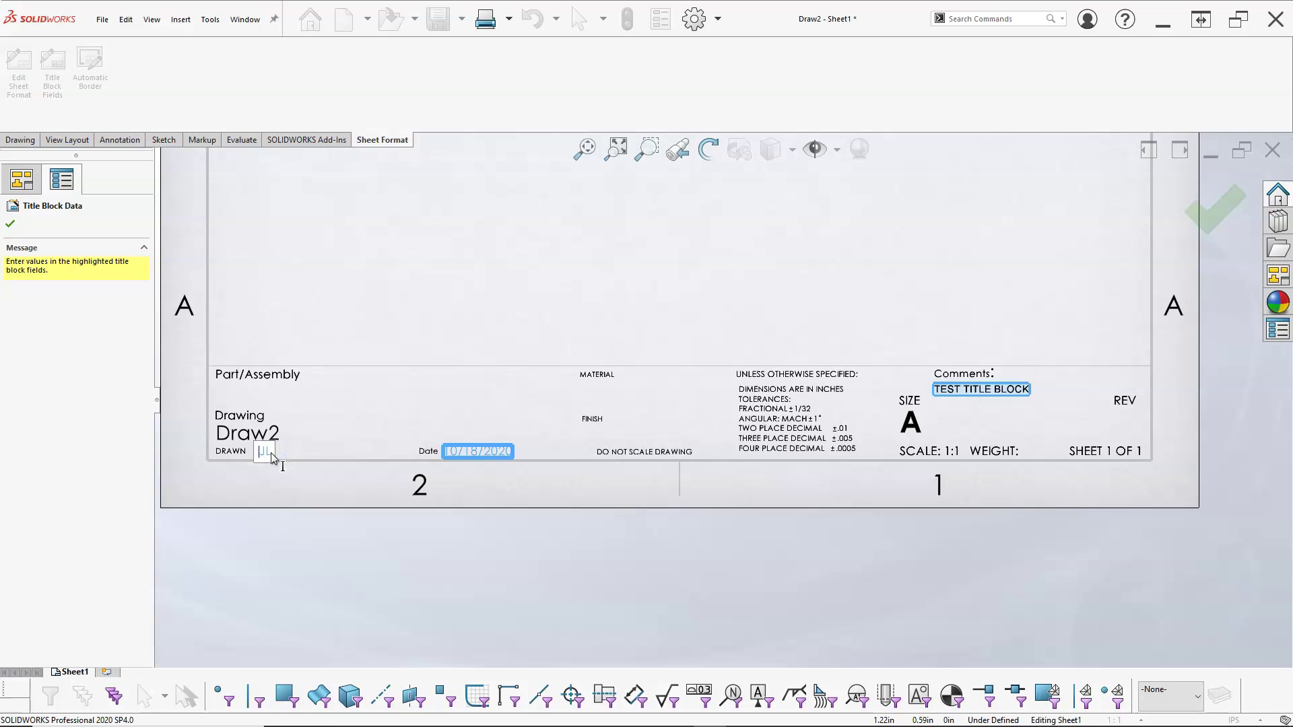
click(442, 302)
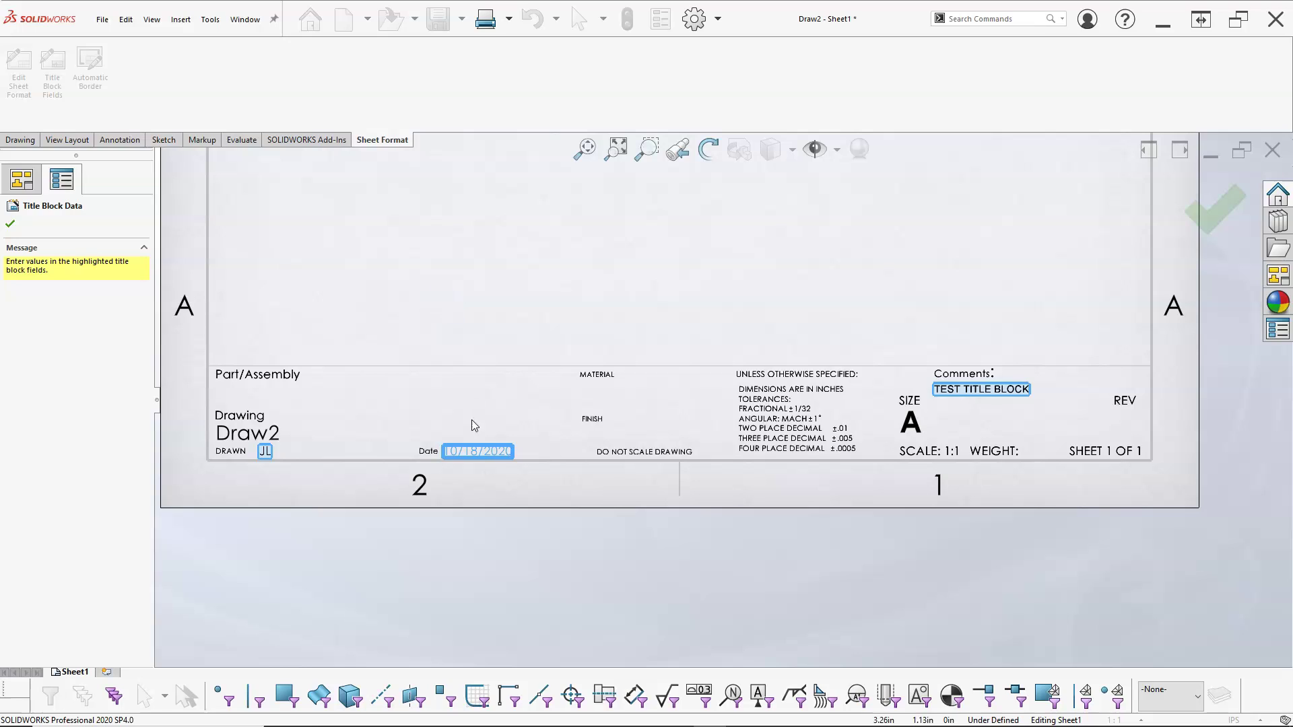
Blank the Date field in the title block data and accept the entries.
click(479, 456)
click(592, 301)
click(964, 391)
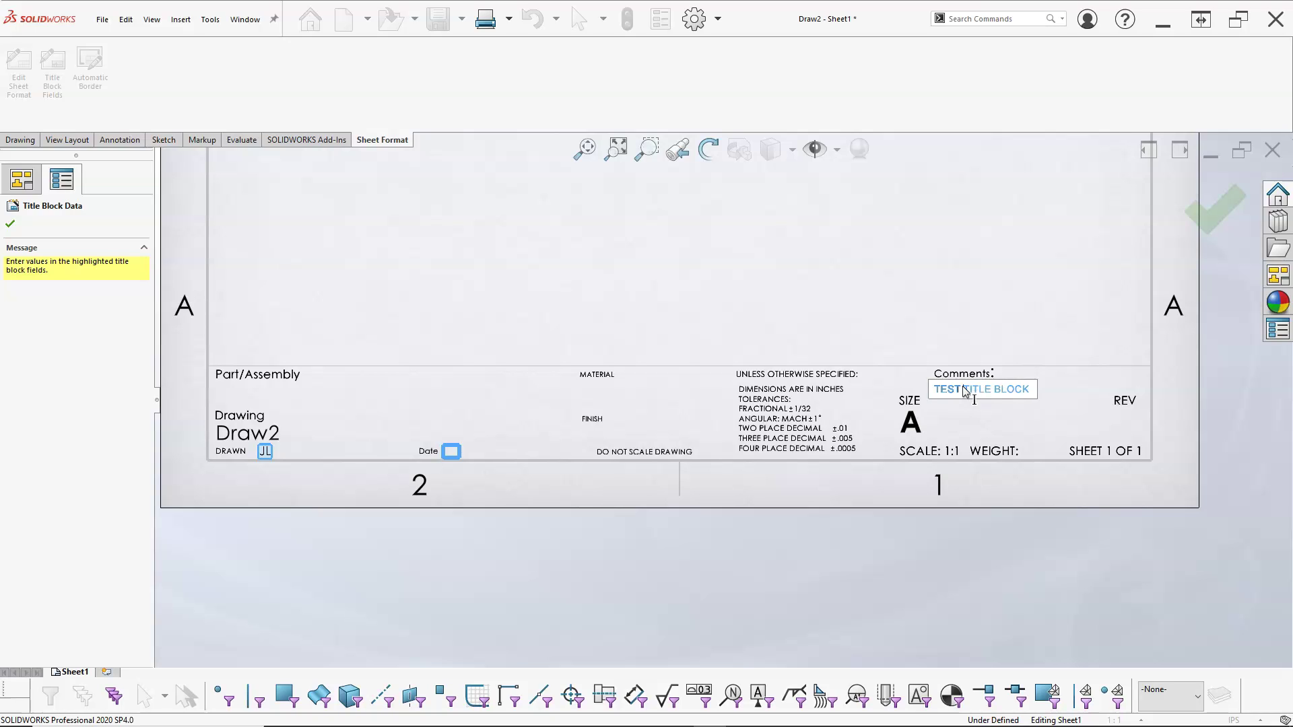
click(879, 295)
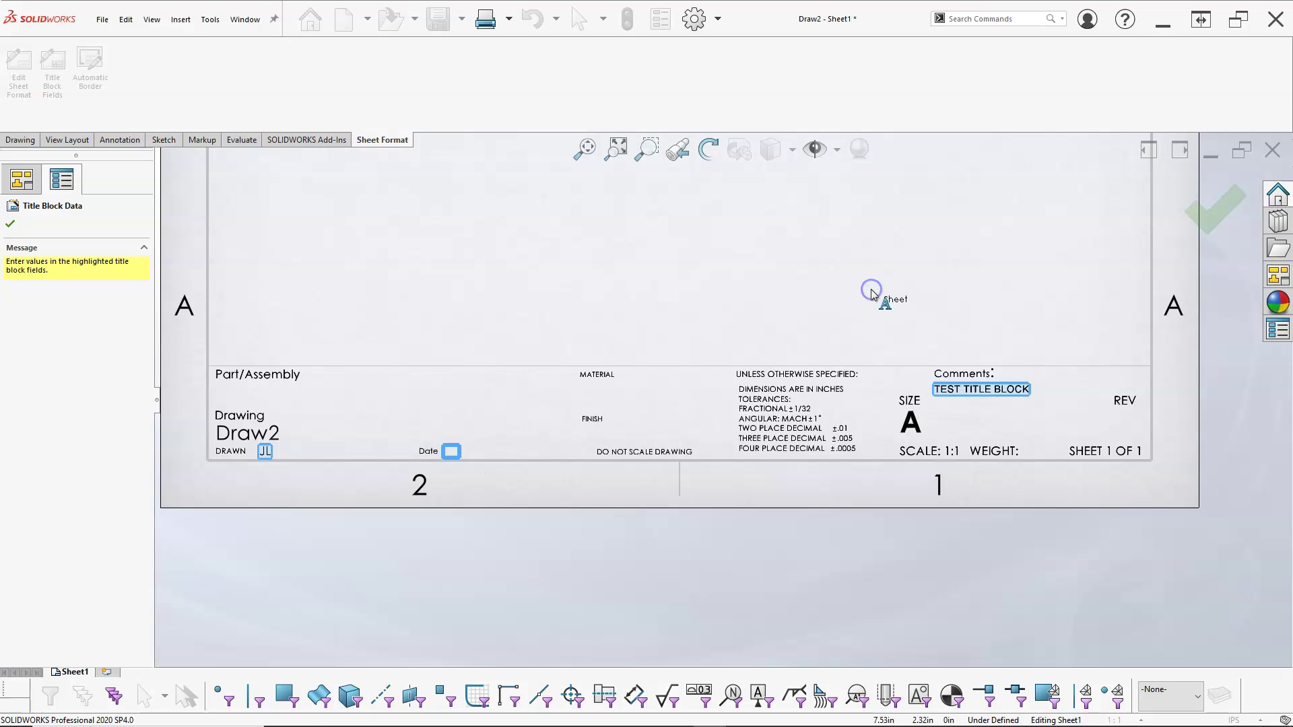
click(1216, 210)
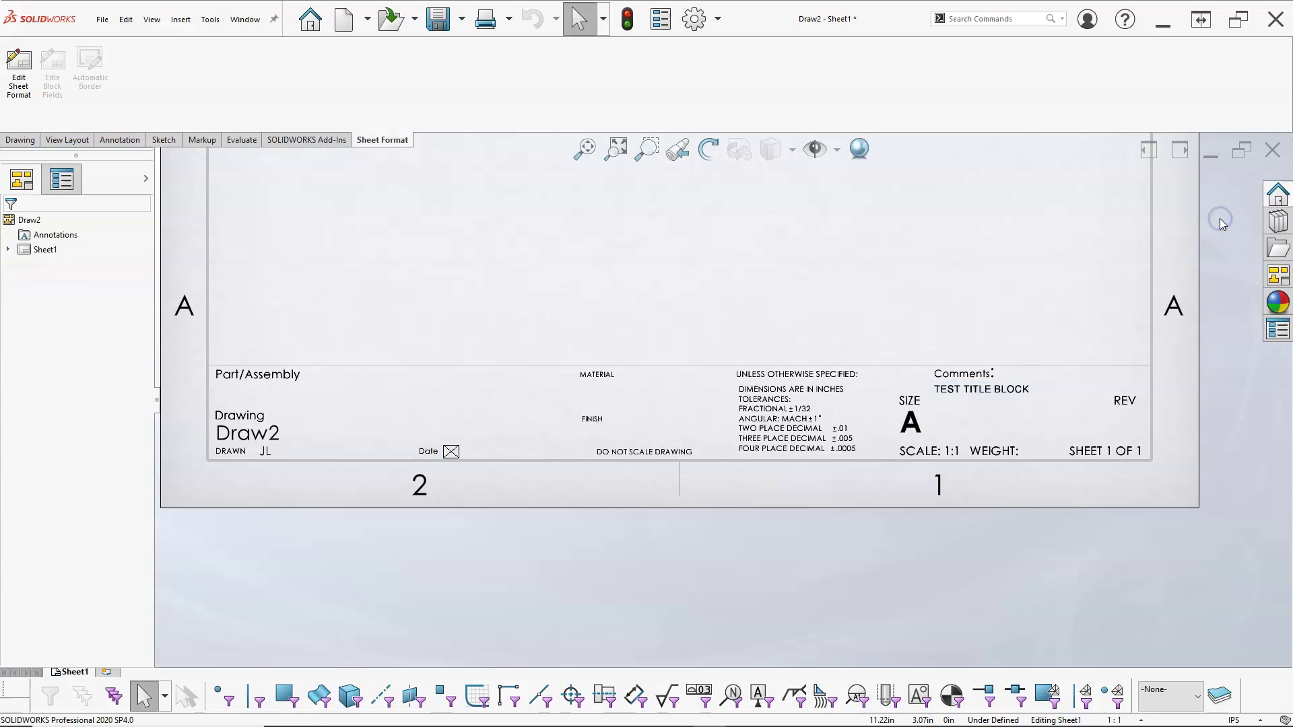
Open the title block data for entry, change the comment text to TEST TITL BLOCK, and accept the entry.
double_click(649, 387)
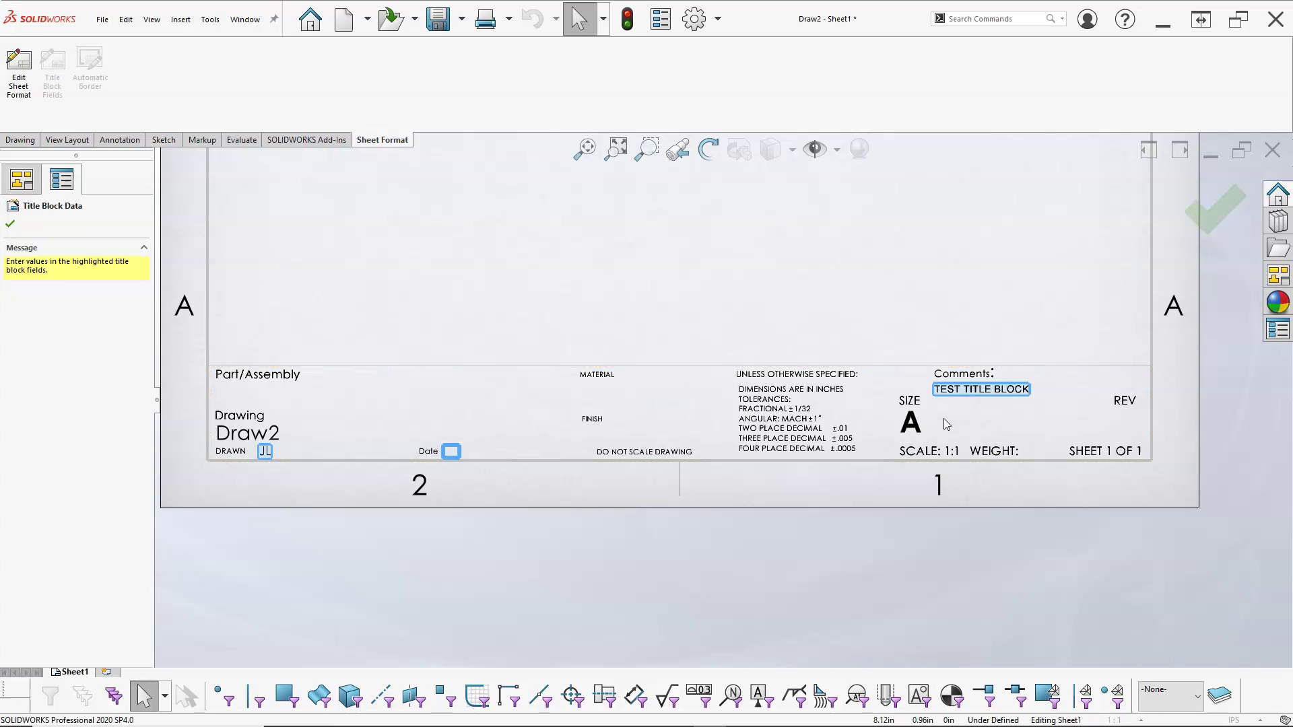
click(975, 391)
click(974, 391)
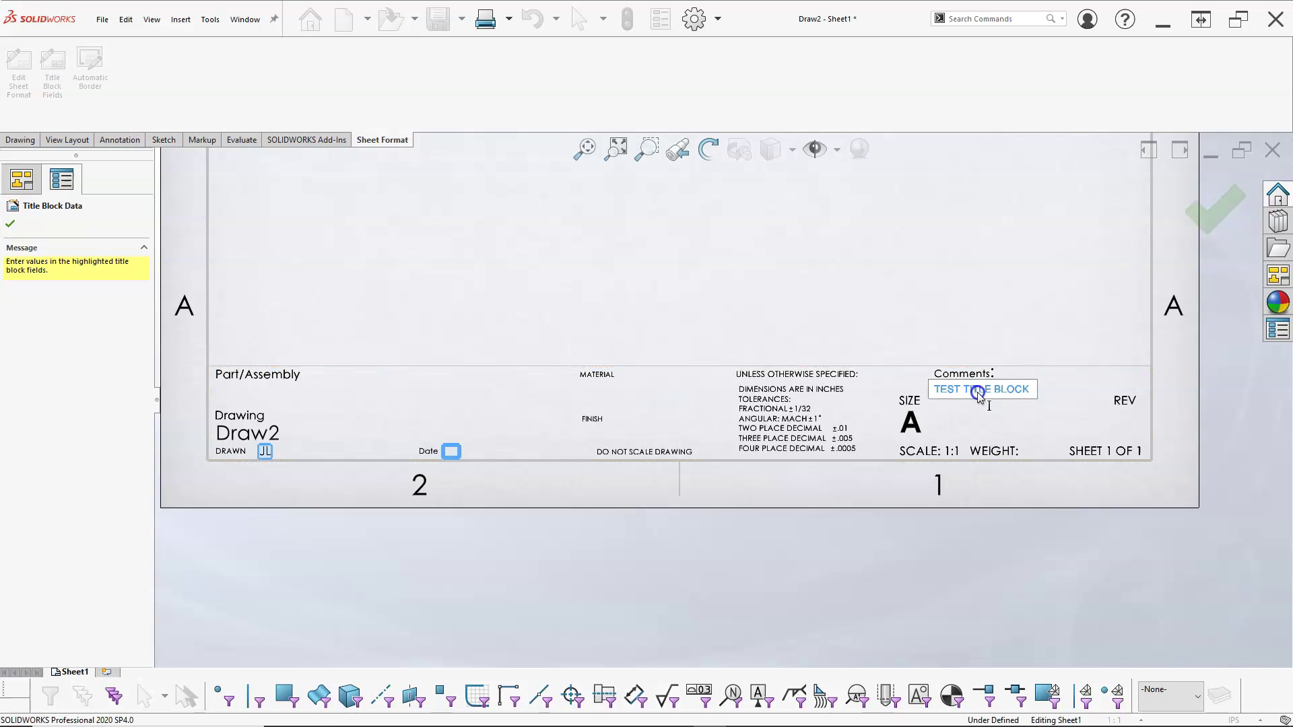
double_click(979, 391)
click(980, 393)
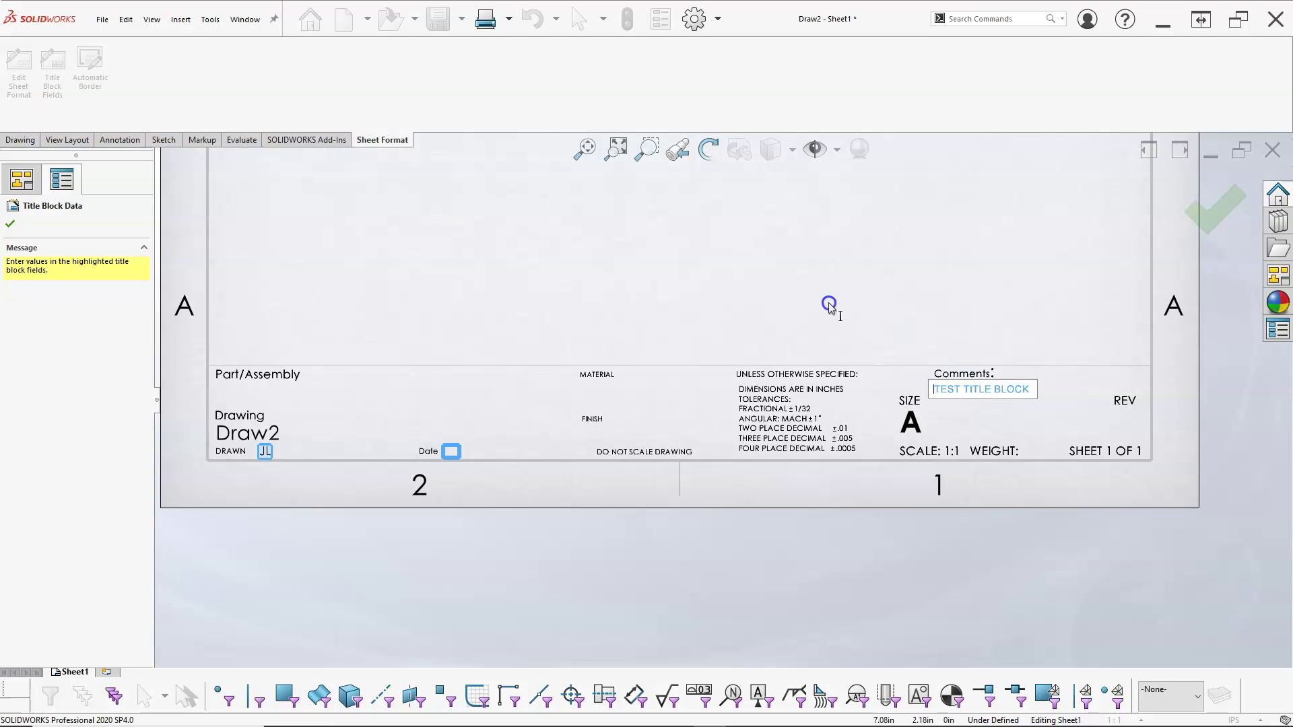
click(829, 305)
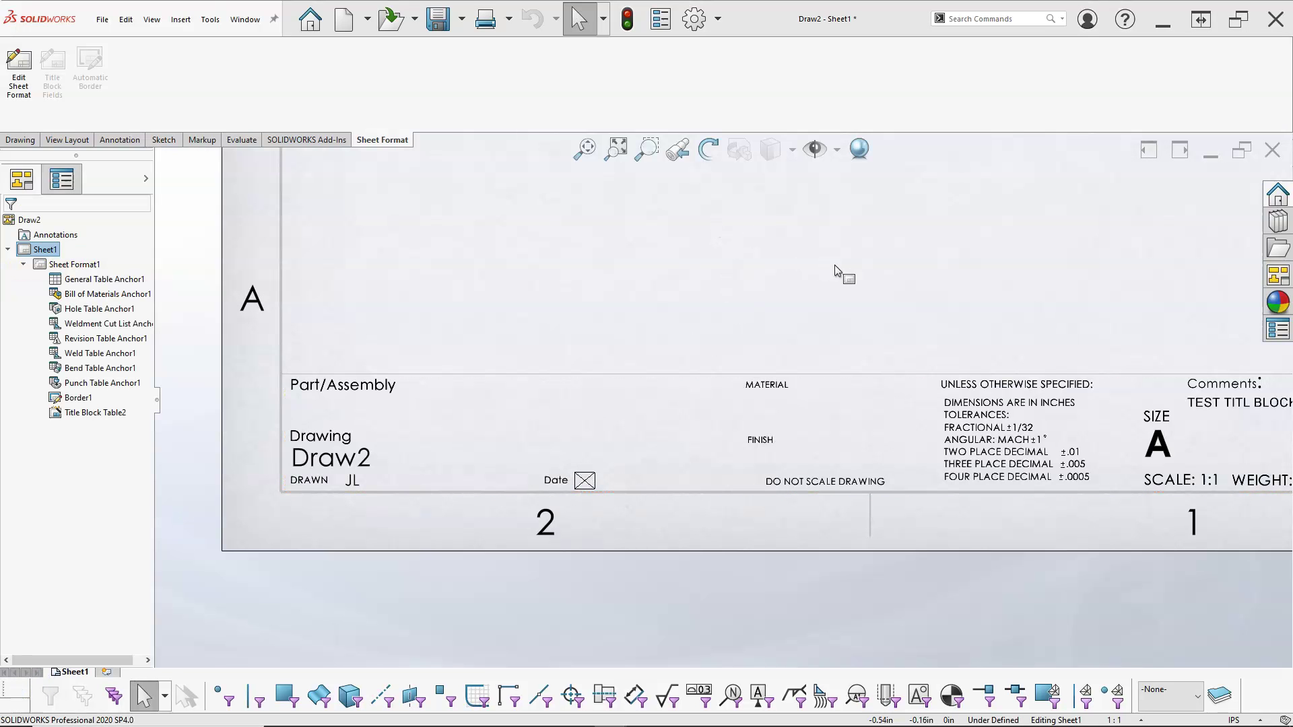
In the drawing's custom file properties, clear the values of the DrawnBy and COMPANYNAME properties.
scroll(834, 286, up, 2)
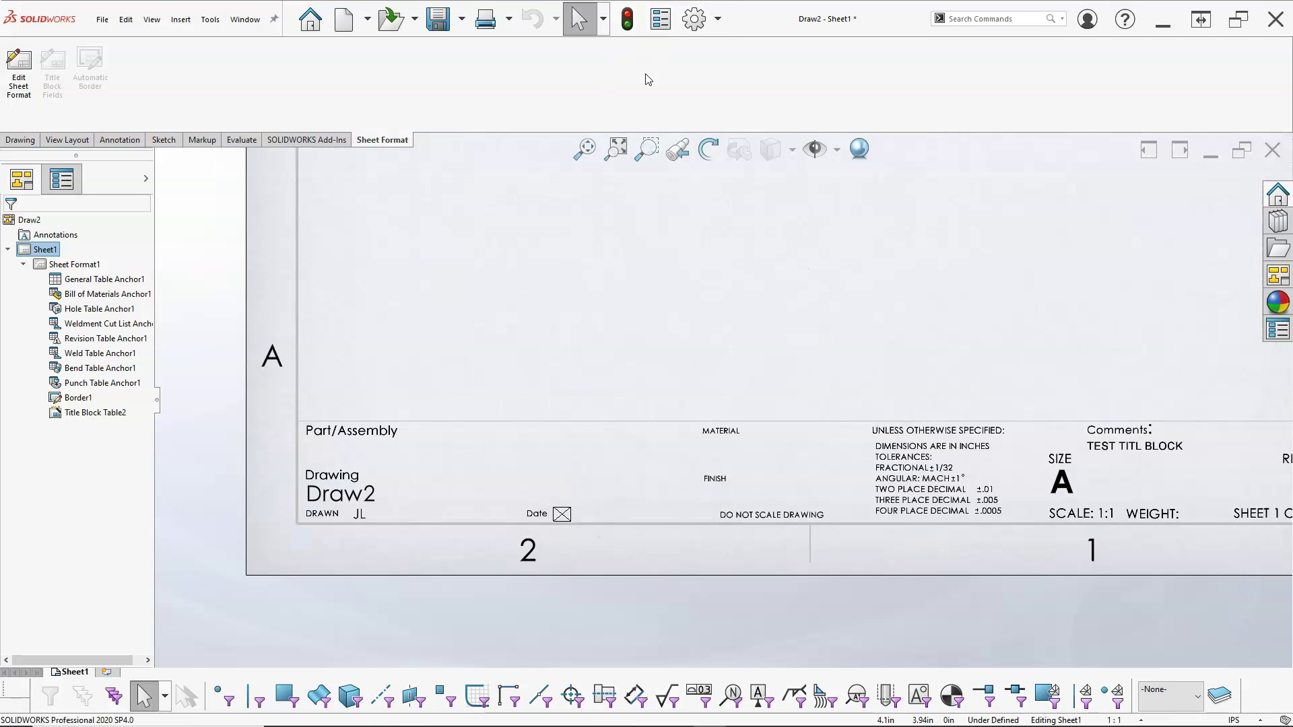
click(658, 21)
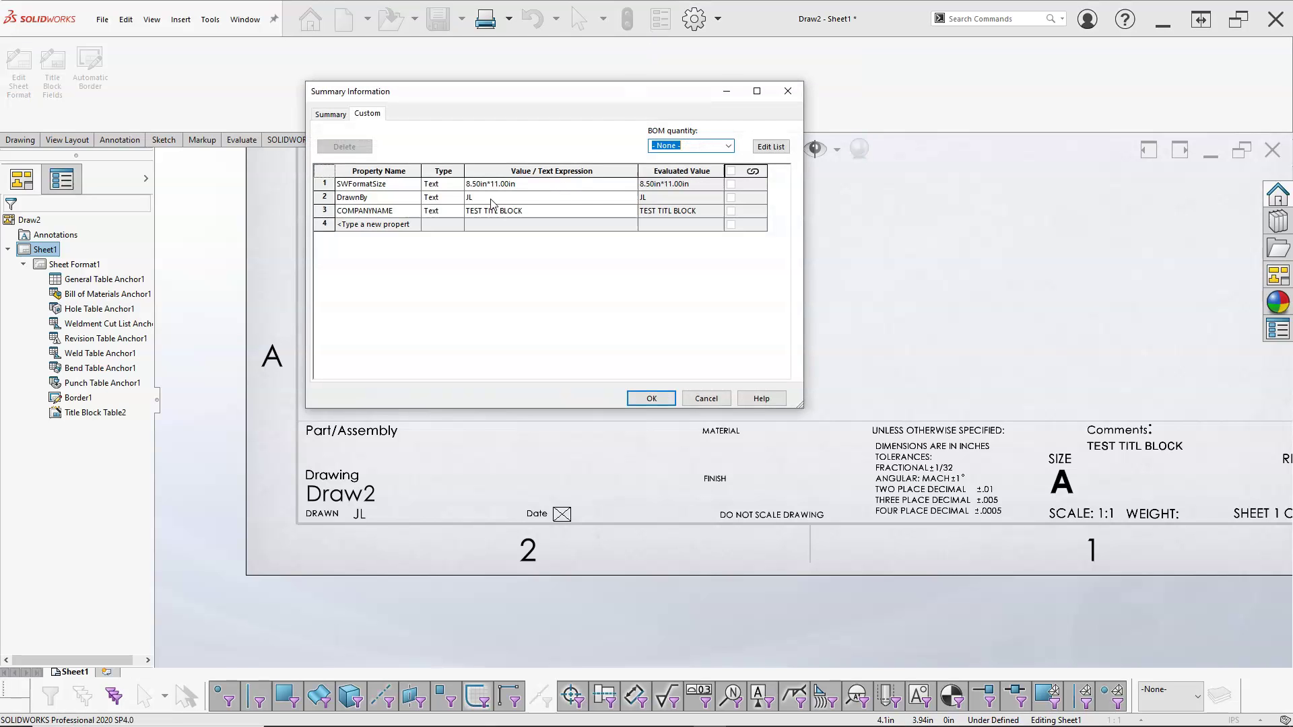
click(493, 199)
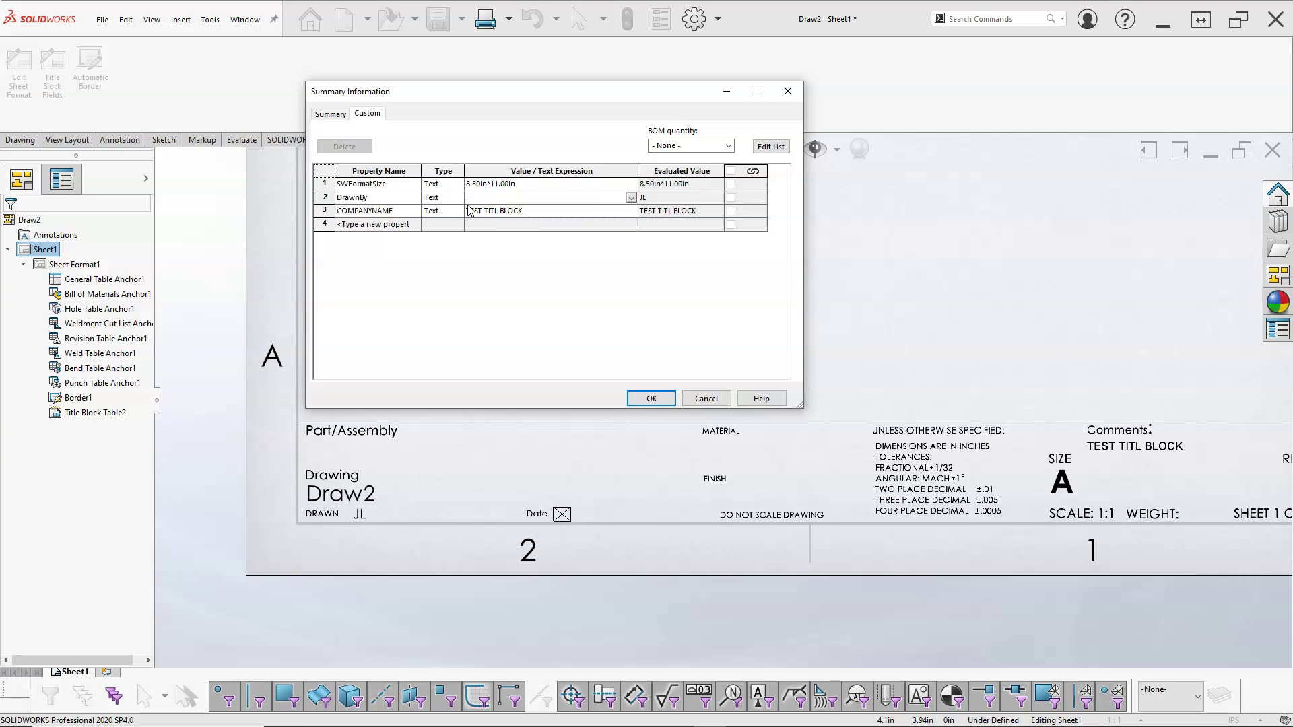
click(526, 210)
drag(525, 211, 438, 211)
key(BackSpace)
Rename the COMPANYNAME custom property to COMMENT and accept the property changes.
click(413, 211)
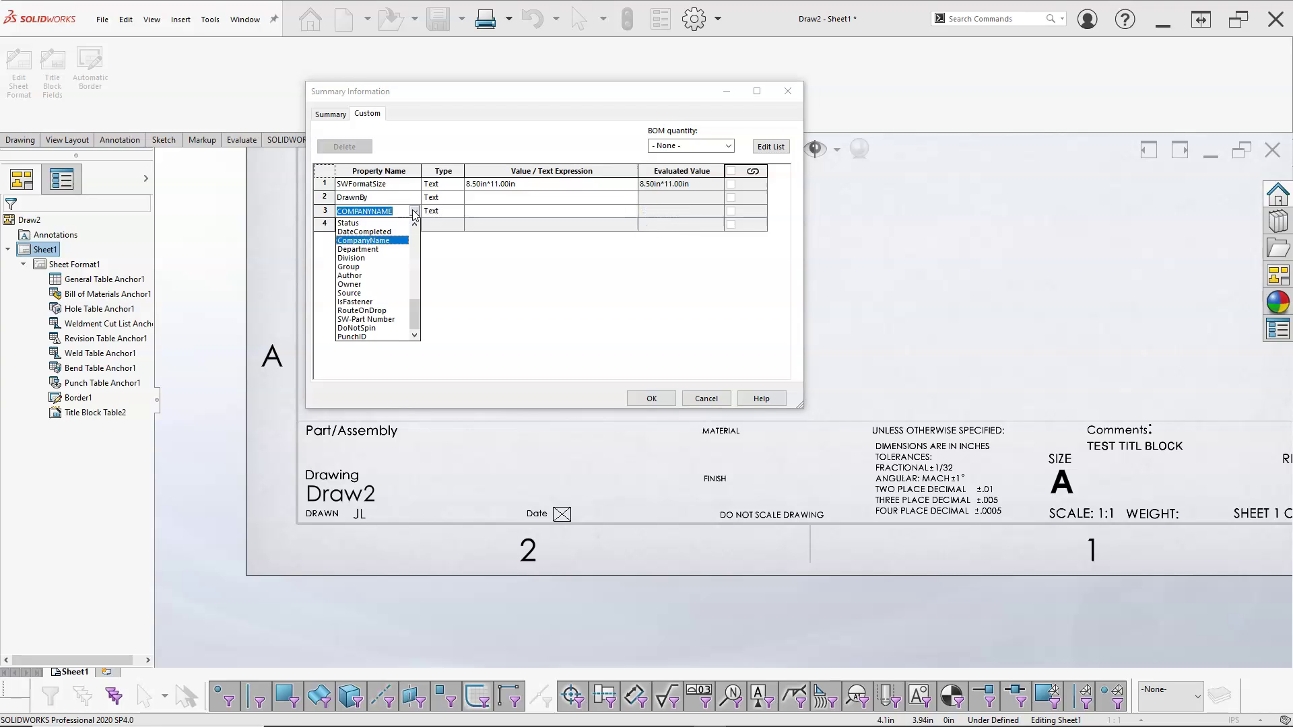
click(400, 211)
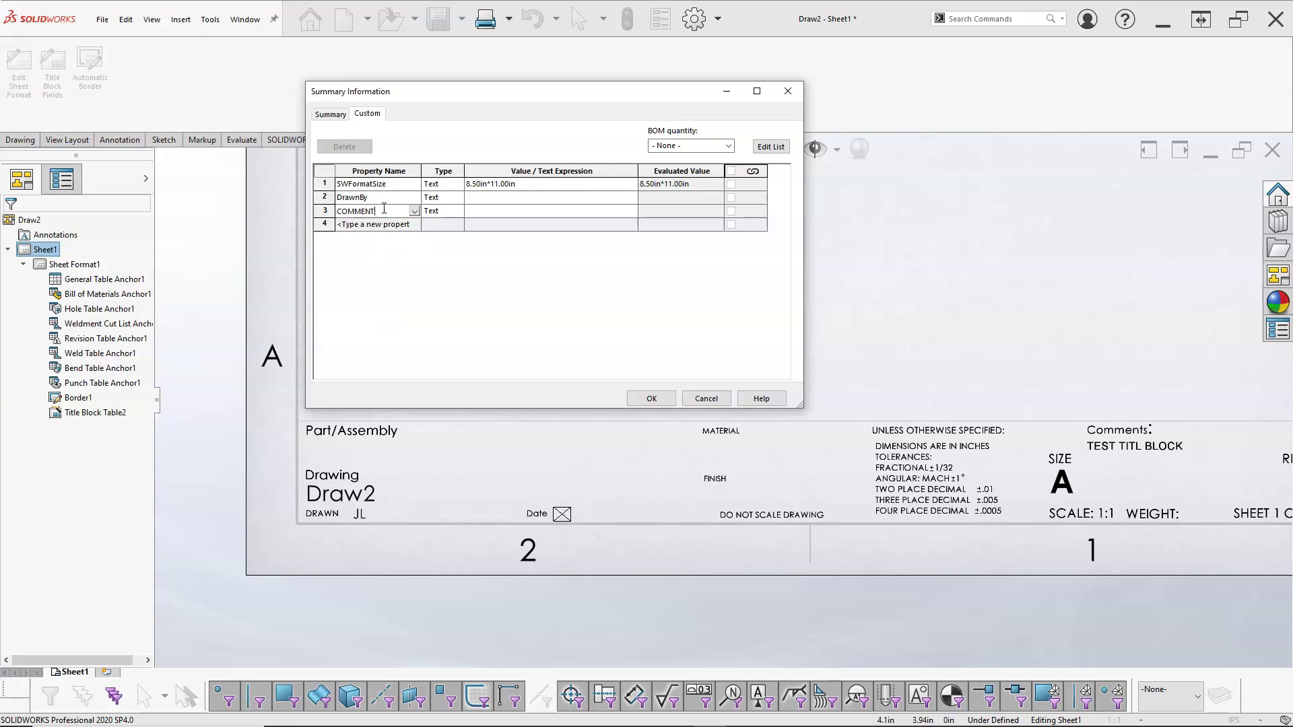
click(454, 156)
click(652, 399)
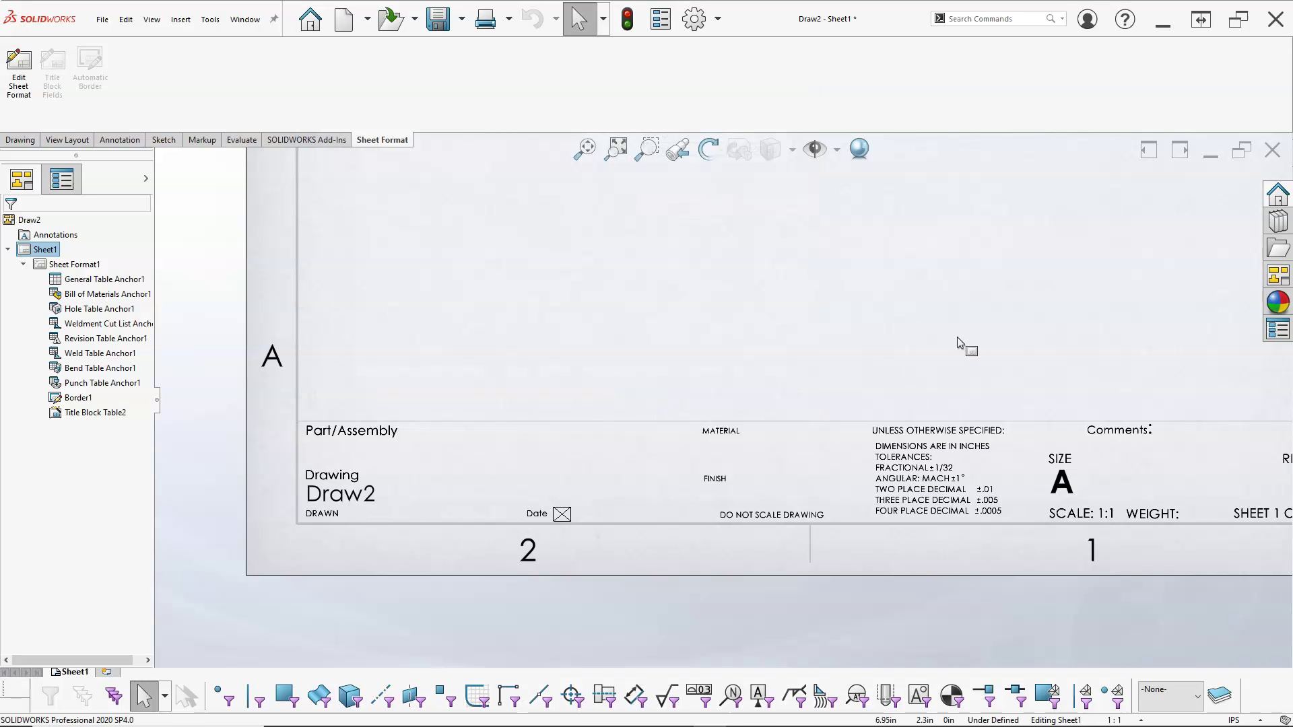
Reopen the sheet format for editing and try to select the blank linked note under the Comments label.
key(f)
right_click(746, 346)
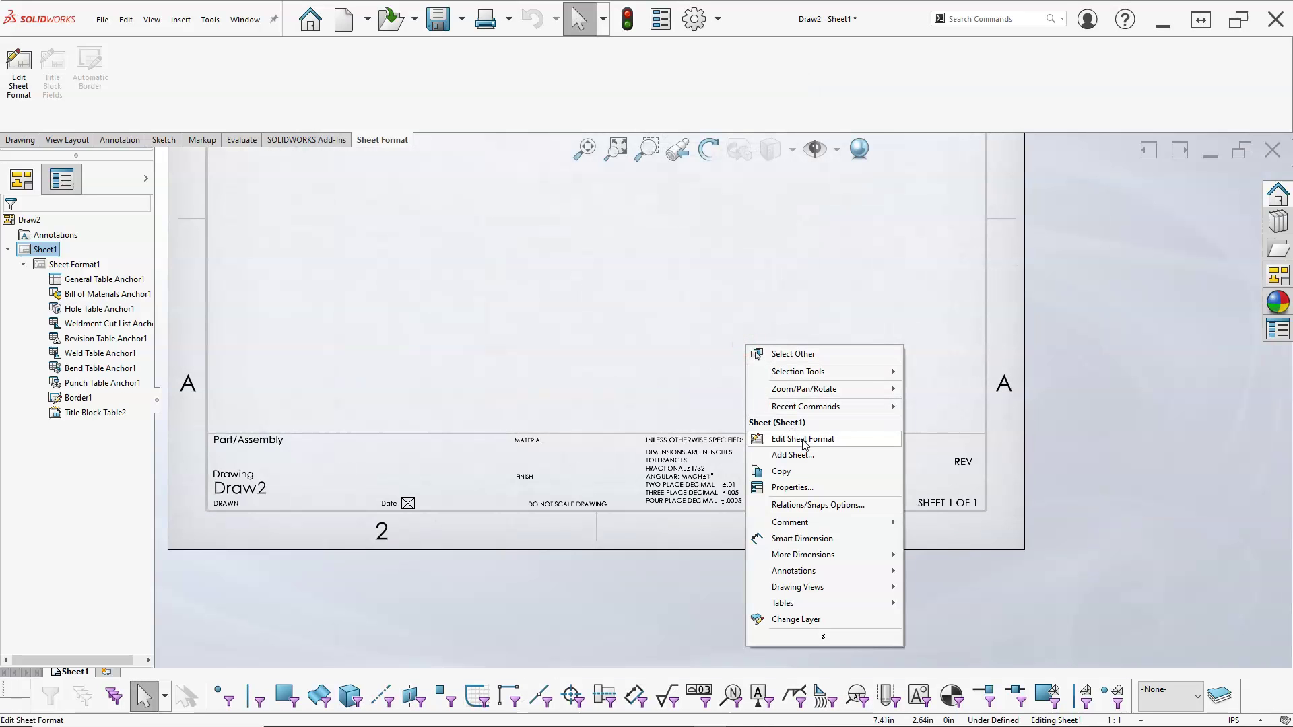
click(802, 438)
scroll(877, 524, down, 4)
click(805, 387)
click(771, 389)
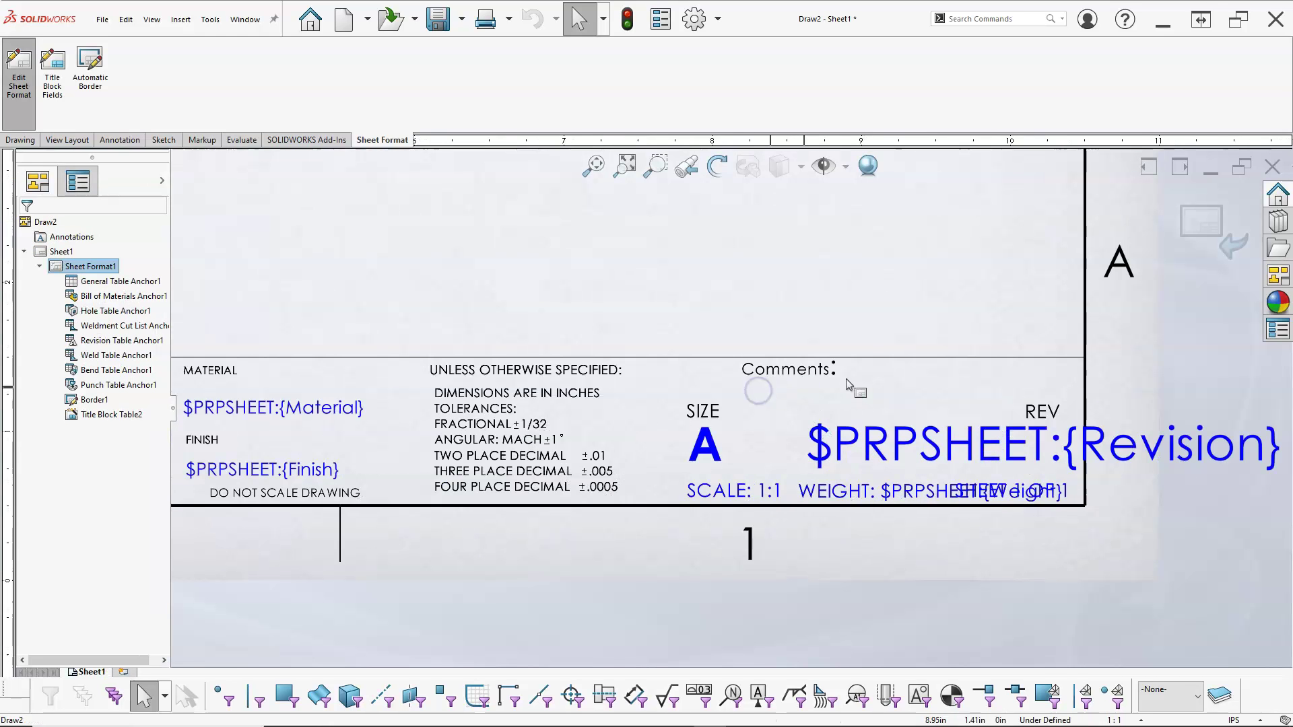
click(812, 367)
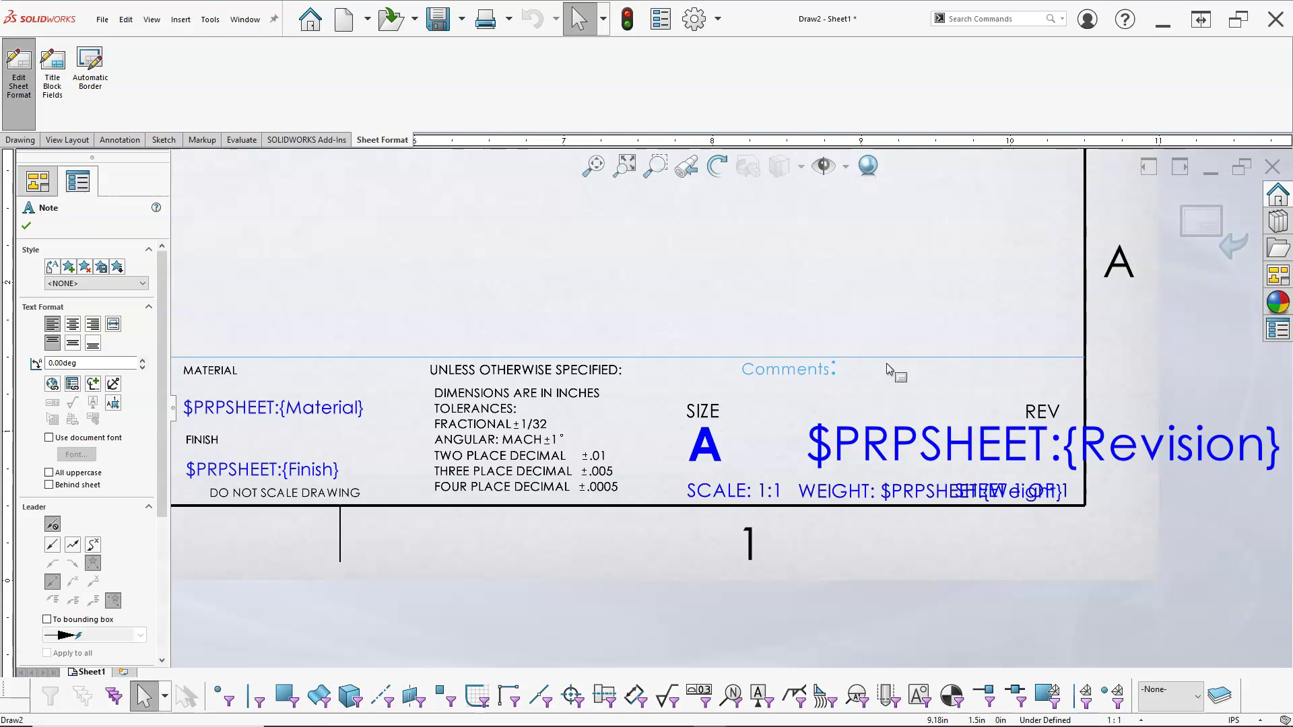
click(912, 318)
drag(938, 316, 730, 428)
click(914, 297)
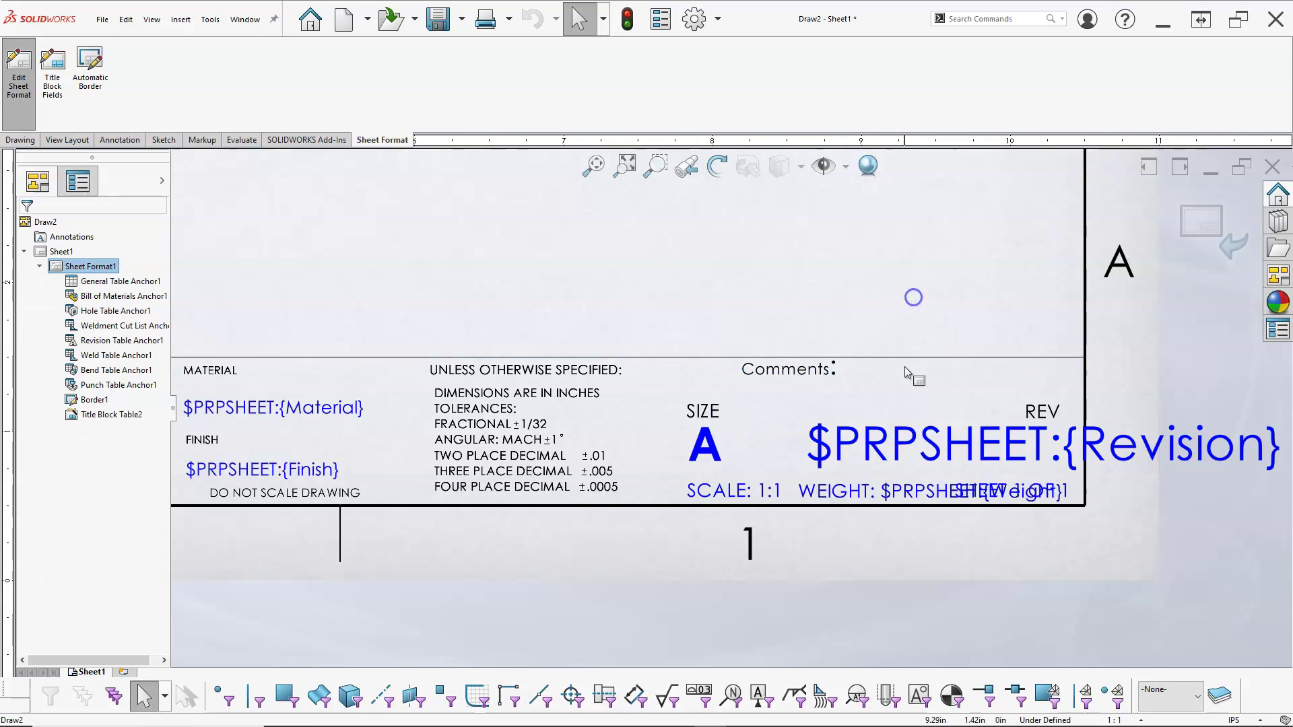
scroll(910, 379, up, 3)
scroll(887, 405, down, 1)
drag(845, 318, 586, 505)
click(689, 342)
Set the whole Comments label, including its colon, to font size 8 and move it slightly down, clear of the title block's upper line.
scroll(684, 377, down, 2)
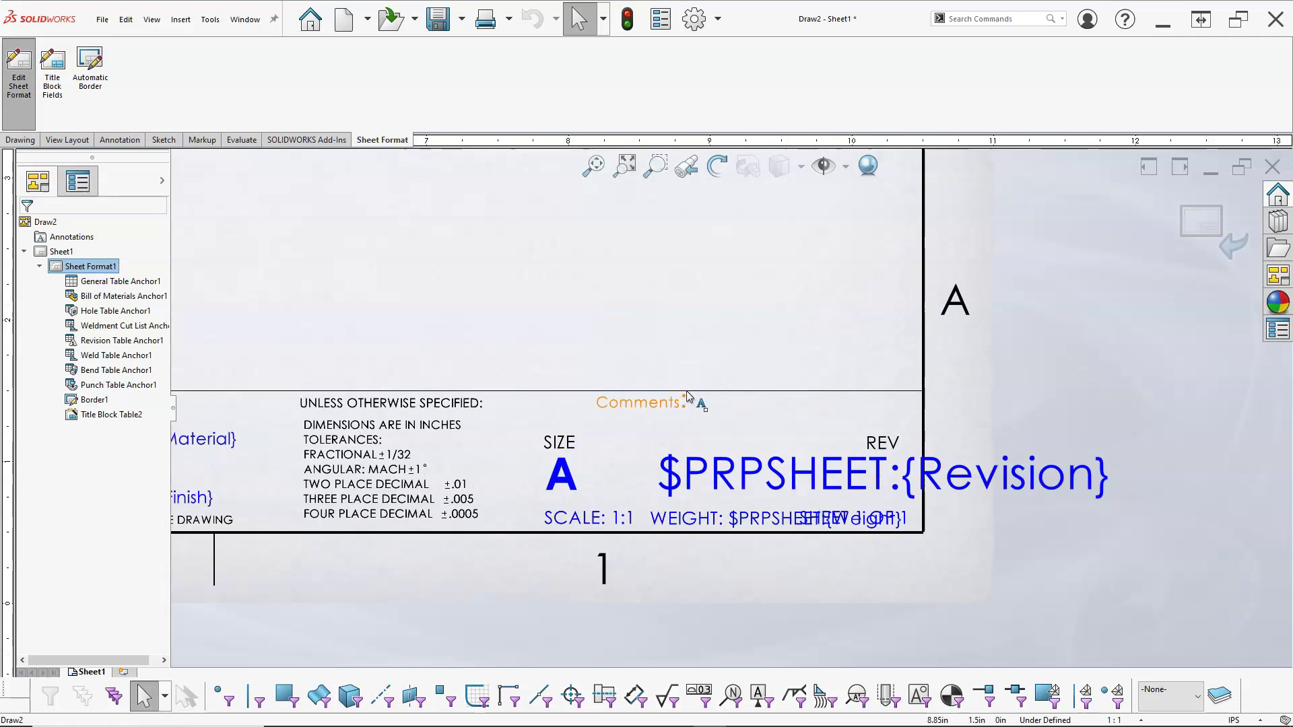
double_click(682, 409)
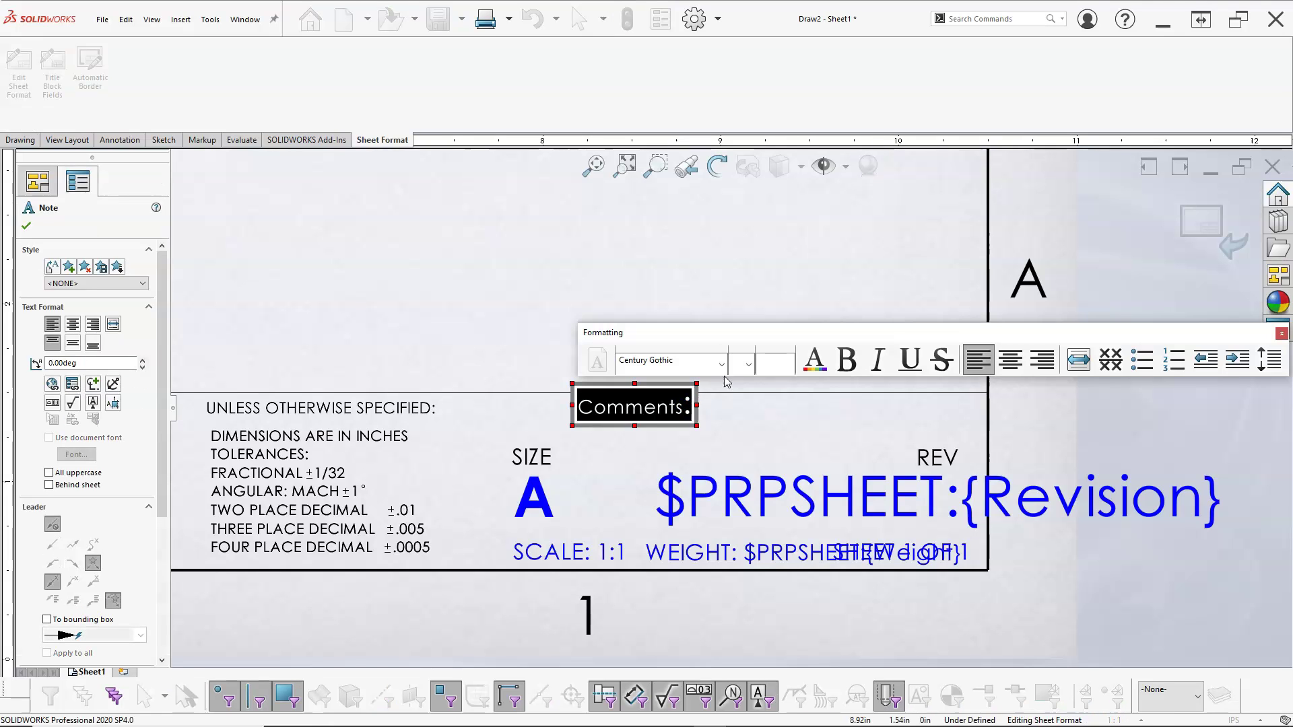
click(747, 365)
click(748, 408)
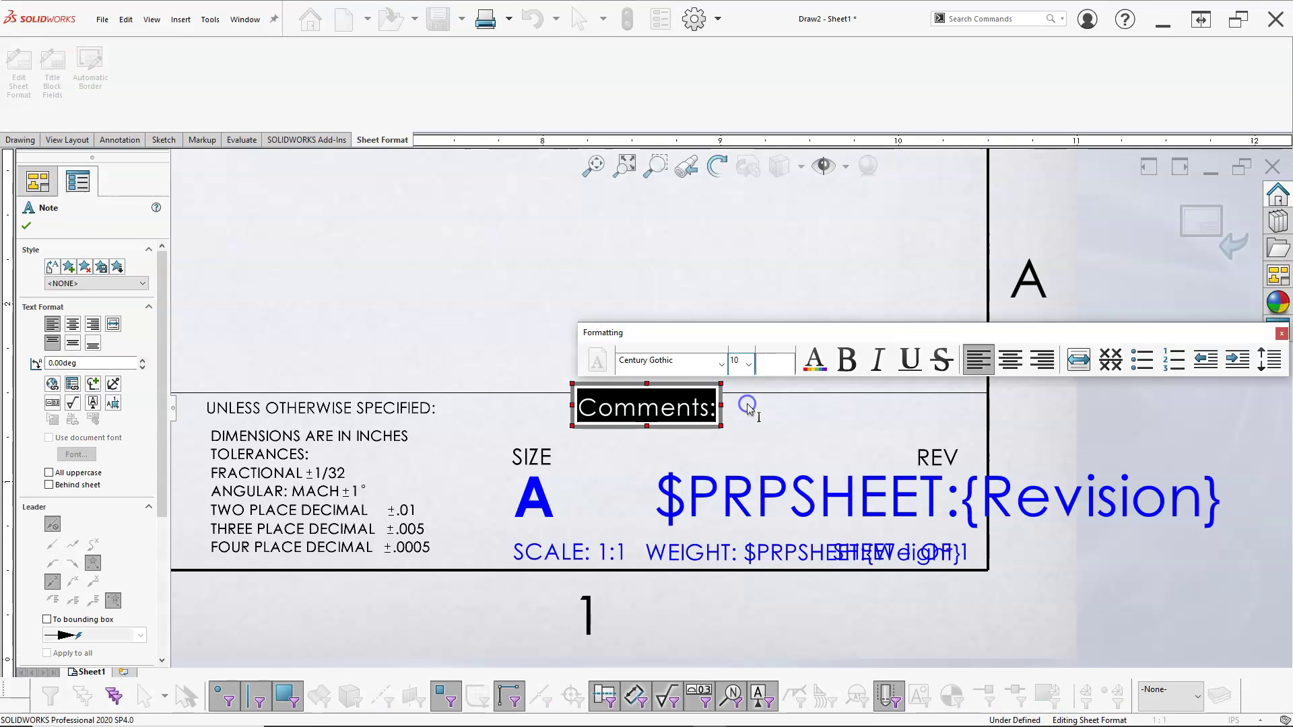
click(748, 365)
click(741, 388)
click(713, 263)
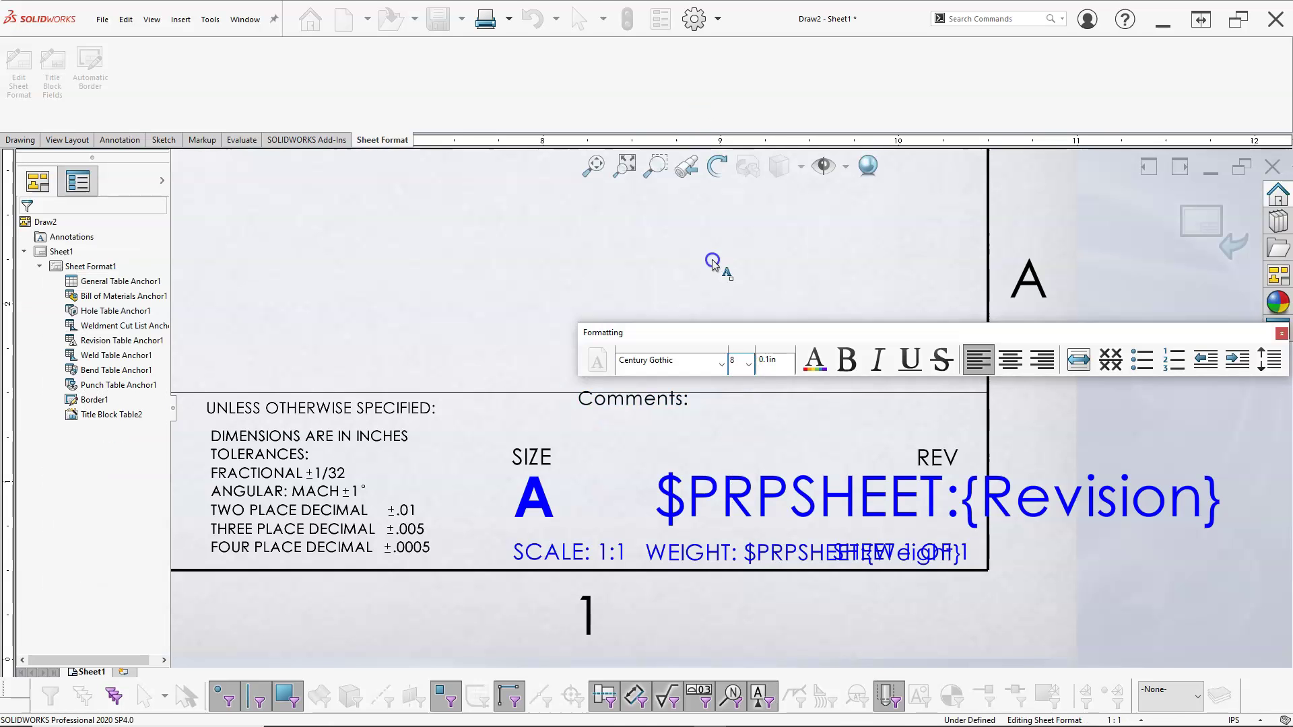
click(660, 407)
click(733, 430)
scroll(733, 429, down, 2)
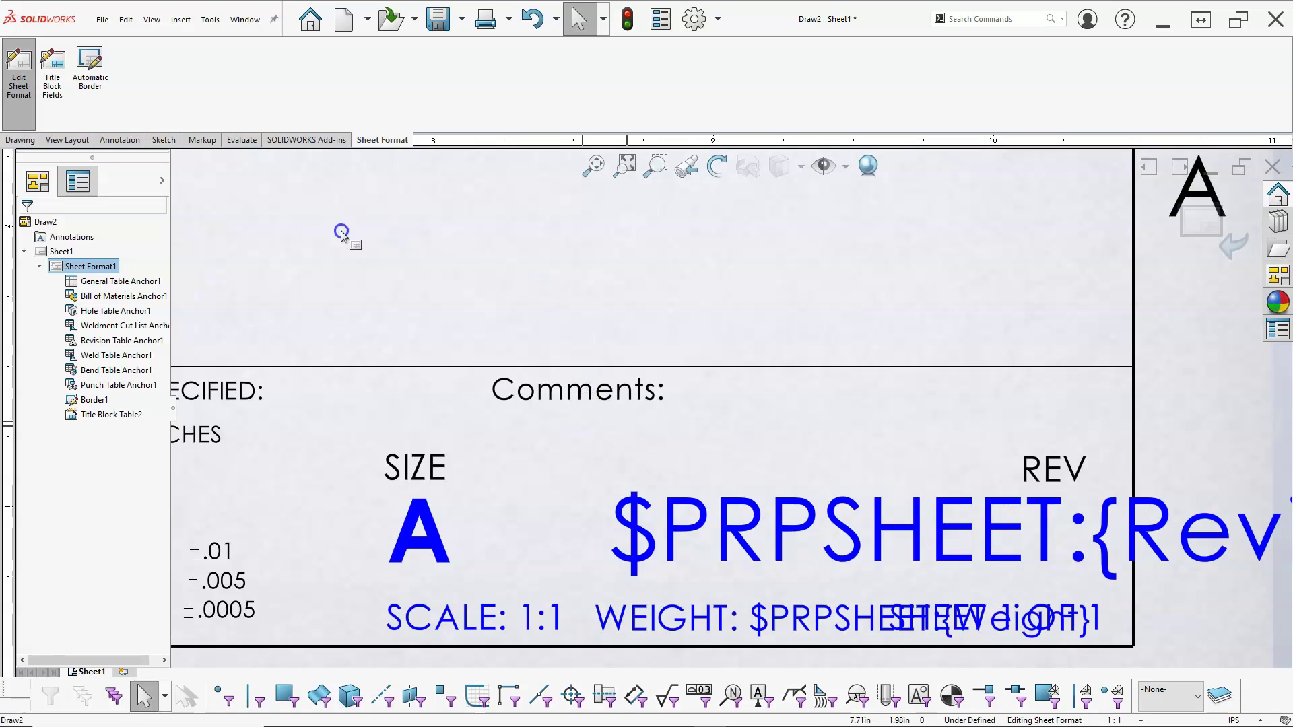
Add a note above the Comments label linked to the current document's COMMENT property.
click(24, 141)
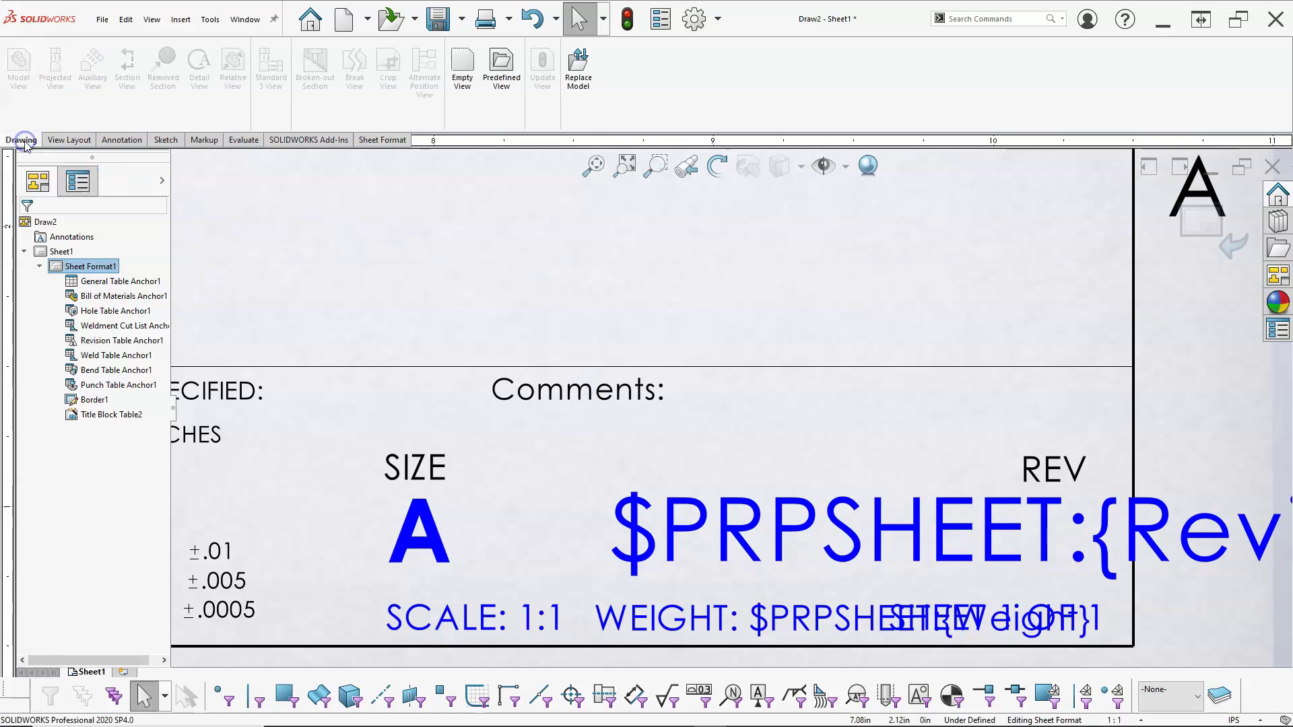
click(121, 140)
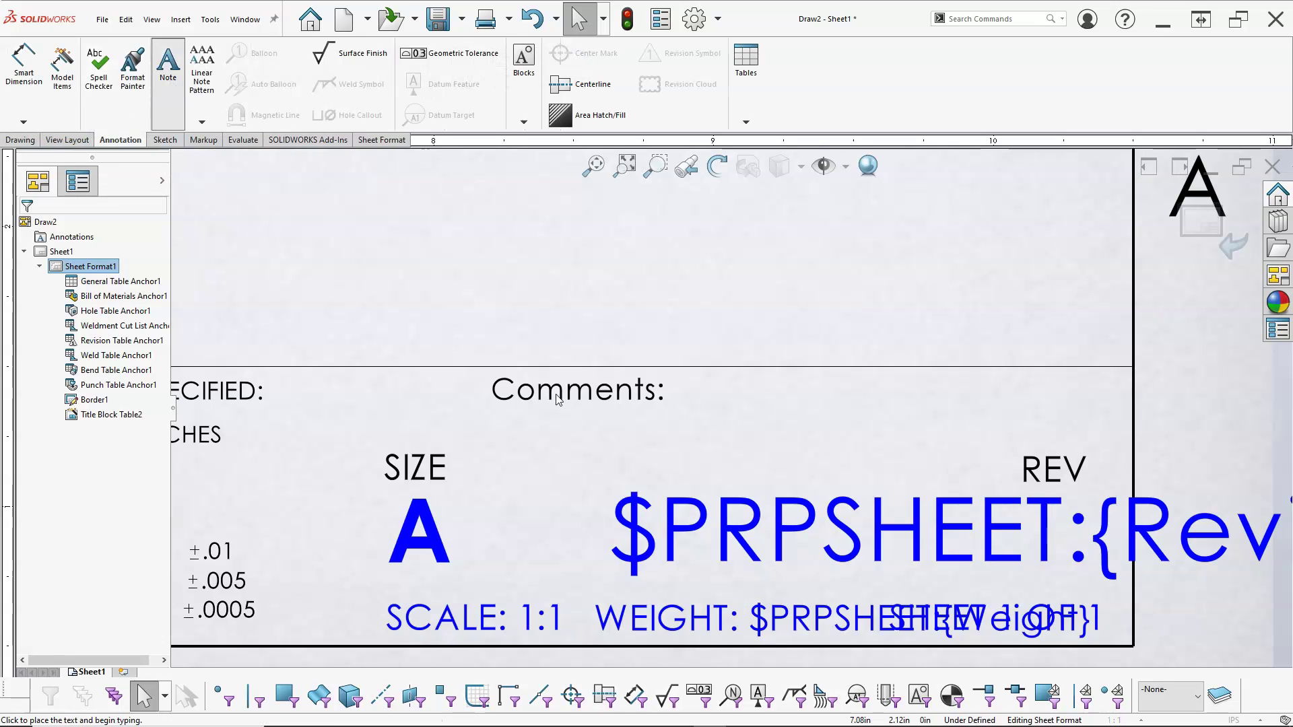
click(168, 64)
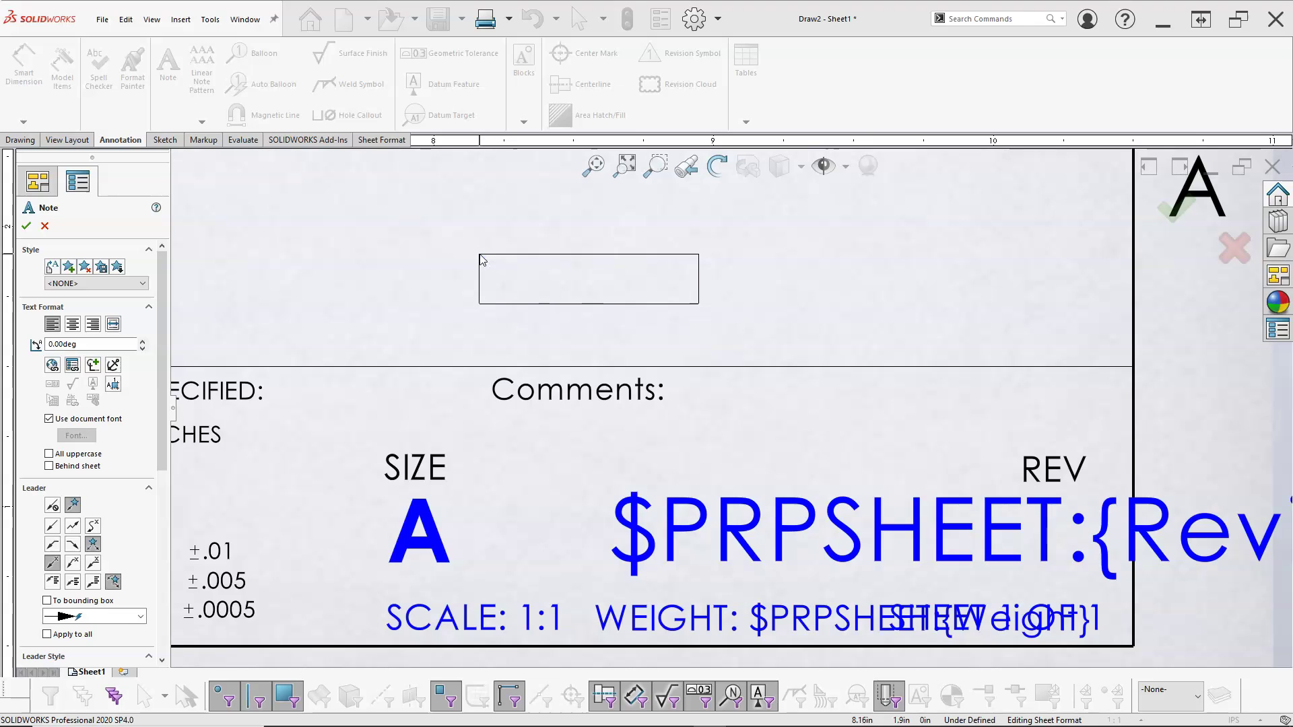
click(476, 251)
click(79, 364)
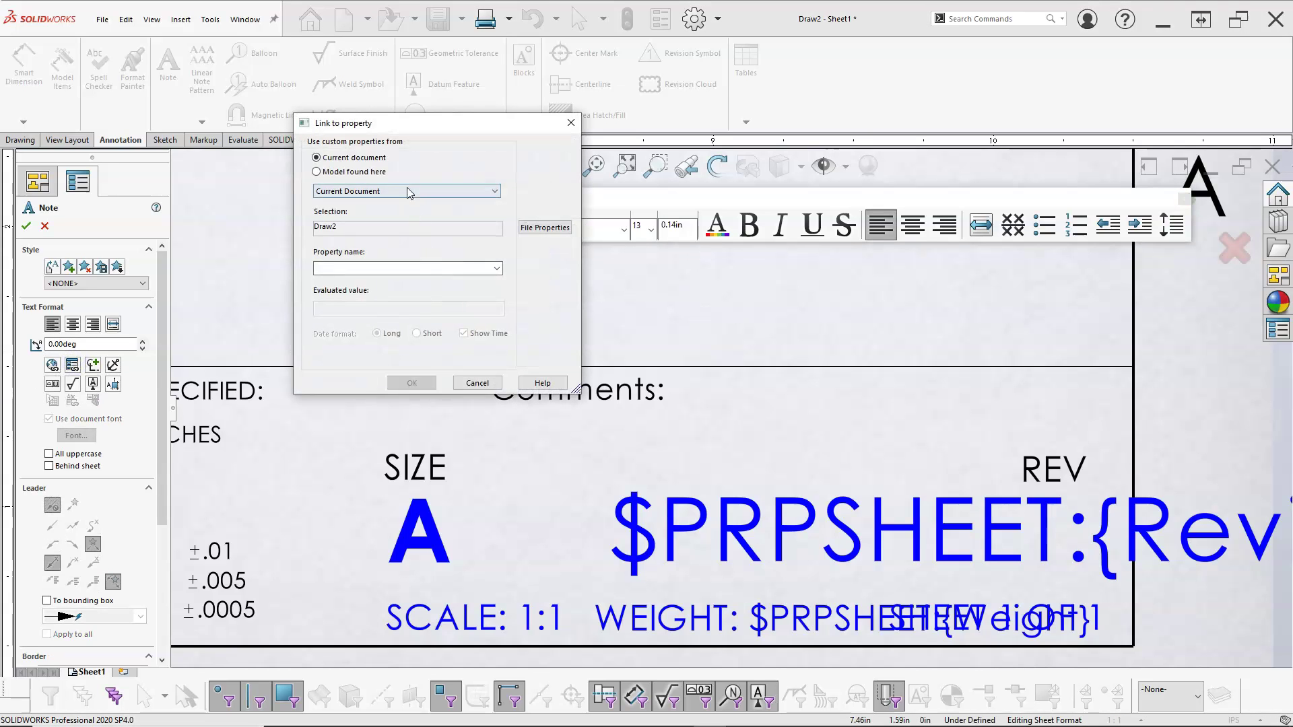
click(498, 268)
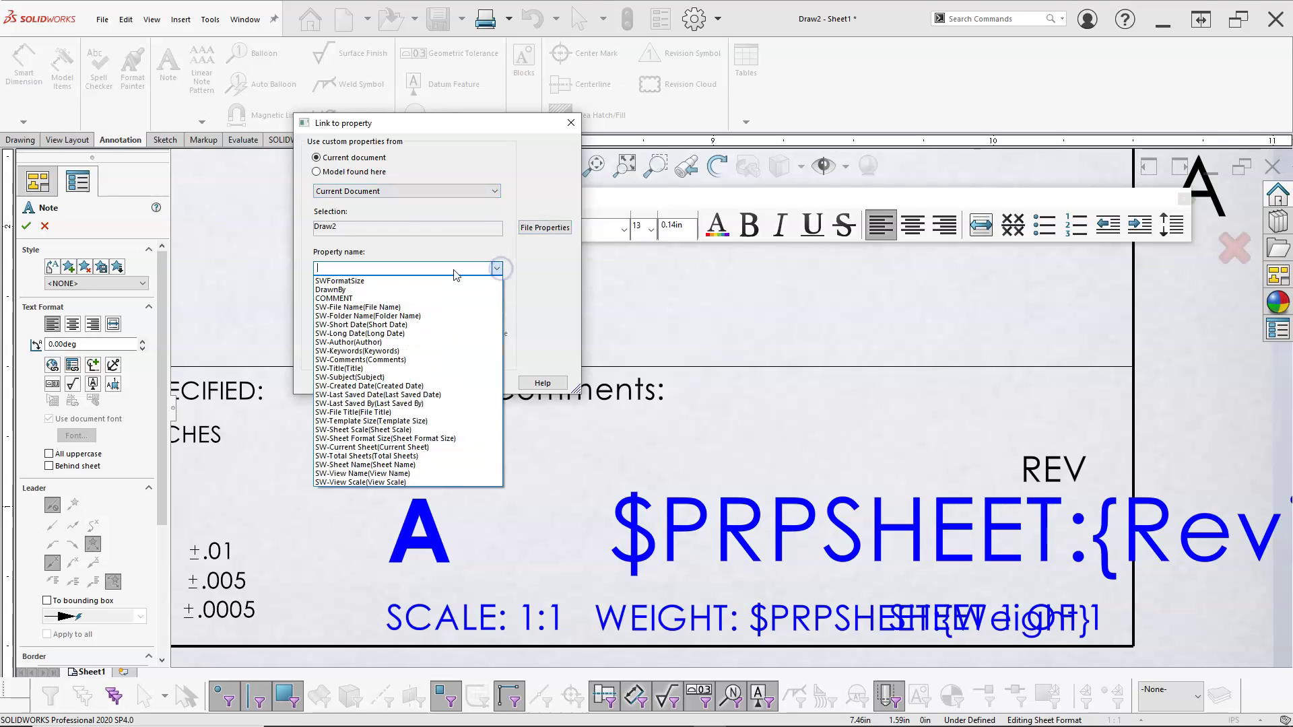
click(350, 298)
click(411, 383)
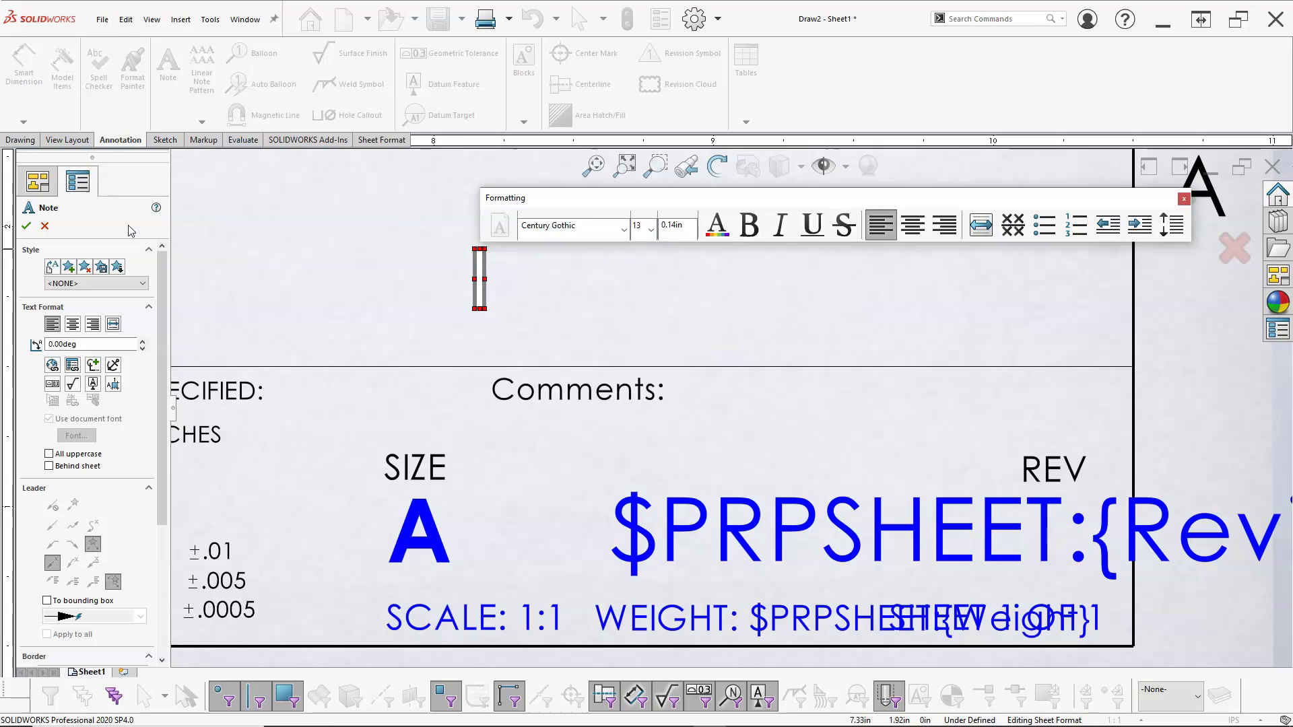
click(27, 226)
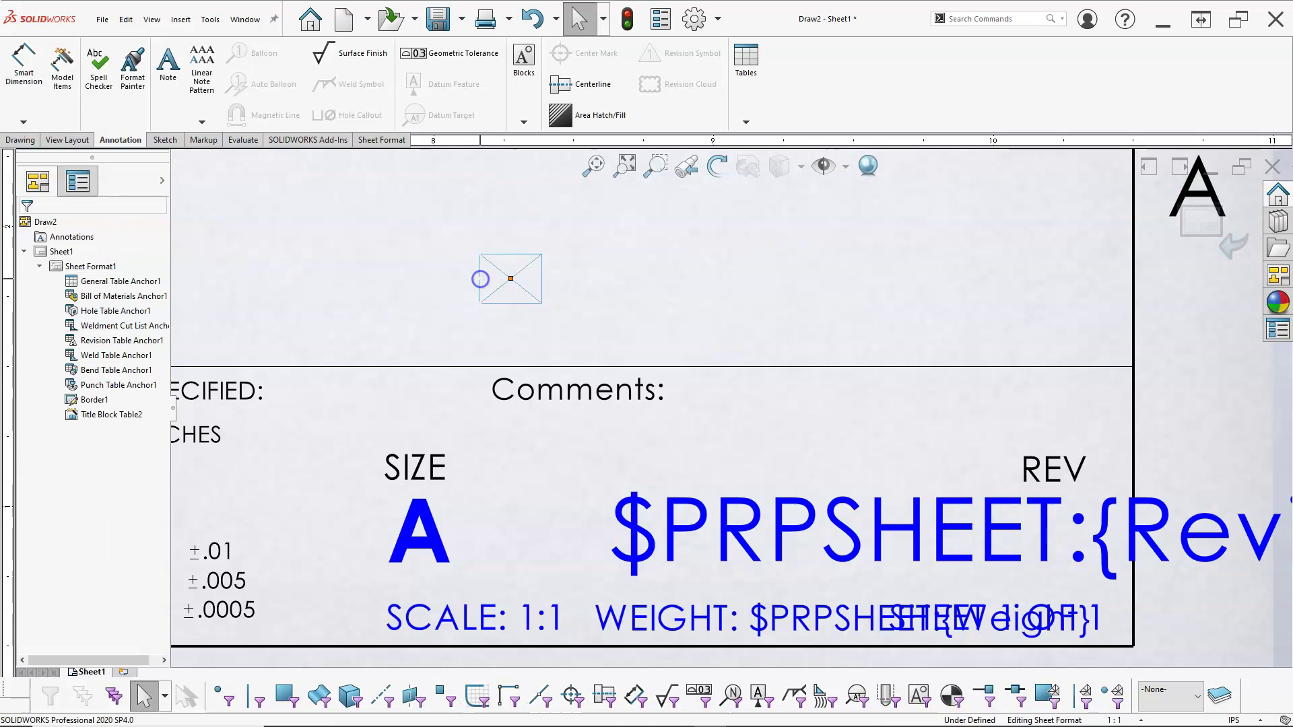
Try to delete the blank linked note above the Comments label or move it beneath the label.
click(481, 279)
key(Delete)
drag(509, 279, 516, 424)
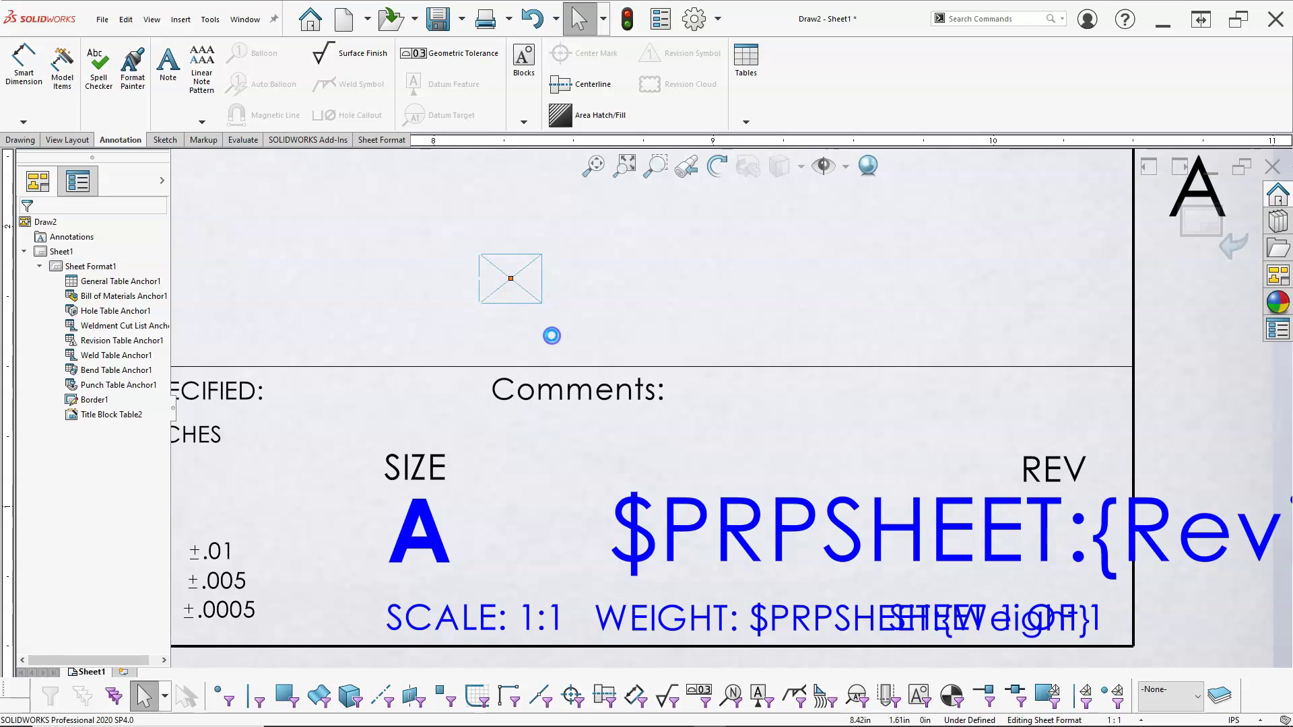
click(513, 282)
key(Delete)
drag(513, 277, 540, 417)
click(512, 296)
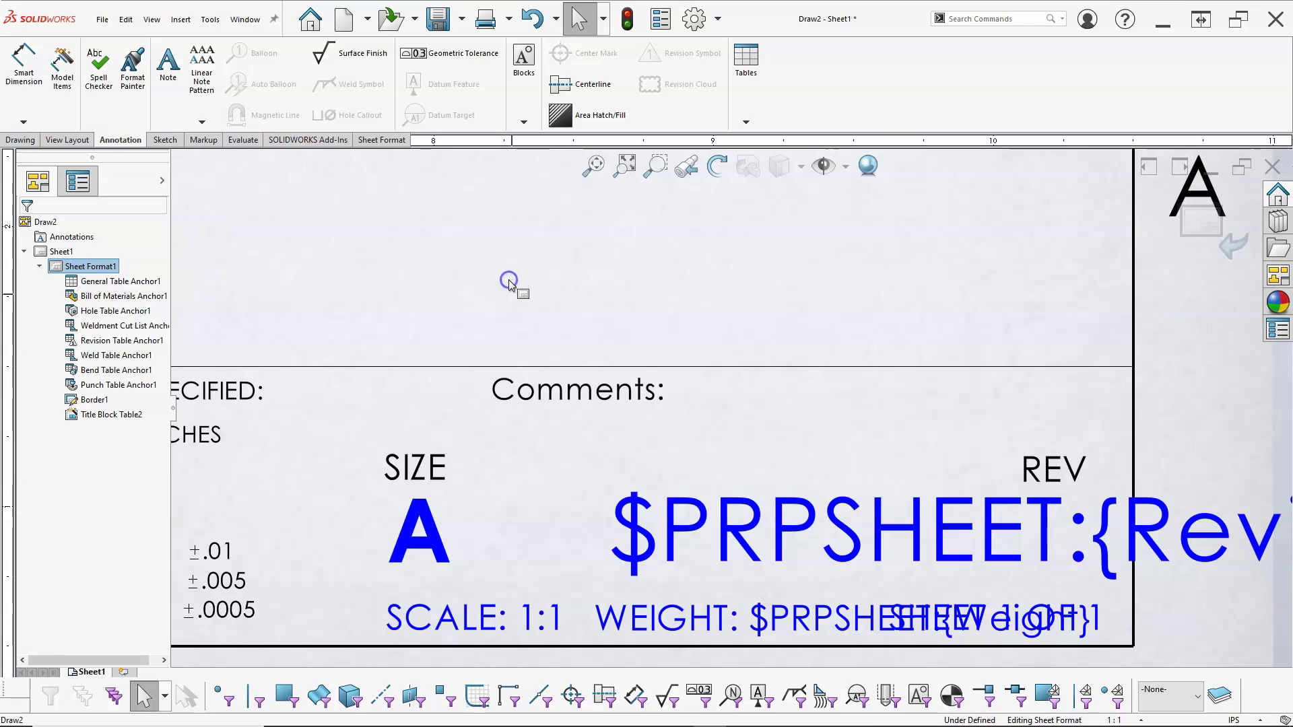
Window-select the area above the Comments label to catch the blank linked note and delete it.
drag(462, 224, 609, 324)
click(511, 279)
drag(510, 282, 525, 309)
drag(439, 221, 610, 353)
click(515, 289)
key(Escape)
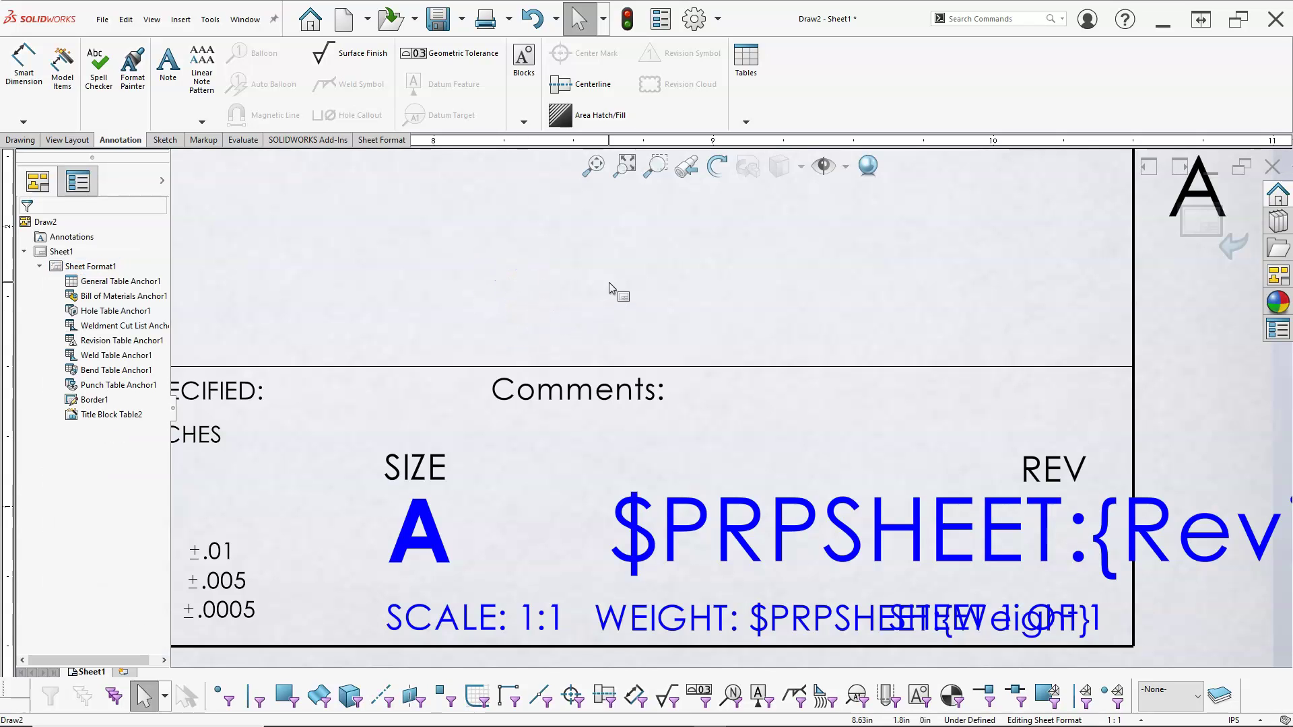
click(583, 233)
drag(431, 208, 604, 322)
key(Delete)
Place a blank note directly beneath the Comments label, choosing font size 8.
click(168, 67)
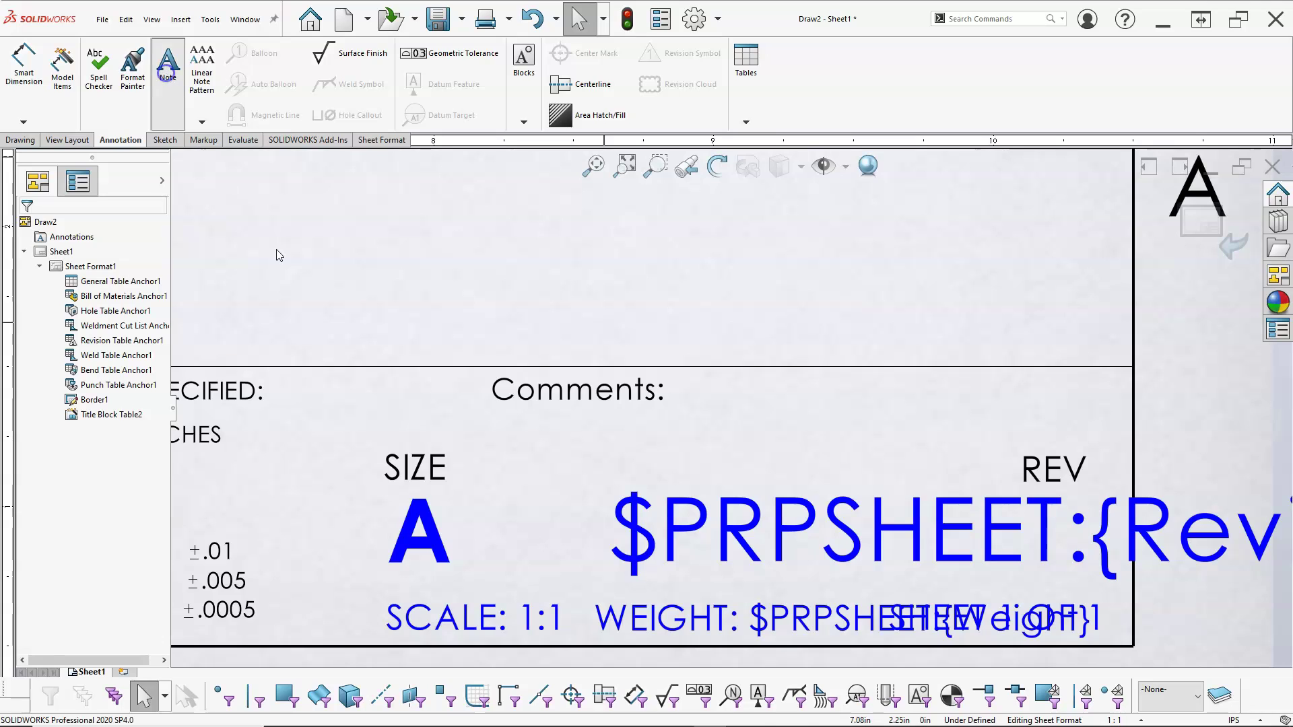
click(500, 418)
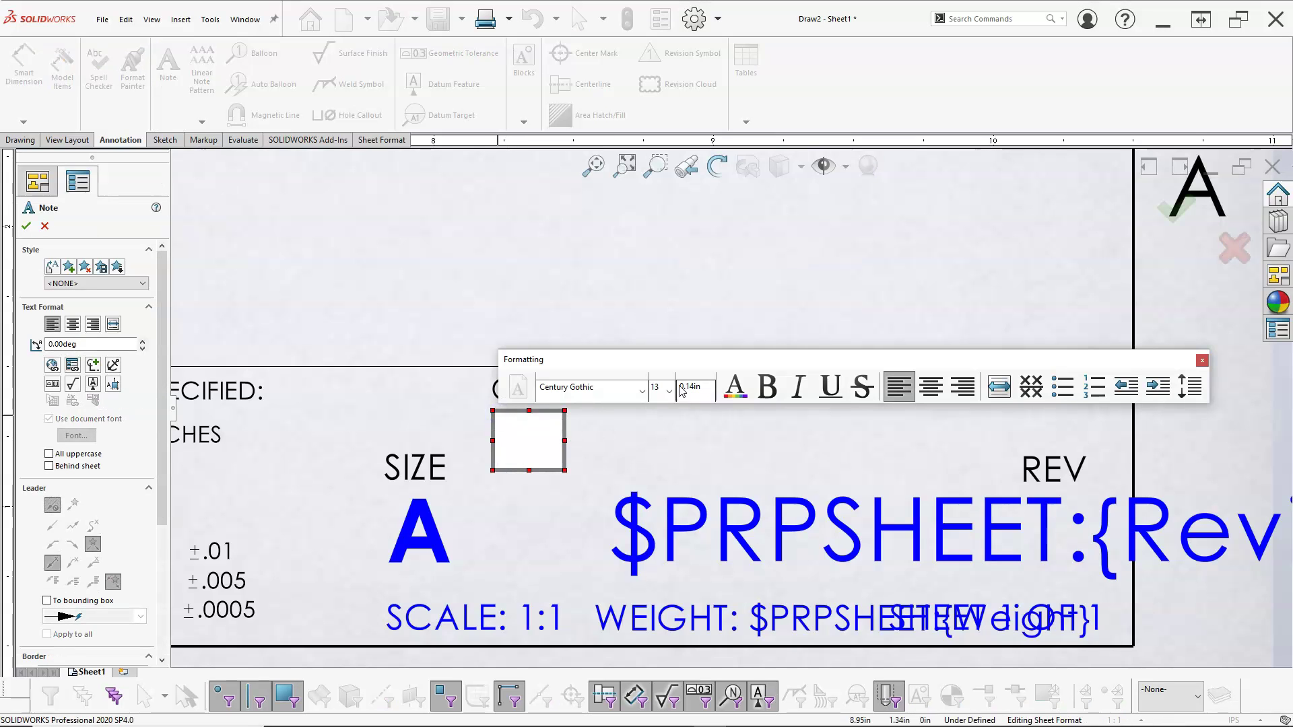
click(669, 391)
click(659, 408)
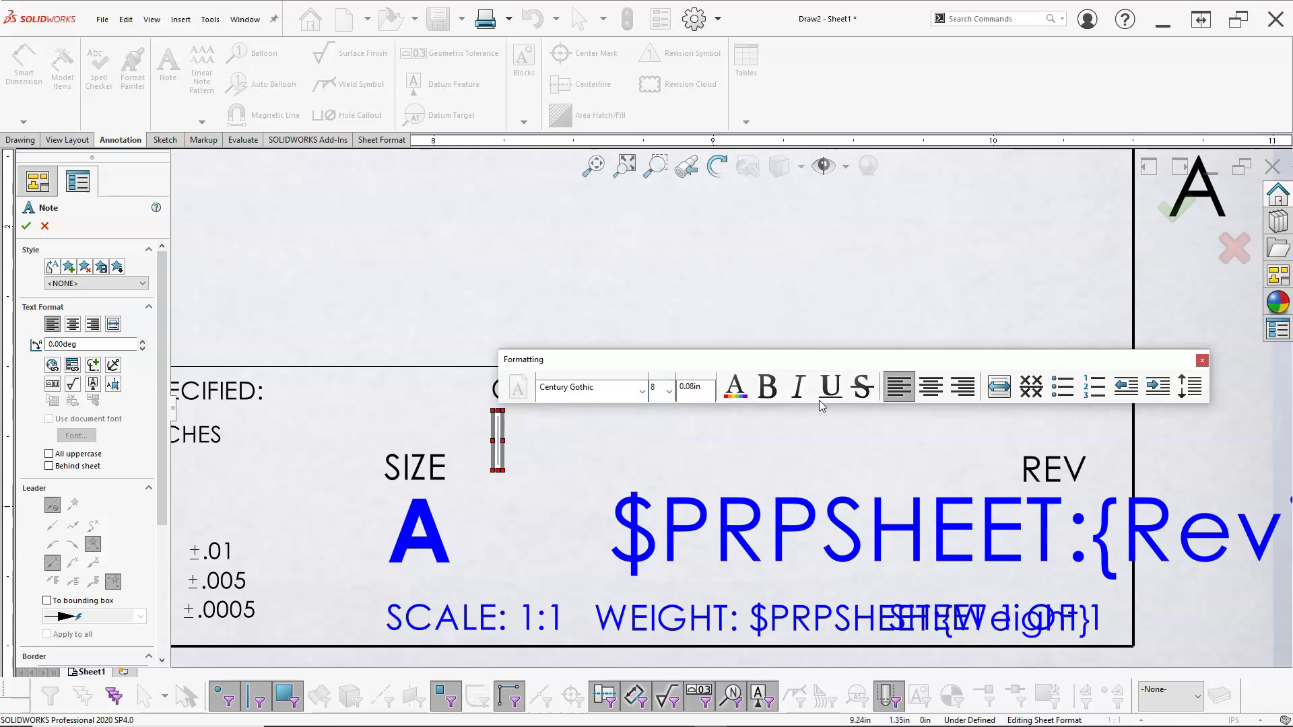
click(719, 301)
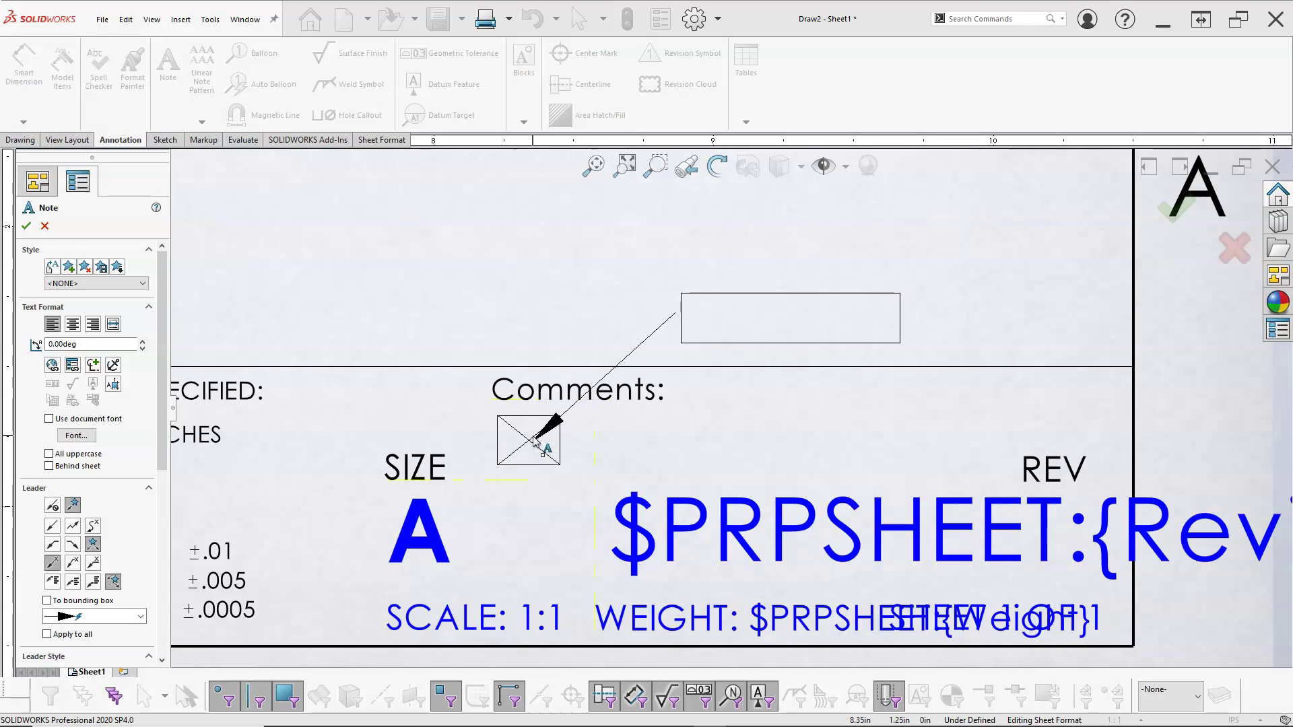
key(Escape)
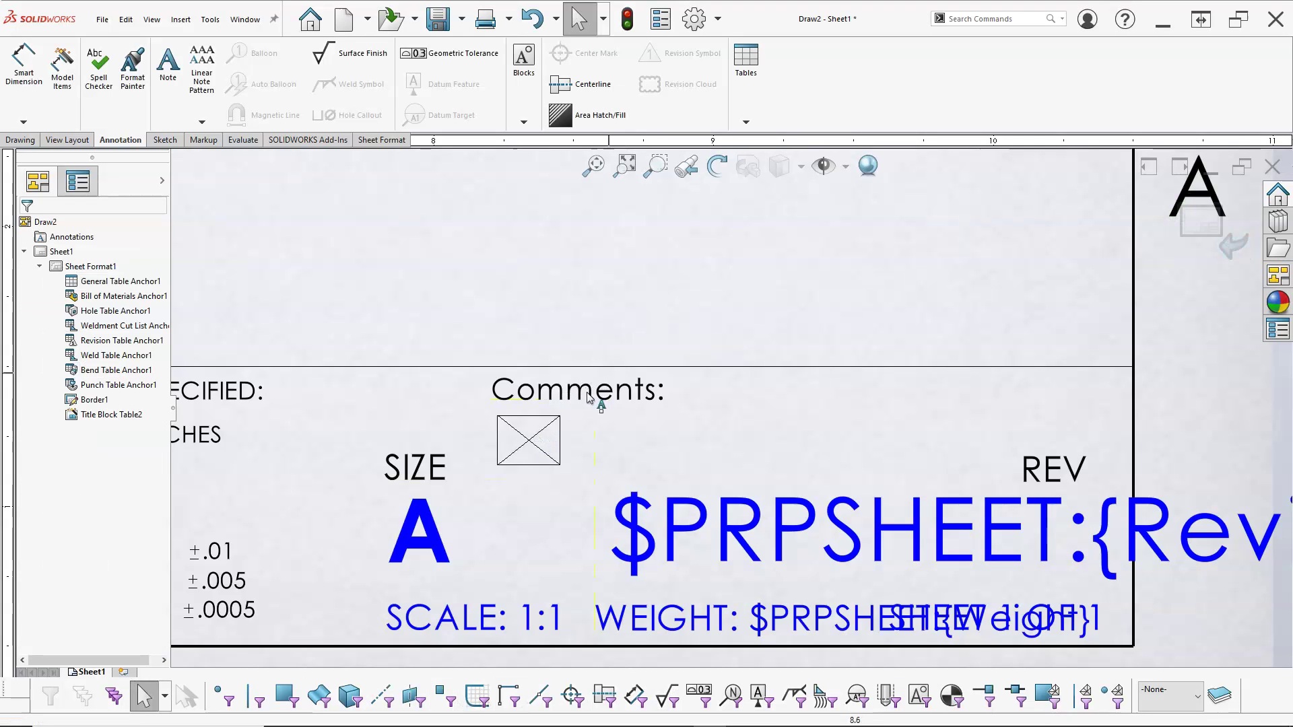
Set the blank note beneath the Comments label to font size 8 and link it to the current document's COMMENT property.
double_click(531, 448)
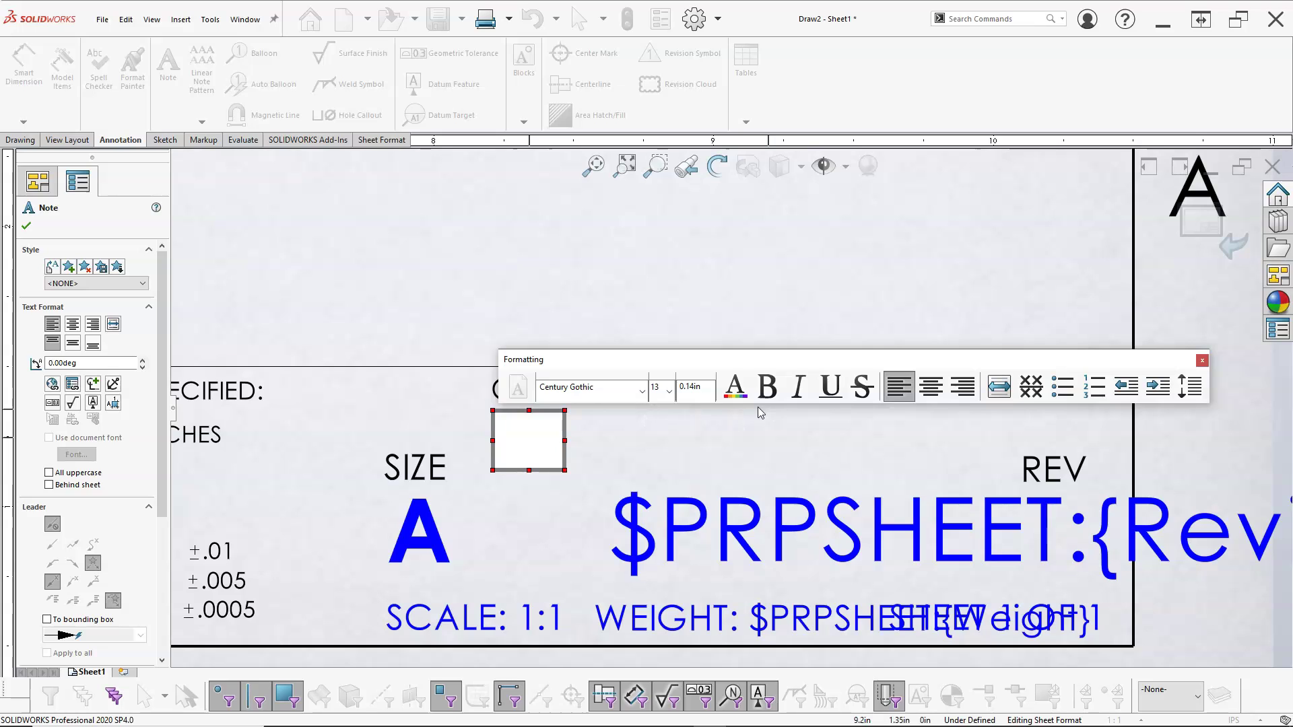
click(671, 399)
click(661, 404)
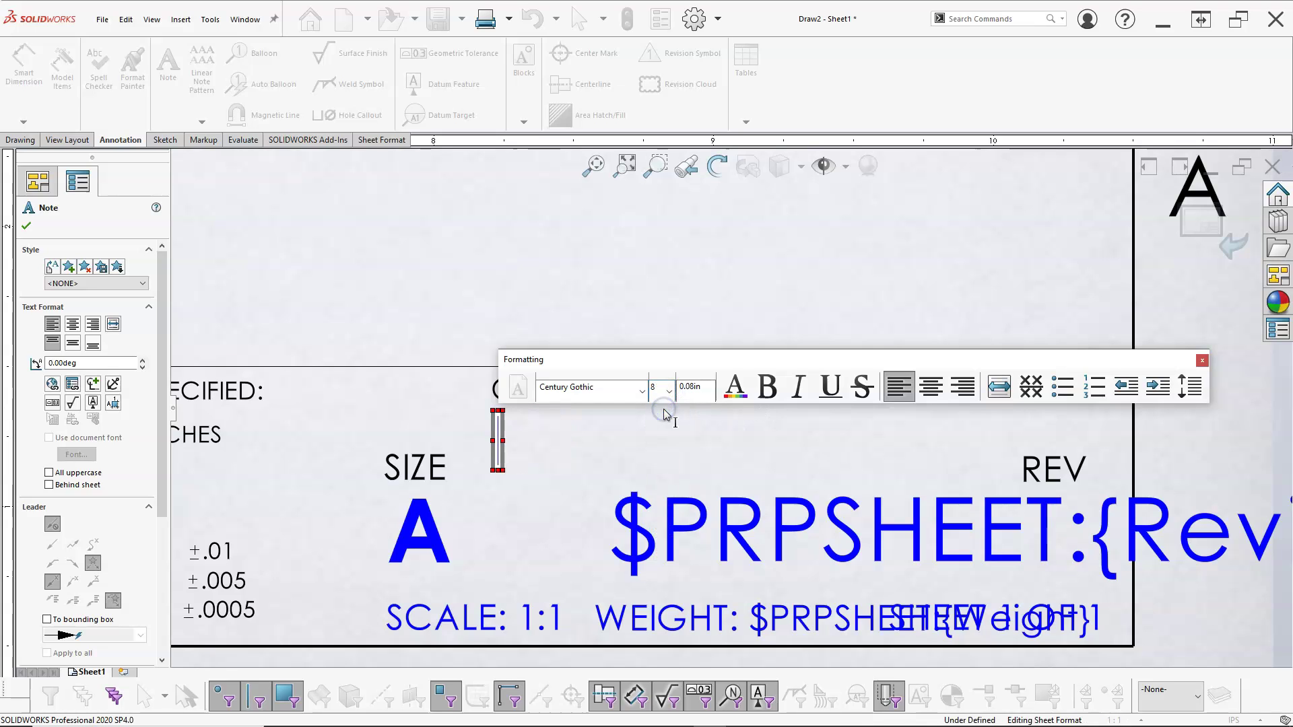
click(72, 384)
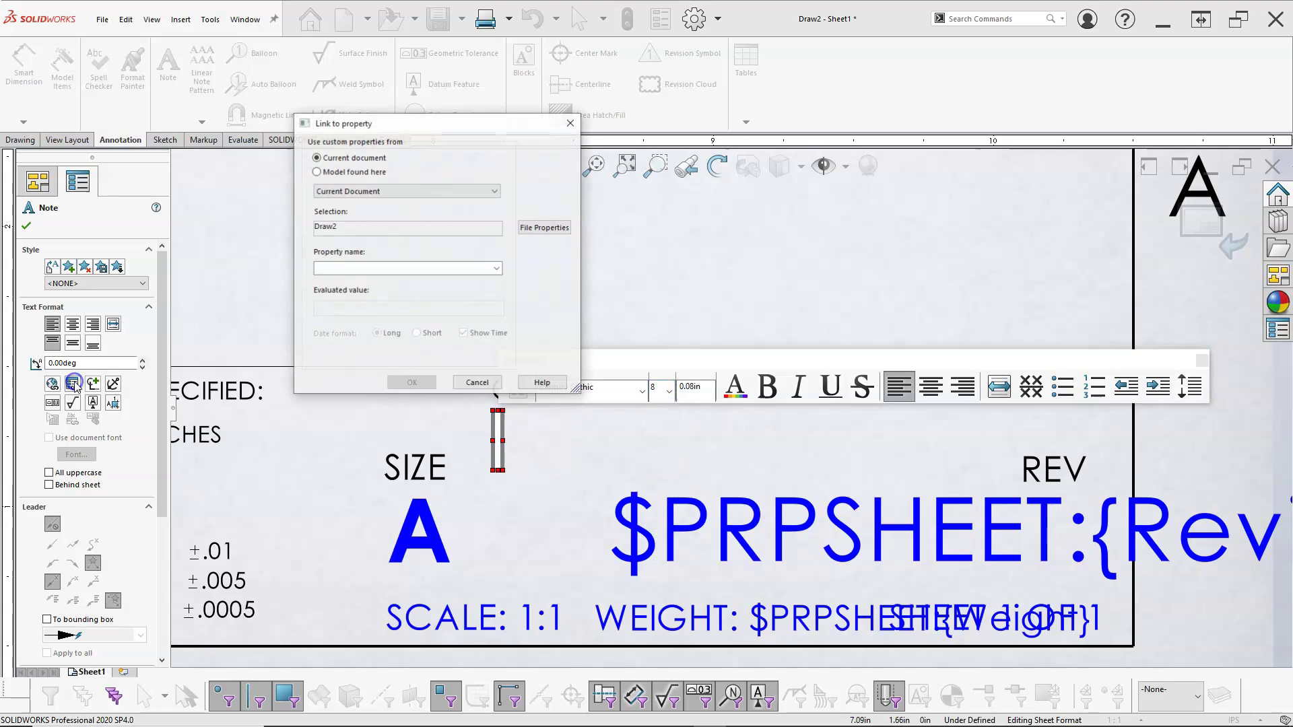
click(495, 268)
click(334, 288)
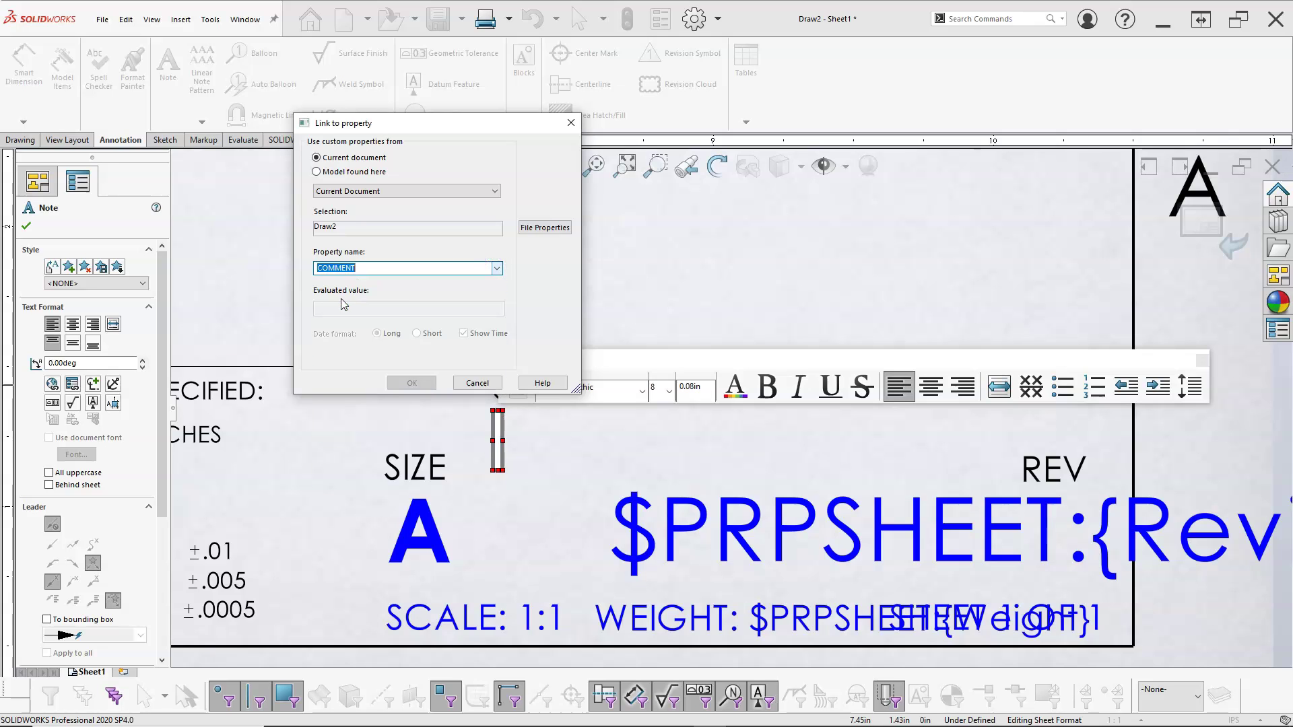
click(419, 384)
key(Escape)
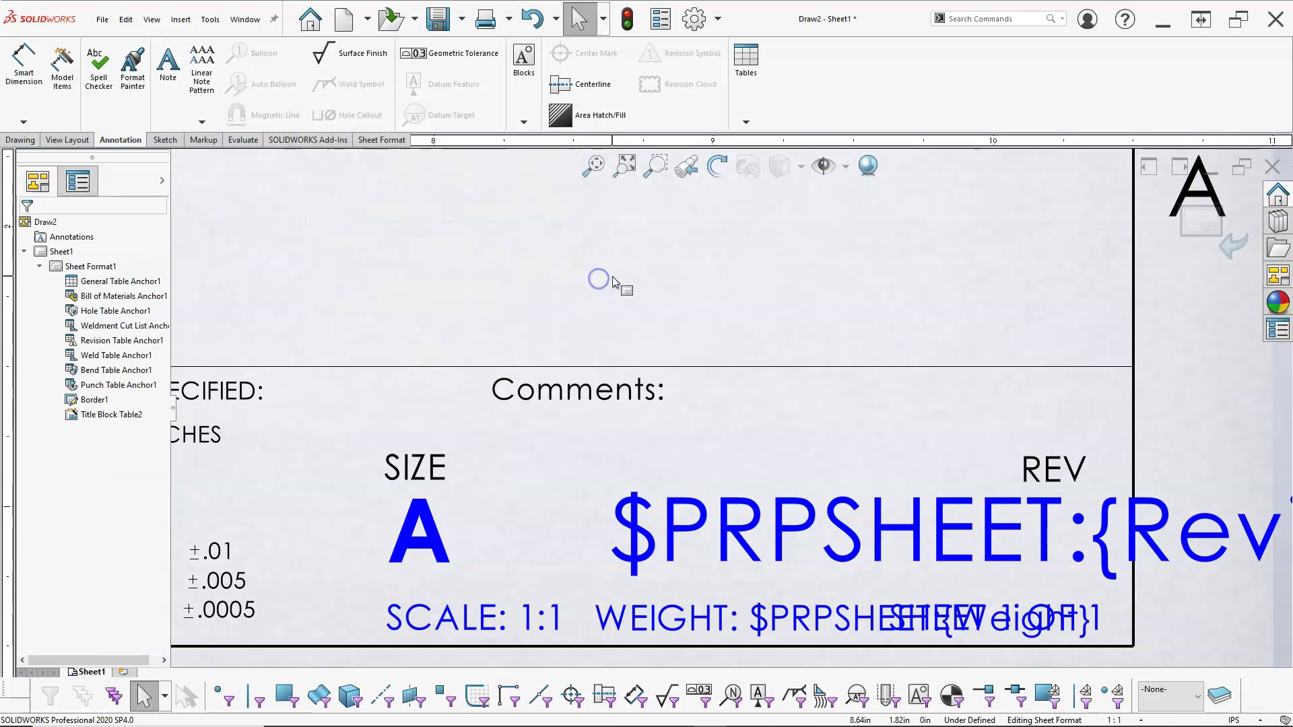
Leave sheet format editing and open the title block table for data entry at the Comments field.
click(1199, 218)
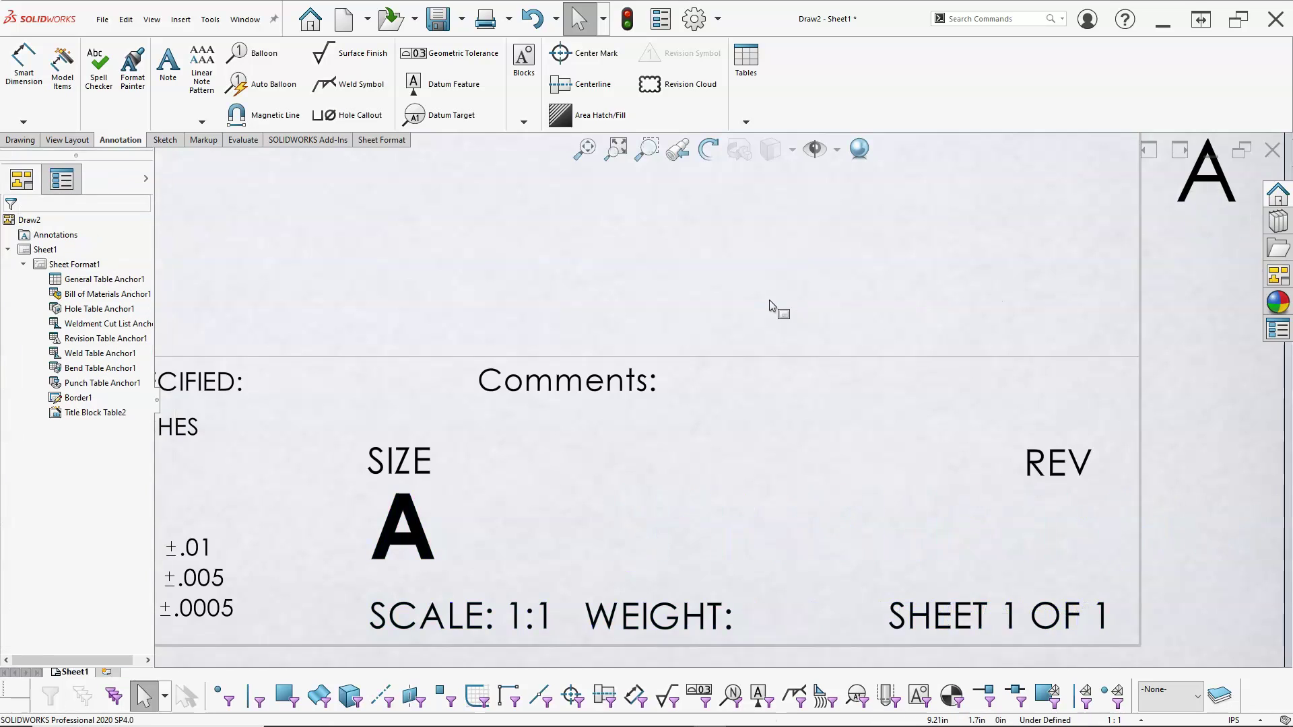
click(458, 428)
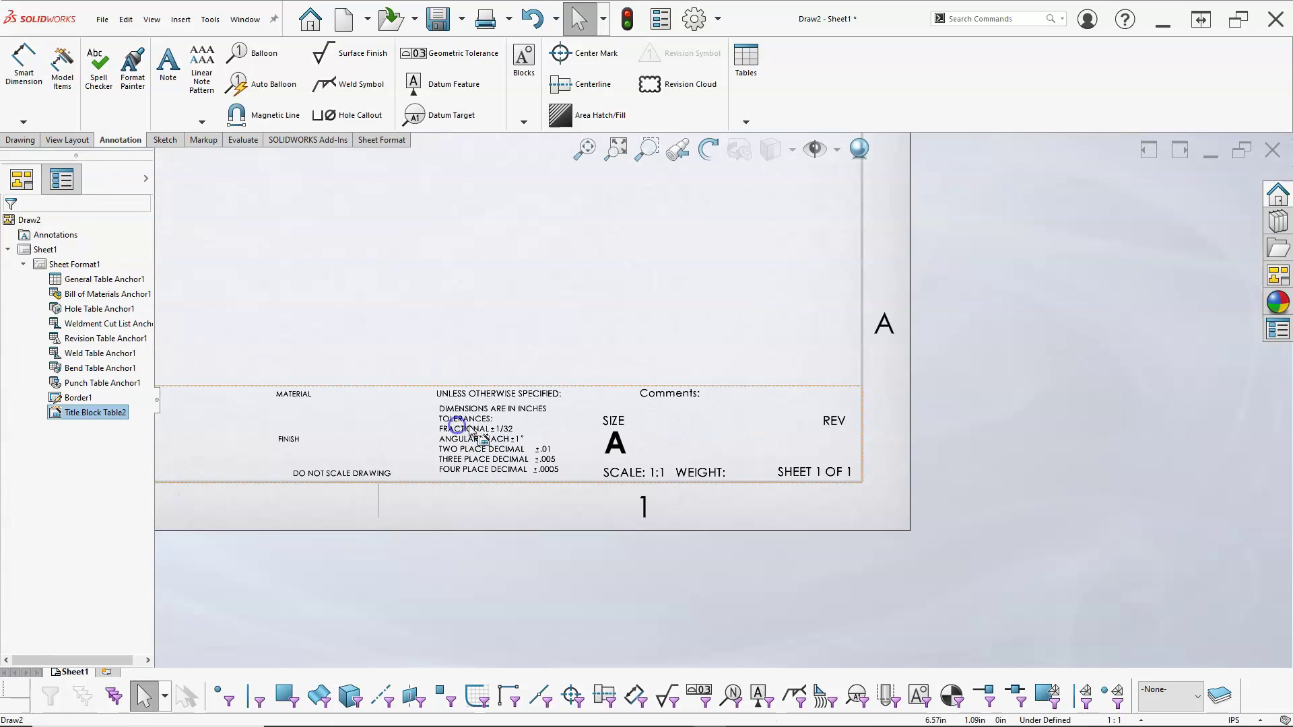
key(z)
scroll(648, 411, down, 1)
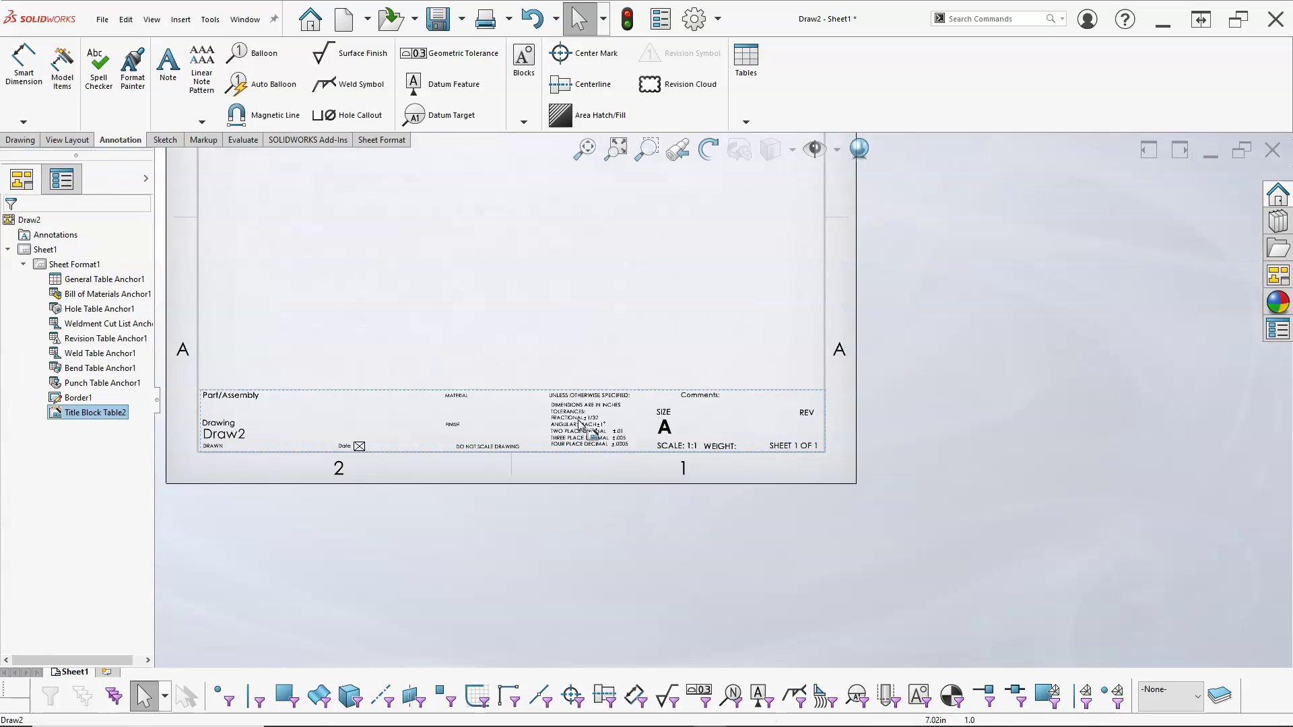
double_click(535, 420)
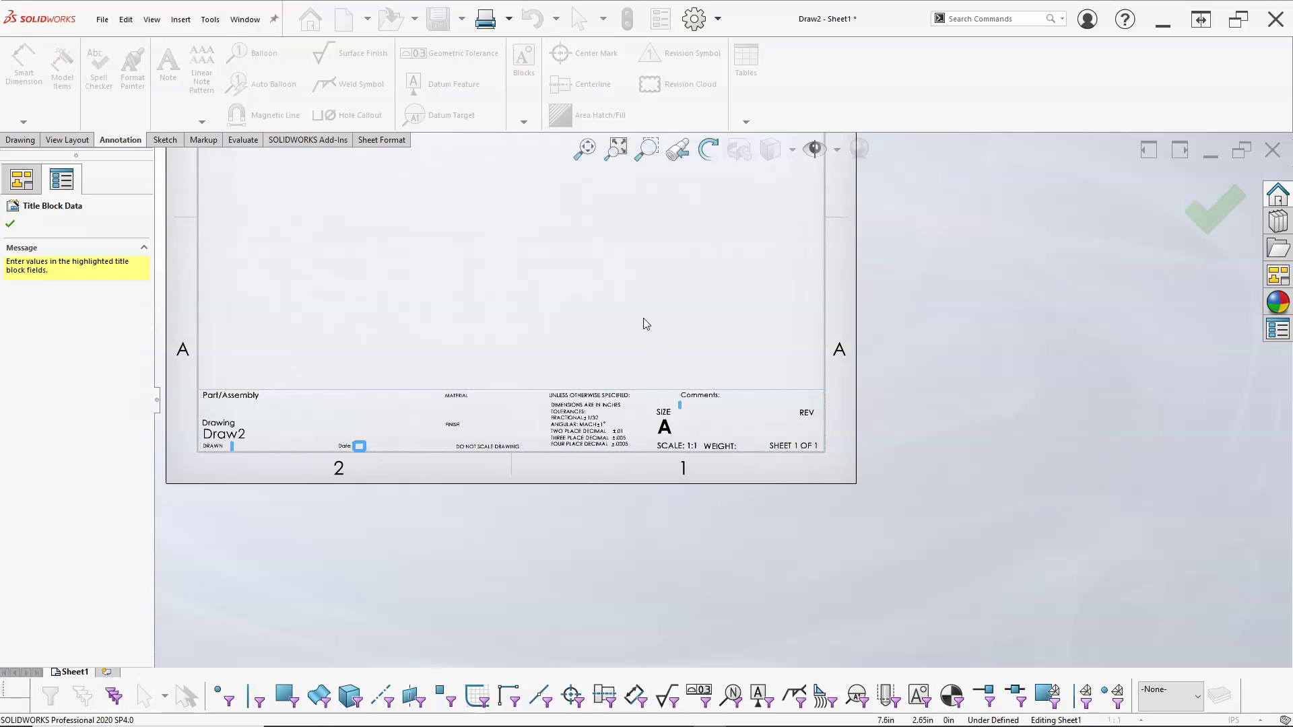
scroll(681, 368, down, 2)
scroll(686, 406, down, 3)
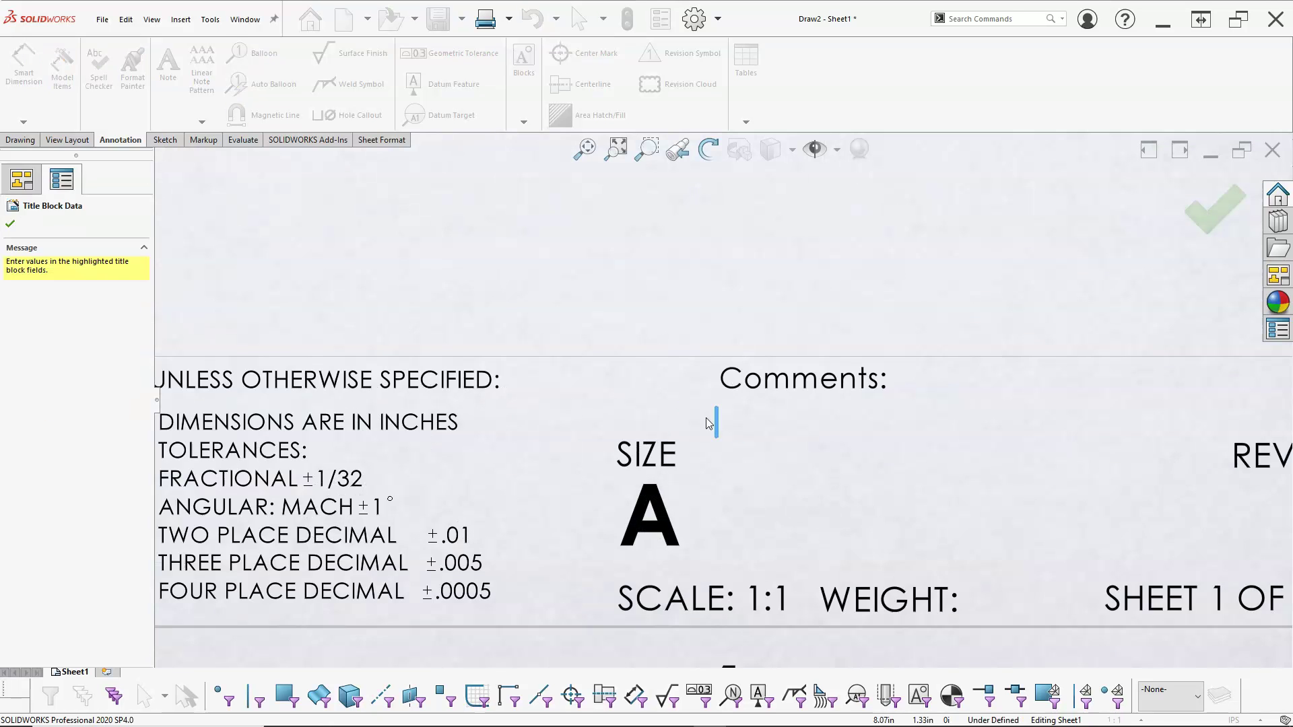
Test the editable Comments field by entering "TEst", clear the text again and accept the title block data.
click(724, 425)
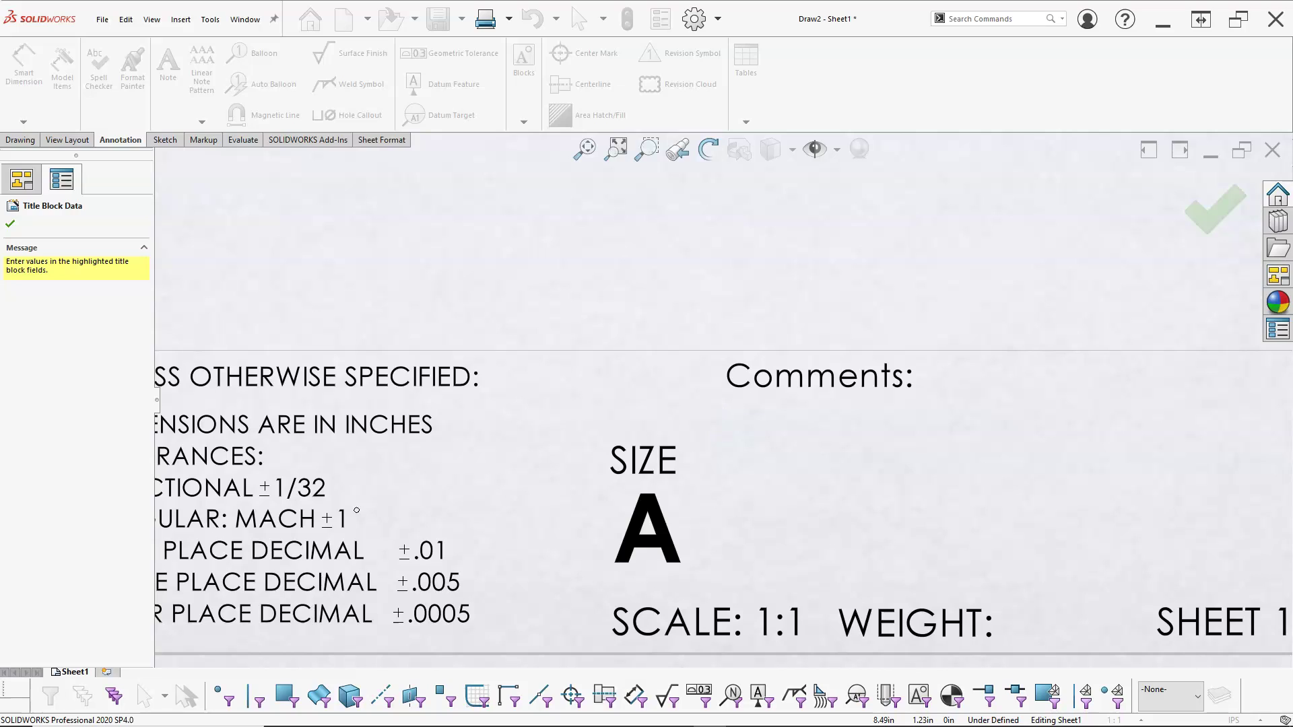
text(TEstr)
key(BackSpace)
key(BackSpace)
key(BackSpace)
key(BackSpace)
key(BackSpace)
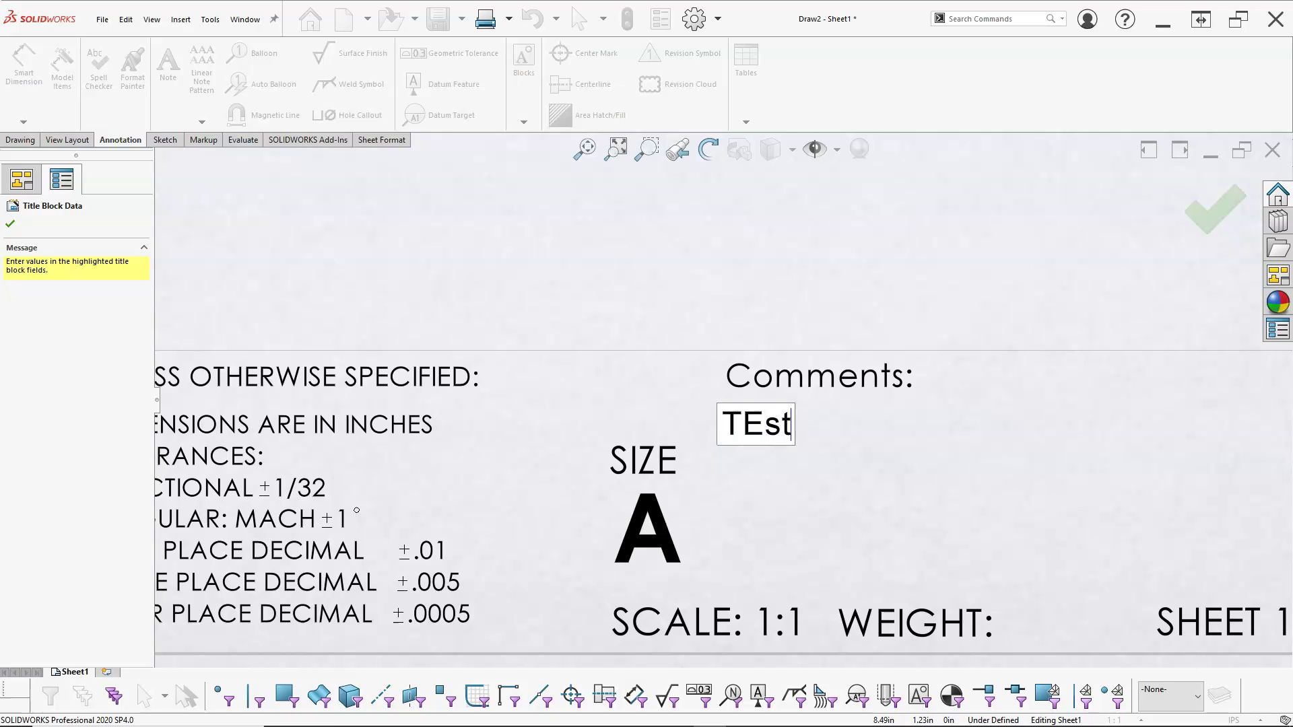
click(11, 223)
scroll(586, 324, up, 5)
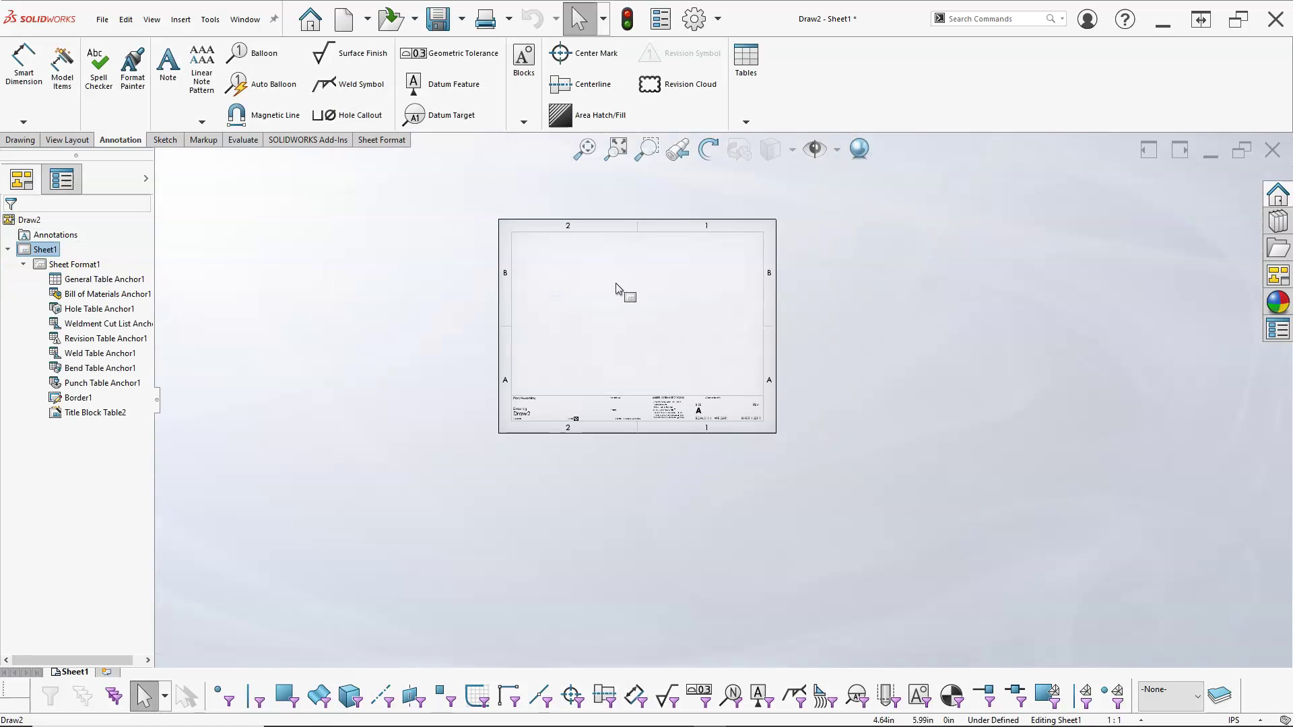
scroll(615, 290, down, 4)
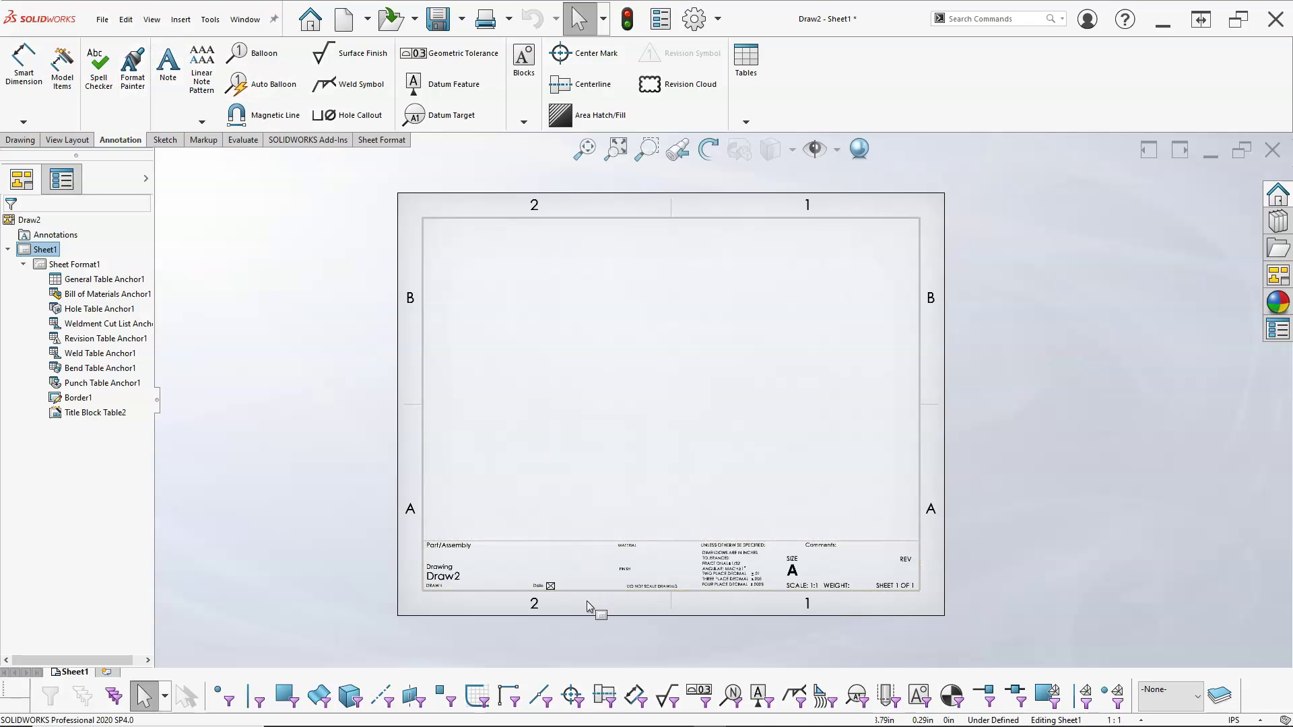
scroll(586, 604, down, 1)
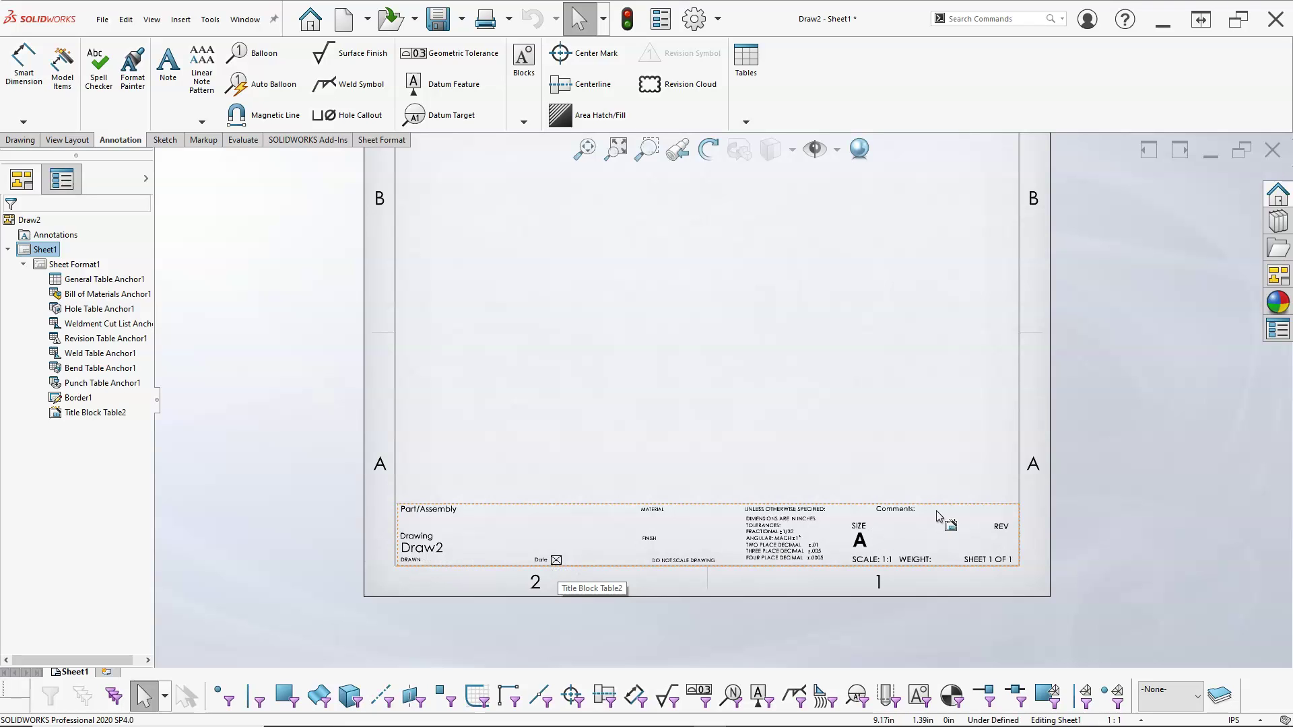
scroll(783, 377, up, 2)
scroll(781, 330, down, 2)
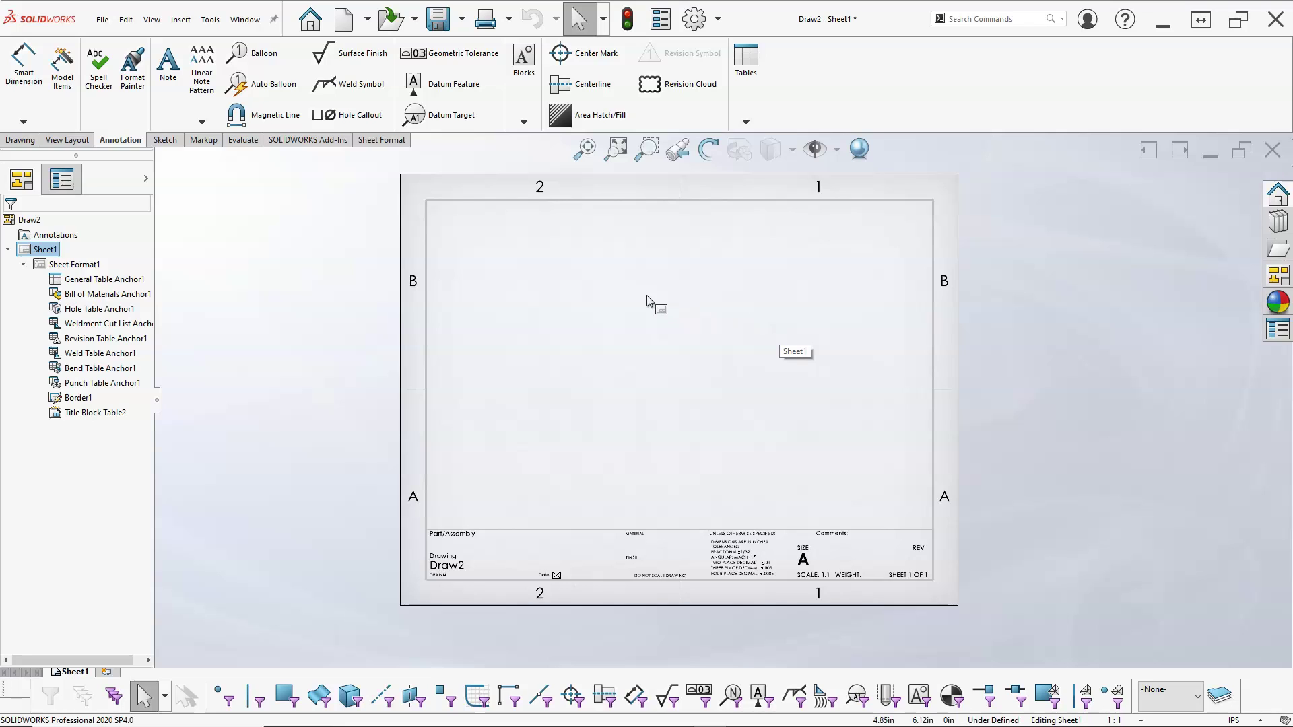
scroll(665, 277, up, 1)
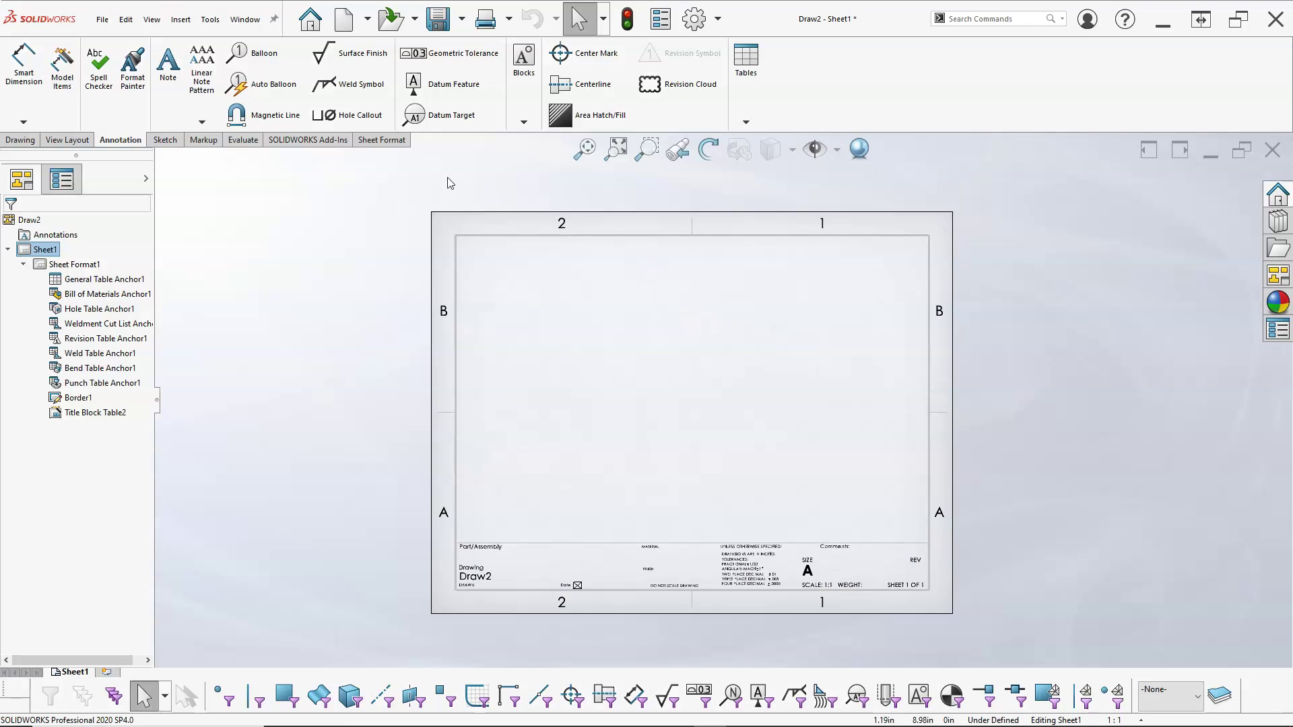
Check the sheet format file path in the sheet's properties and close them without changes.
click(102, 19)
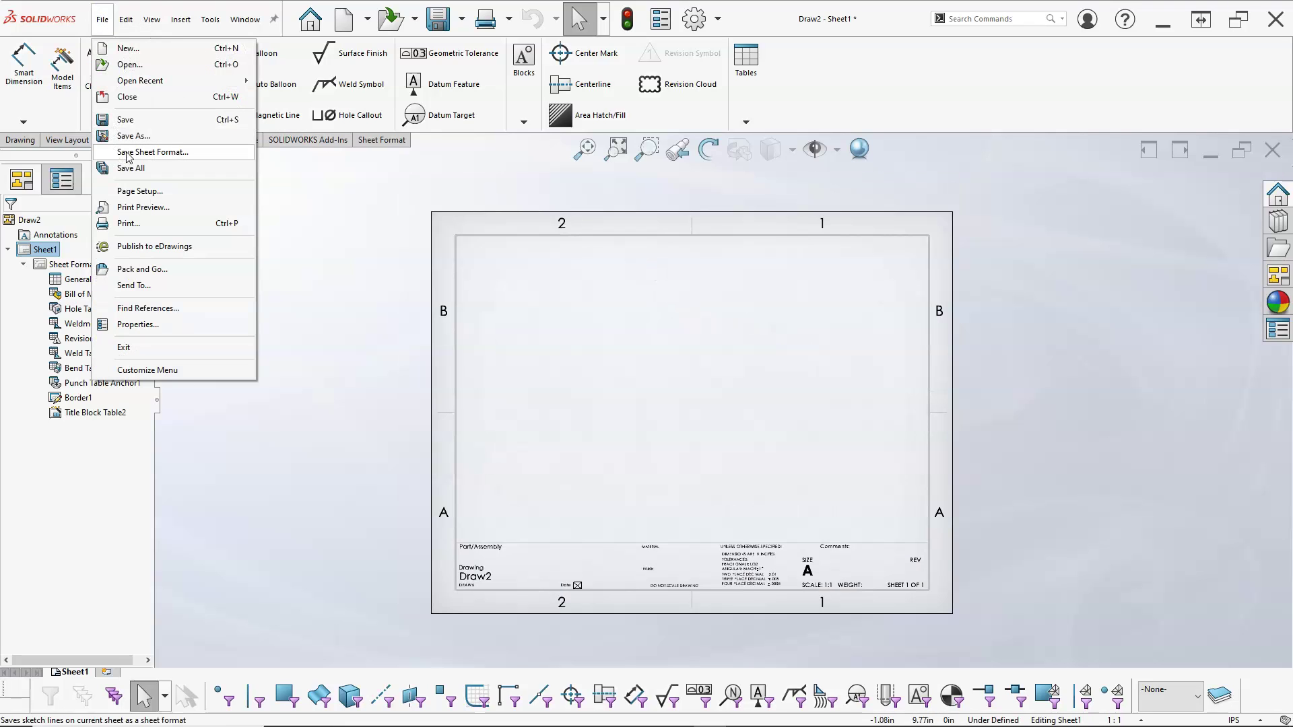
click(590, 315)
right_click(589, 315)
click(634, 458)
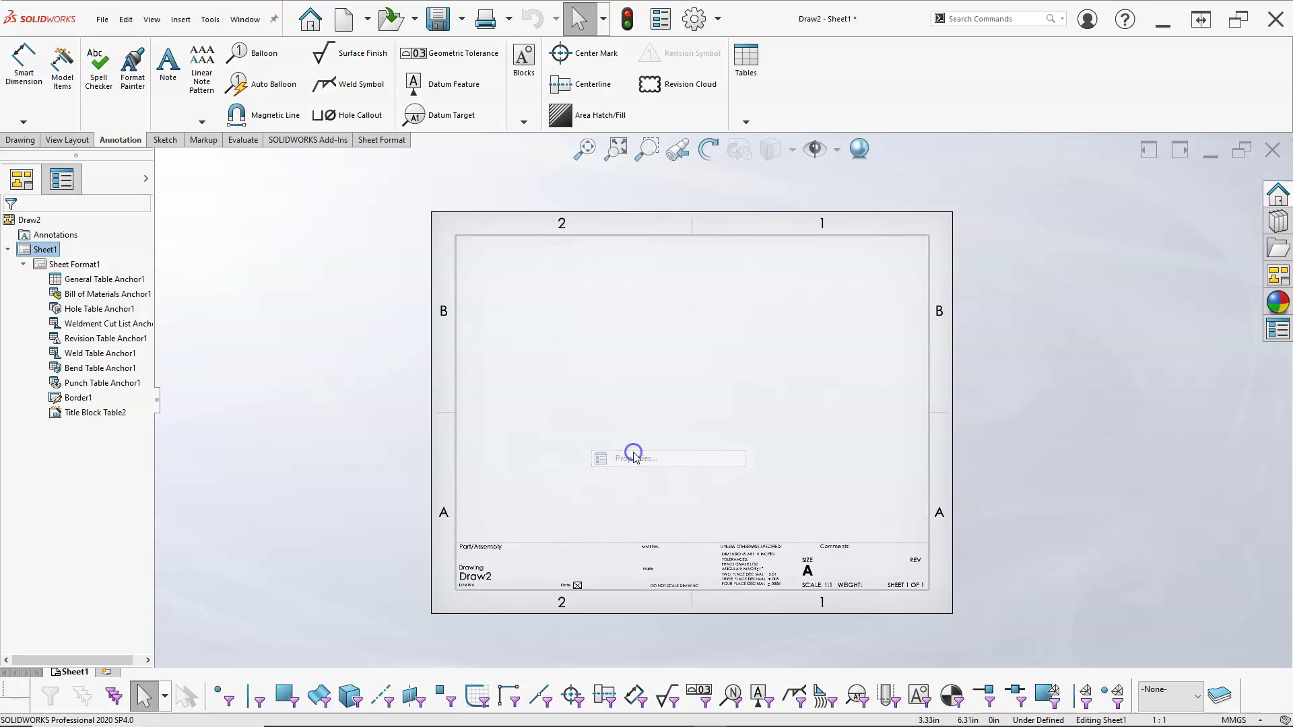
drag(459, 270, 481, 273)
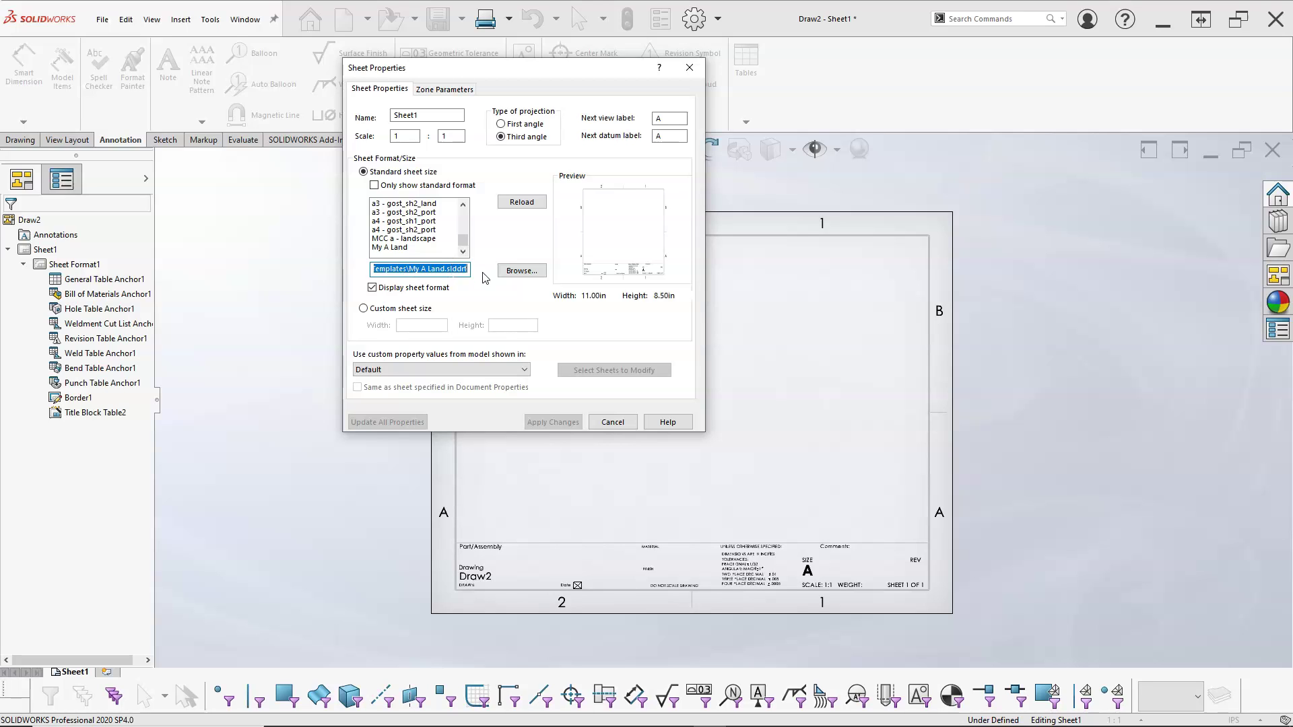
click(608, 423)
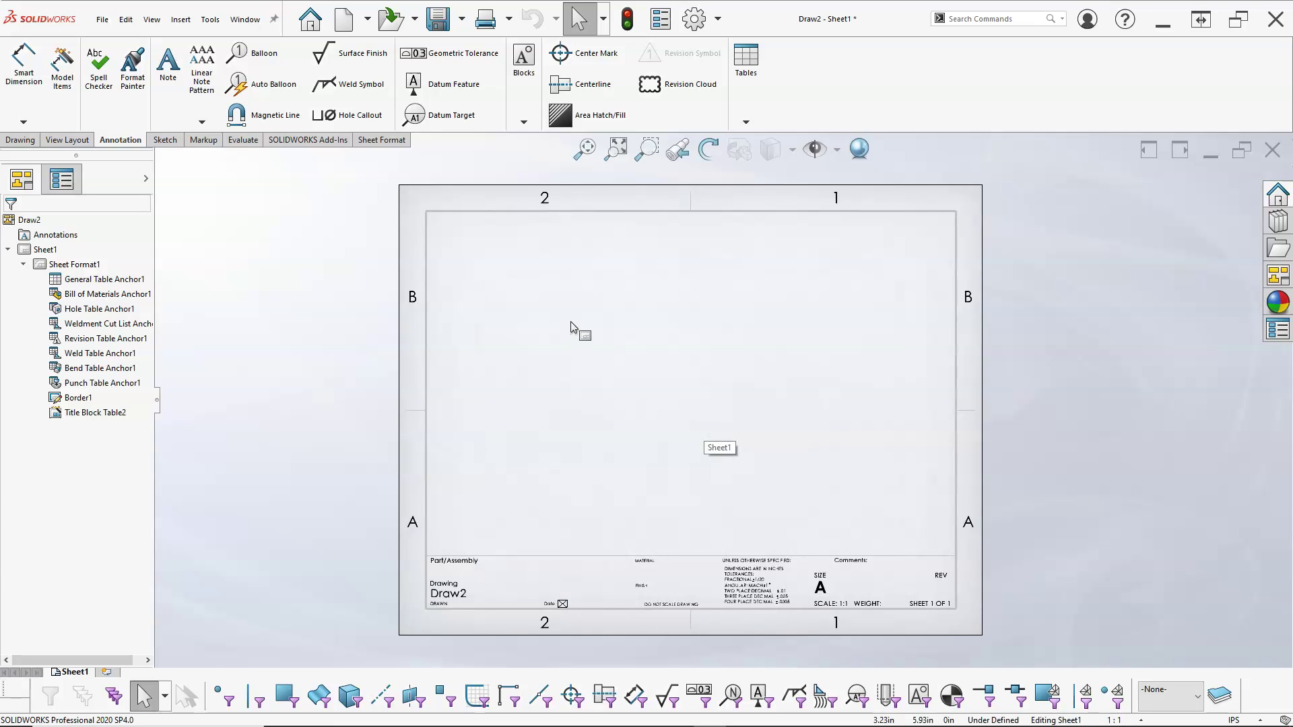
Save the sheet format as My A Land.slddrt in the Templates folder, replacing the existing file.
click(102, 19)
click(143, 152)
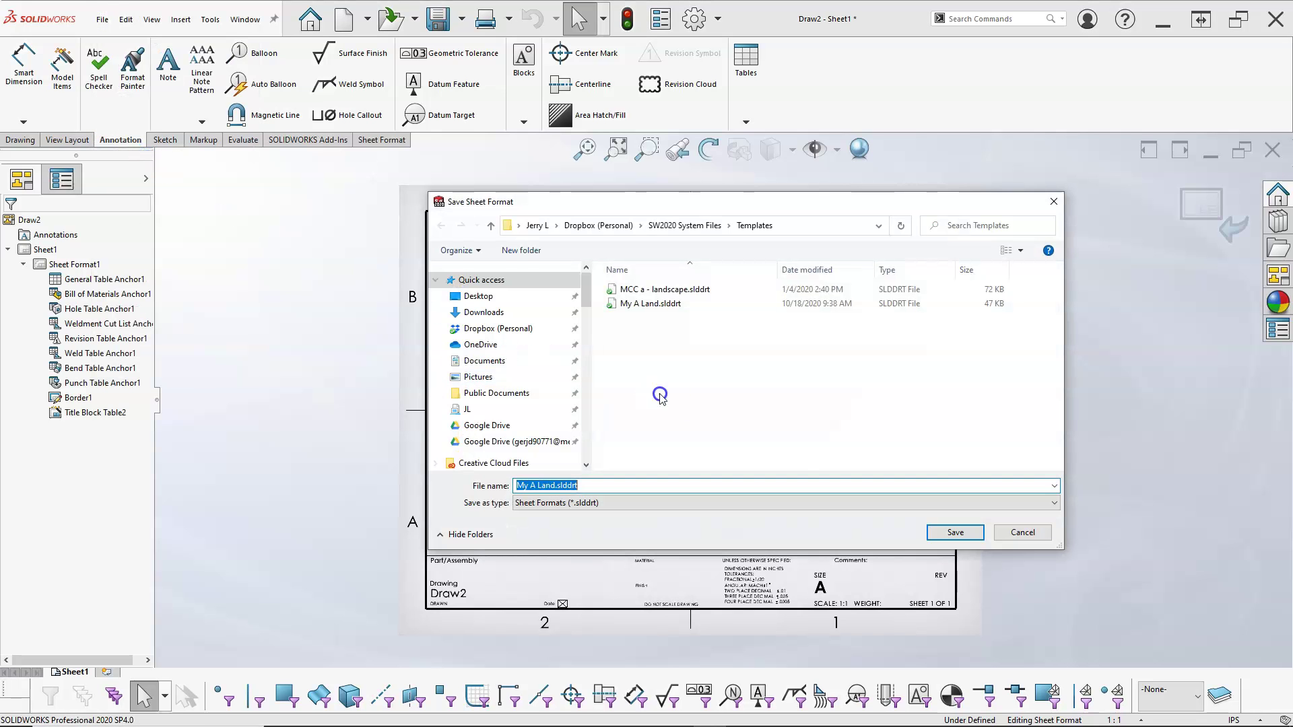
click(945, 533)
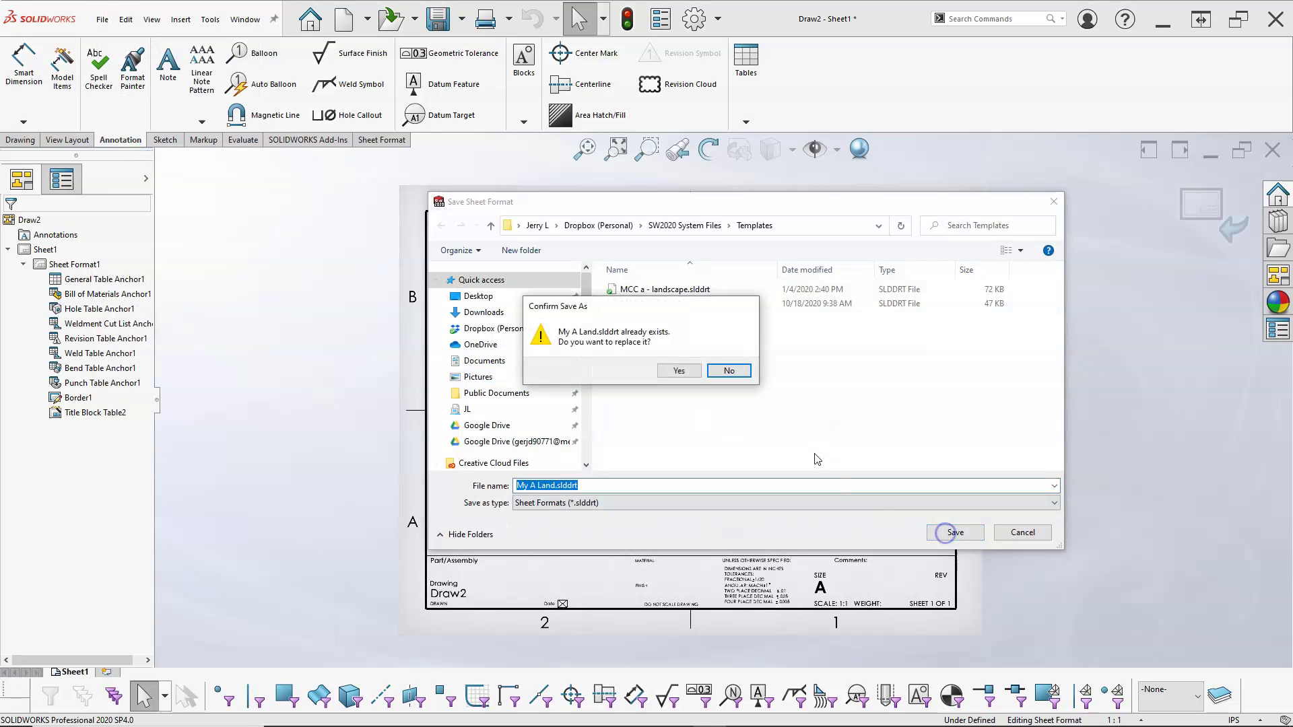
click(664, 369)
Save the drawing as the drawing template My A Land.DRWDOT in the Templates folder, replacing the existing file.
click(103, 19)
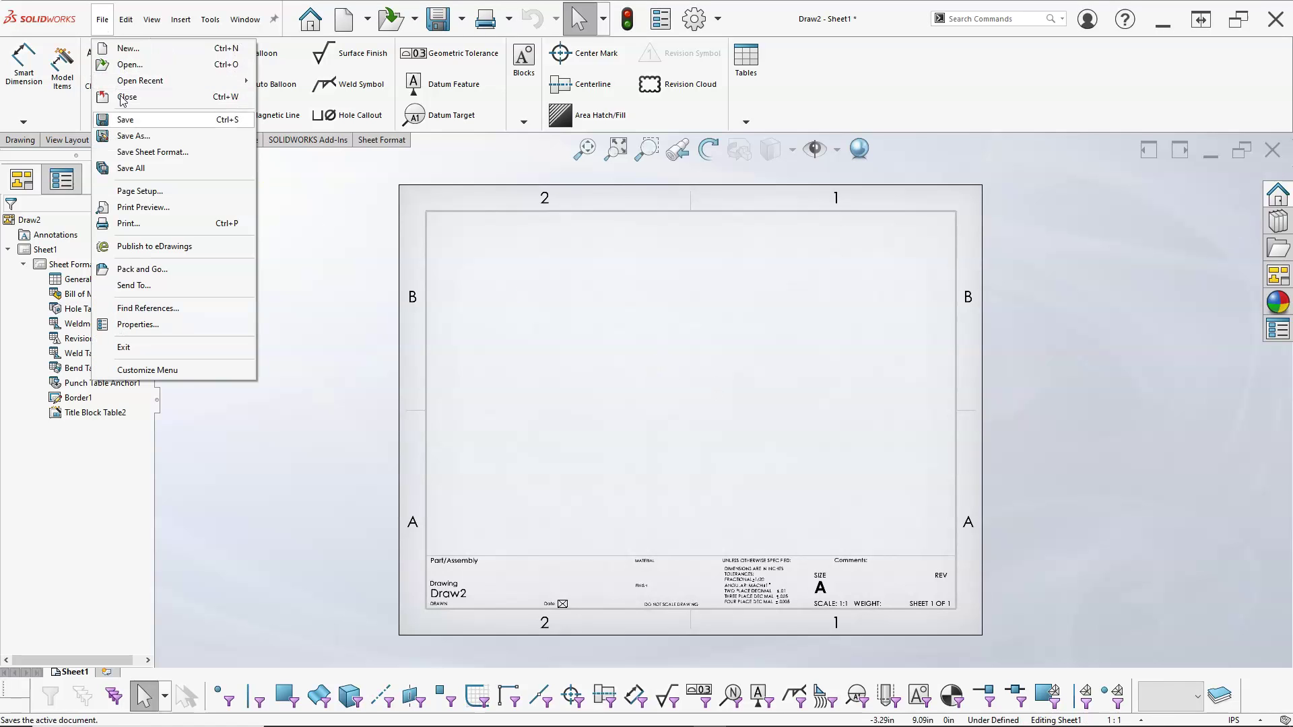
click(136, 138)
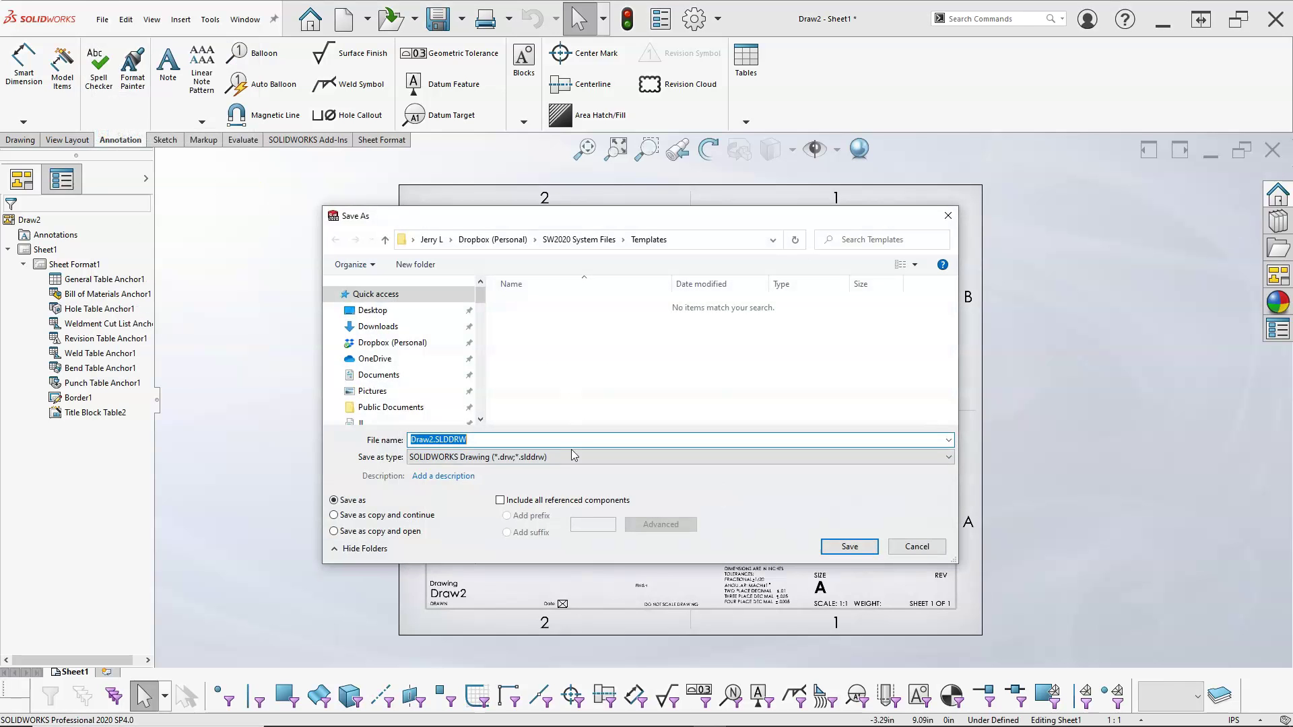
click(569, 456)
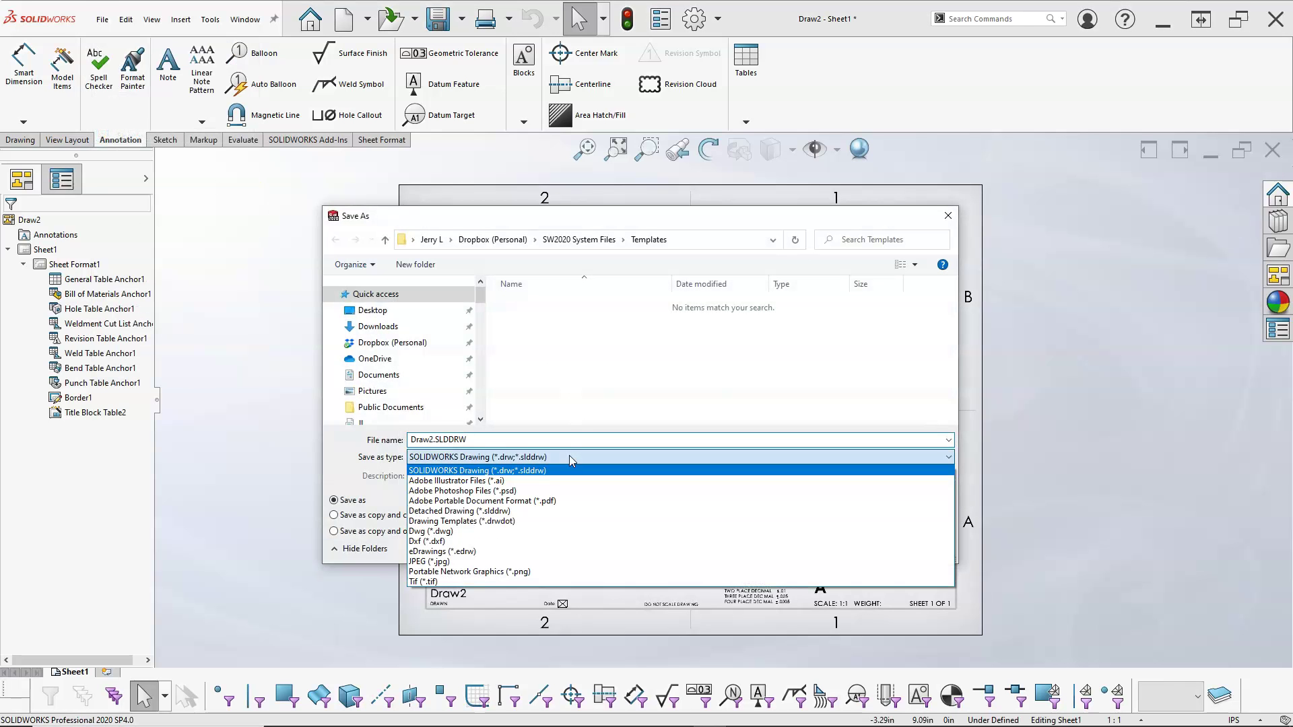
click(493, 522)
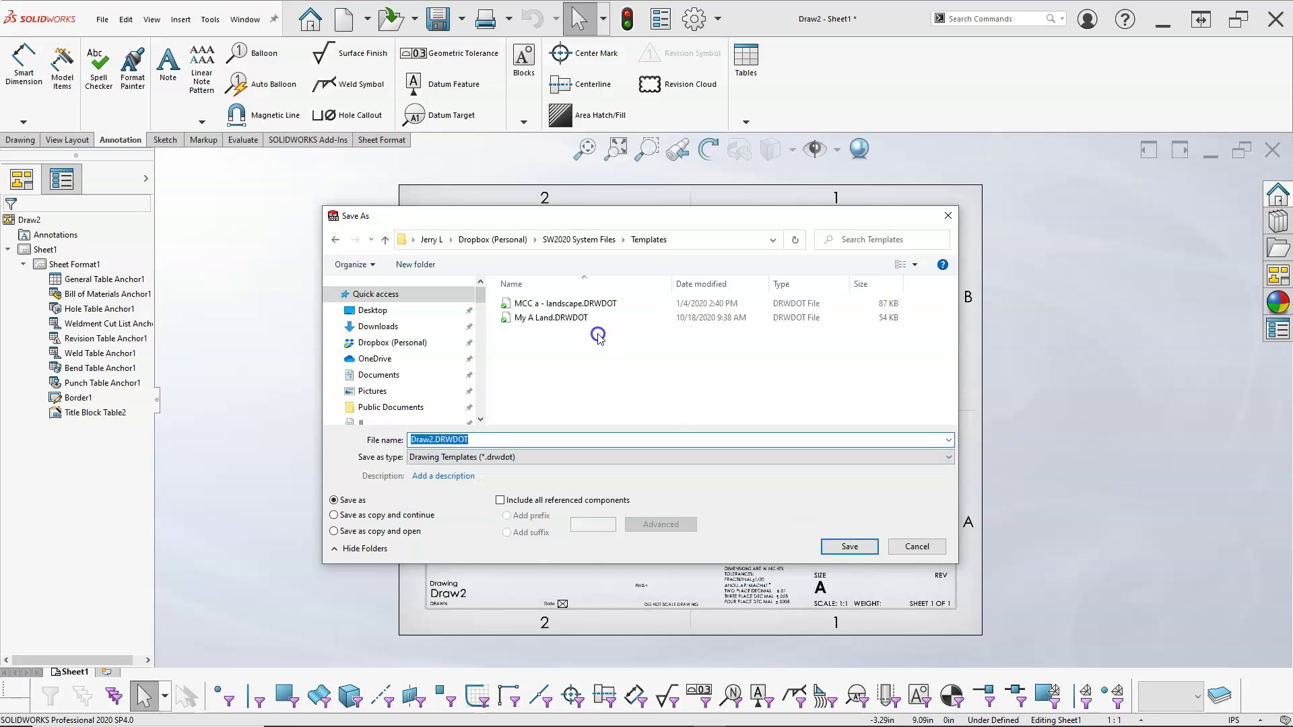
double_click(548, 319)
click(693, 370)
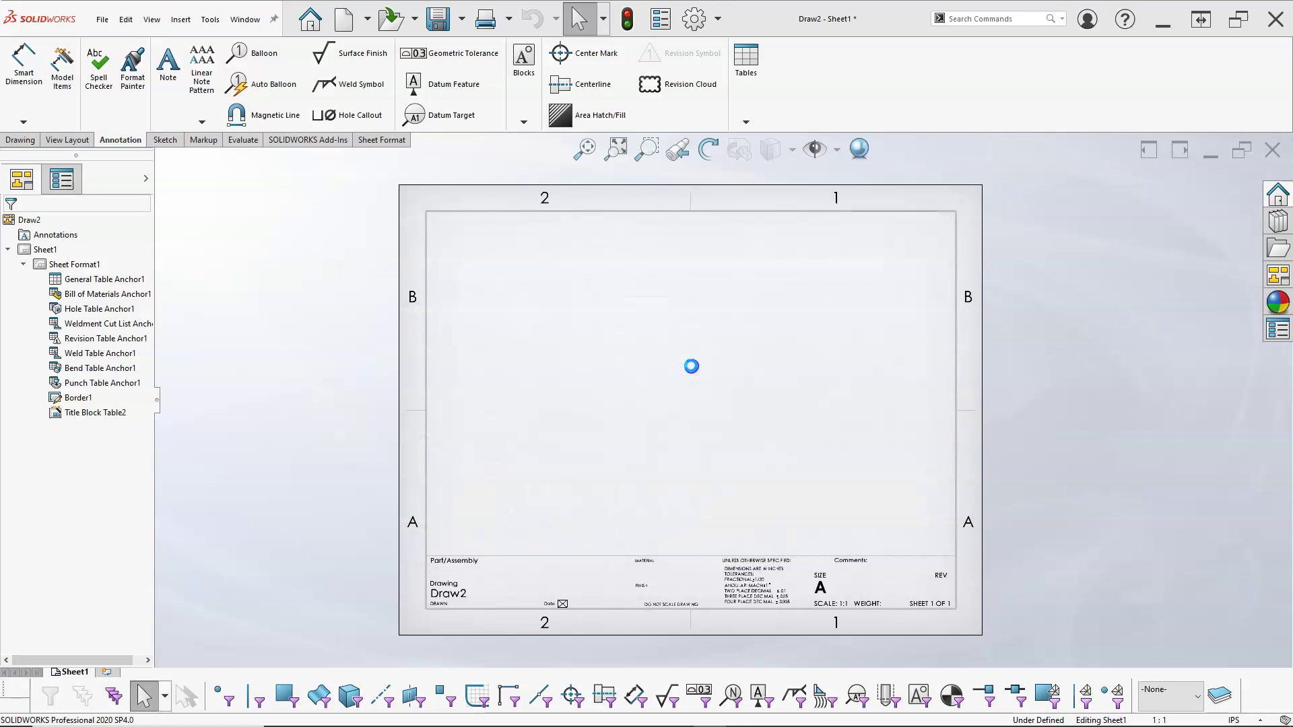
Close the drawing and create a new drawing from the saved custom drawing template.
click(1274, 152)
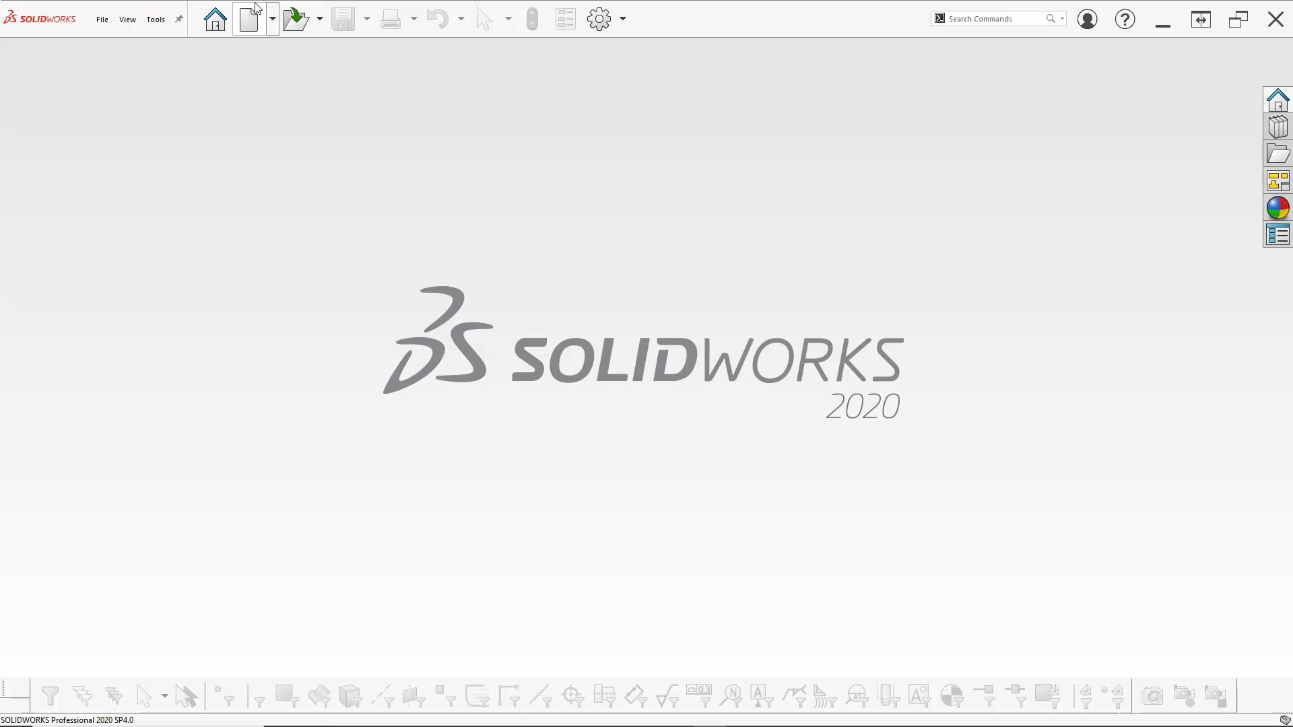
click(250, 20)
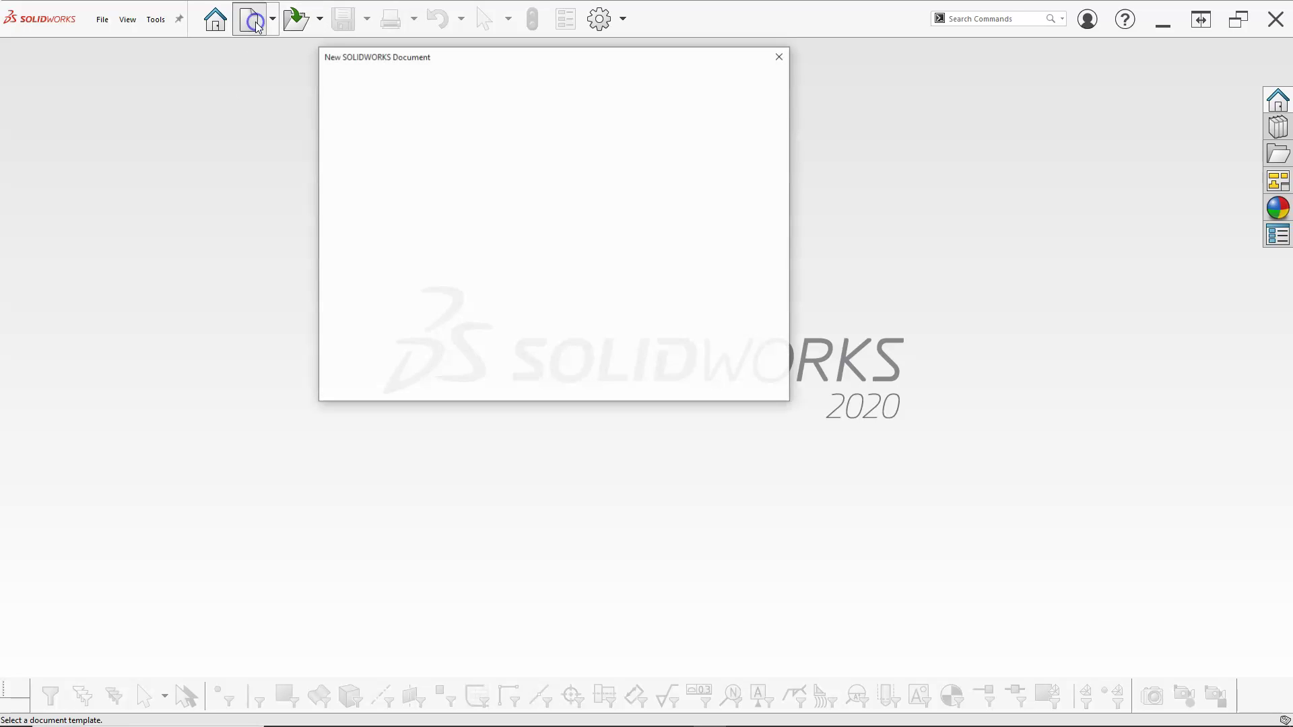
double_click(554, 109)
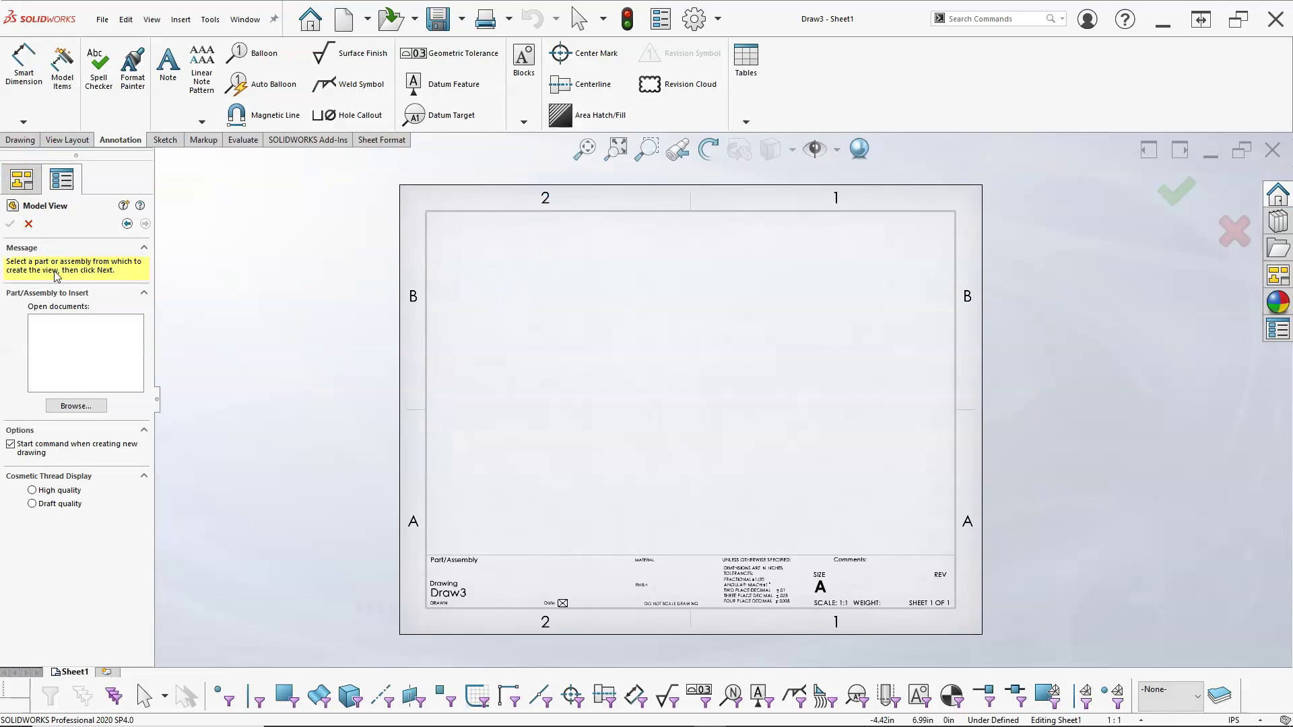
Insert the P6-10 assembly from the MPT150 Assignments folder as a model view in the middle of the sheet, without projected views.
click(68, 407)
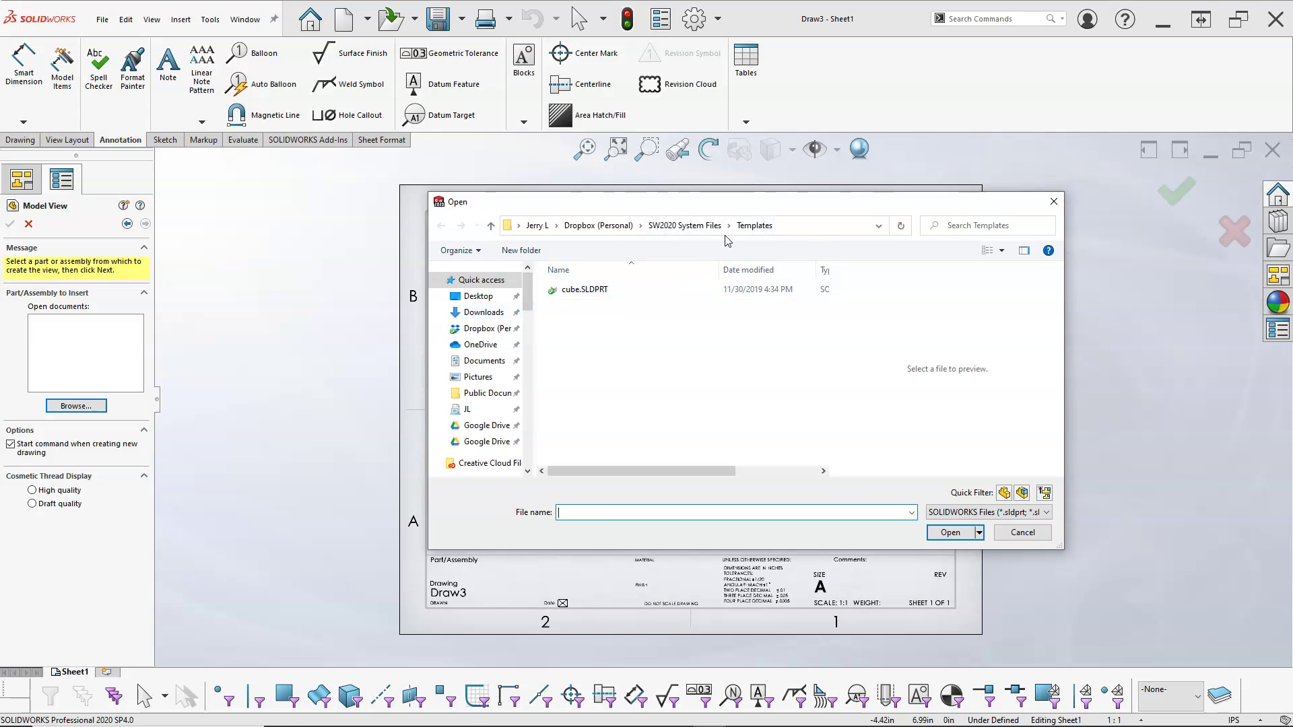
click(493, 315)
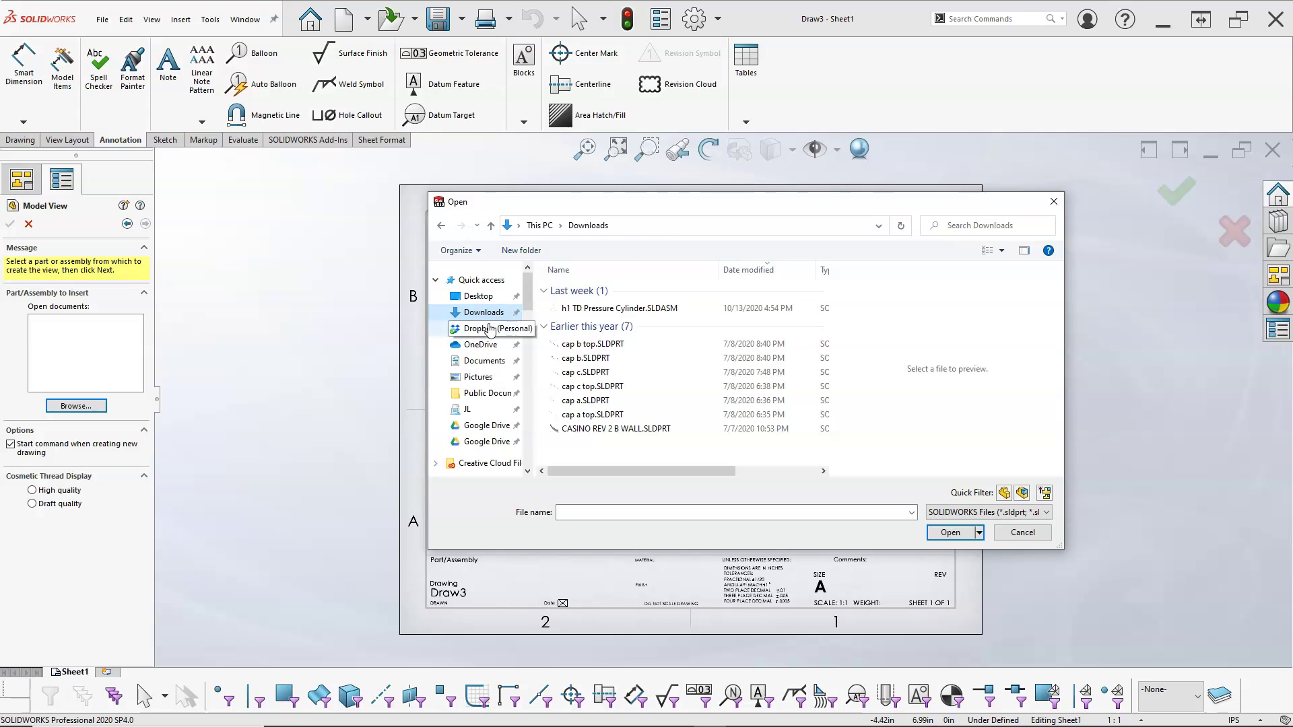
click(489, 329)
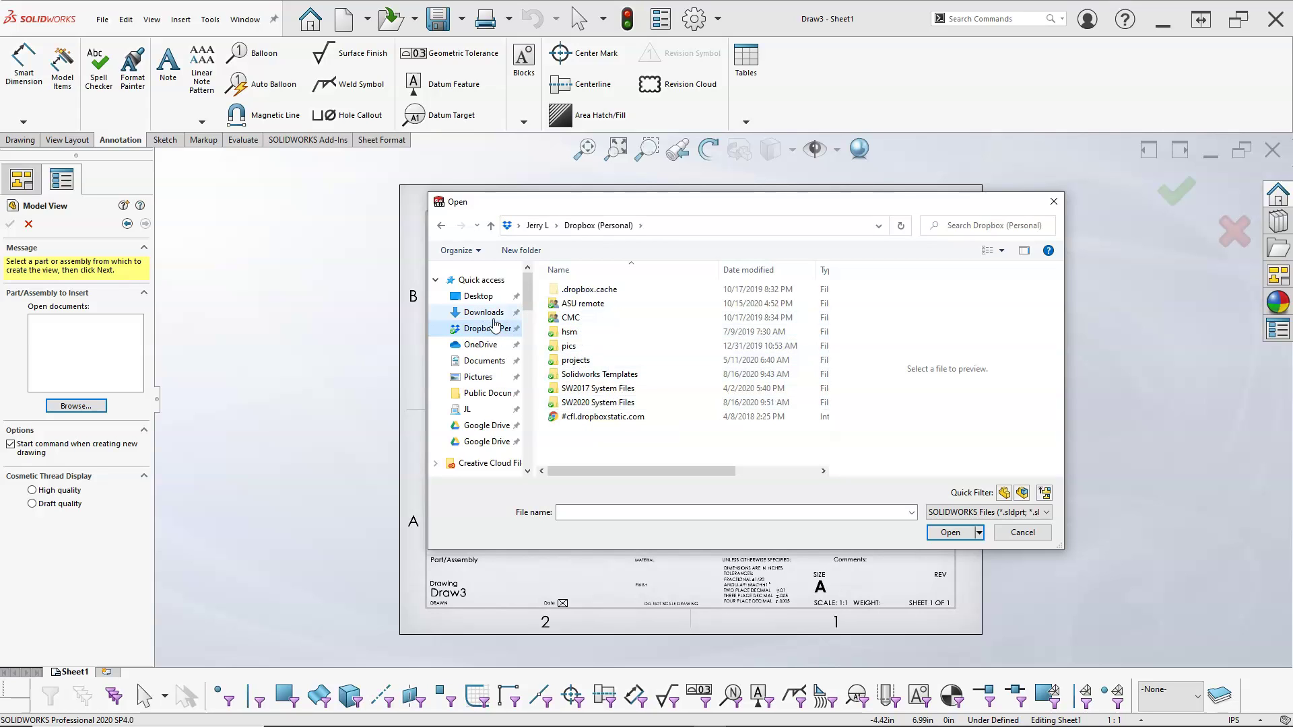
scroll(526, 302, down, 2)
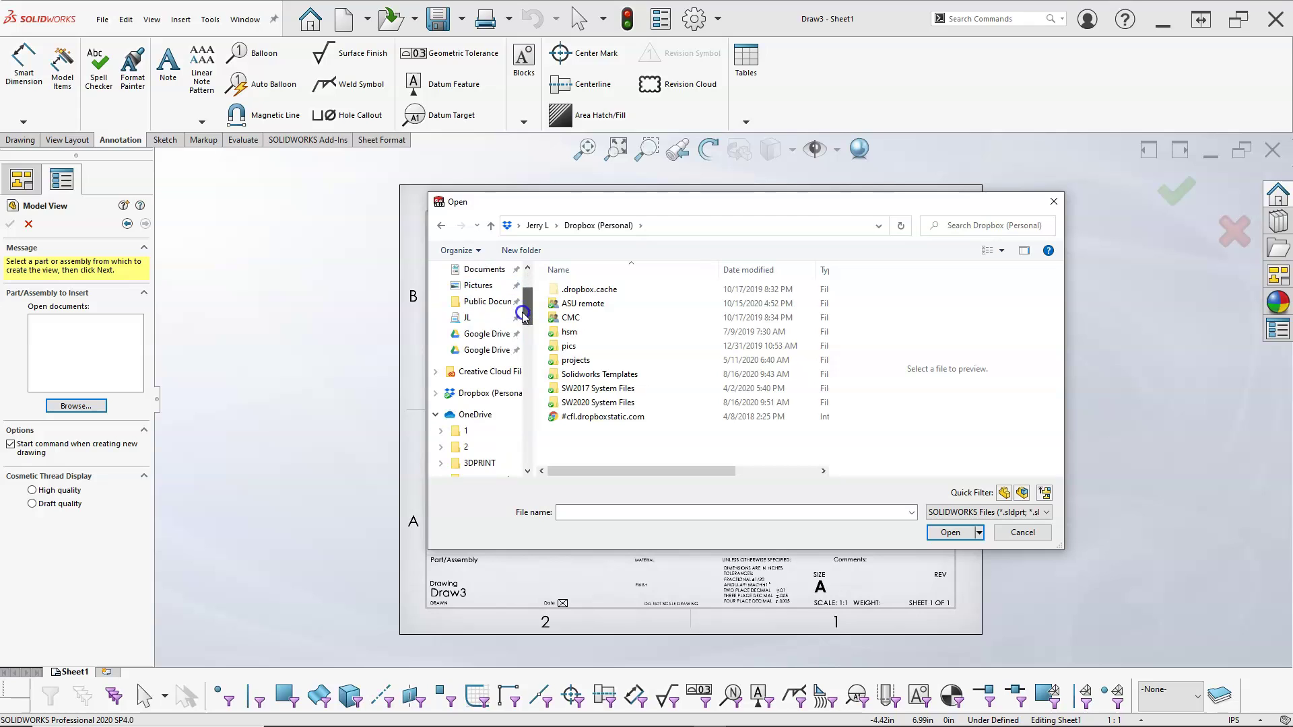
click(486, 349)
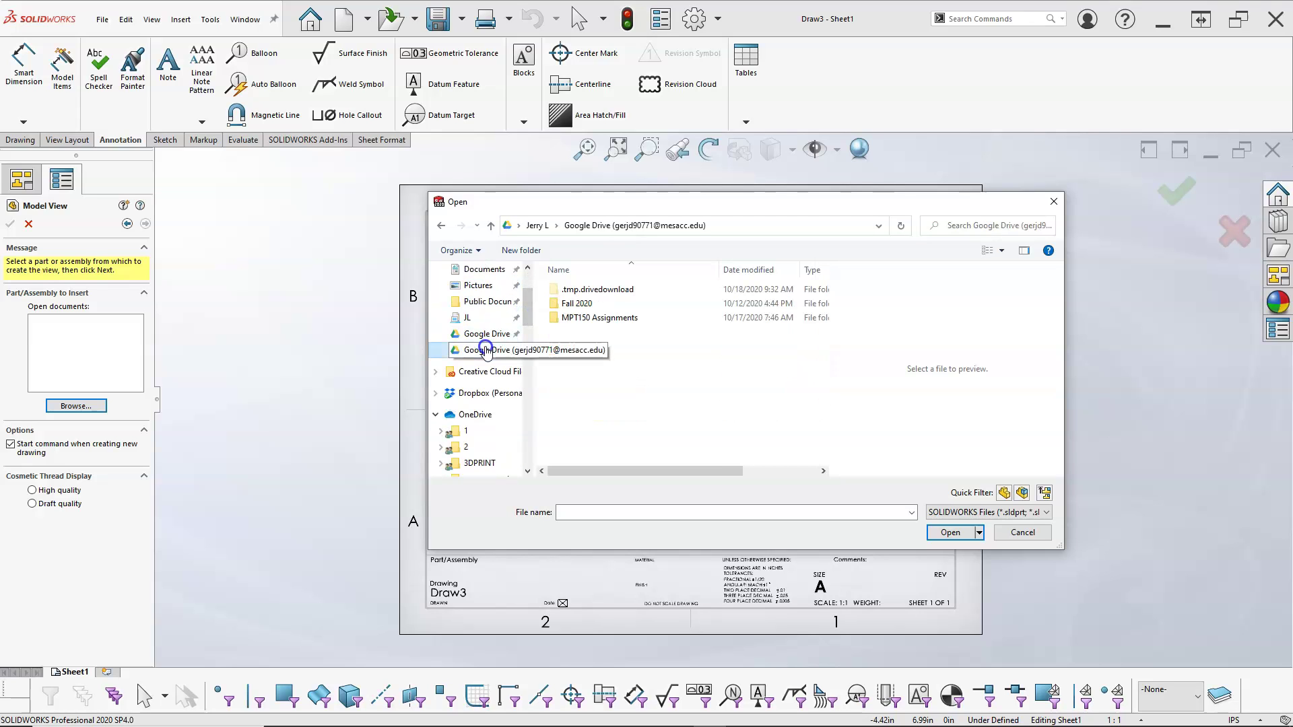
double_click(579, 318)
double_click(575, 361)
click(590, 317)
click(951, 532)
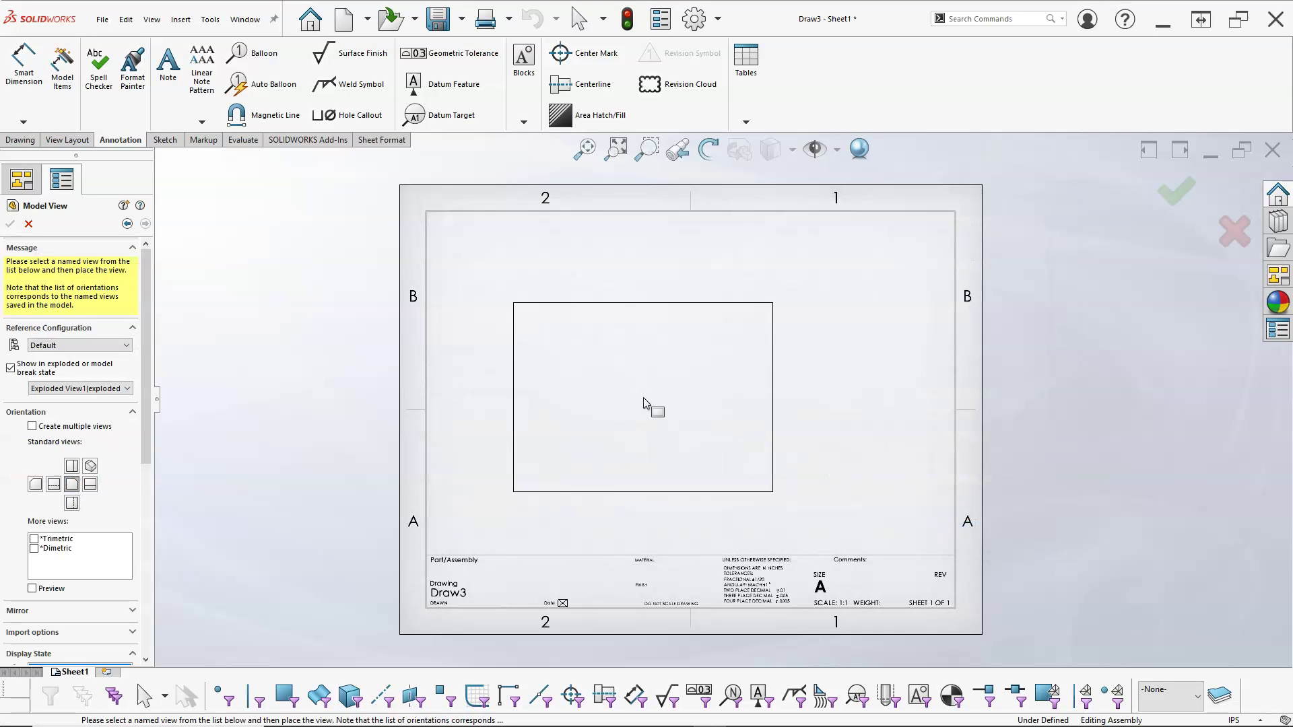
click(647, 398)
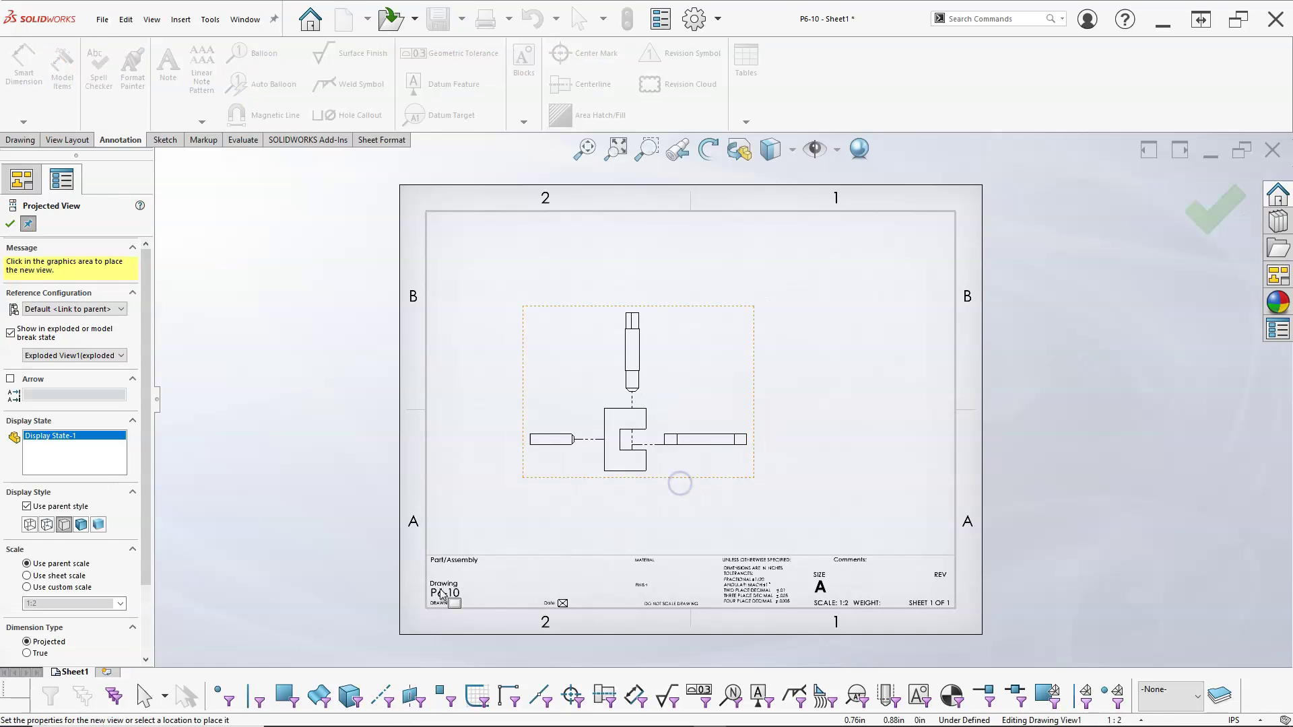
click(9, 225)
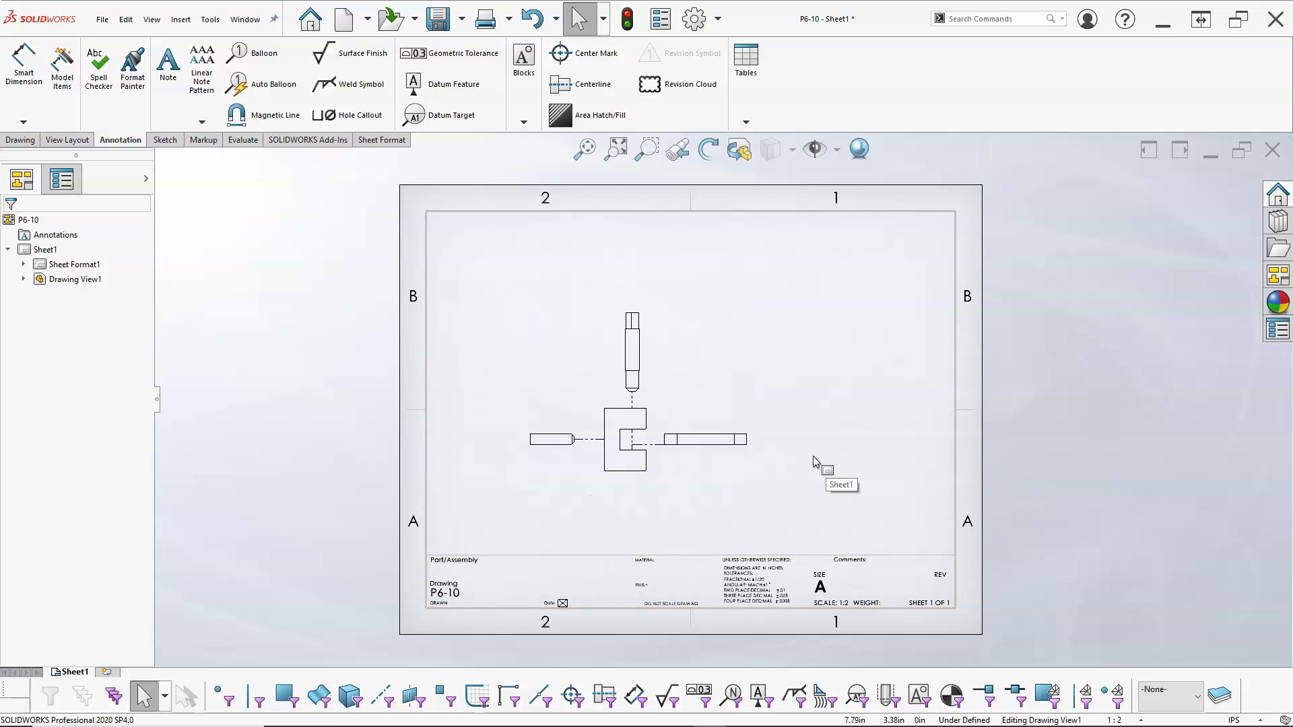
Delete the exploded assembly view from the sheet.
click(719, 367)
key(Delete)
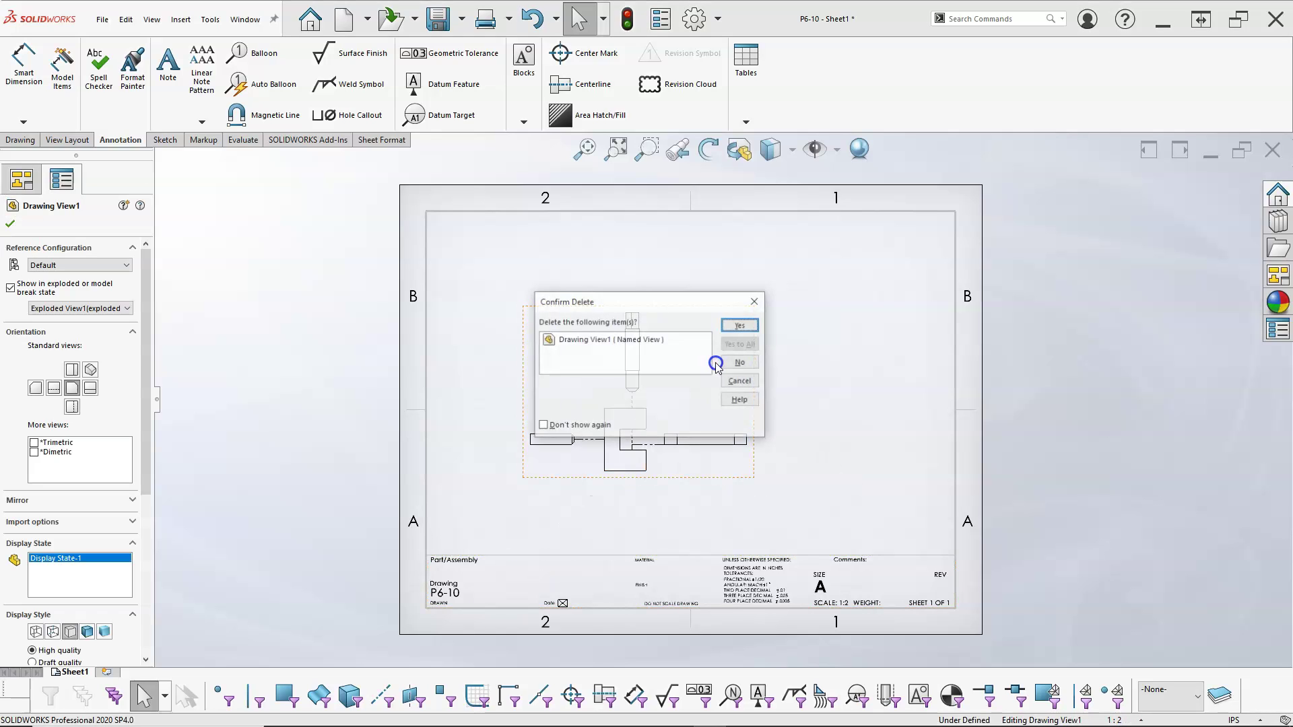
click(739, 326)
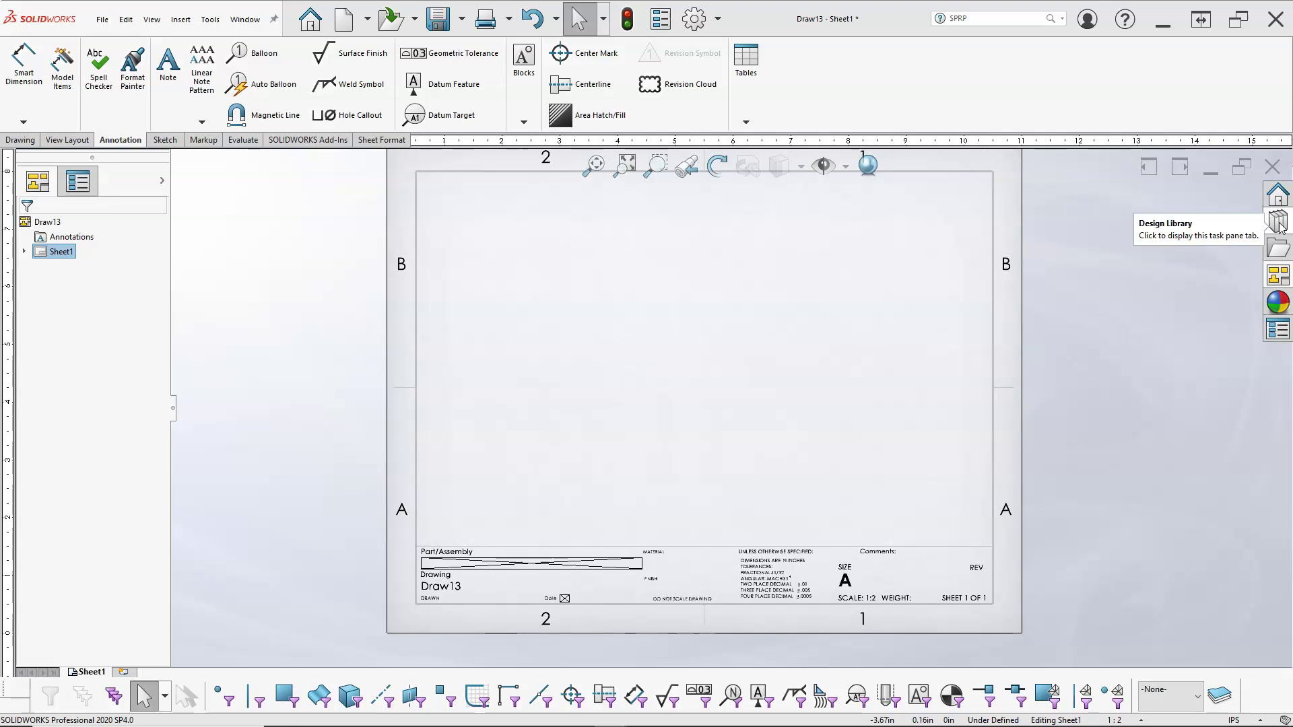
Load P6-10.SLDASM into the View Palette and place its Front view near the middle of the sheet.
click(1277, 277)
click(1203, 159)
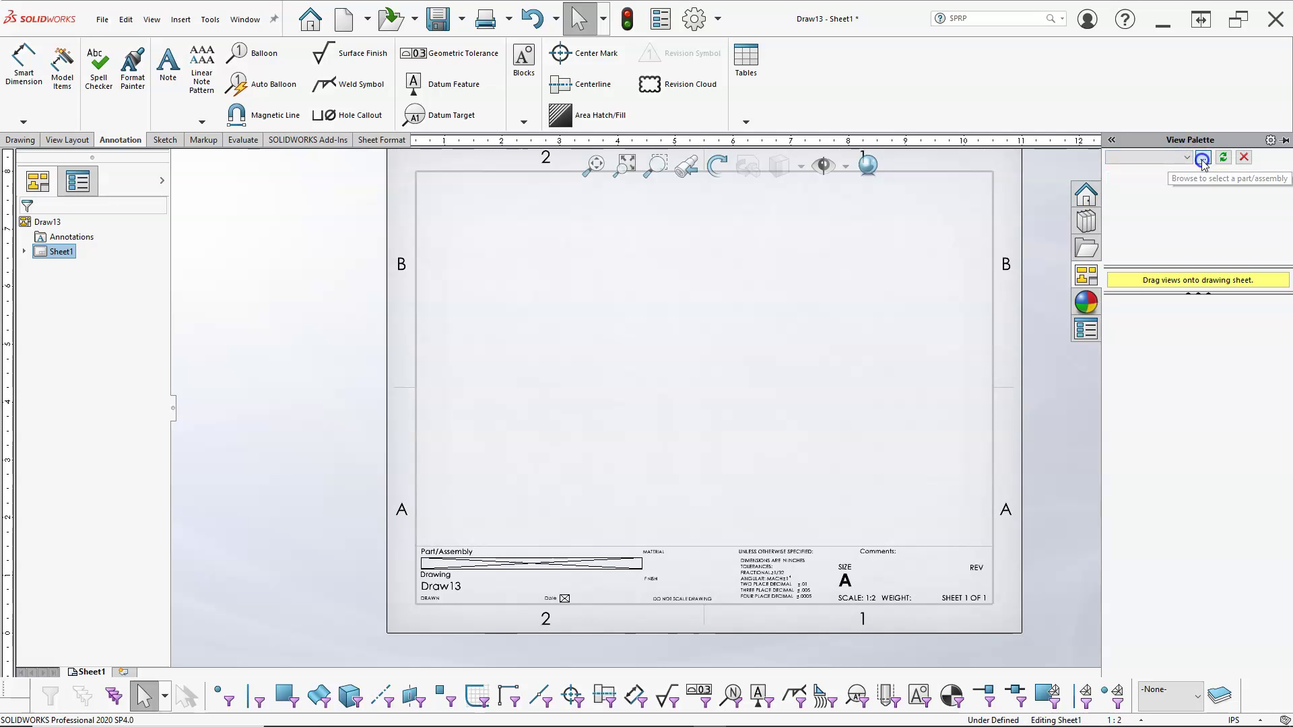
click(1203, 159)
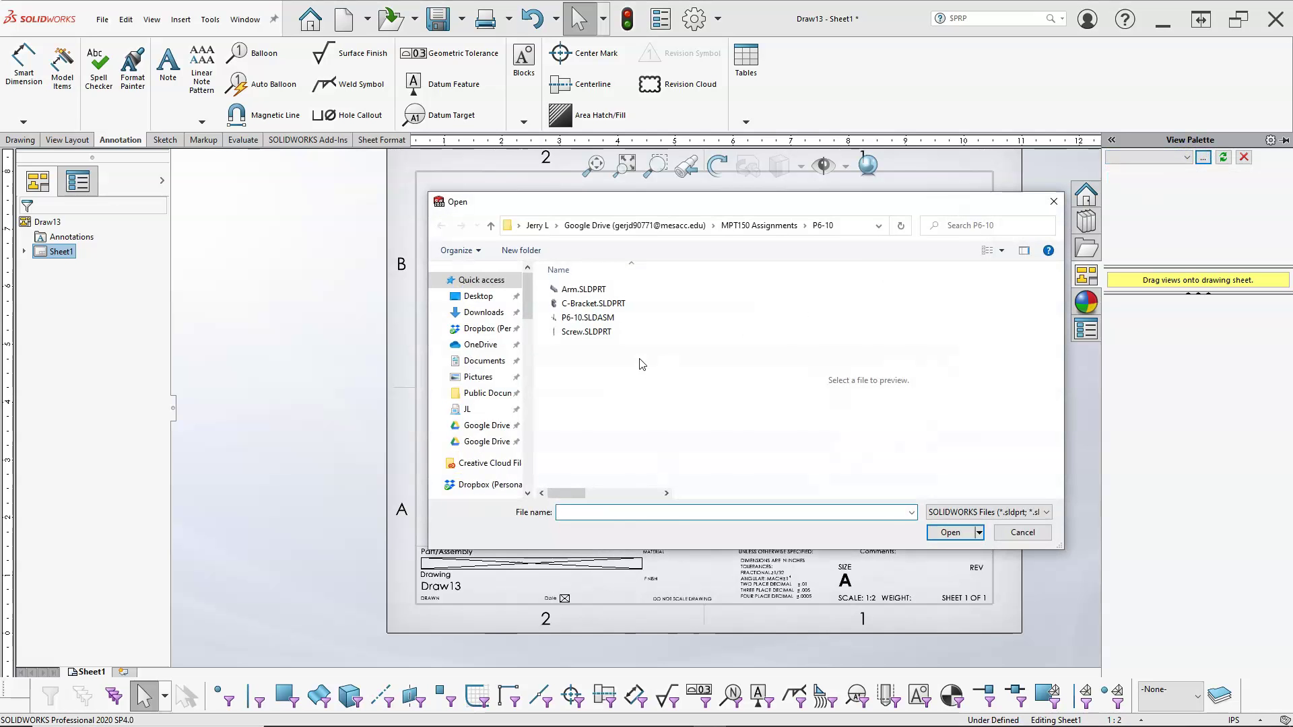
click(592, 317)
click(953, 533)
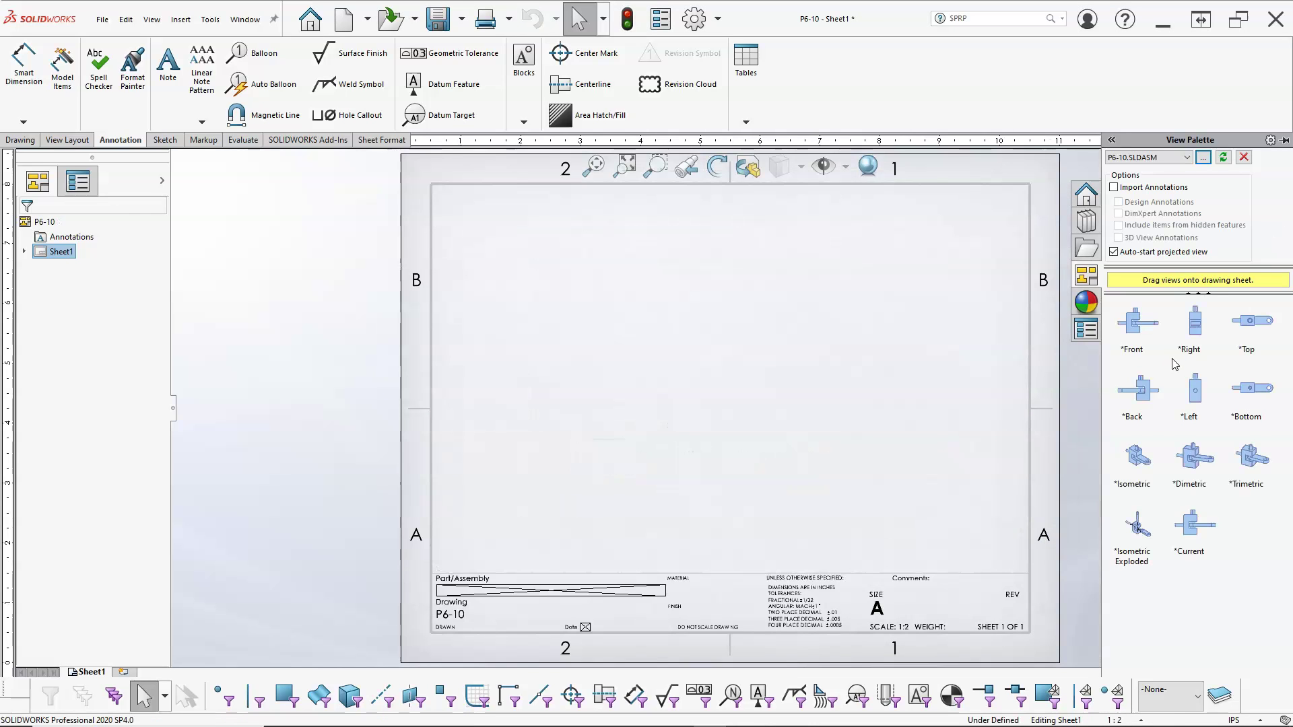
drag(1134, 326, 762, 402)
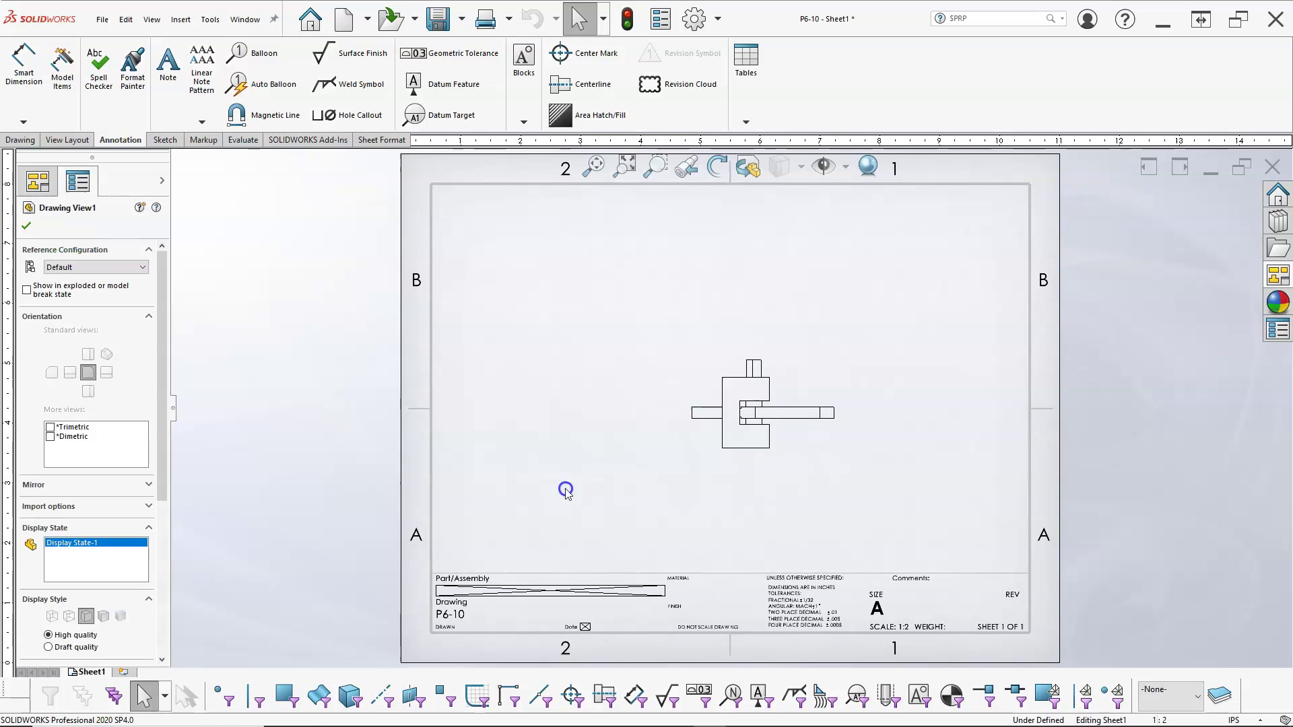
click(27, 228)
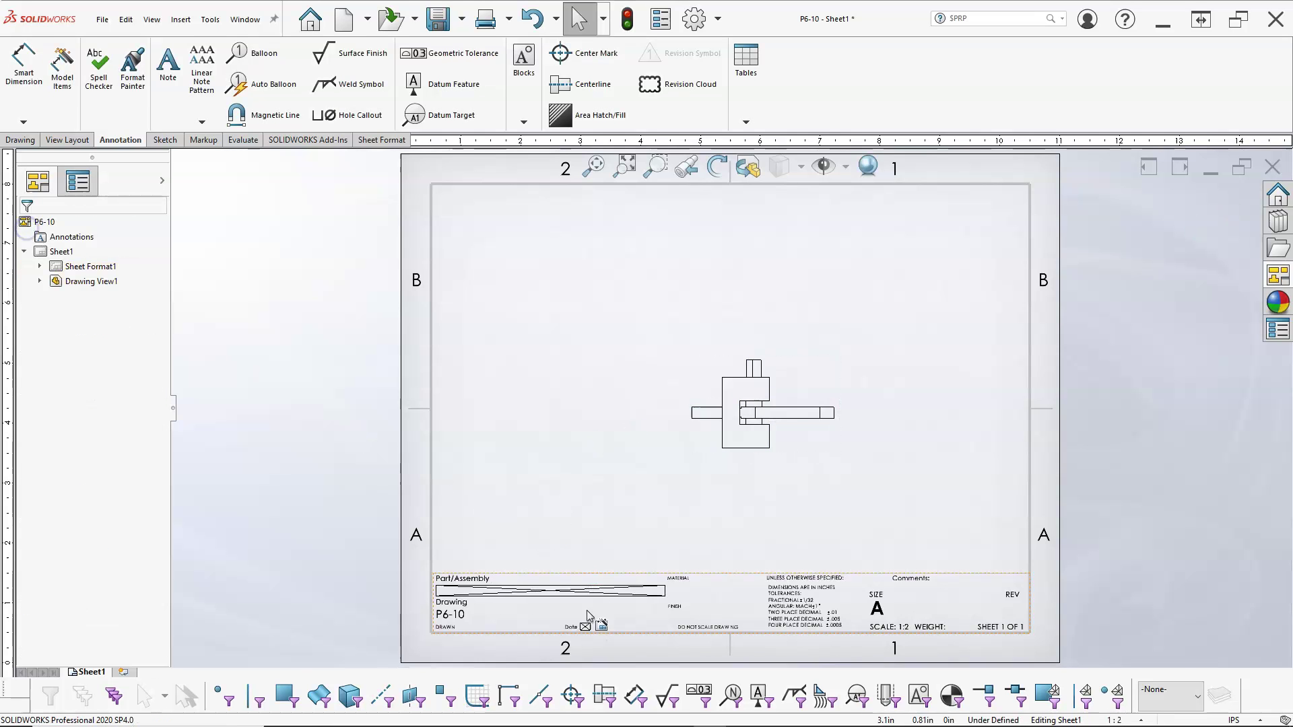
In the sheet format, link the blank Part/Assembly note to the model's SW-File Name(File Name) property and return to the sheet.
scroll(554, 617, down, 3)
right_click(584, 413)
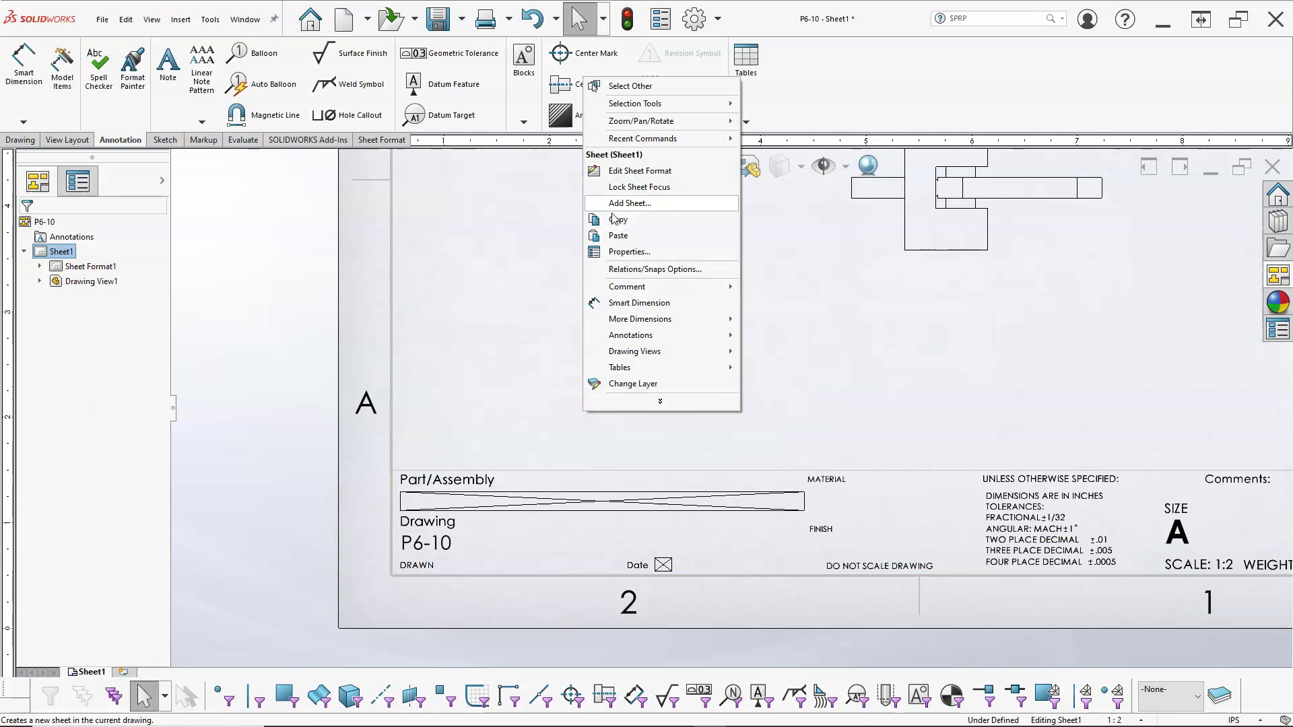
click(619, 171)
double_click(549, 501)
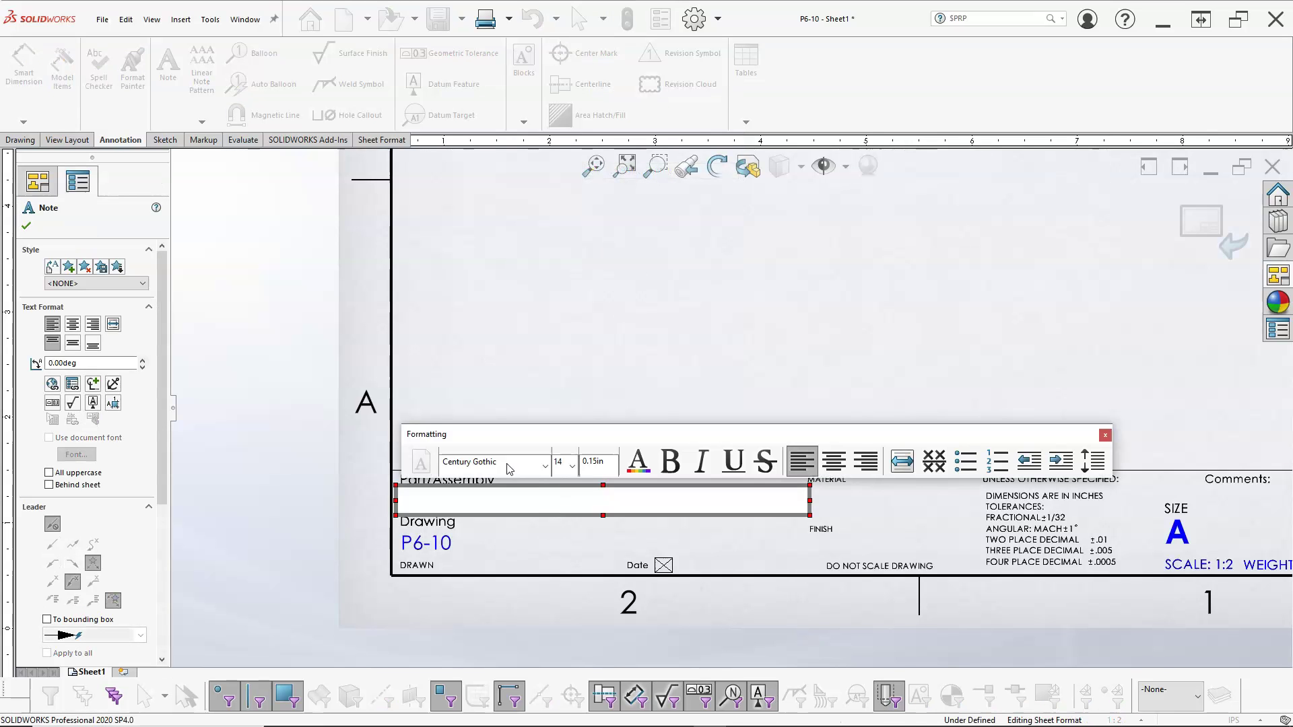
click(72, 385)
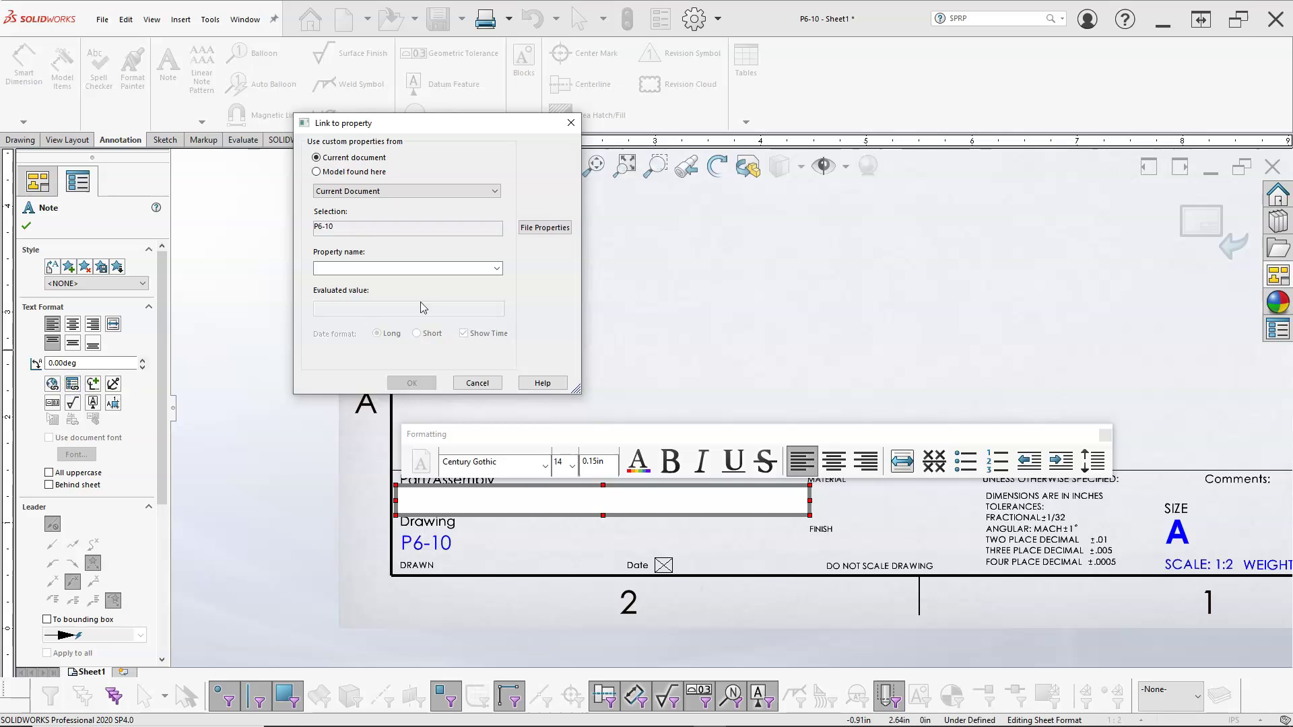
click(348, 172)
click(496, 269)
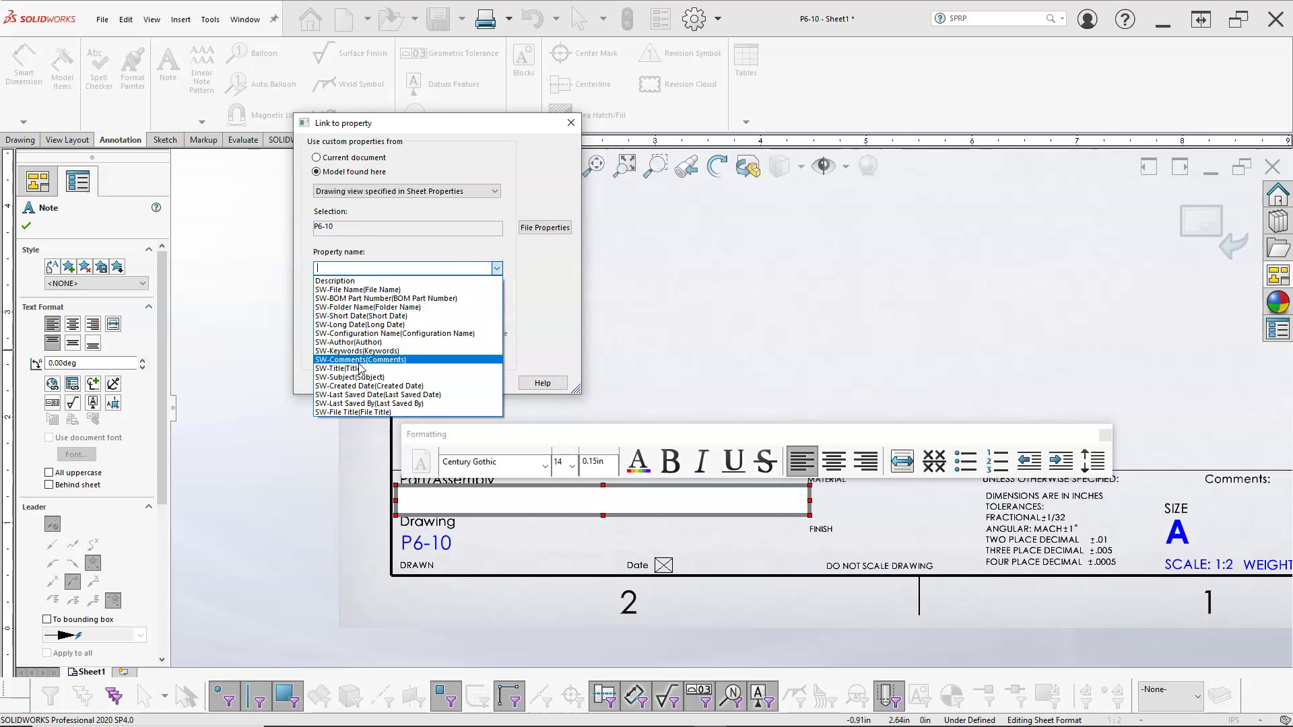
click(367, 290)
click(409, 383)
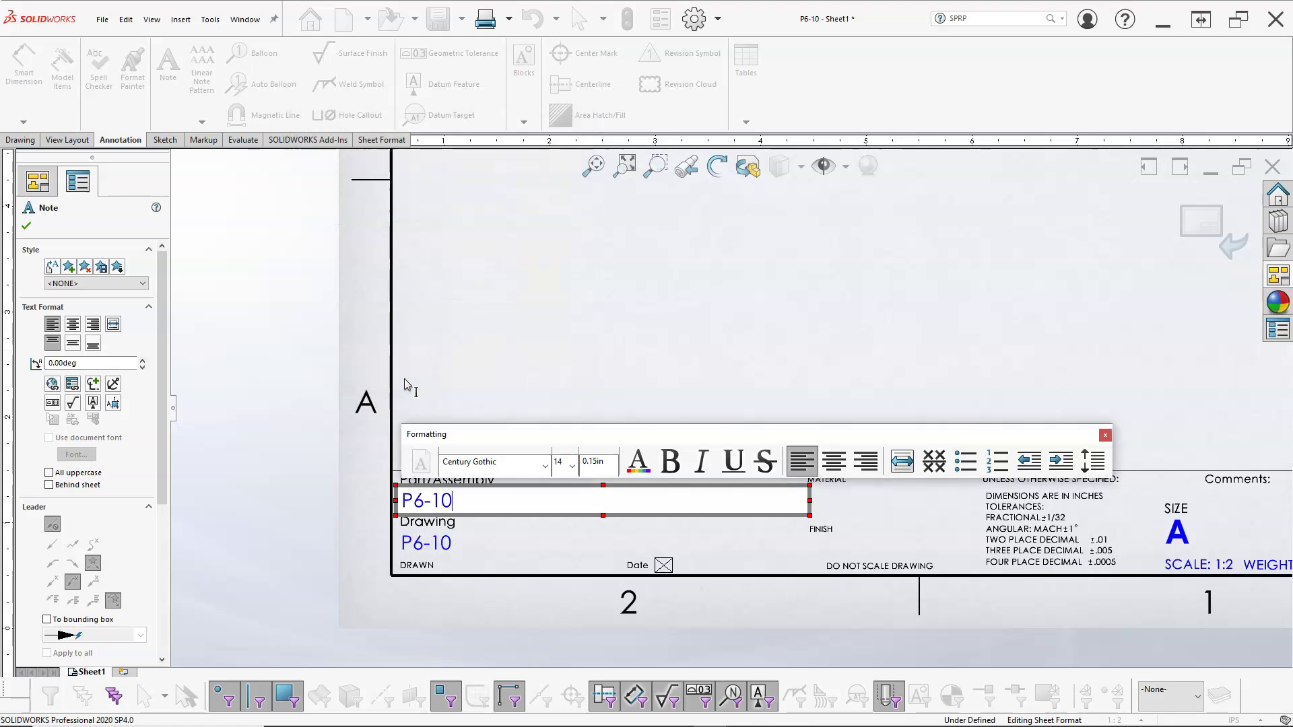
click(1190, 224)
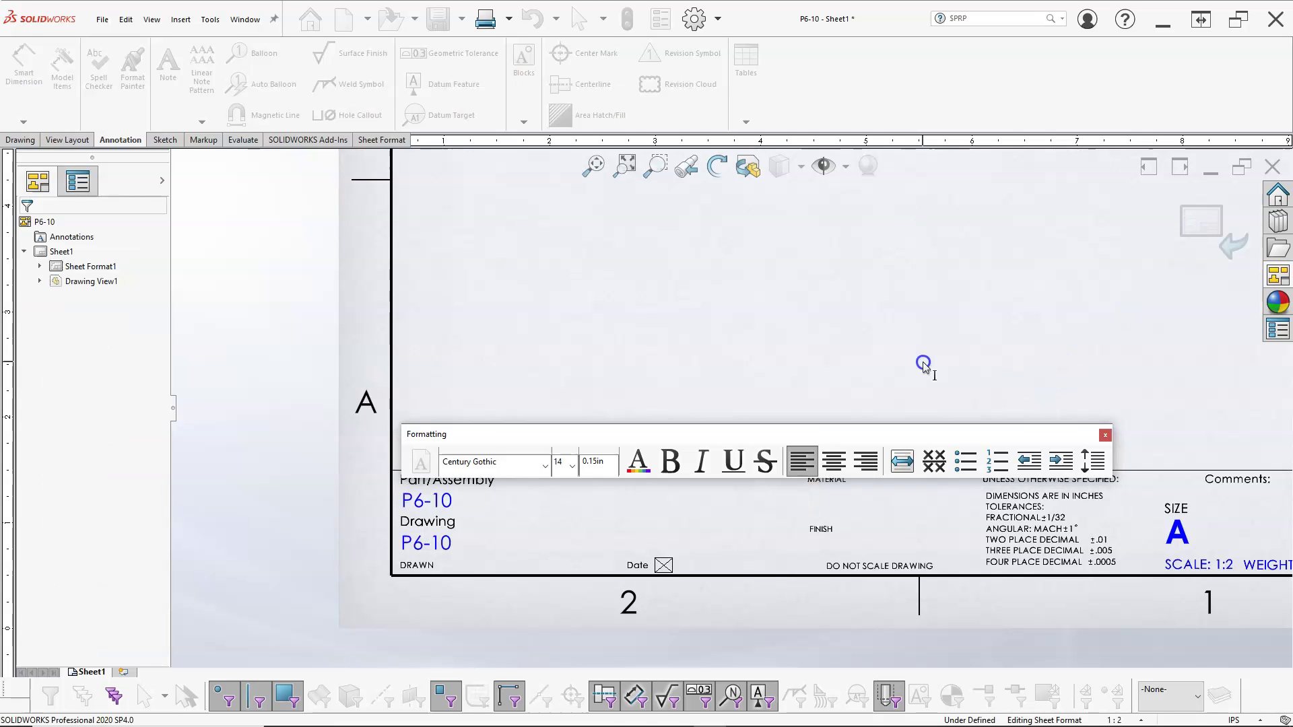
click(1178, 222)
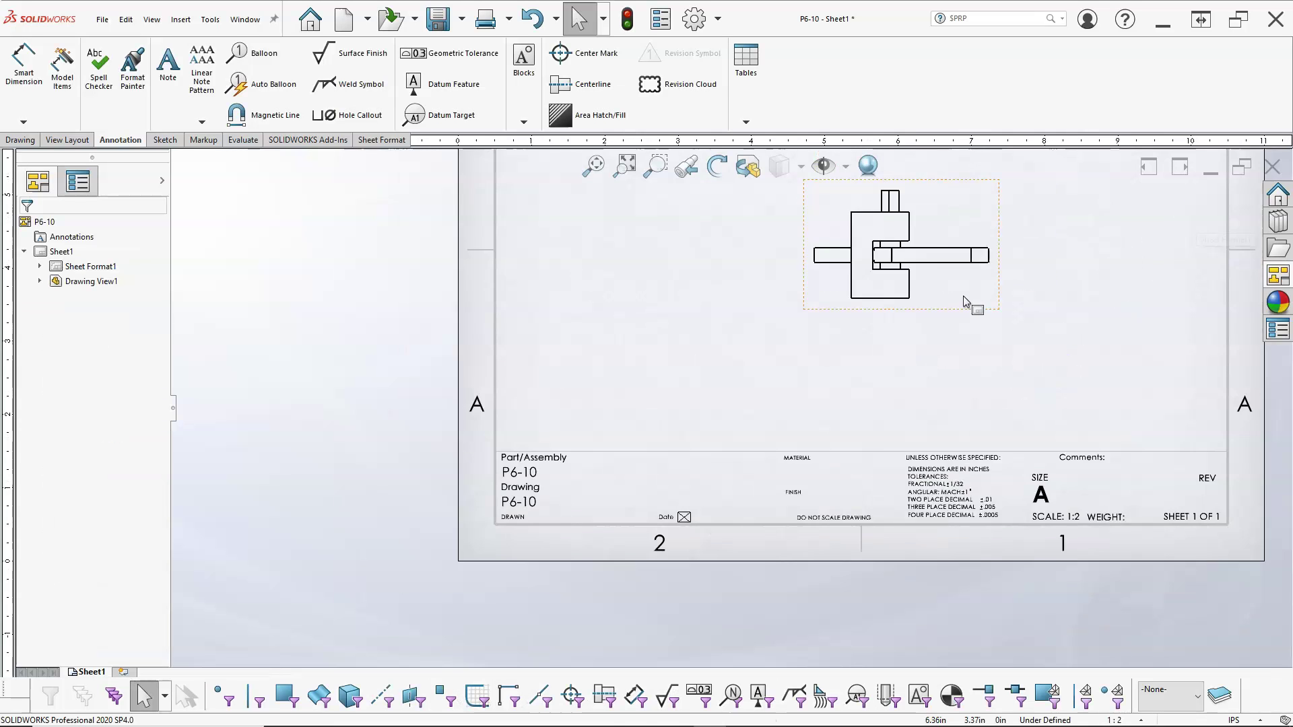
Delete the P6-10 front view from the sheet and fit the whole sheet in view.
click(857, 264)
key(Delete)
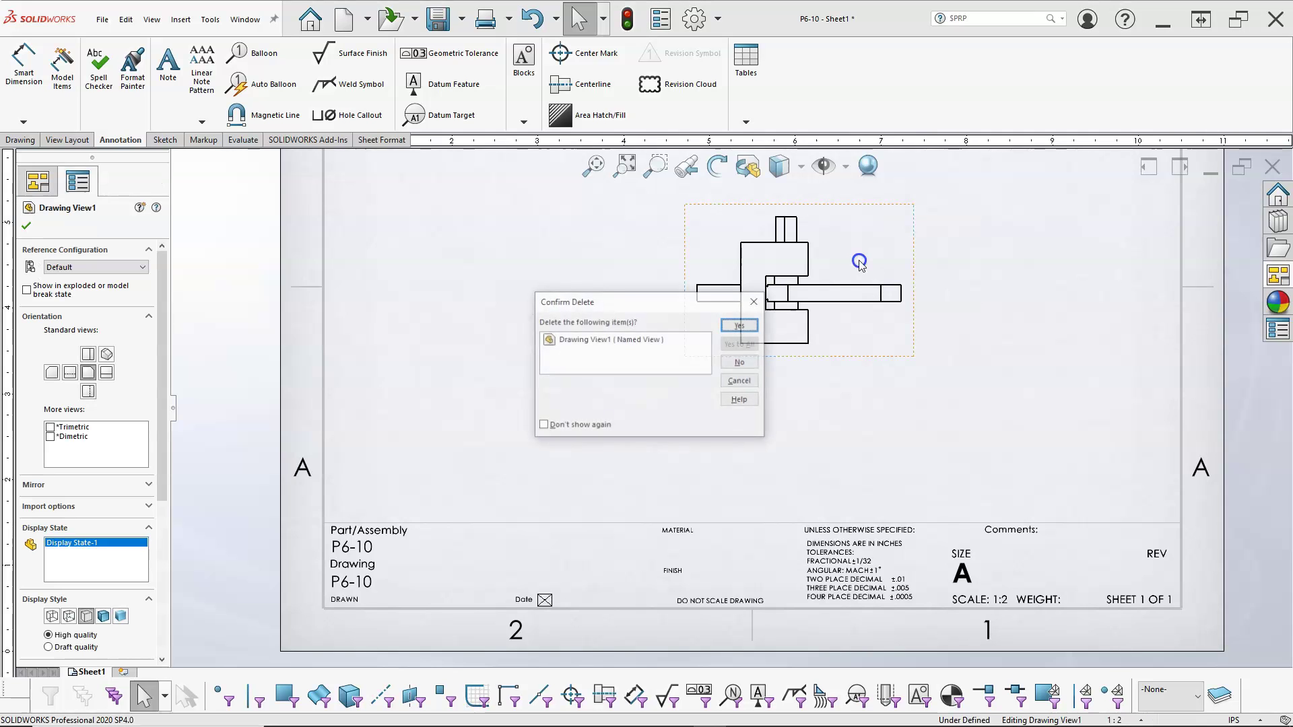
click(740, 326)
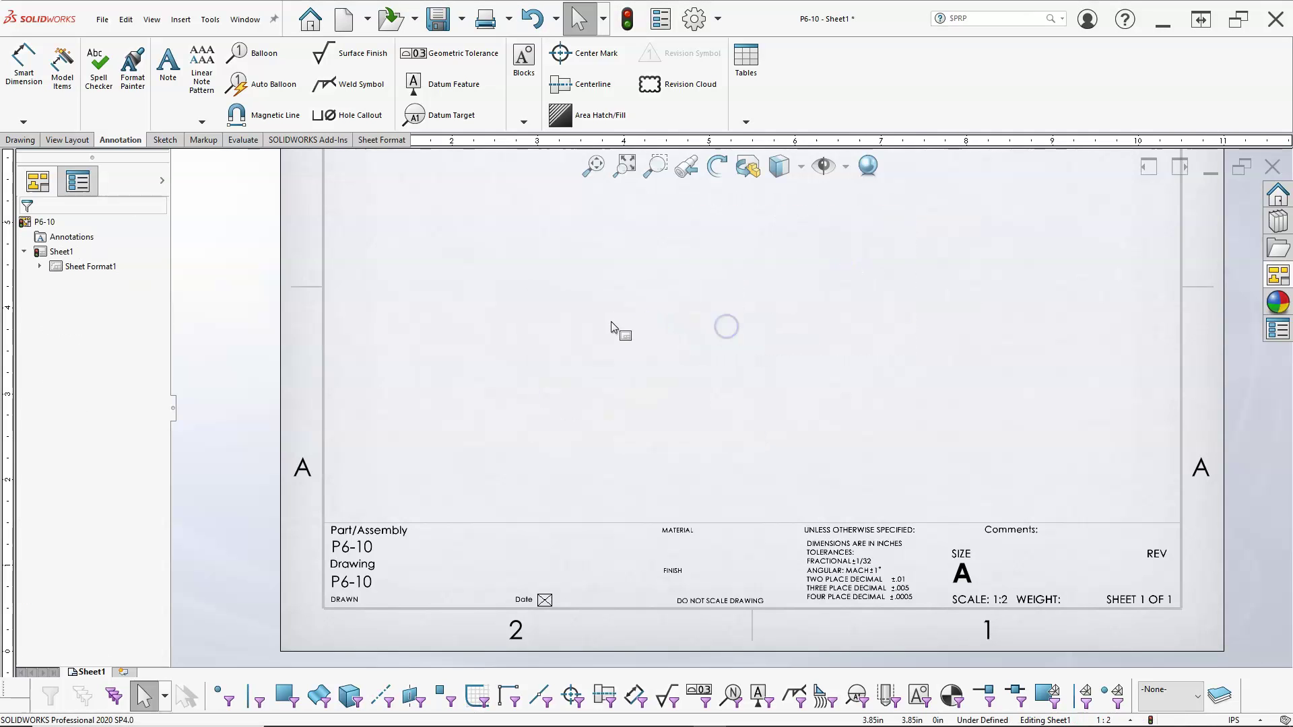
key(f)
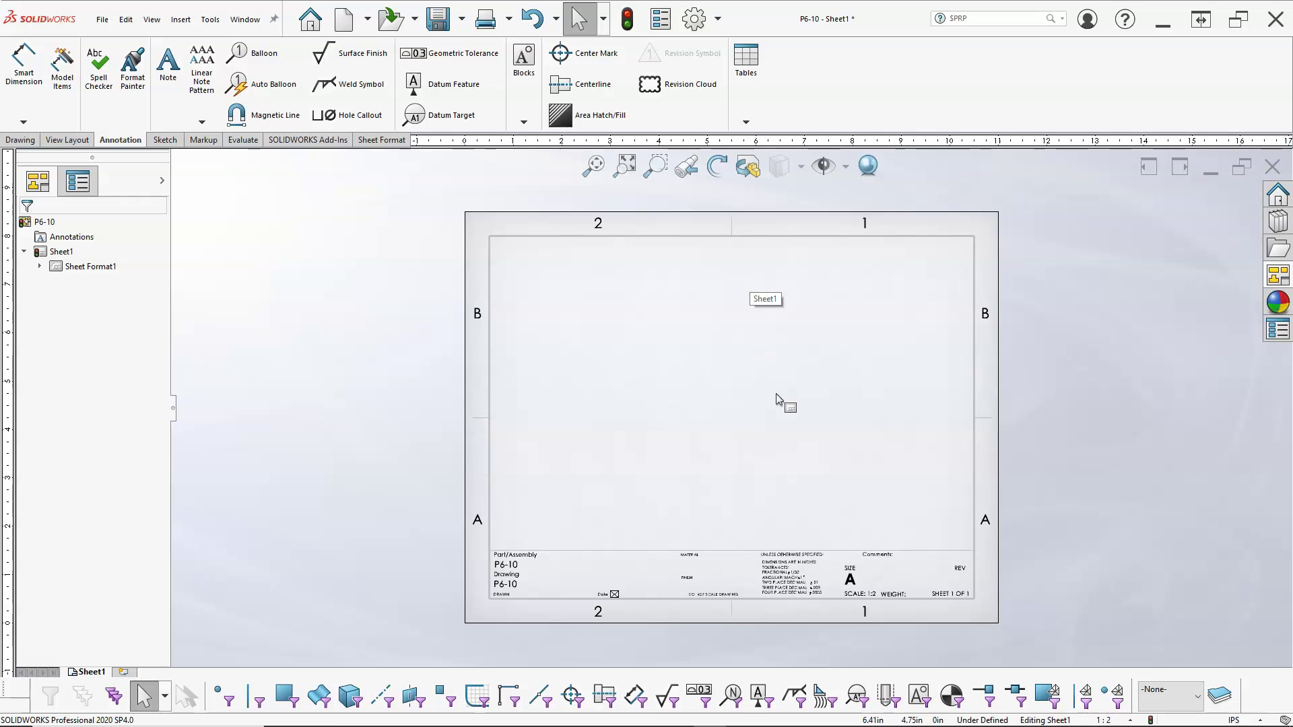
Open the sheet format for editing and inspect the title block around the Comments, DRAWN and Date fields.
scroll(886, 549, down, 2)
right_click(828, 410)
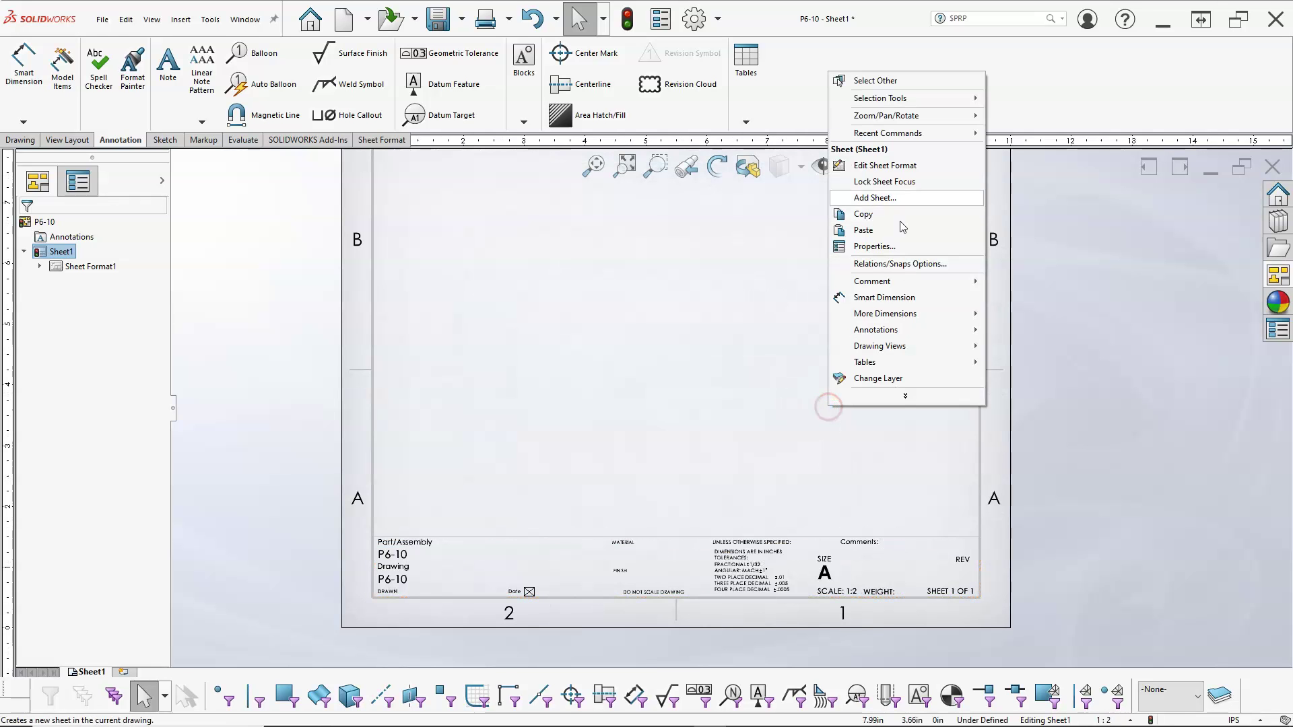
click(888, 163)
scroll(835, 542, down, 3)
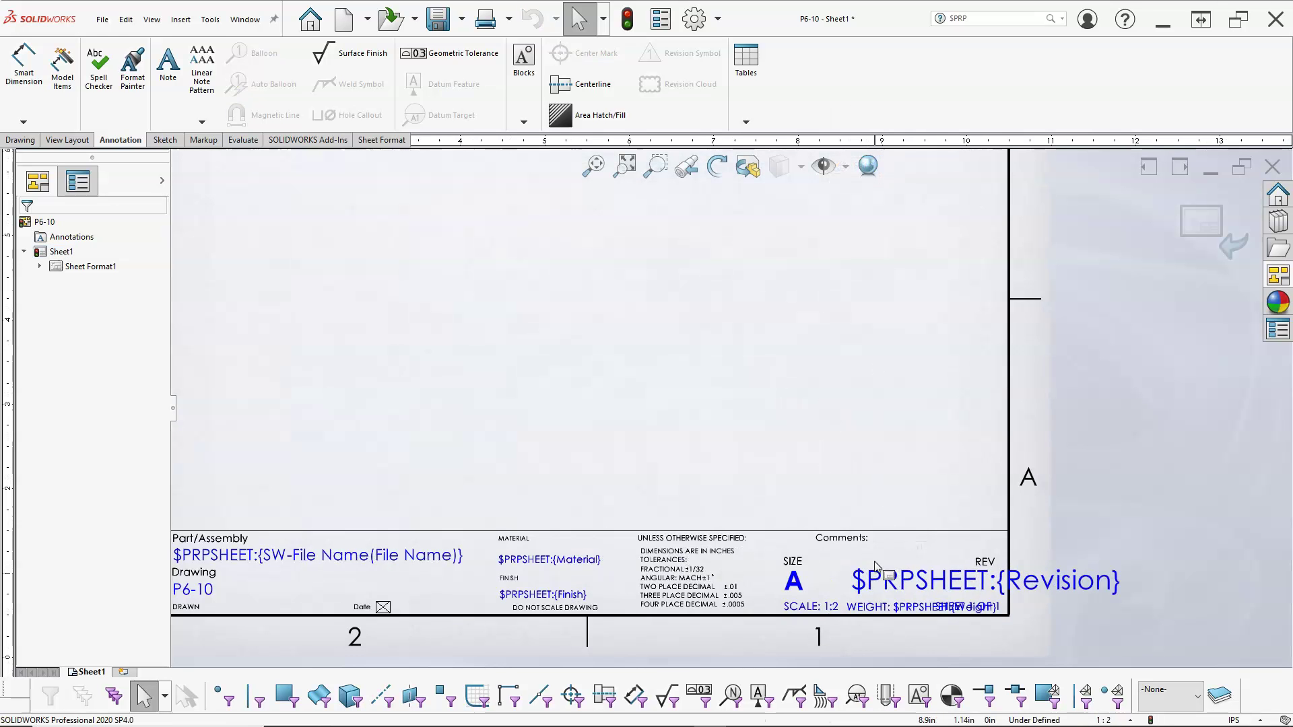
click(842, 503)
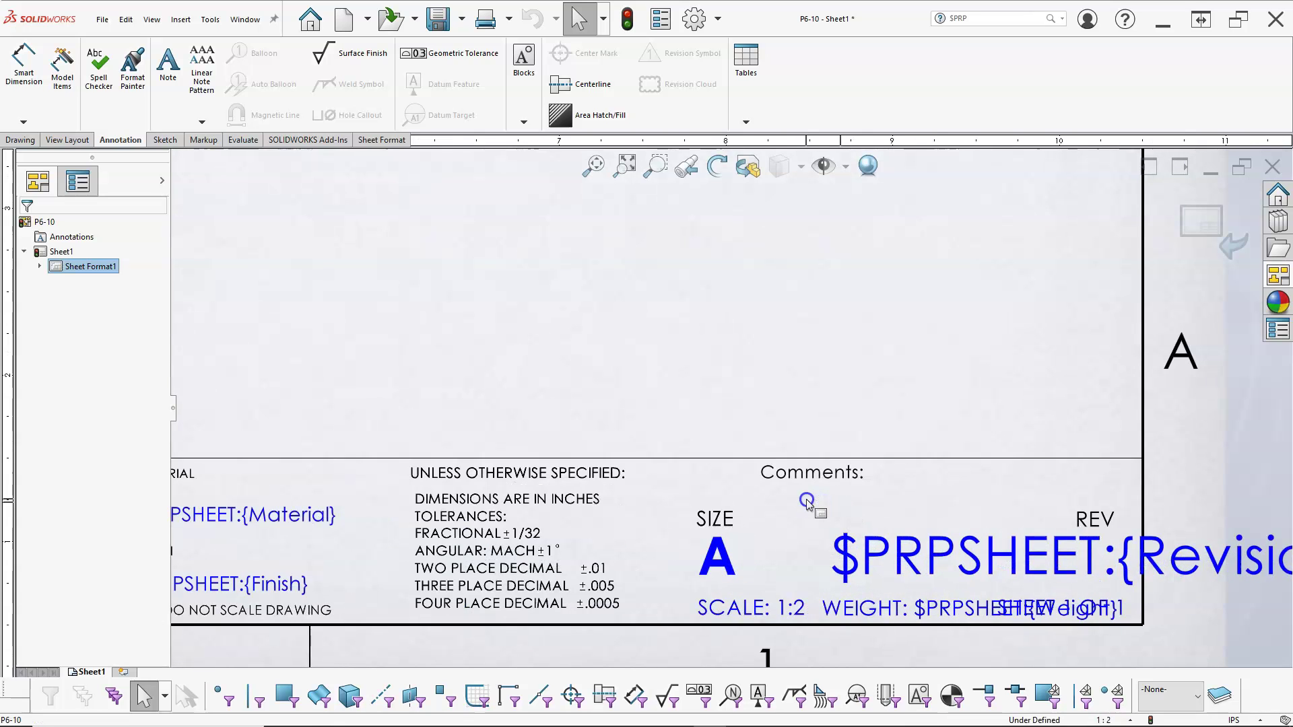
scroll(889, 519, down, 2)
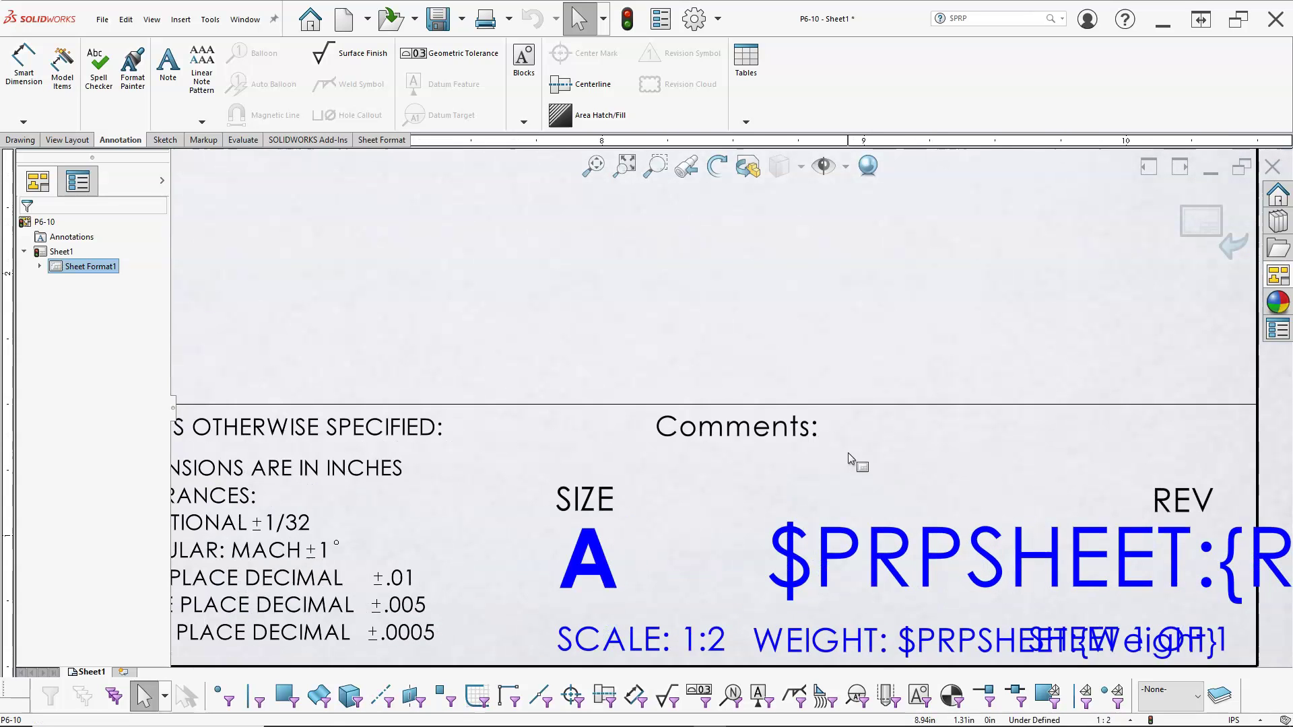
scroll(722, 450, up, 4)
scroll(355, 488, down, 5)
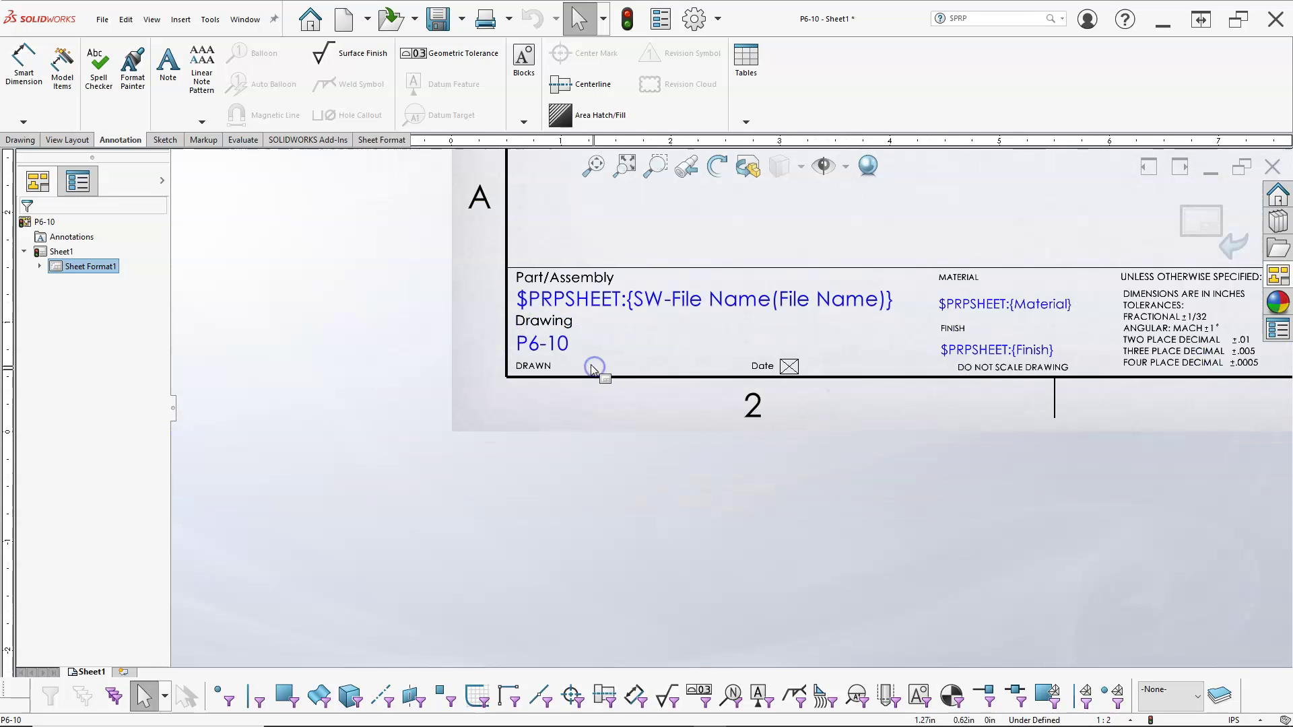
scroll(592, 369, down, 2)
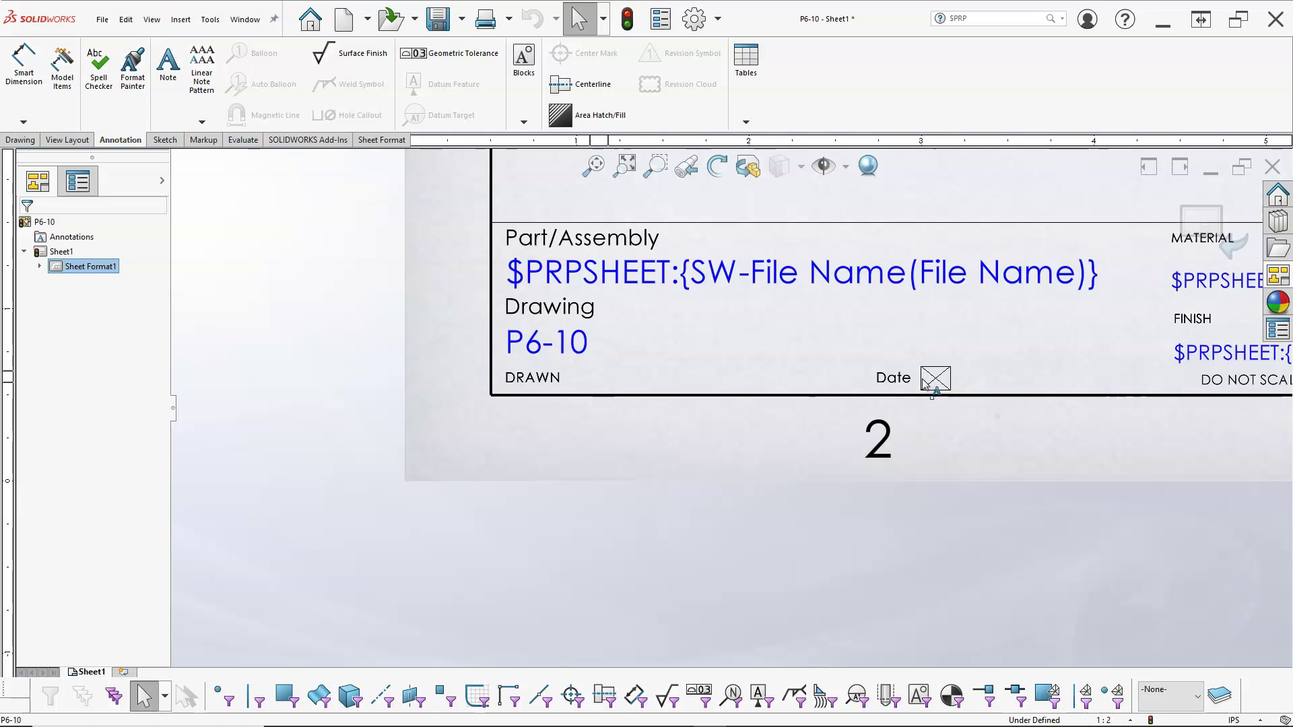
Locate the blank note beside the DRAWN label in the title block and clear the selection.
drag(447, 341, 757, 429)
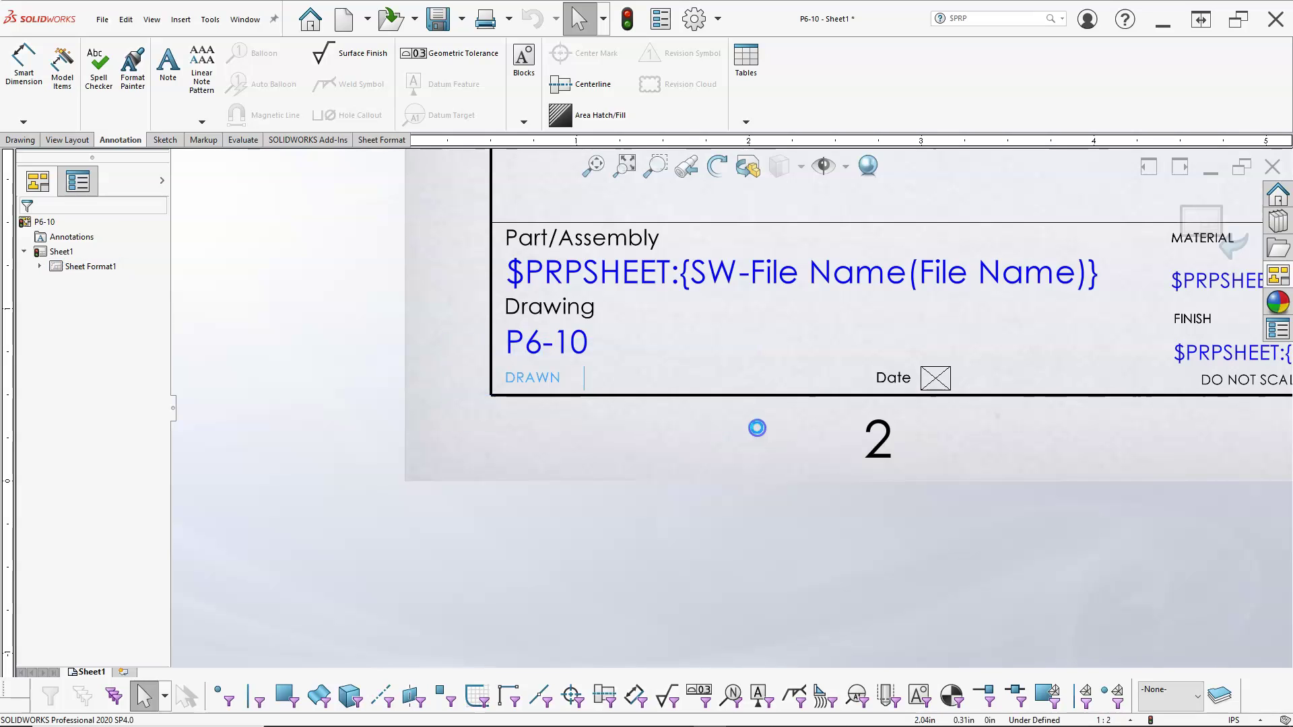
click(618, 378)
click(588, 378)
key(Escape)
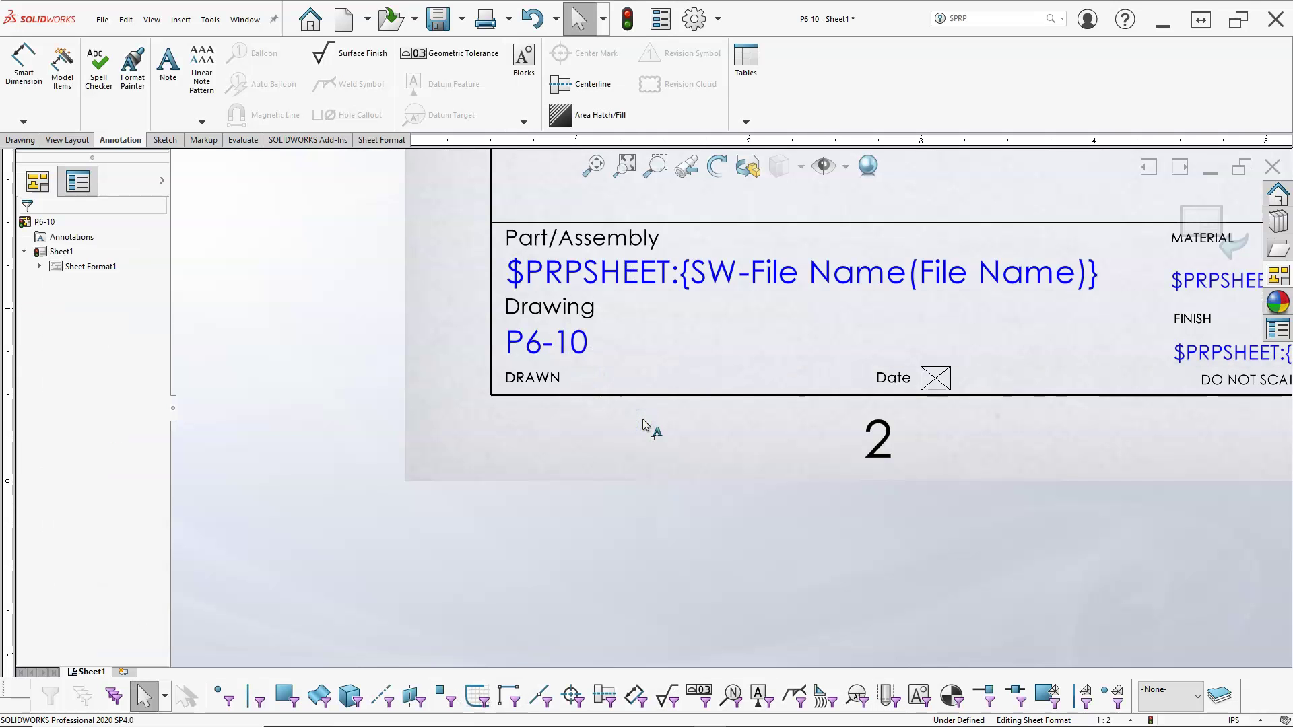
Review the drawing's custom properties in the file's summary information and close it.
scroll(811, 403, up, 5)
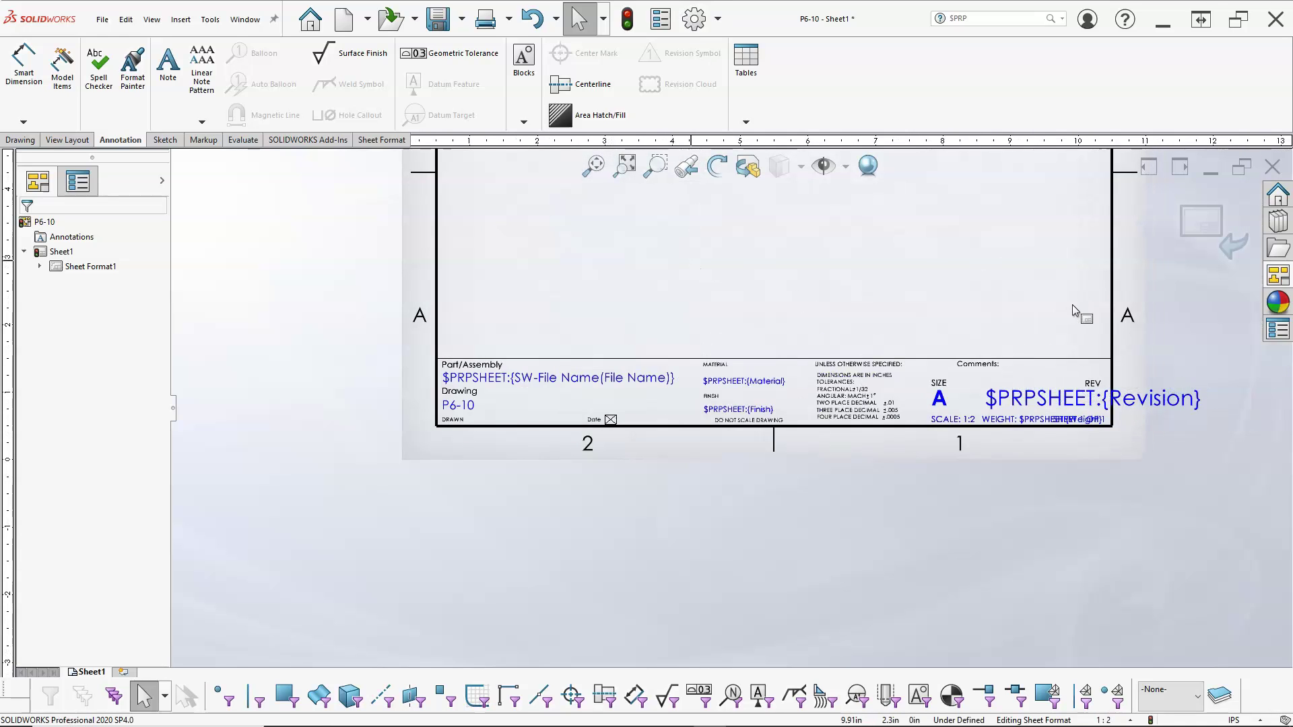
click(661, 19)
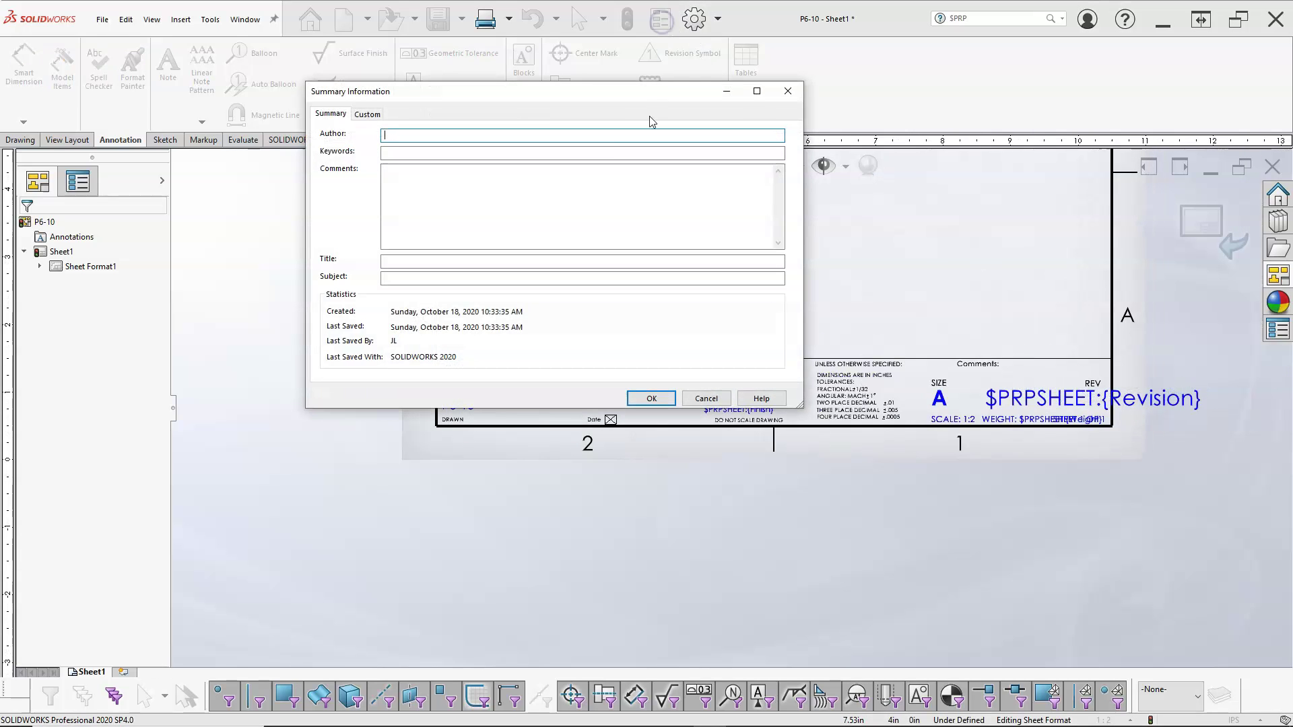
click(368, 114)
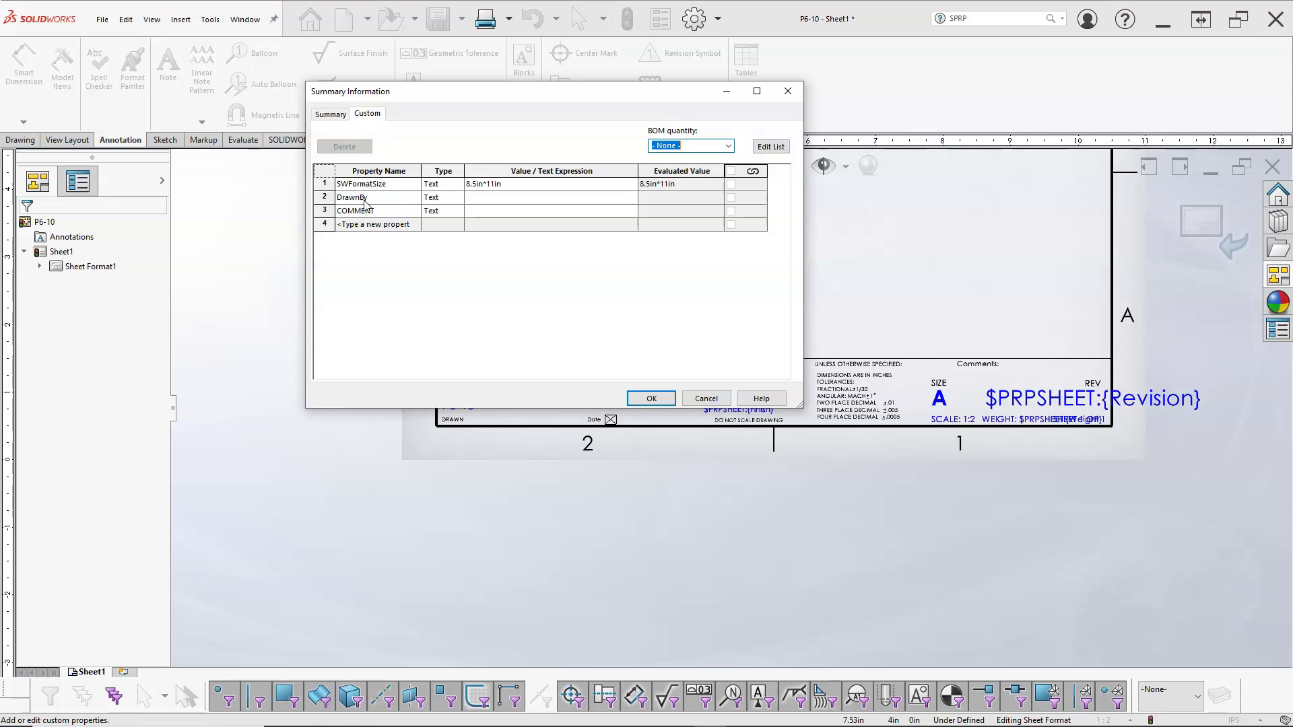
click(651, 398)
Add a note below the Comments label, link it to the current document's DrawnBy property, and check its placement.
scroll(1008, 374, down, 5)
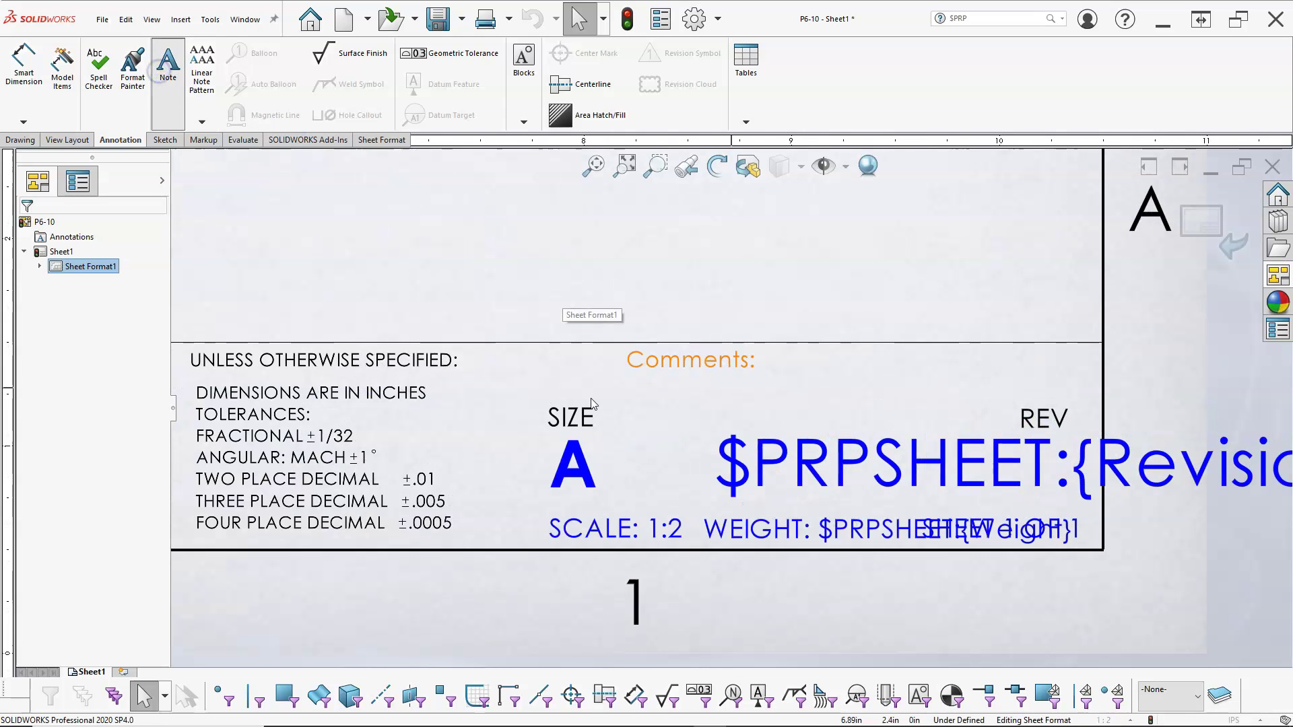
click(643, 384)
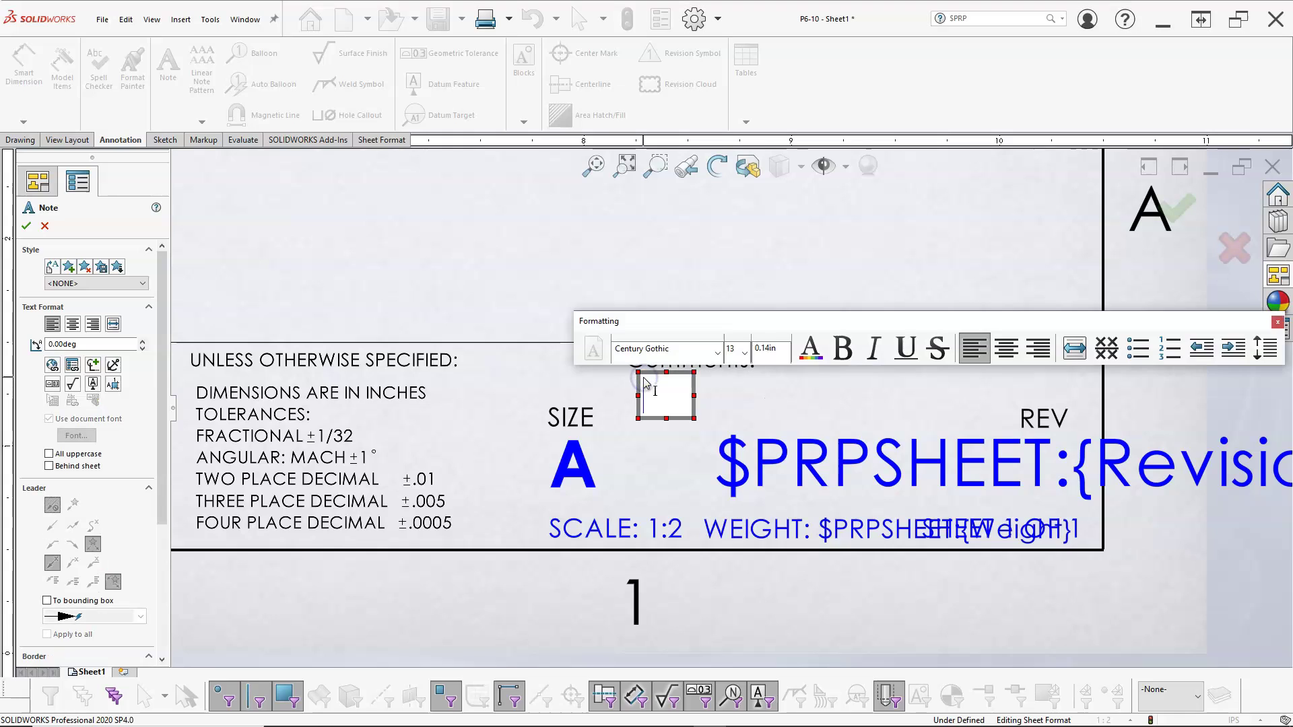
click(72, 365)
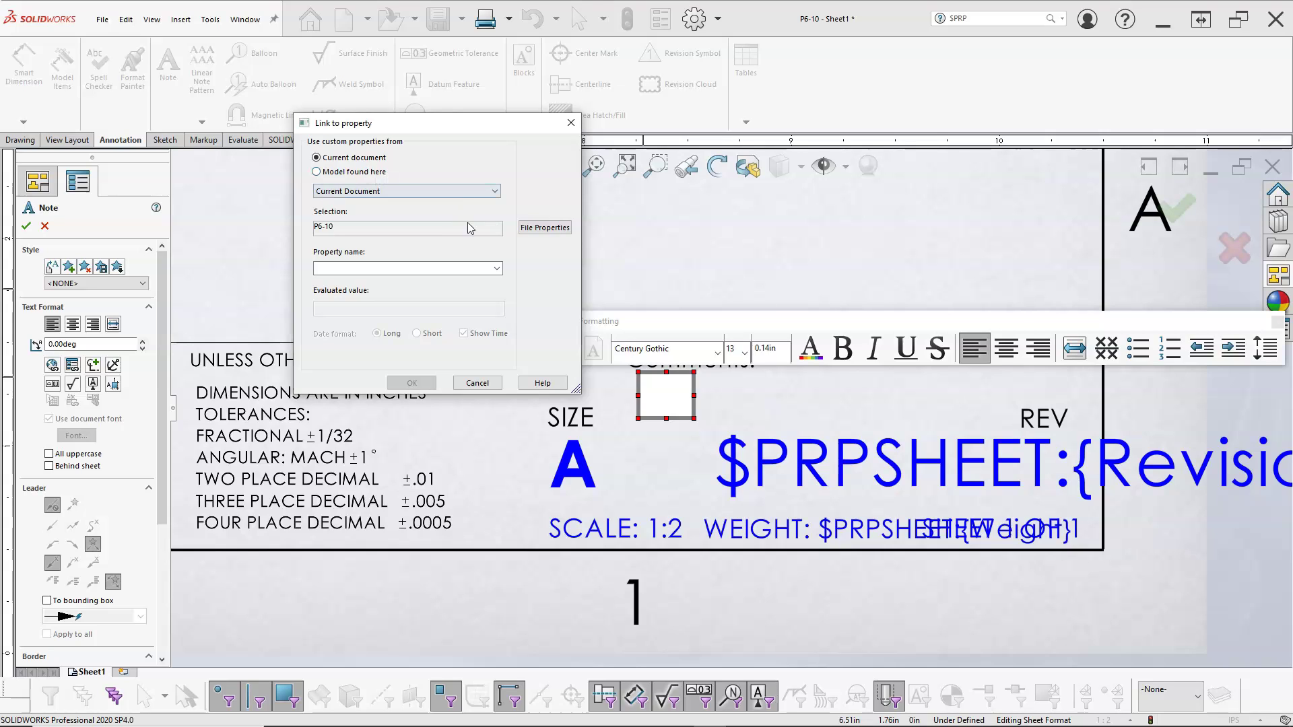
click(495, 268)
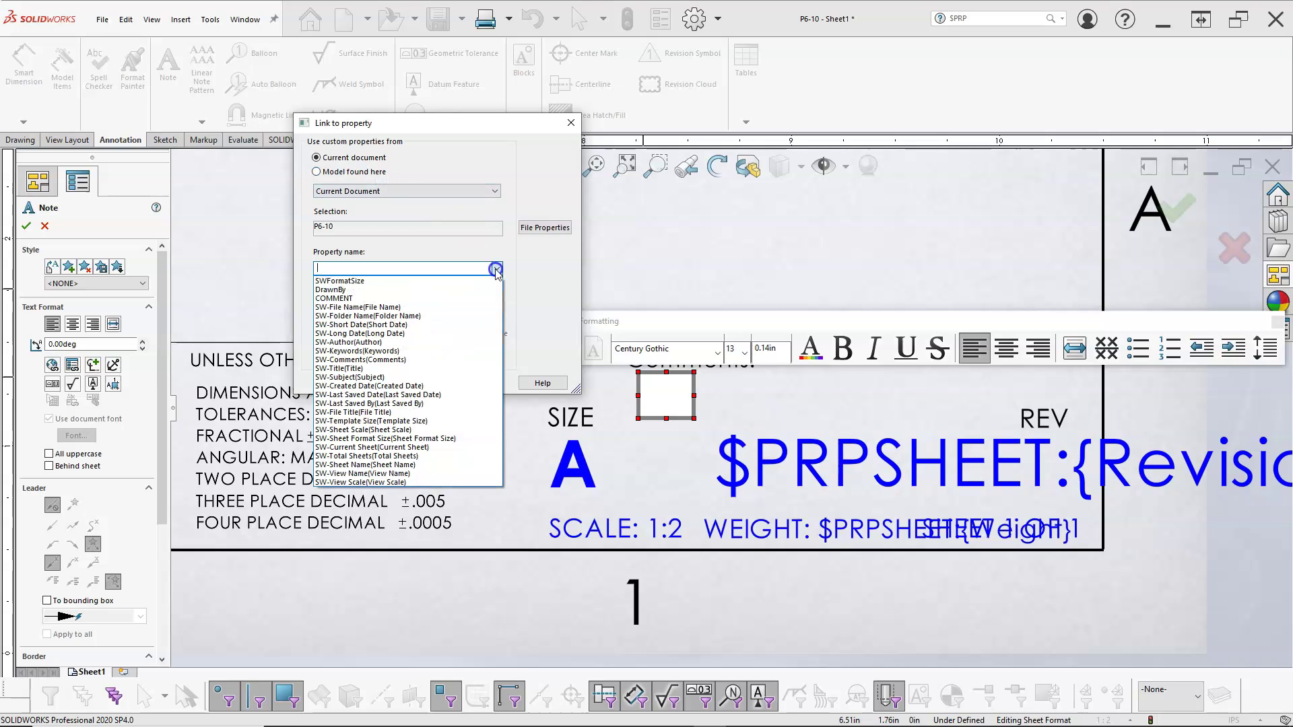
click(332, 288)
click(412, 383)
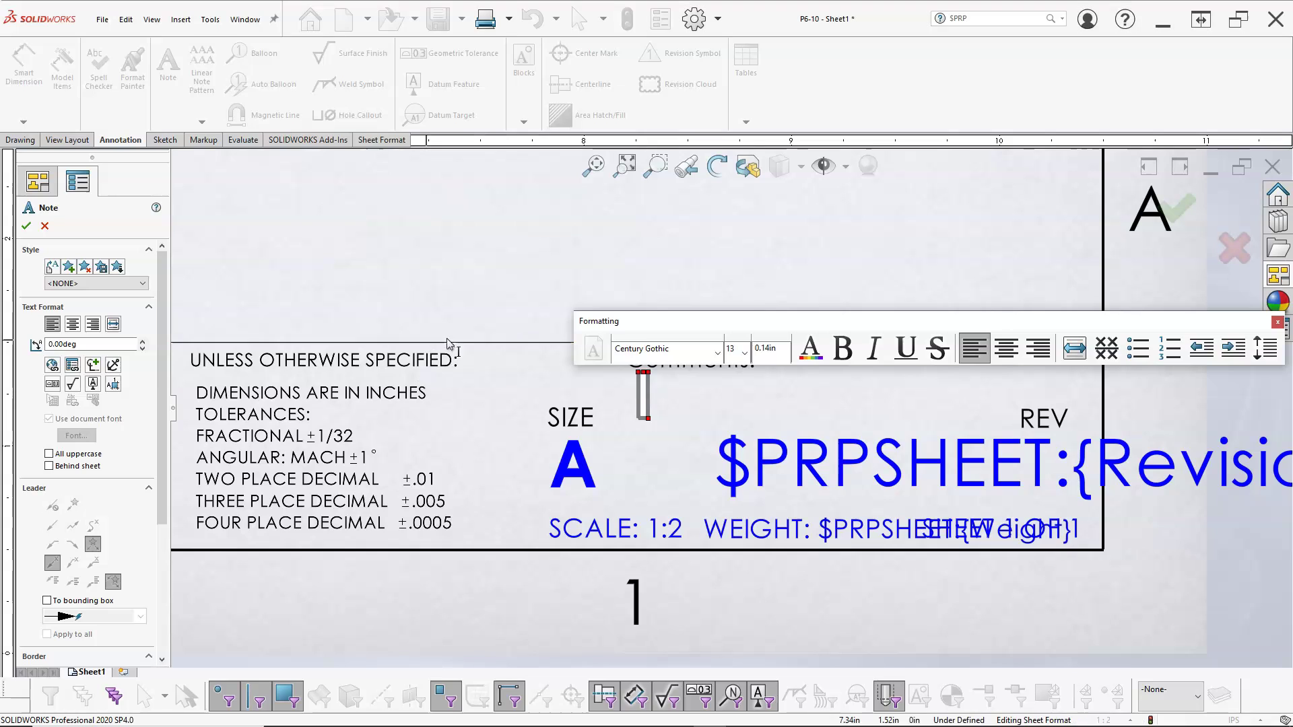
click(1180, 210)
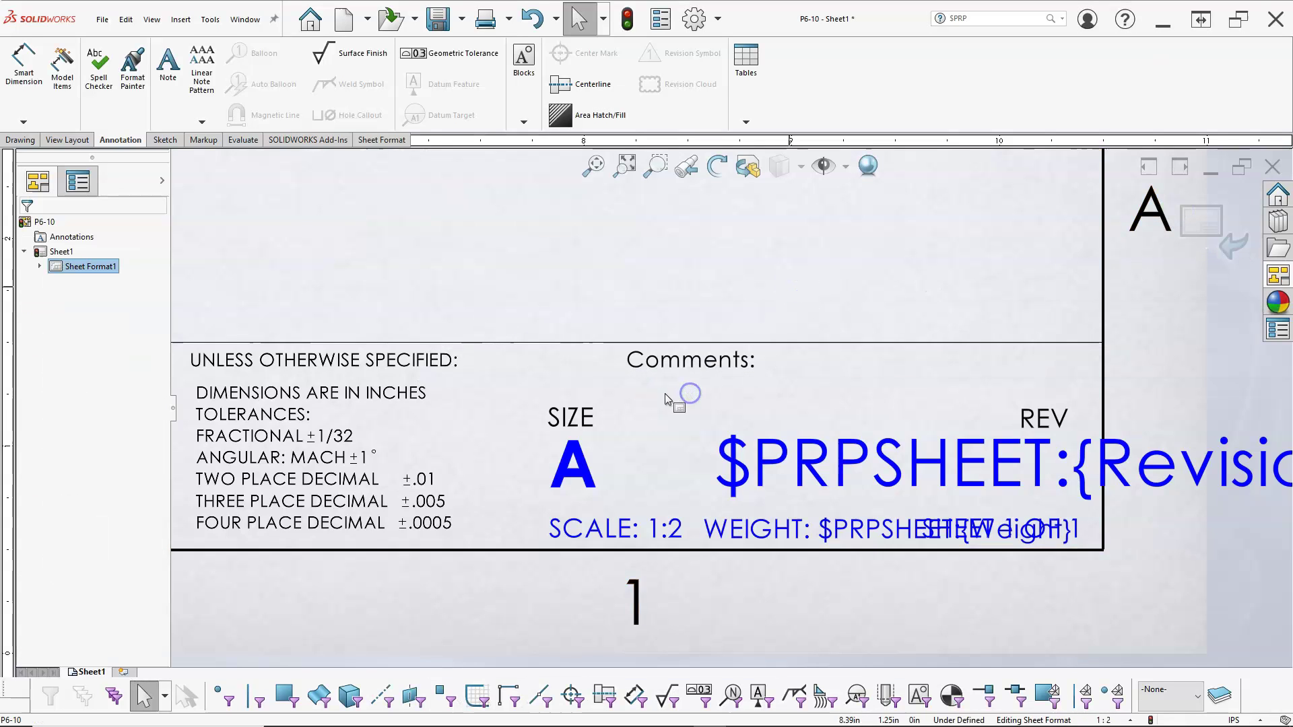
drag(571, 288, 818, 458)
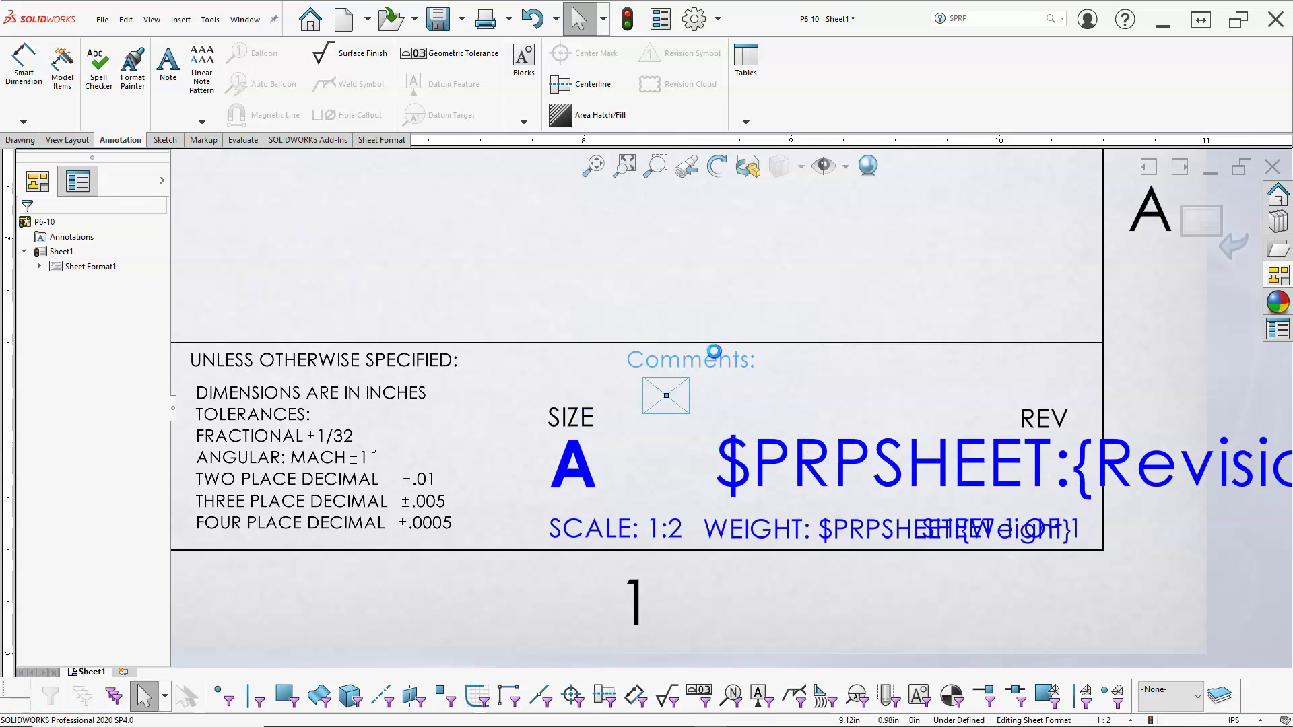
click(644, 295)
Link the blank note beside the DRAWN label to the current document's DrawnBy property.
scroll(690, 346, up, 8)
scroll(377, 396, down, 3)
scroll(528, 485, down, 6)
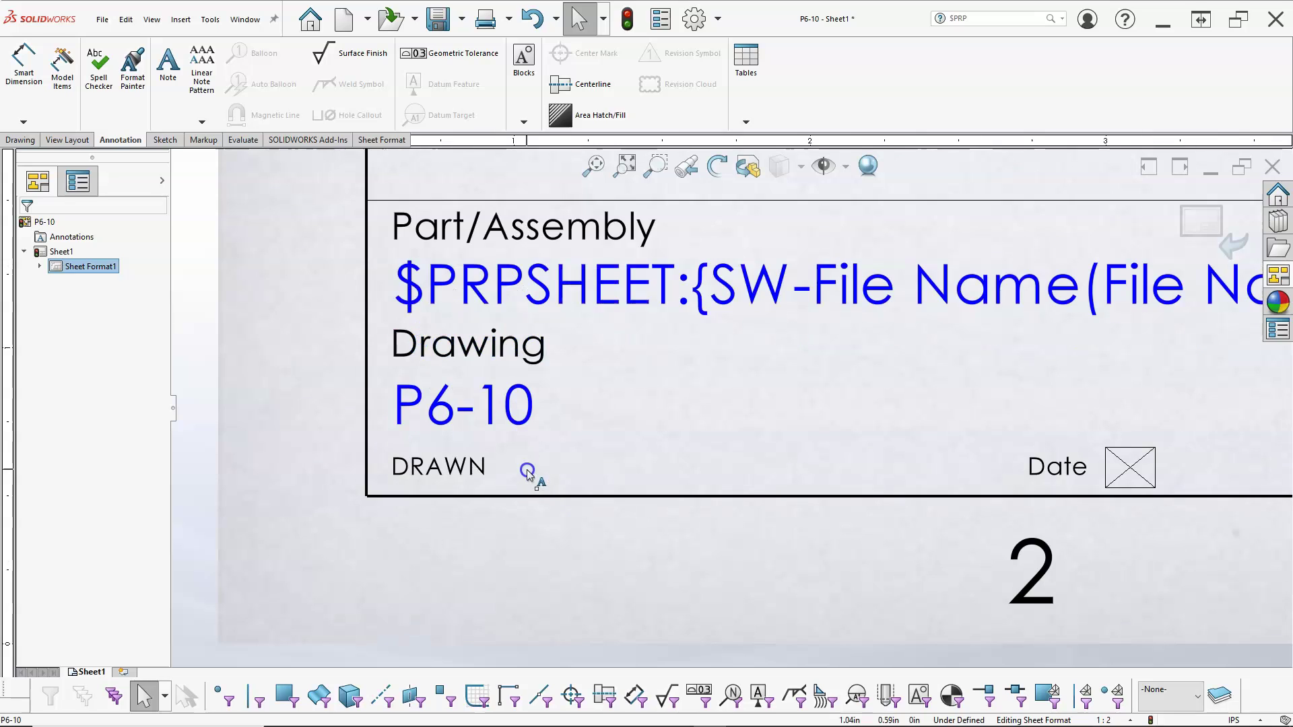
click(528, 471)
click(528, 470)
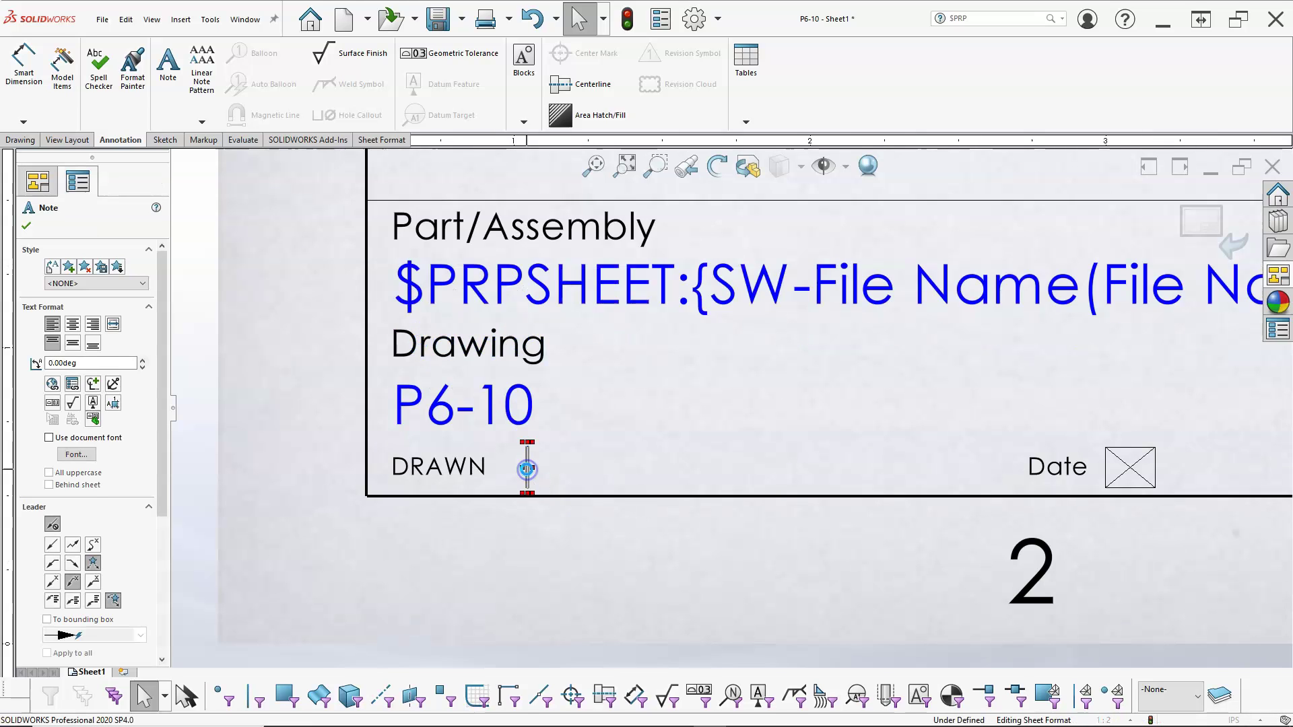
click(71, 387)
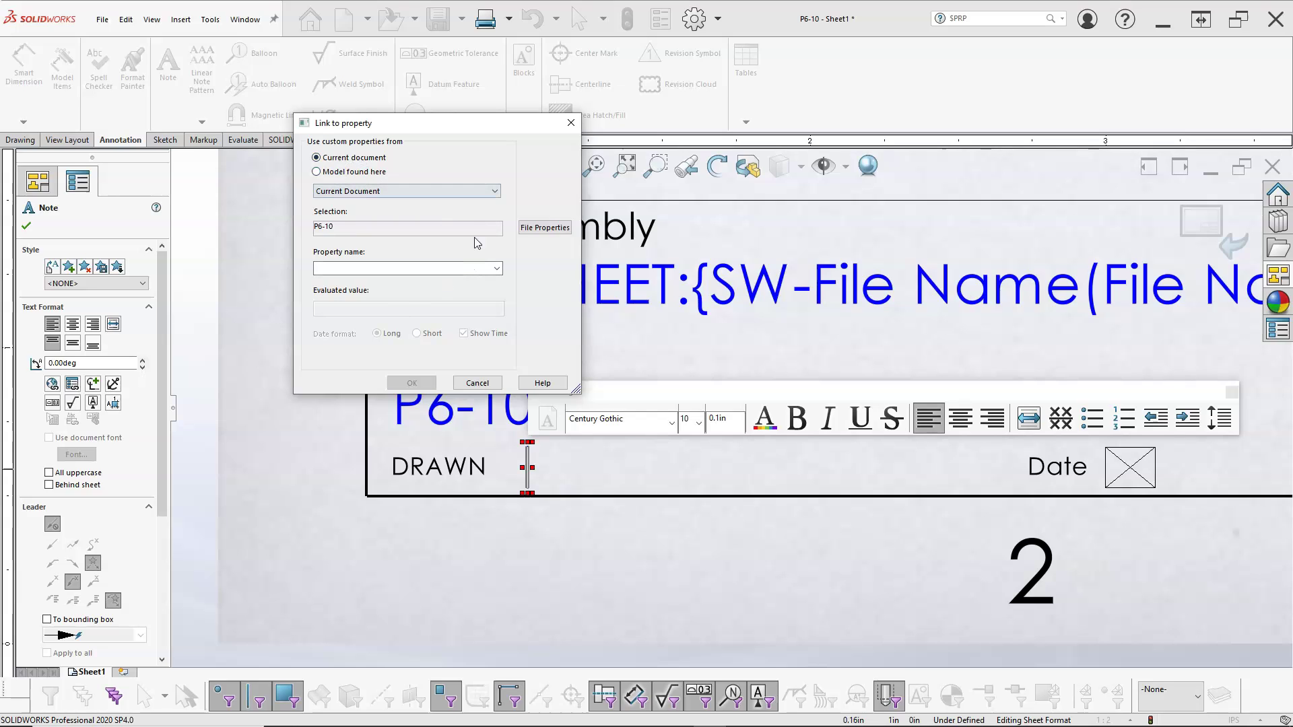
click(497, 268)
scroll(404, 324, down, 3)
click(370, 284)
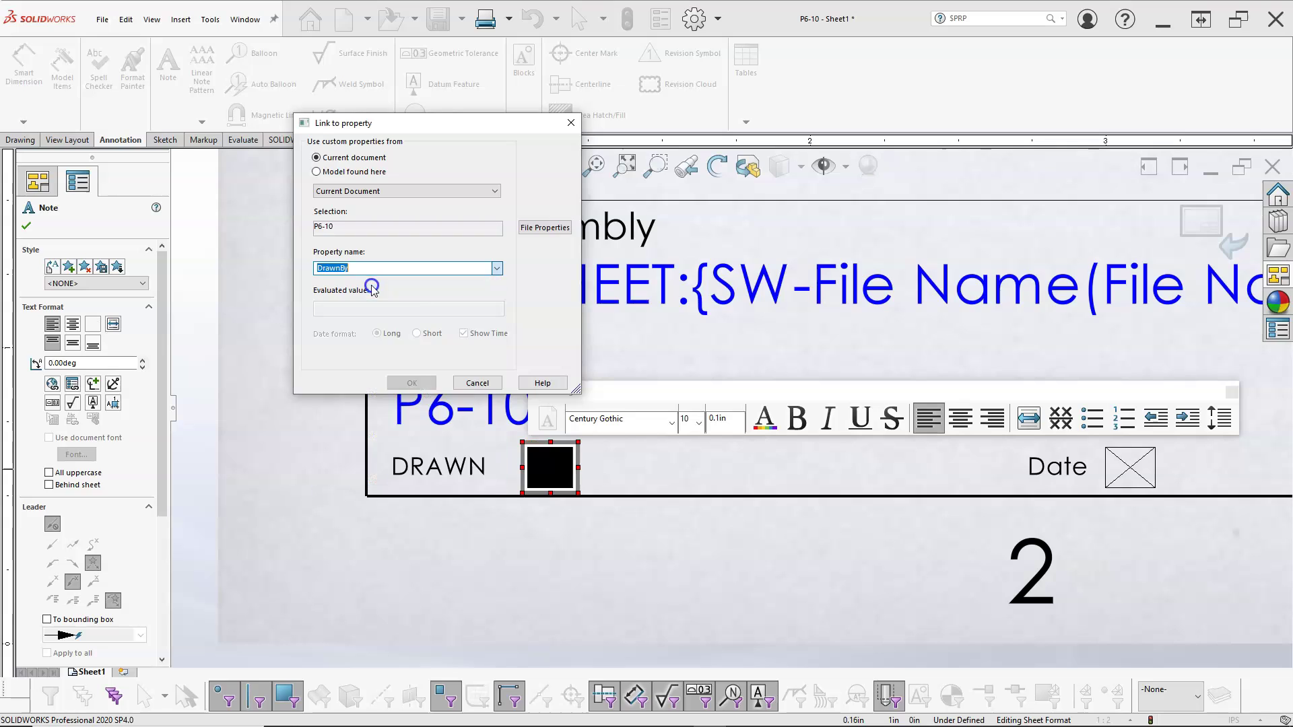
click(412, 382)
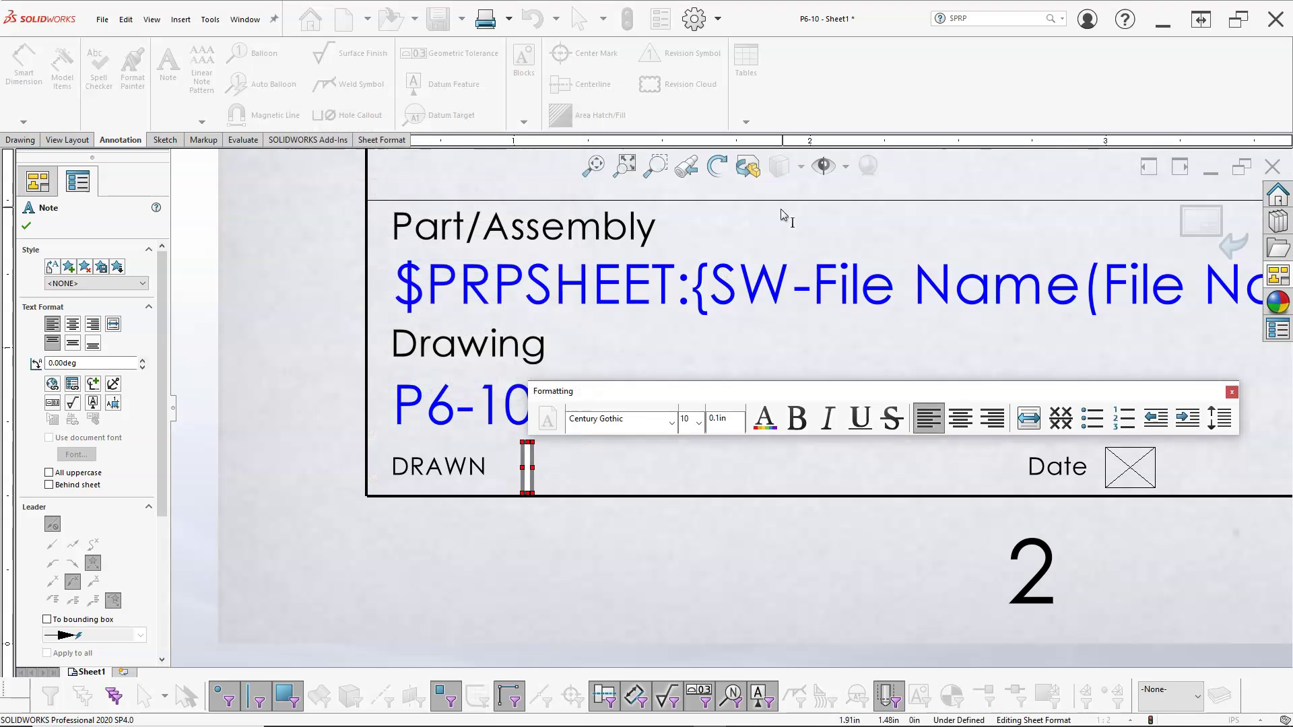
click(1194, 220)
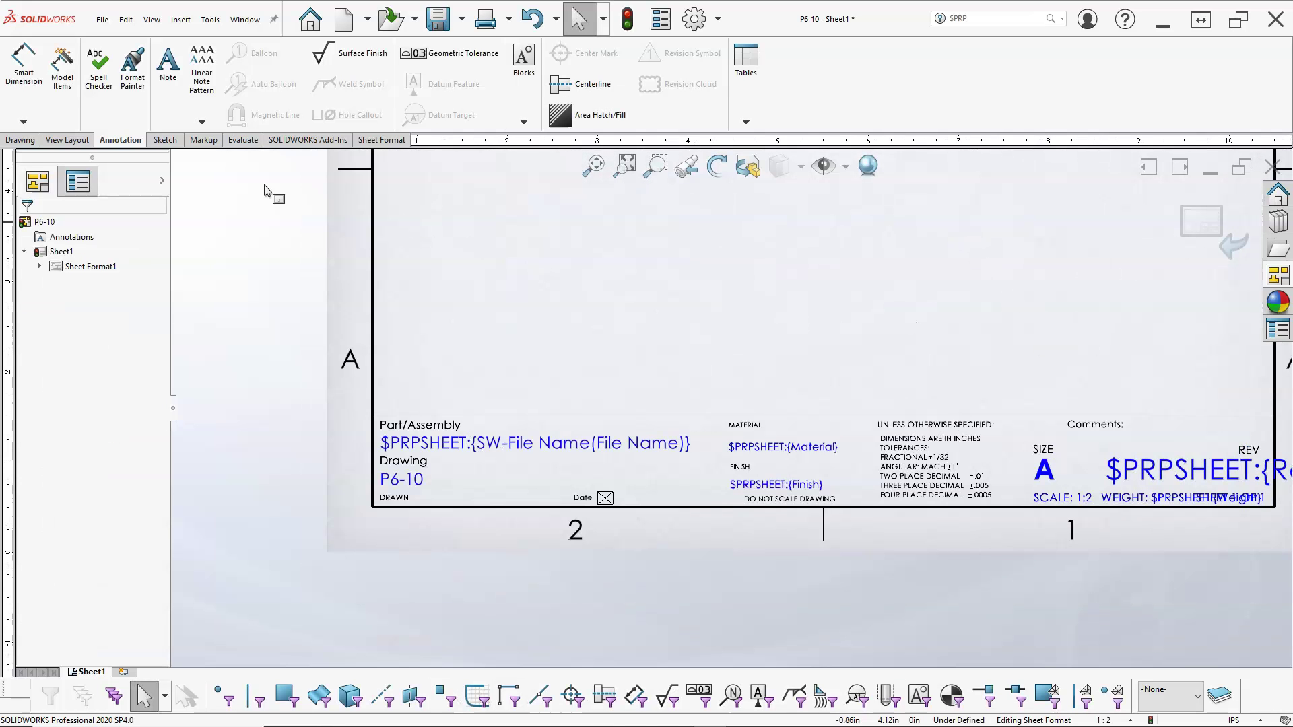
Review the title block's DrawnBy, Date and Comment text fields, accept them, and return to the sheet.
click(382, 140)
click(53, 86)
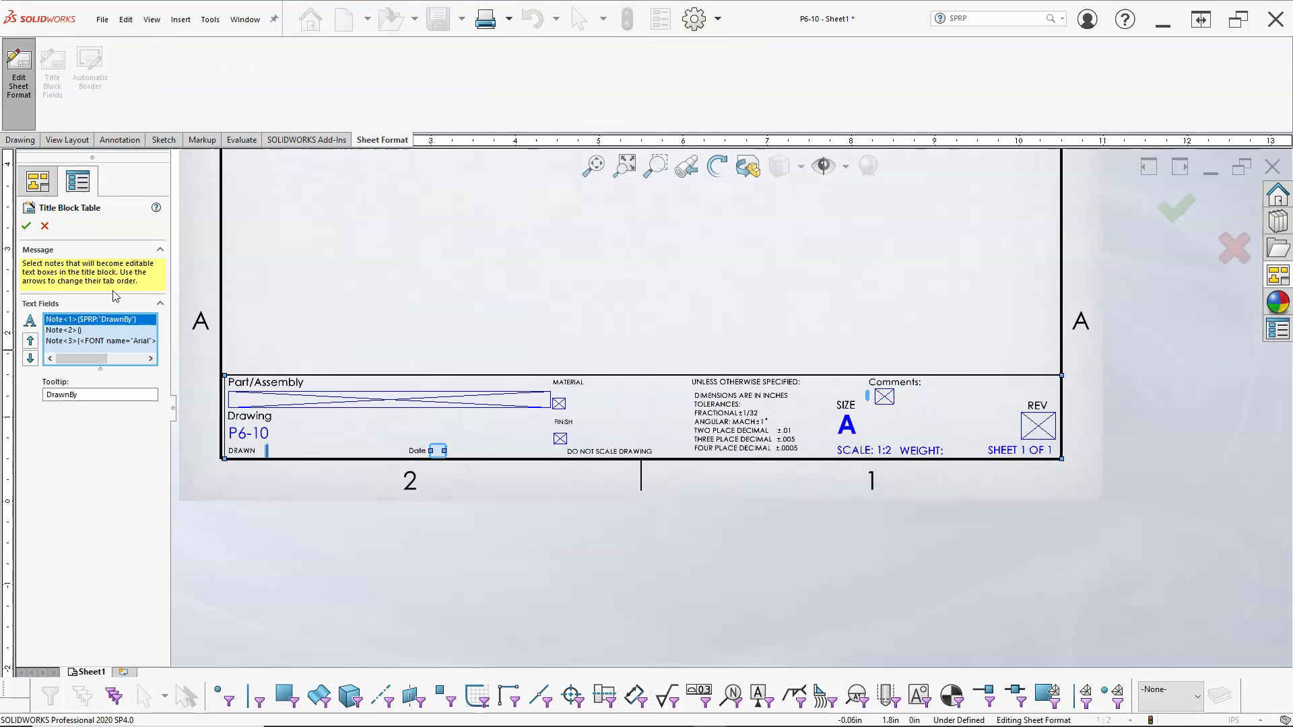
click(71, 330)
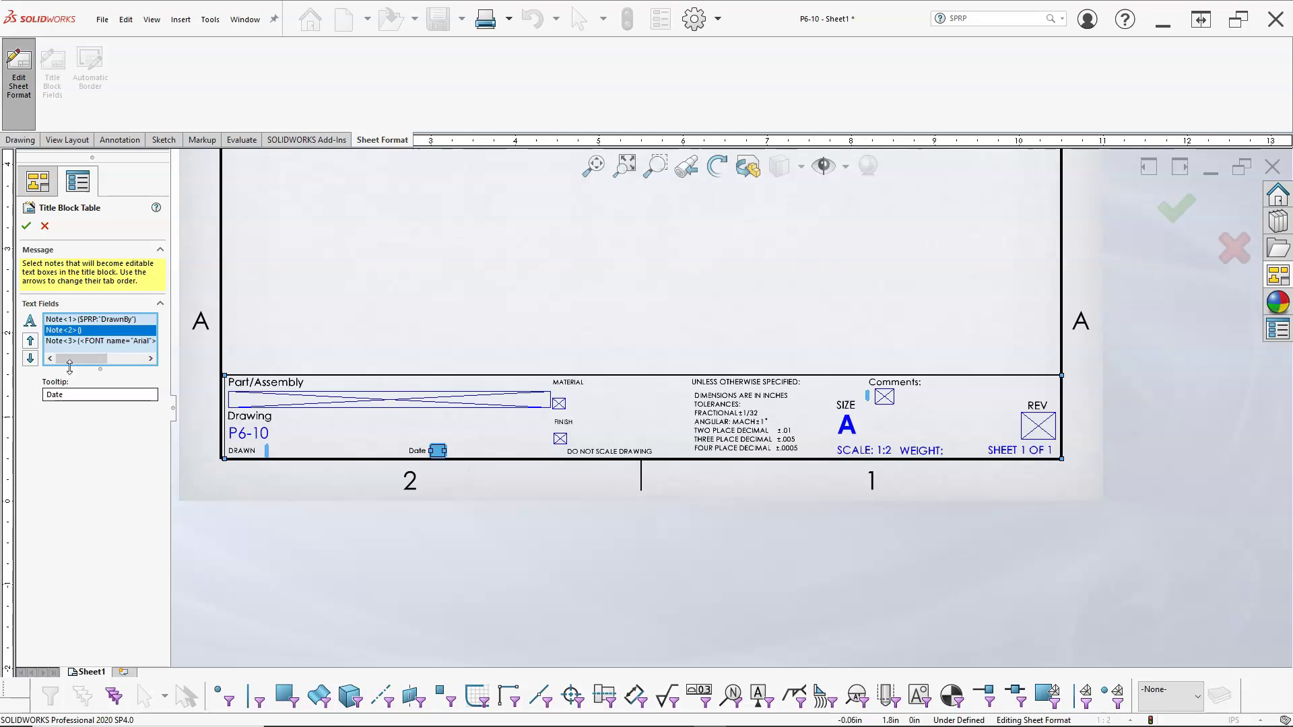
click(74, 341)
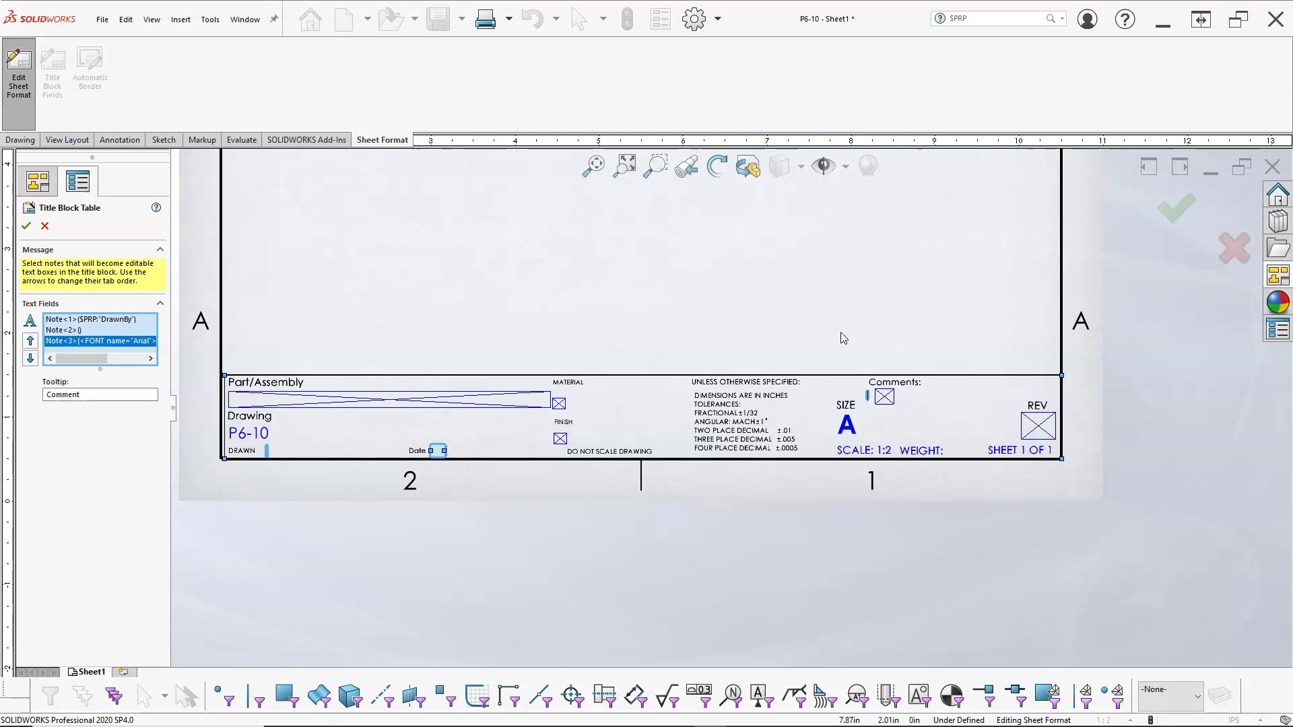
click(27, 226)
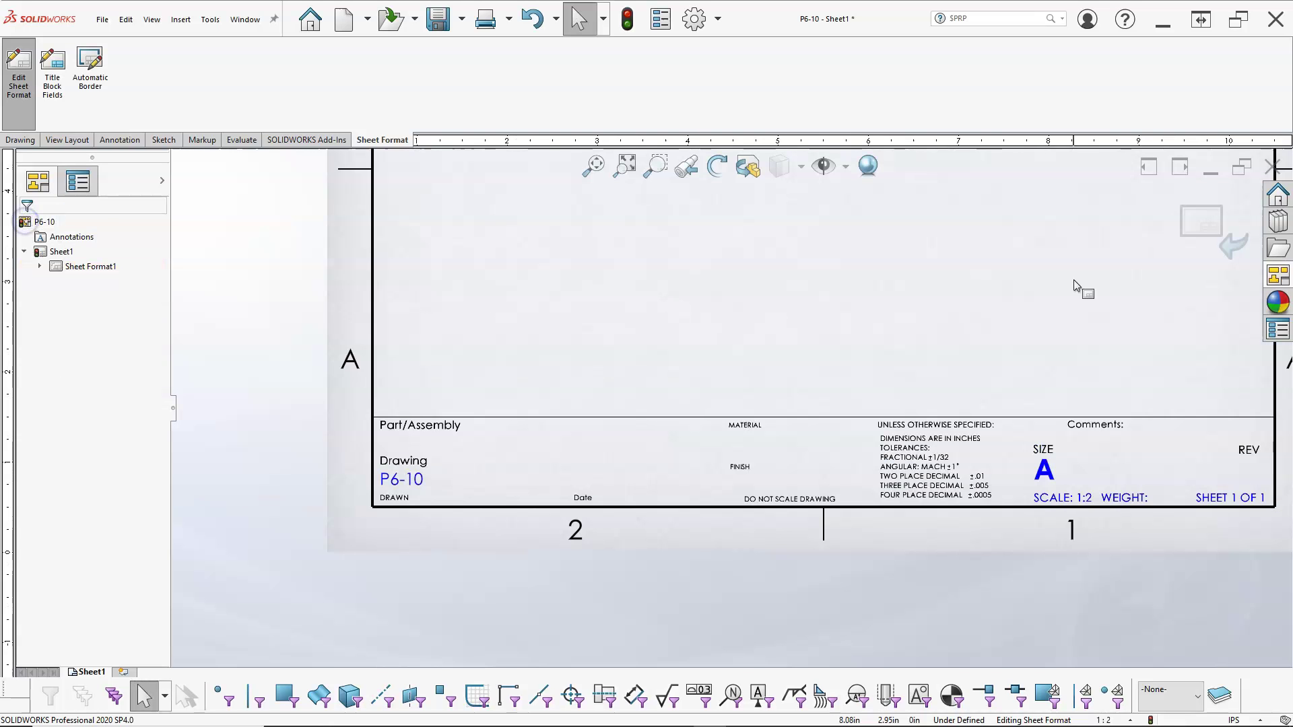
scroll(997, 272, up, 6)
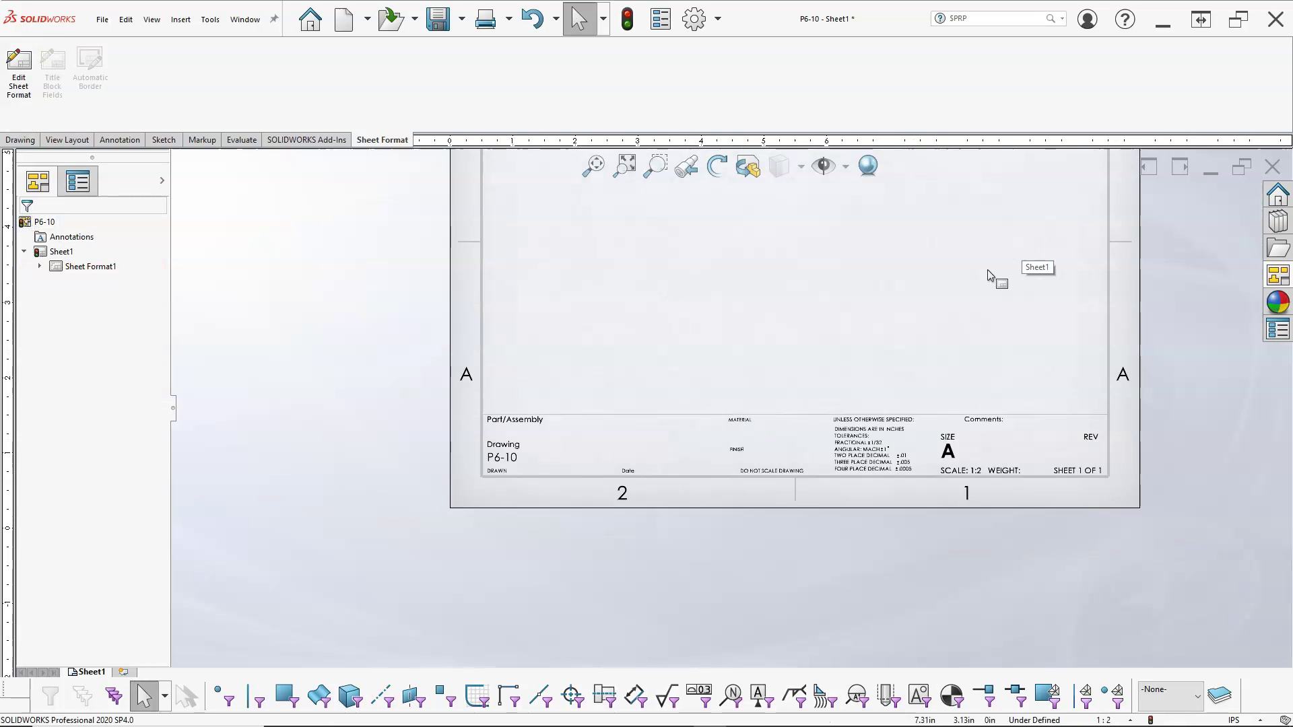
scroll(976, 275, down, 3)
scroll(634, 283, up, 3)
scroll(616, 285, down, 2)
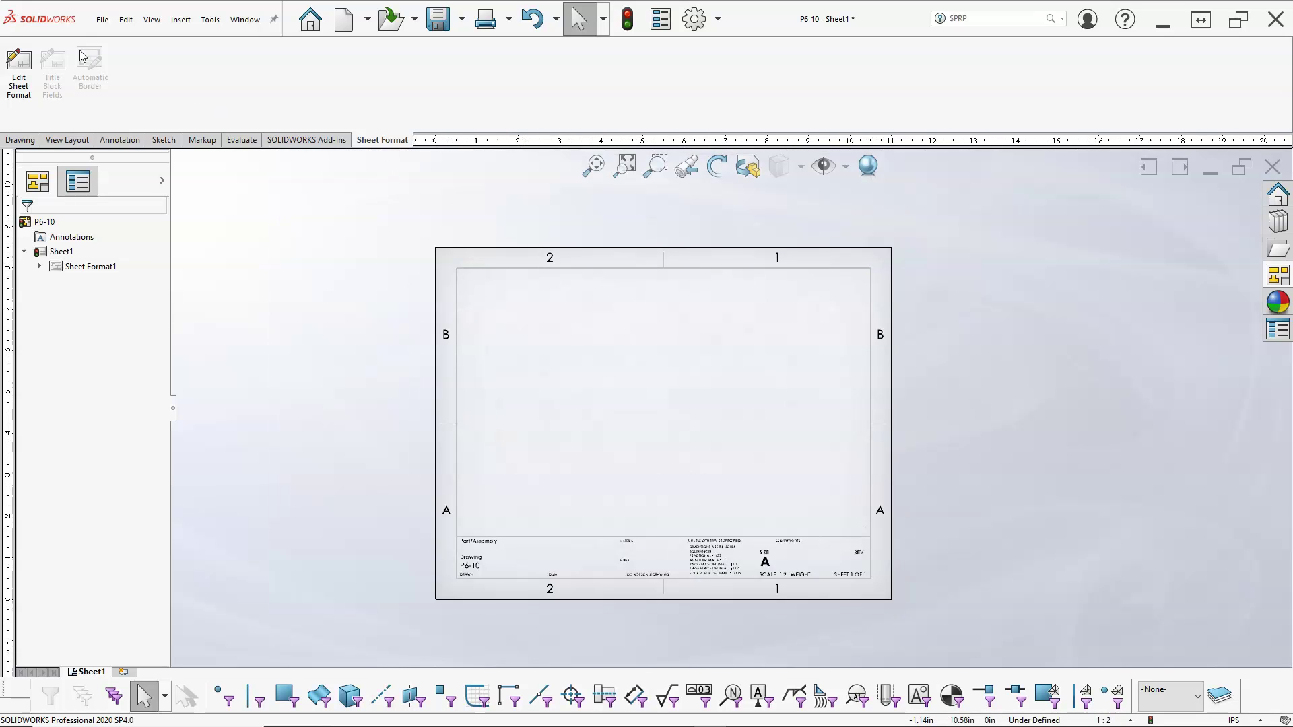
Save the sheet format as My A Land.slddrt in the SW2020 System Files Templates folder, replacing the existing file.
click(101, 28)
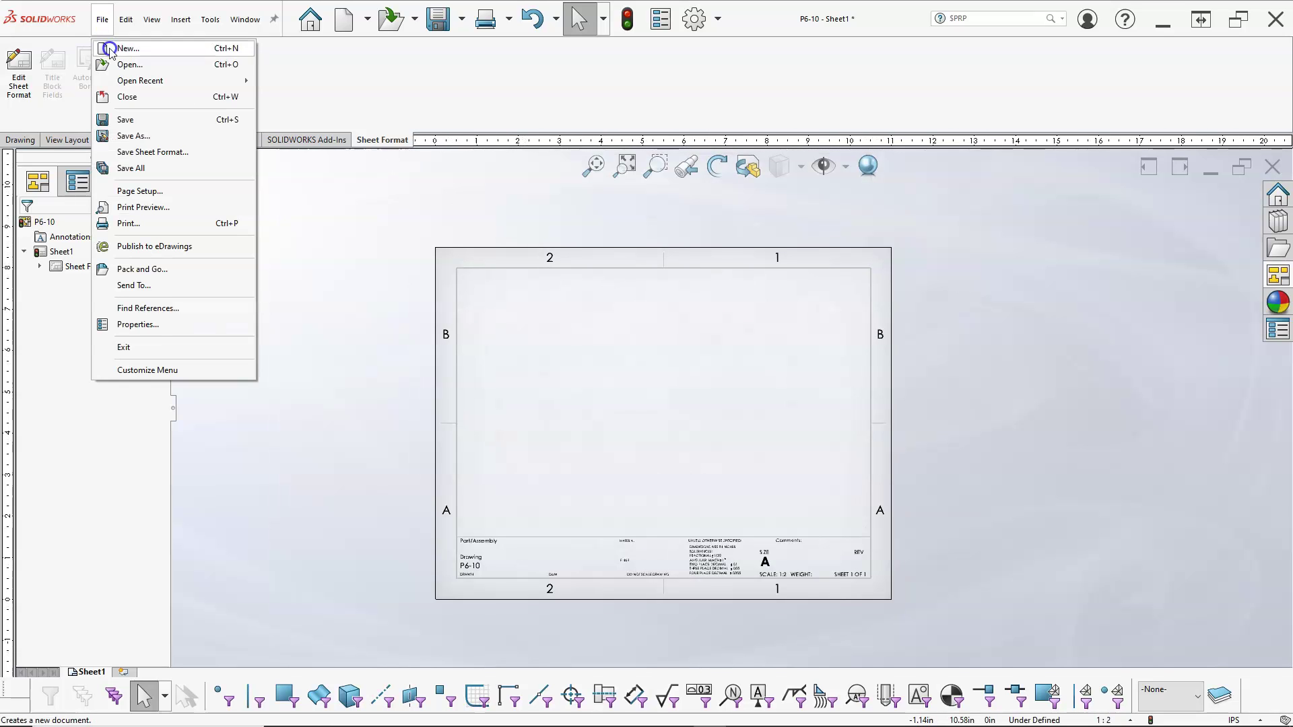
click(129, 148)
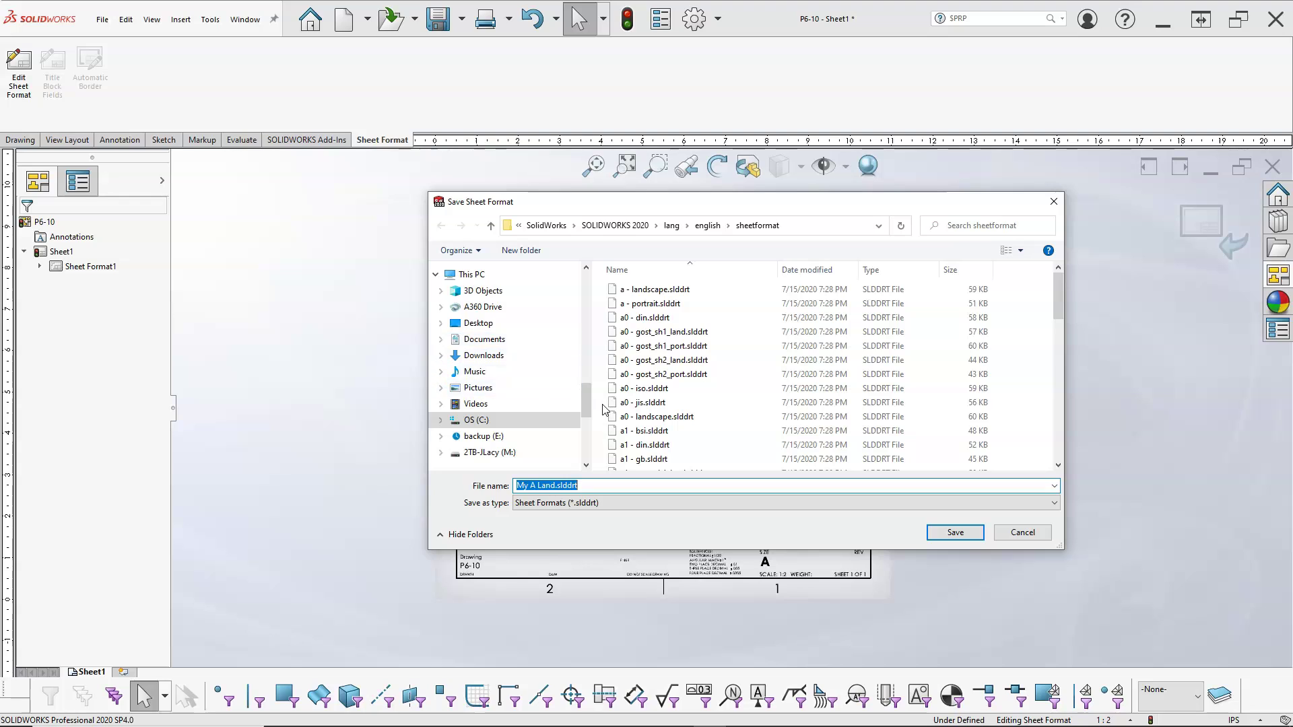
scroll(589, 394, up, 10)
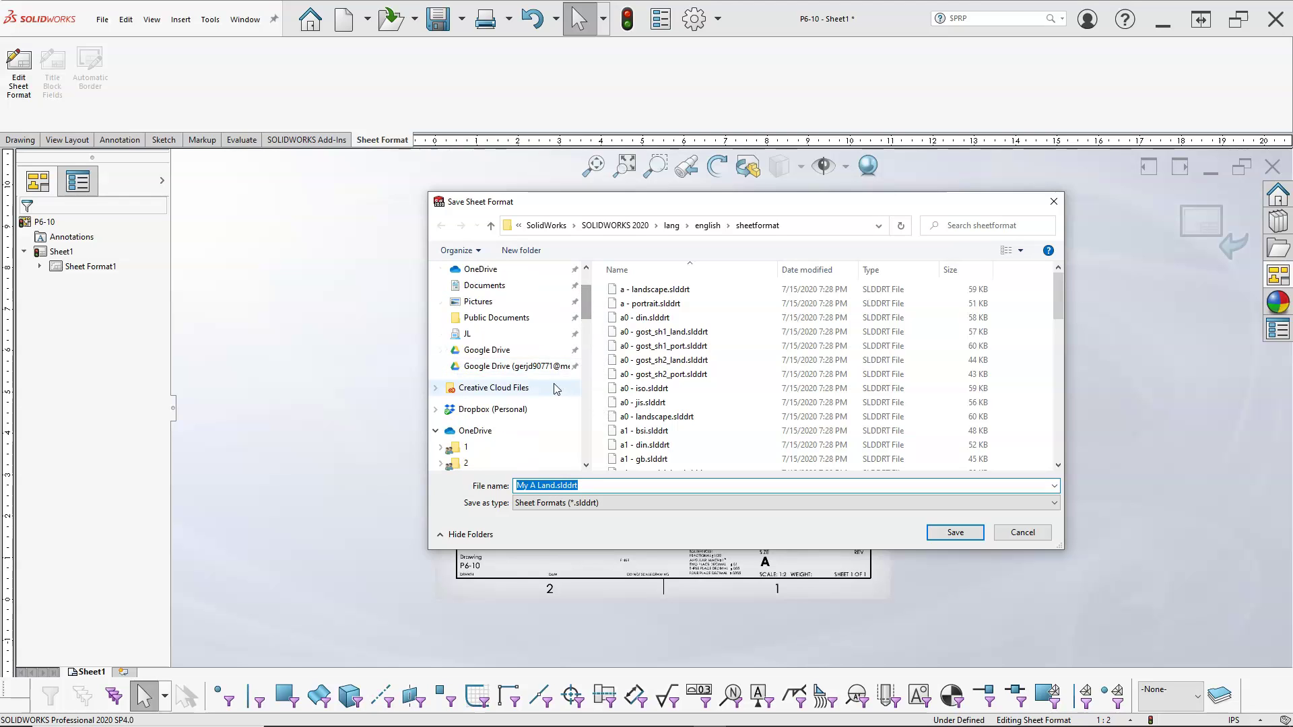
scroll(589, 299, up, 1)
scroll(590, 299, up, 2)
click(512, 329)
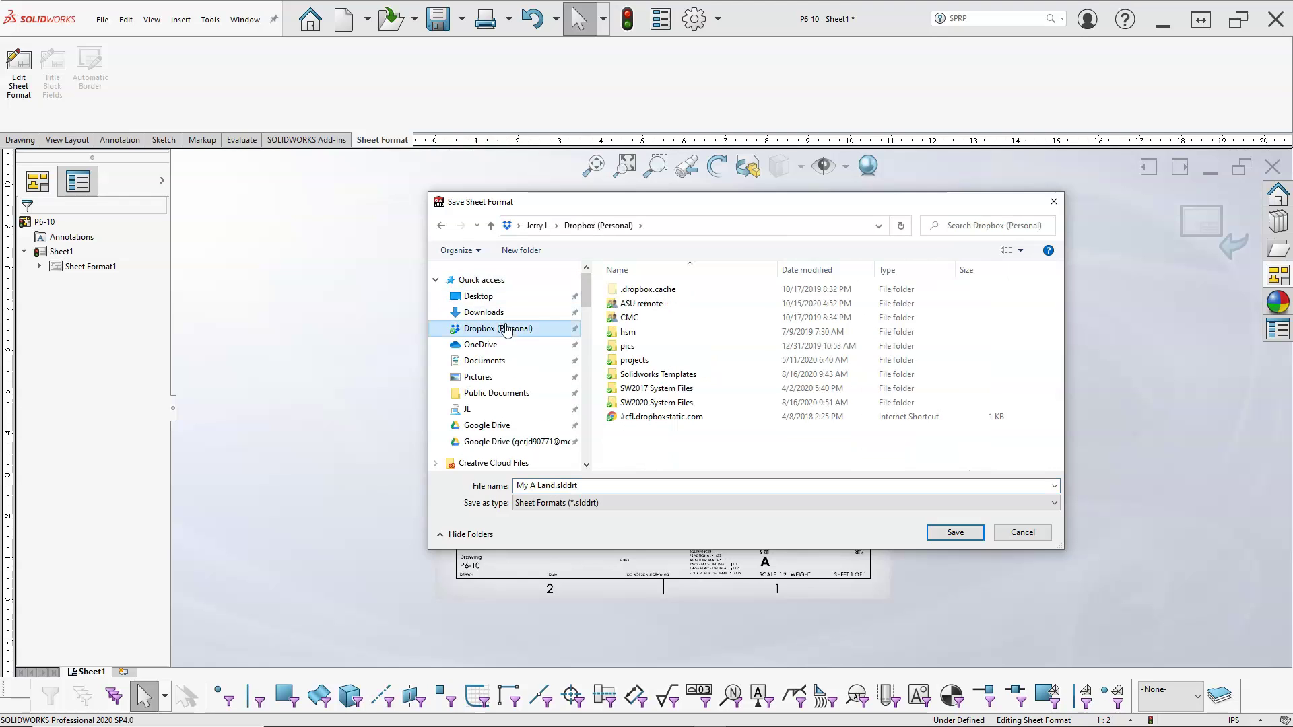
double_click(656, 402)
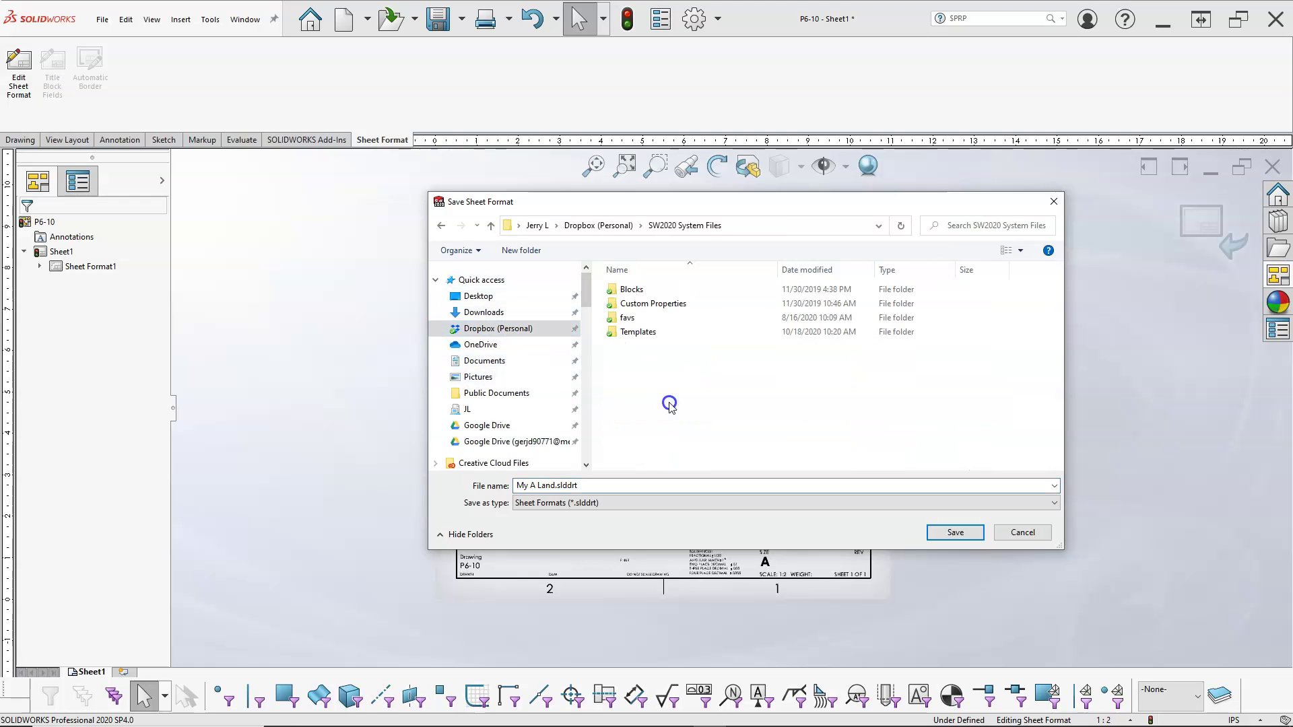
double_click(640, 333)
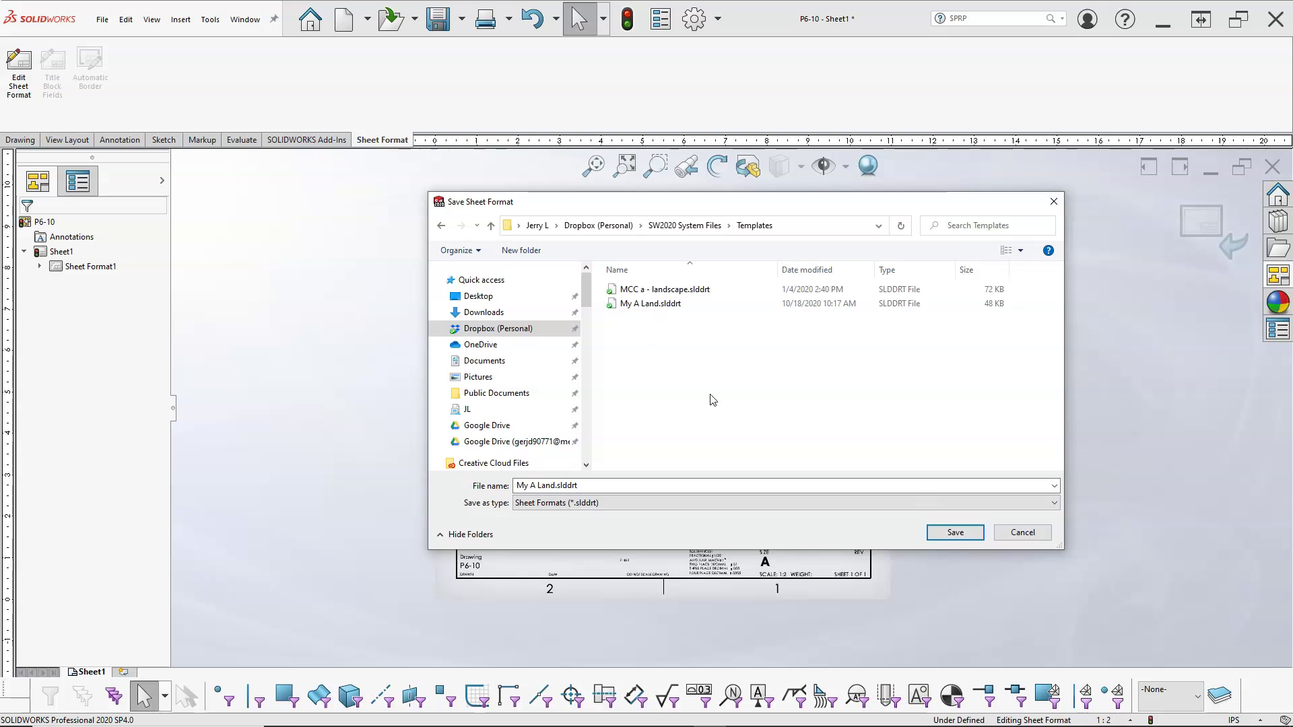
click(938, 527)
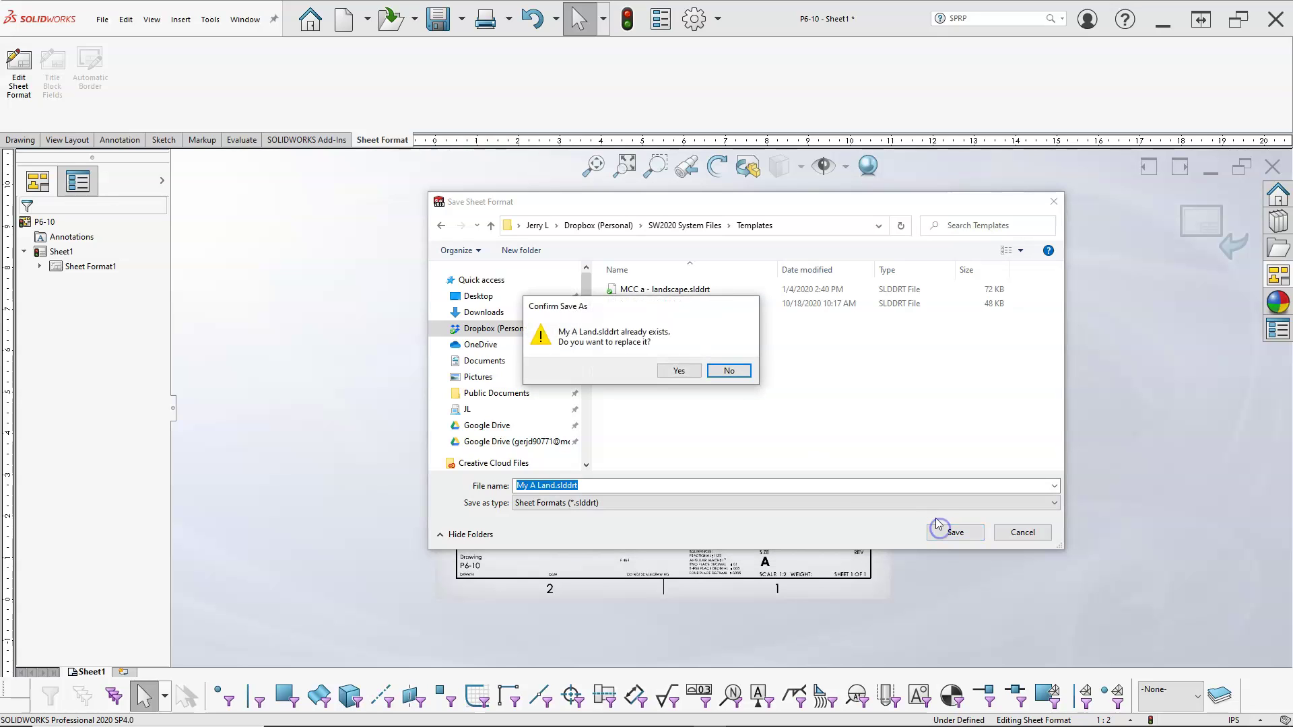
click(667, 370)
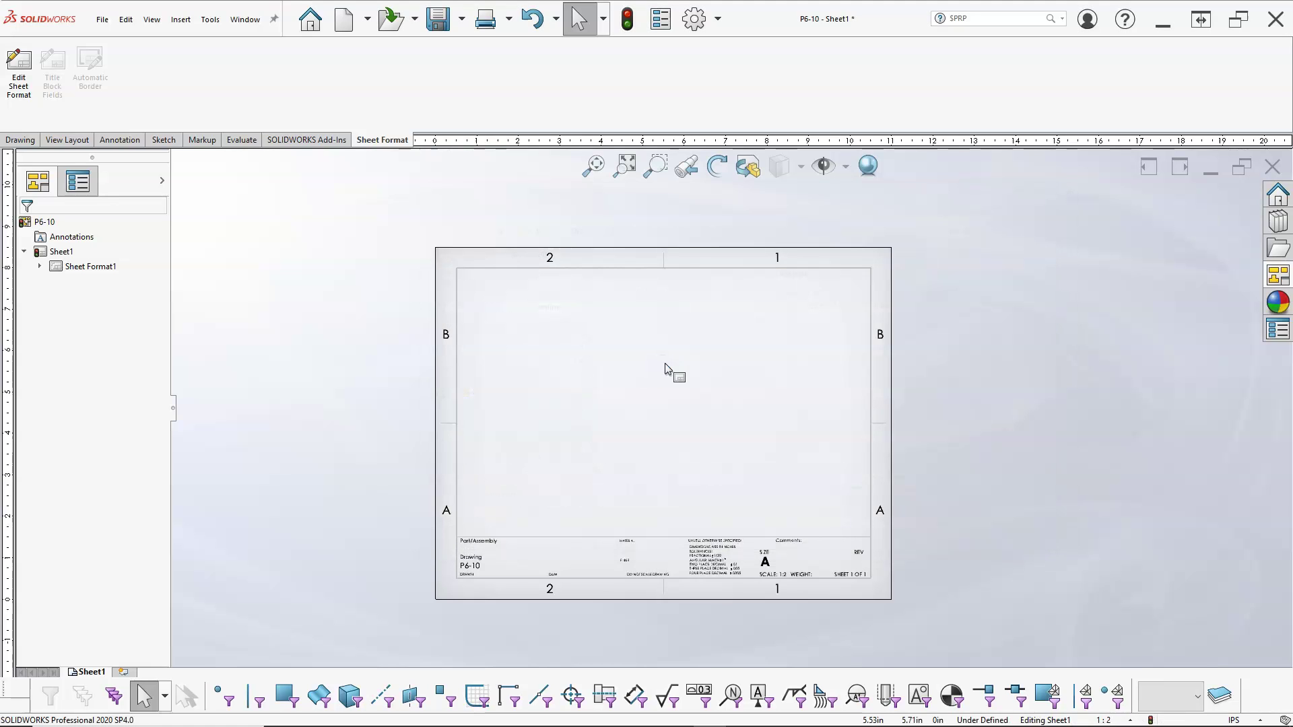
Save the drawing as the drawing template My A Land.DRWDOT, replacing the existing file and accepting the removal of model views.
click(102, 19)
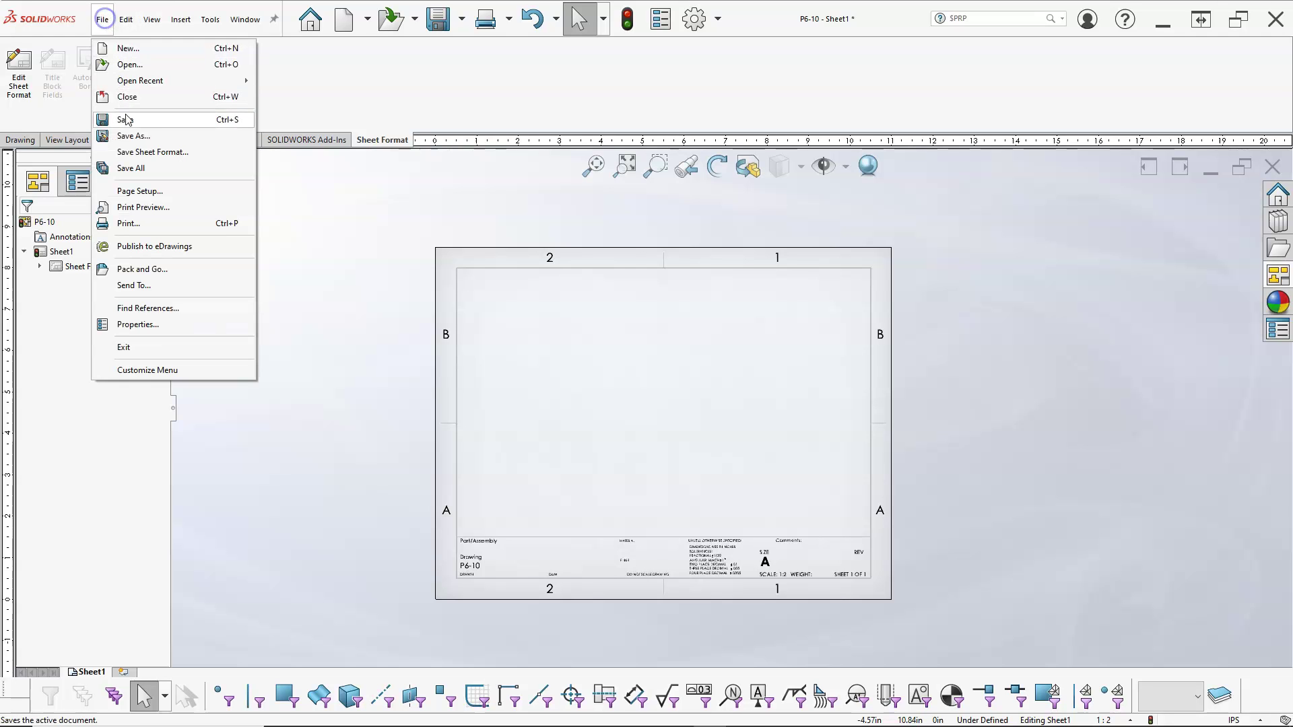
click(132, 137)
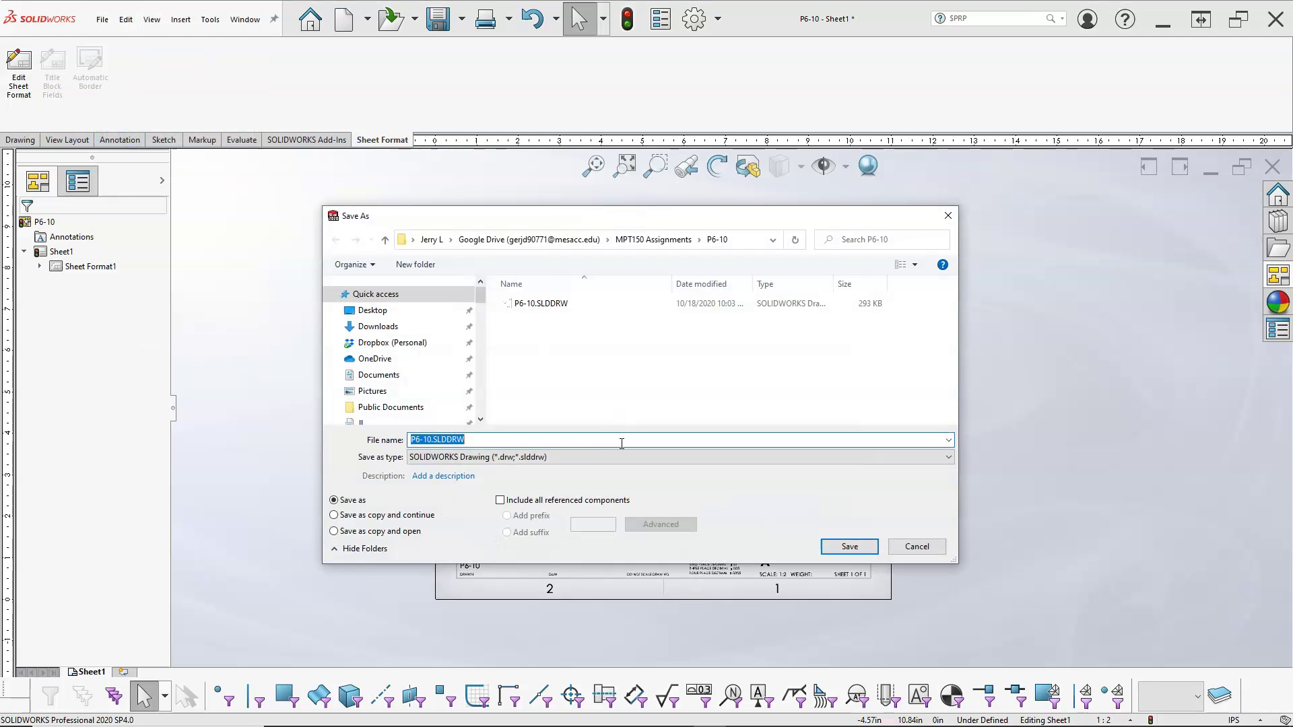
click(612, 460)
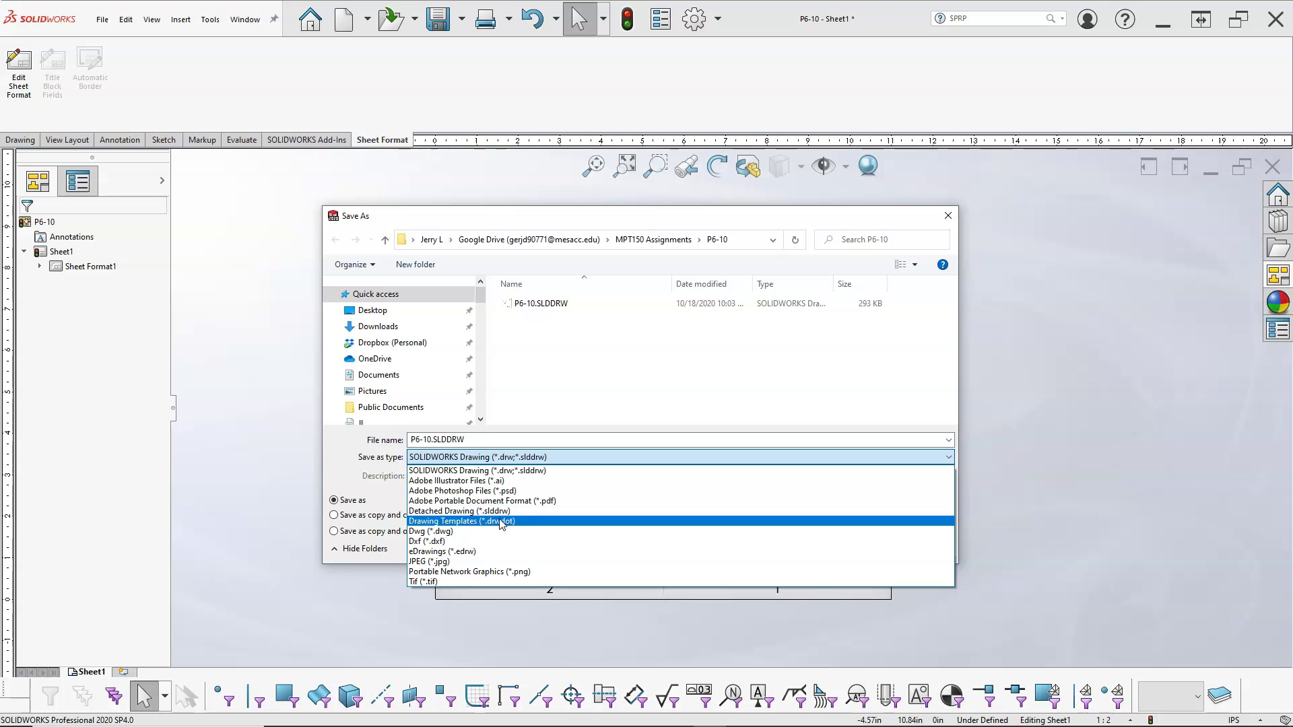
click(499, 522)
double_click(548, 317)
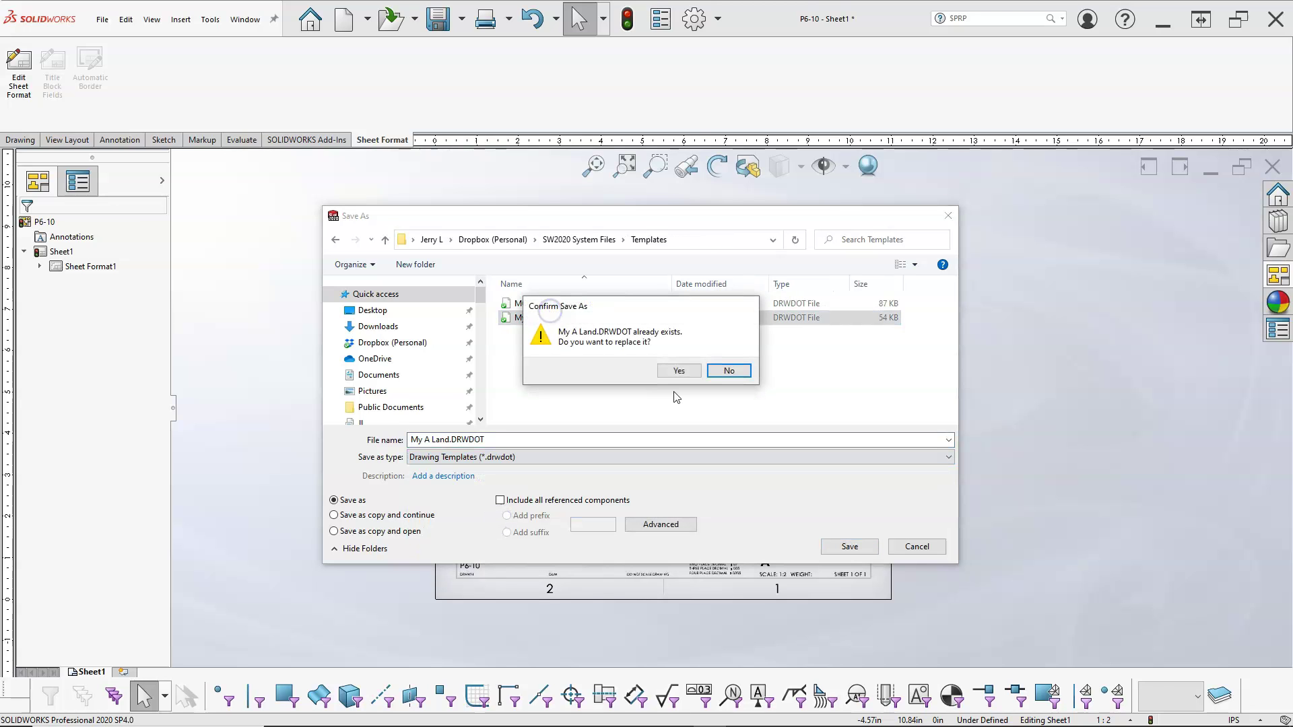
click(691, 370)
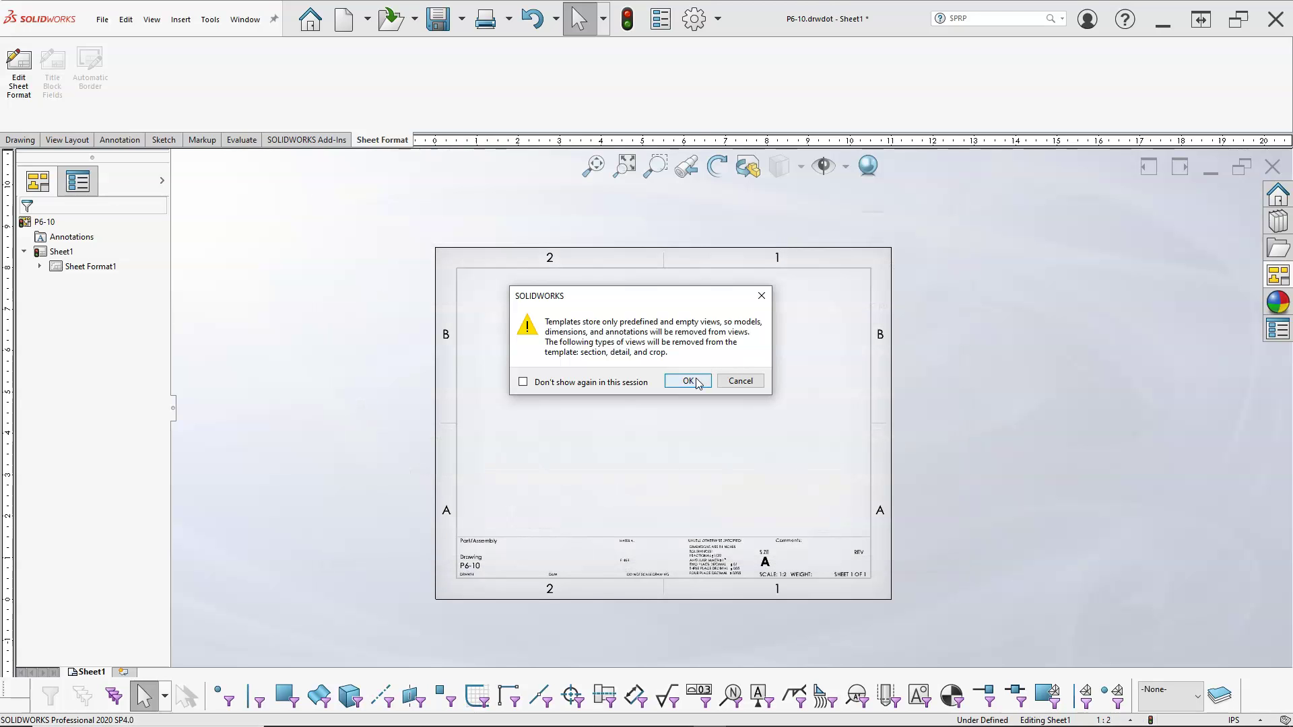
click(688, 381)
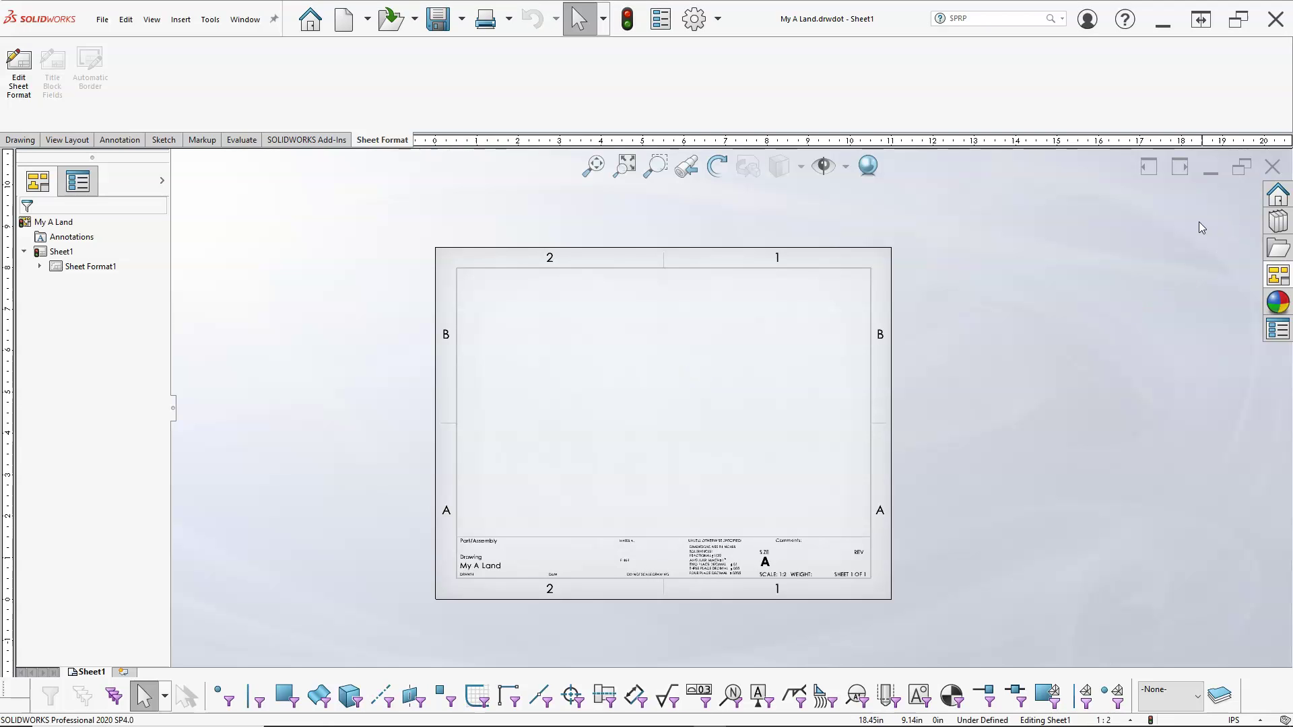
Close the template and reopen the recent drawing P6-10.SLDDRW.
click(1271, 168)
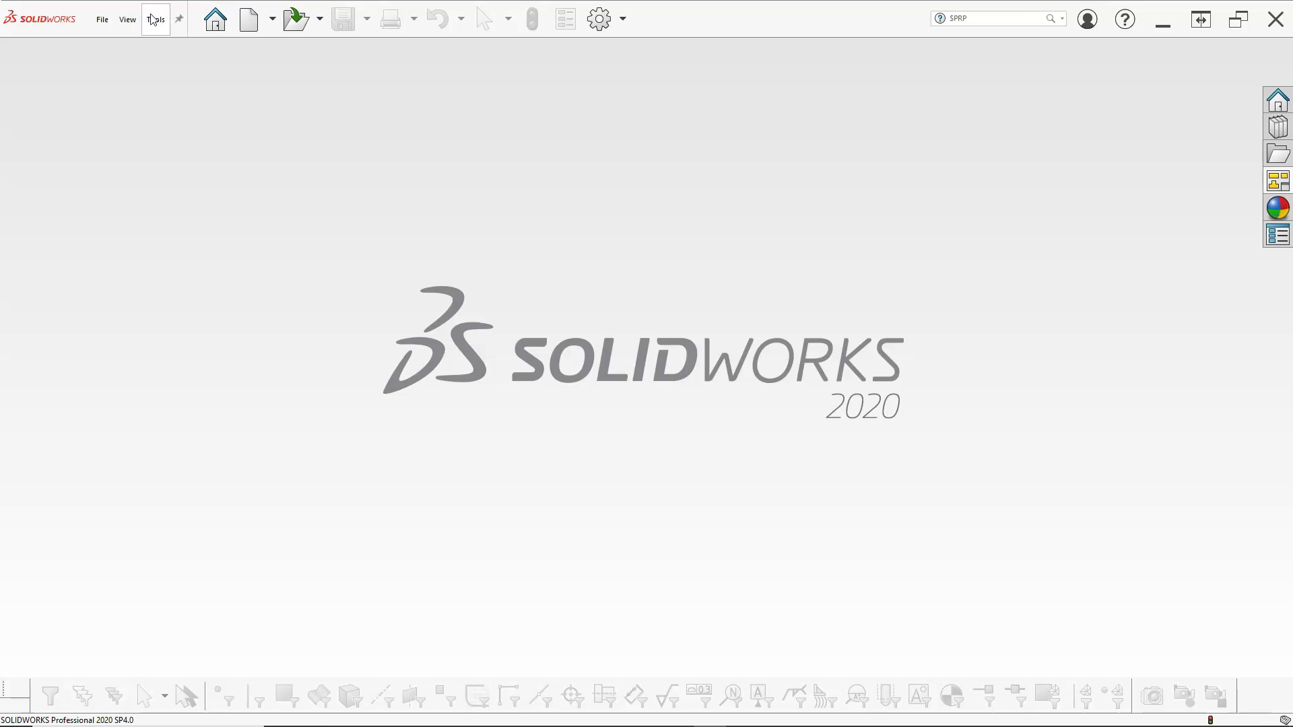
click(103, 19)
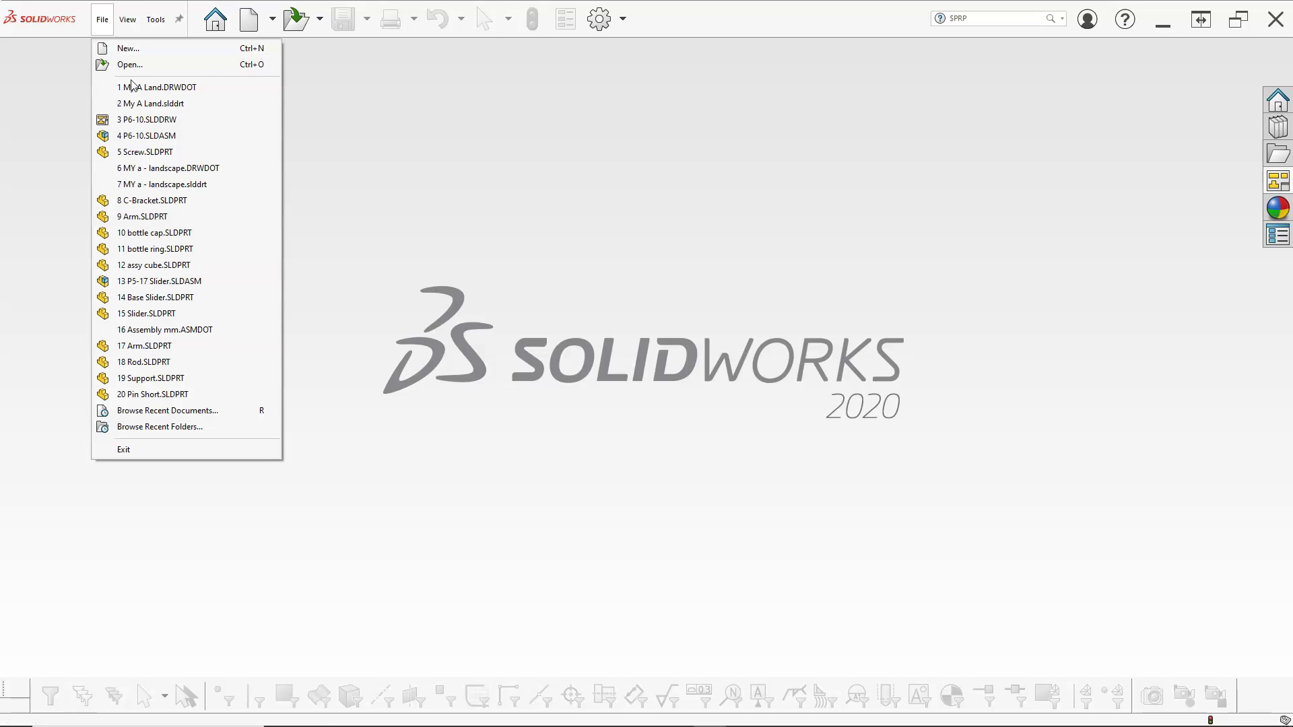
click(145, 121)
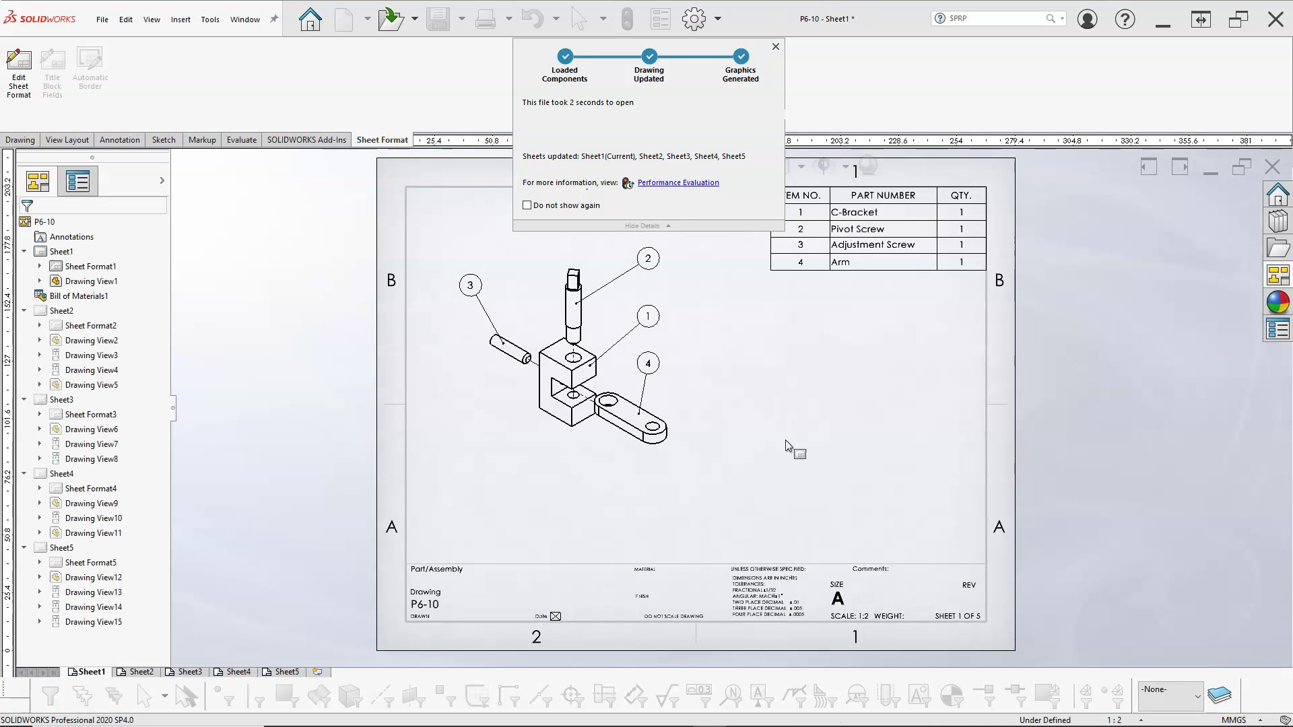
In Sheet1's sheet properties, choose the My A Land format and select all five sheets for modification.
right_click(772, 399)
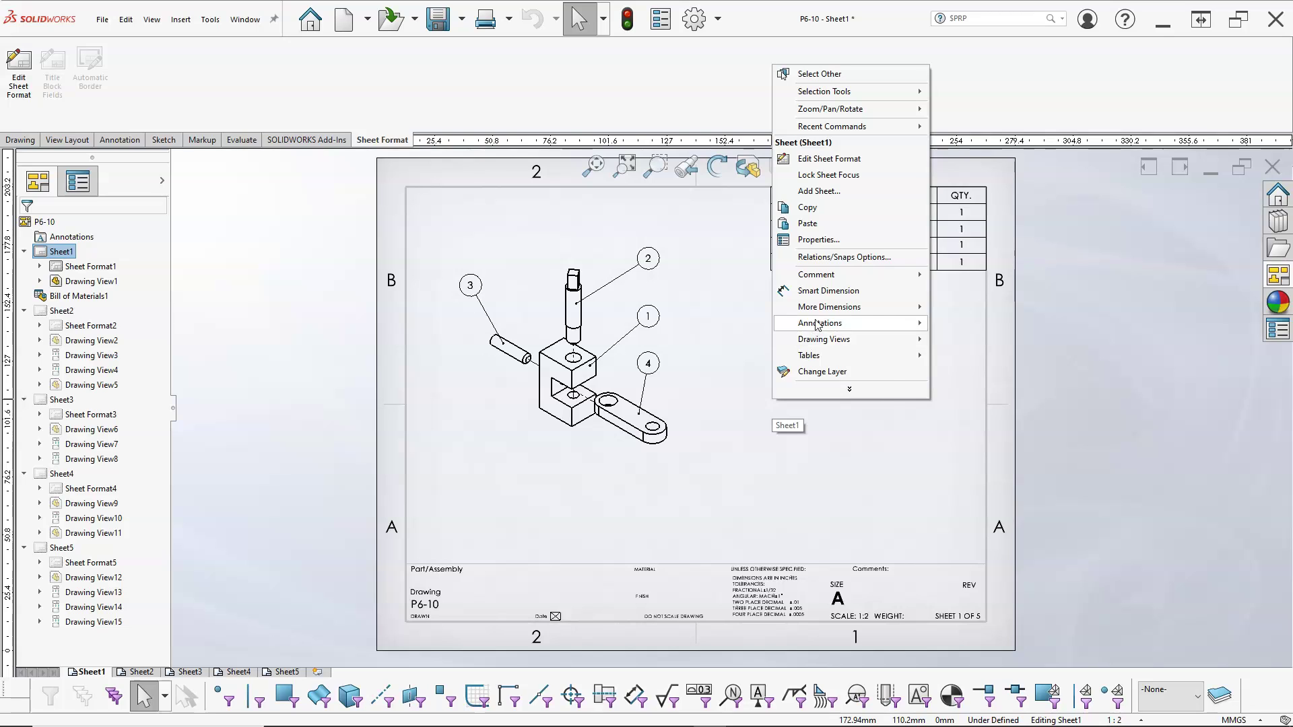
click(817, 240)
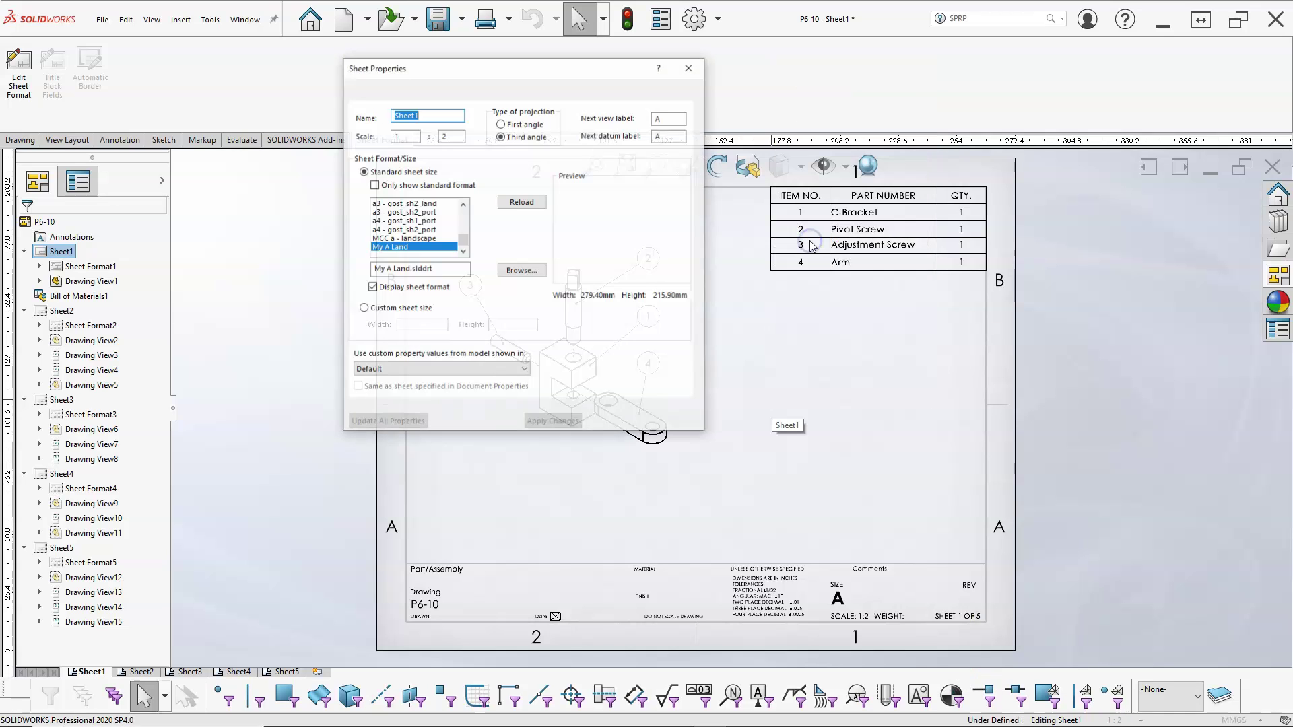
click(411, 247)
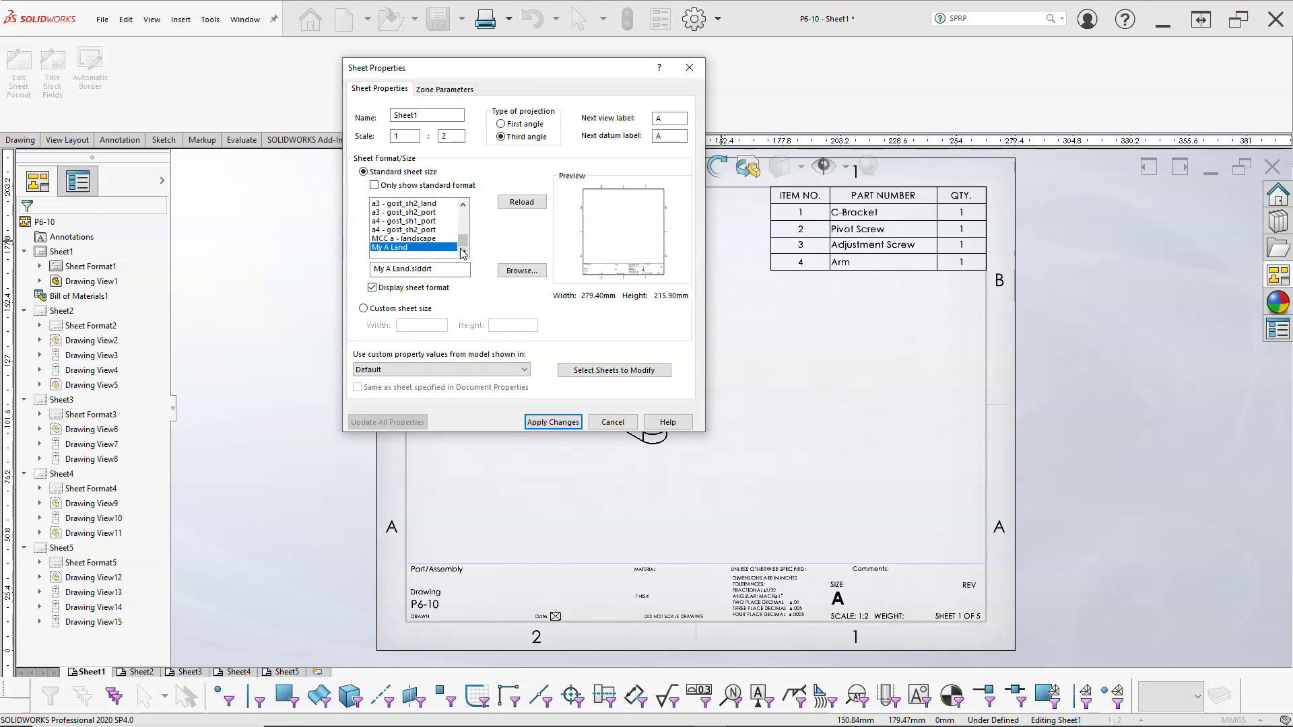
click(578, 370)
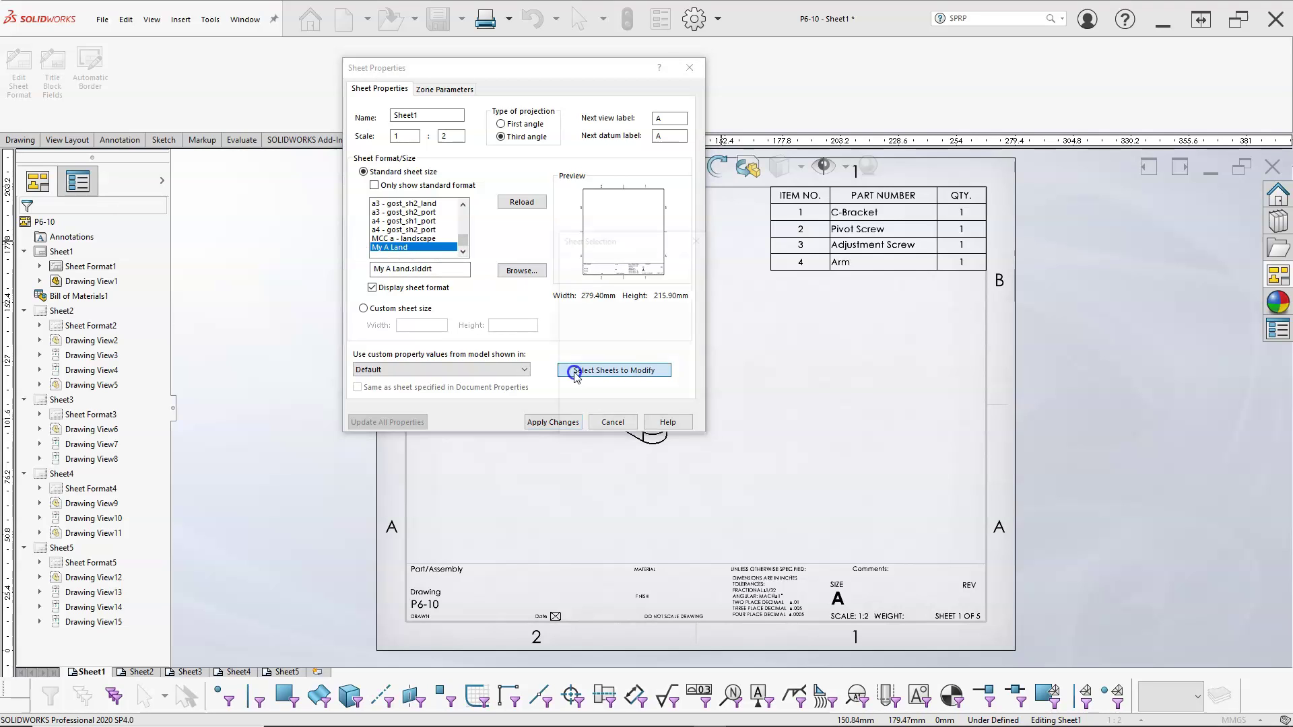
click(579, 266)
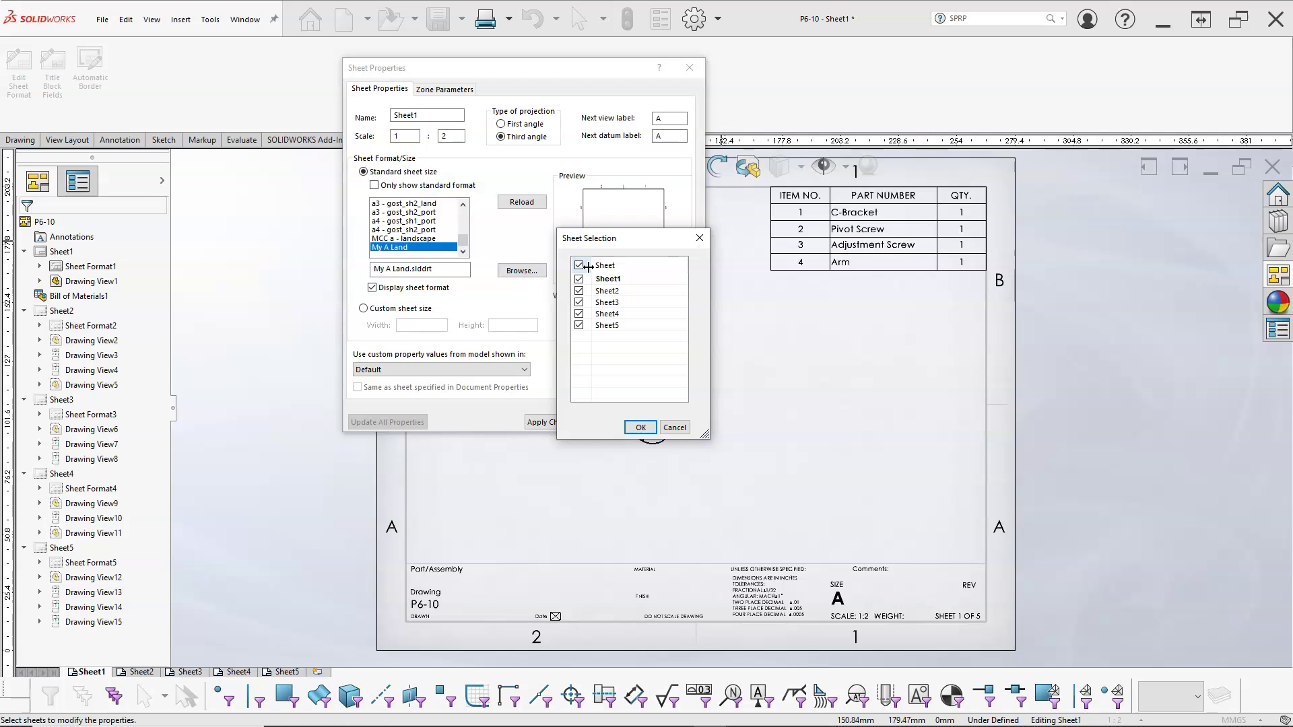
click(641, 427)
Reload the My A Land sheet format, delete the modified notes, and apply the sheet property changes.
click(522, 202)
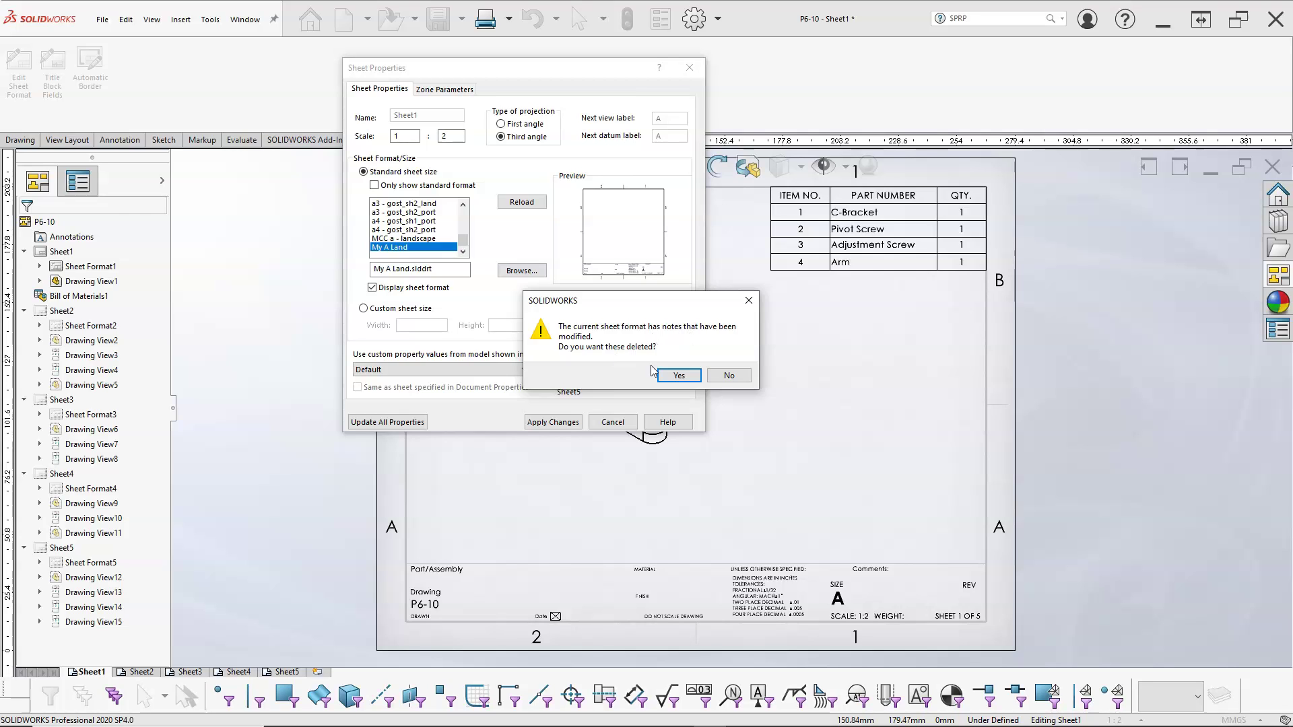
click(678, 376)
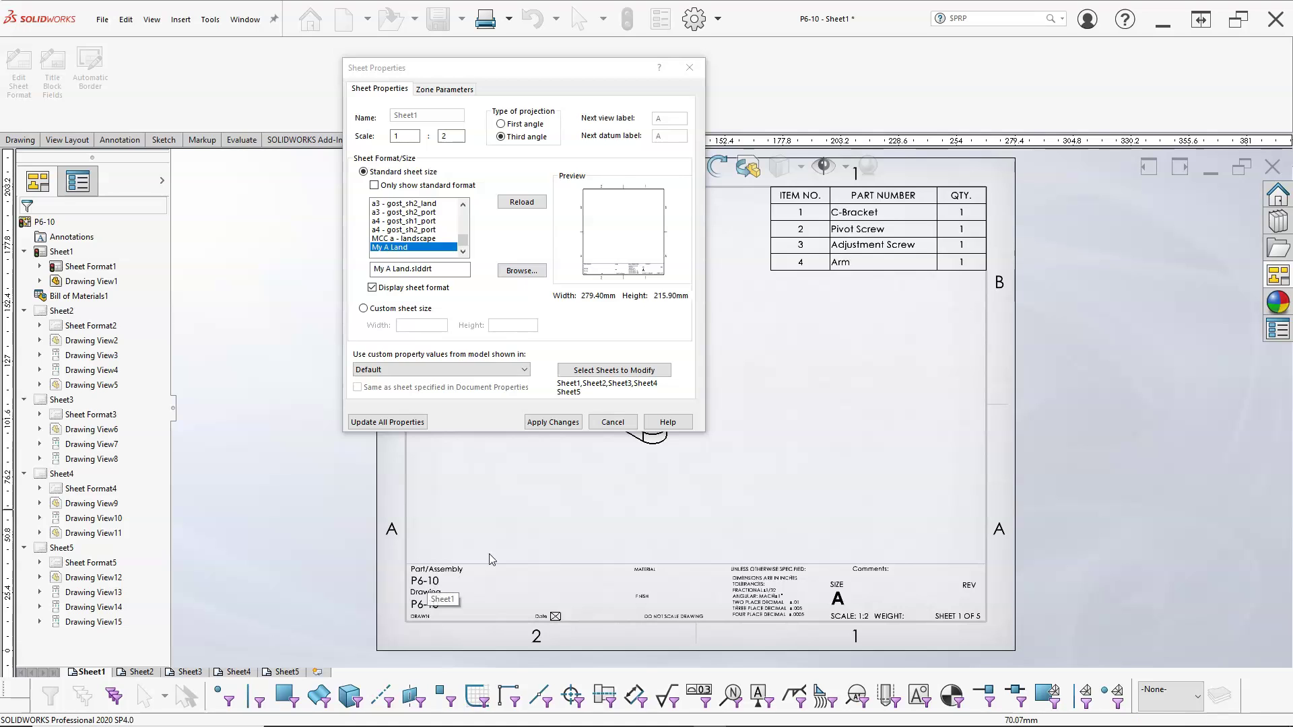
click(553, 421)
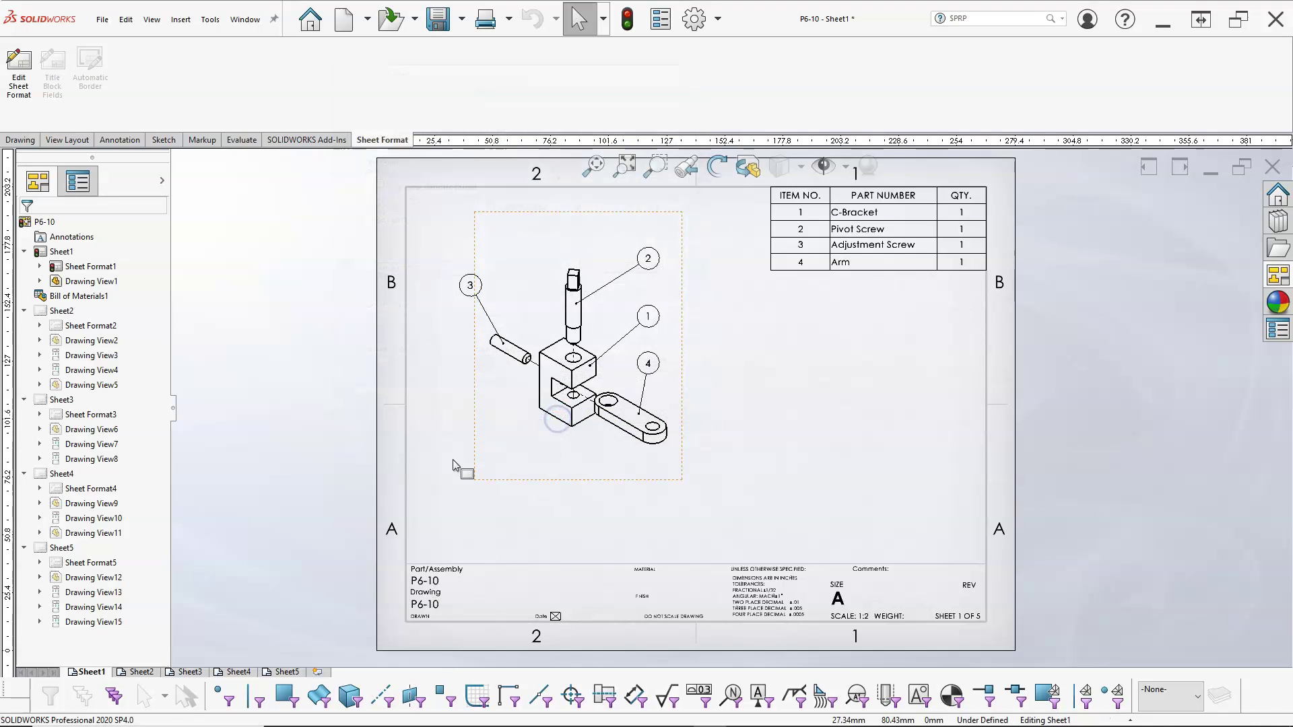
Switch to Sheet2, check its title block in sheet format editing, and return to the sheet.
click(144, 672)
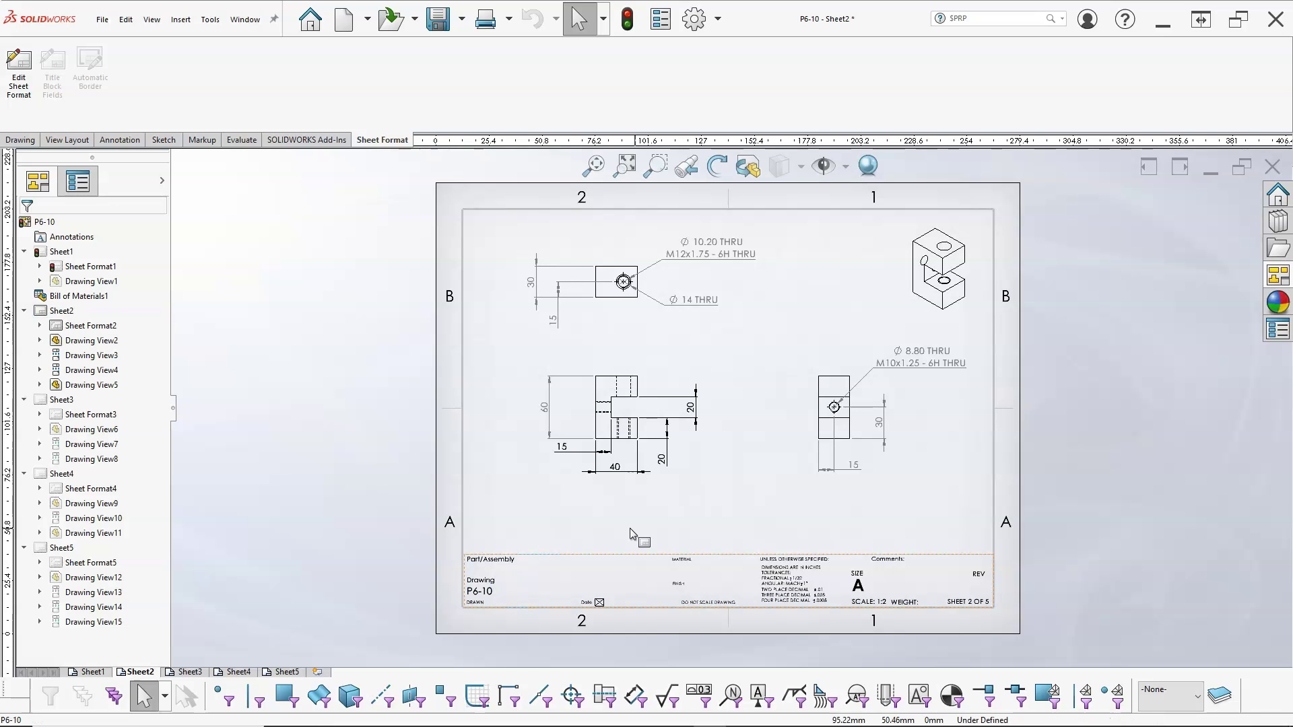
scroll(758, 531, down, 2)
right_click(702, 484)
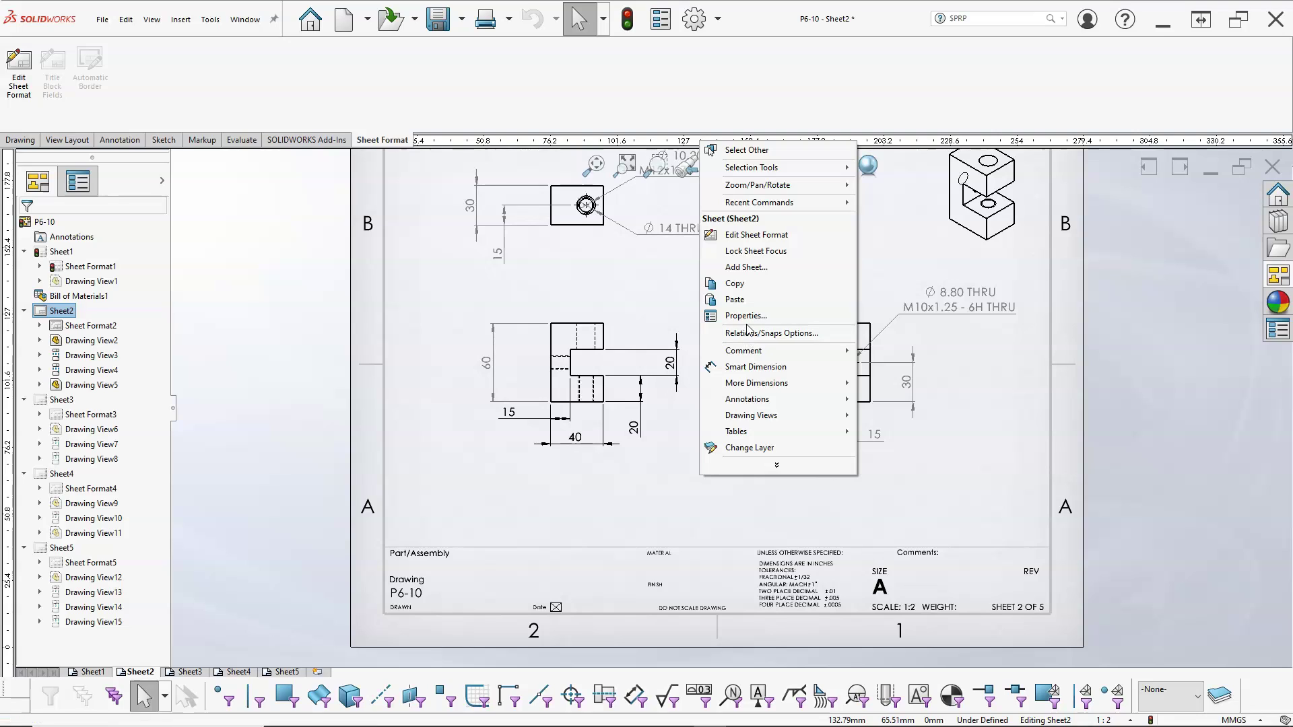
click(747, 235)
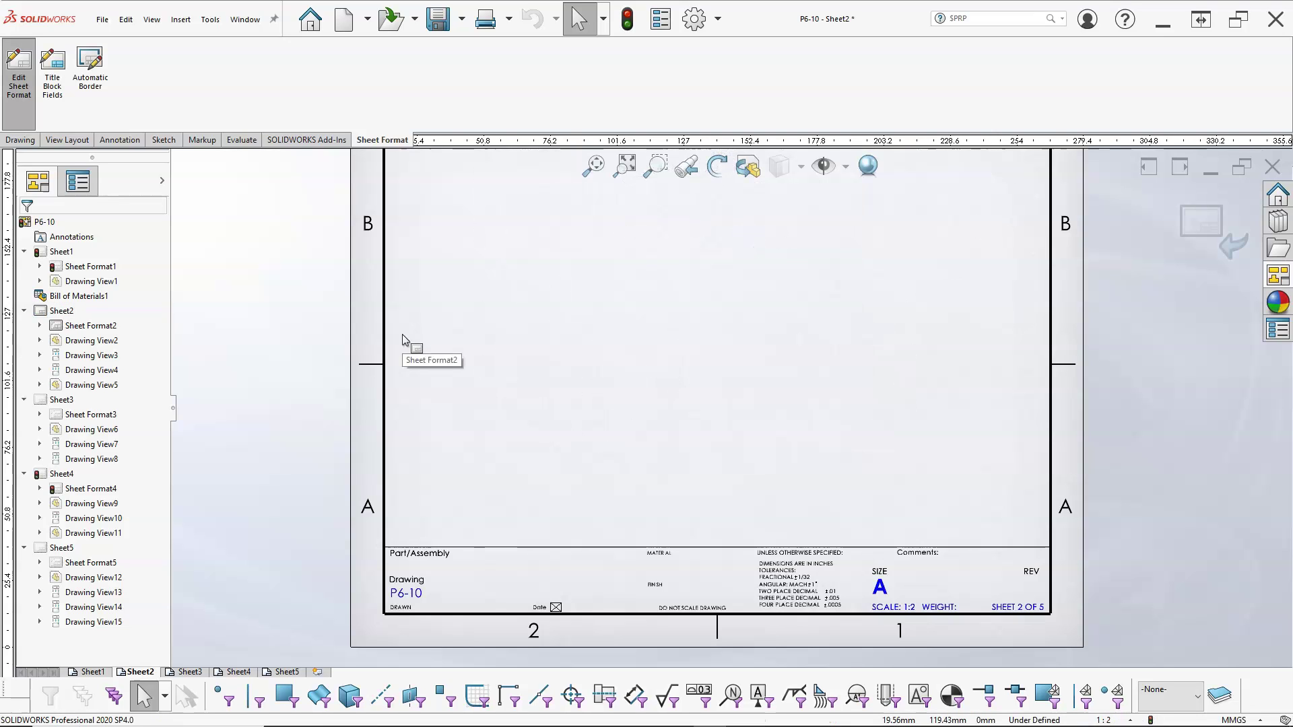
click(1202, 226)
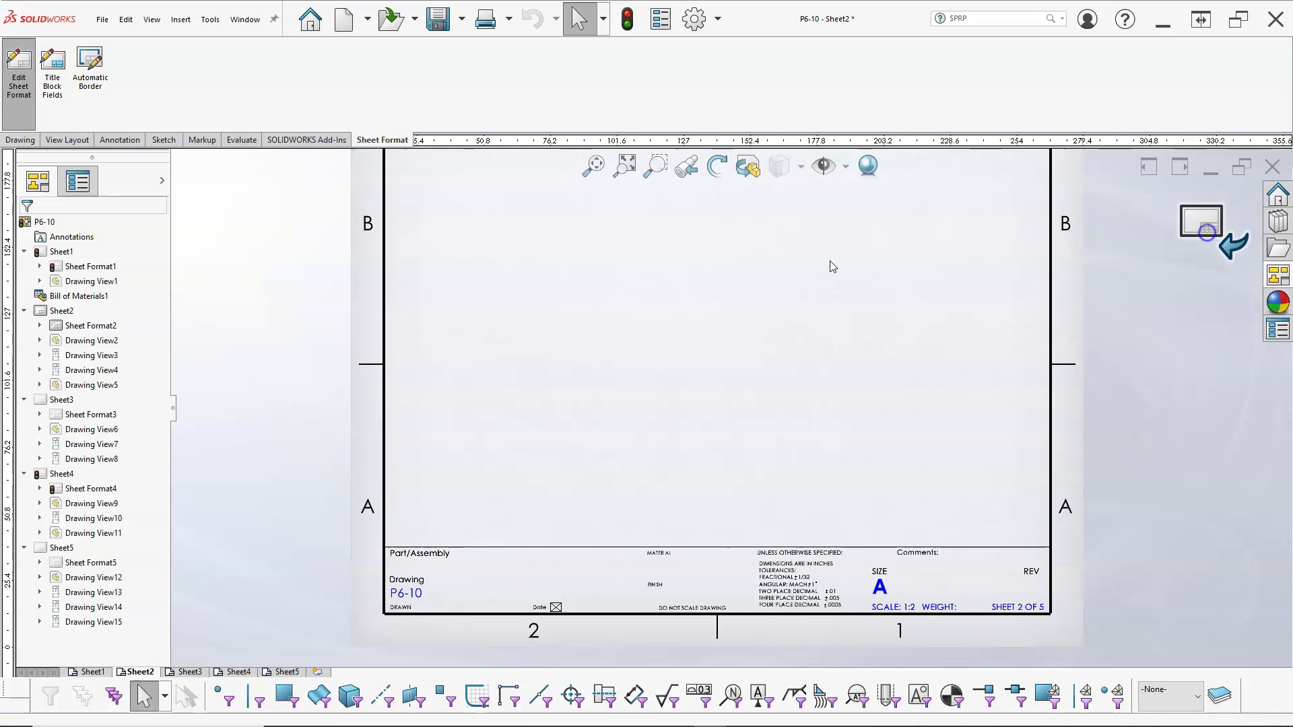
Reload Sheet2's My A Land format with modified notes deleted, turn off Same as sheet specified in Document Properties, and apply.
right_click(690, 496)
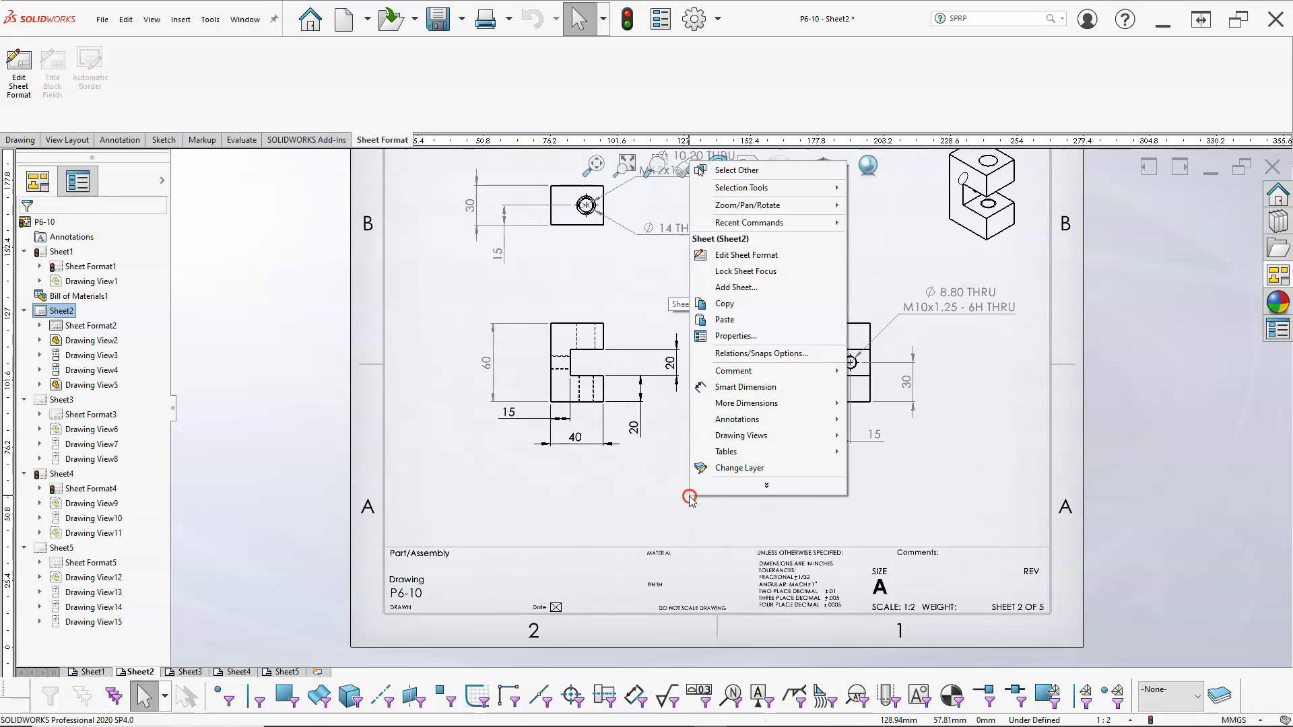
click(747, 336)
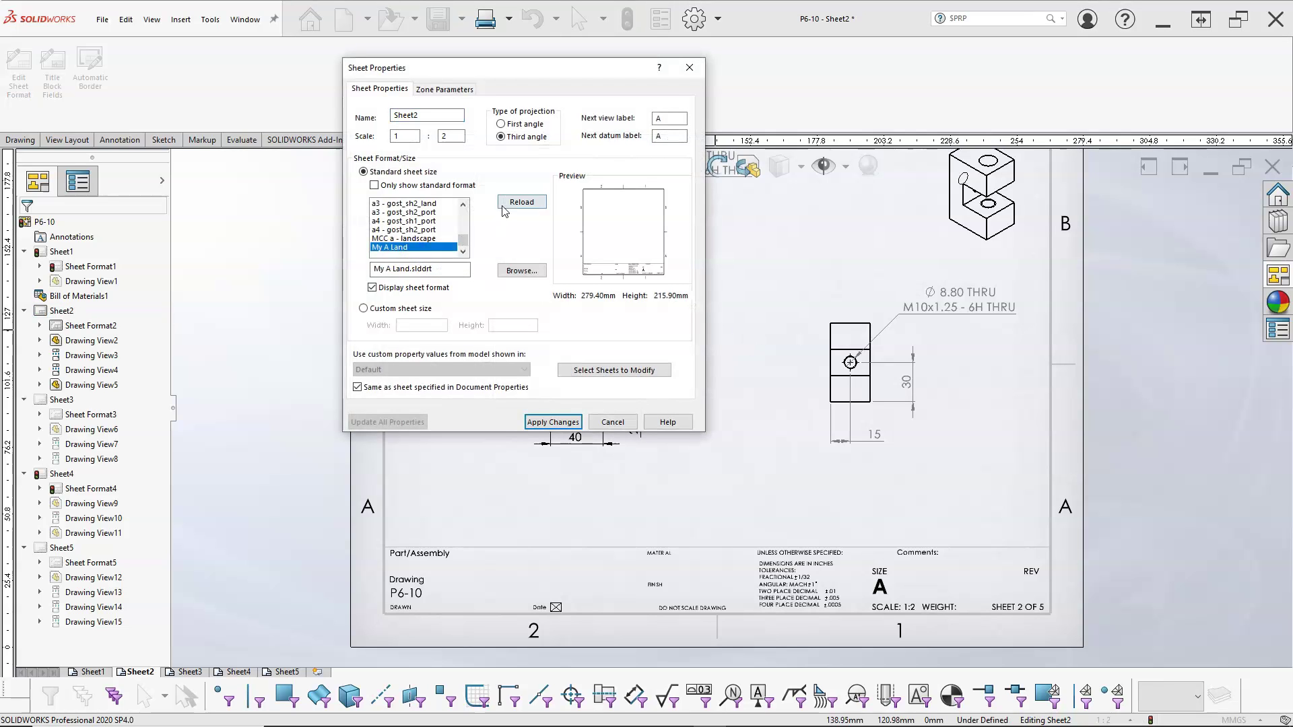
click(551, 423)
click(682, 377)
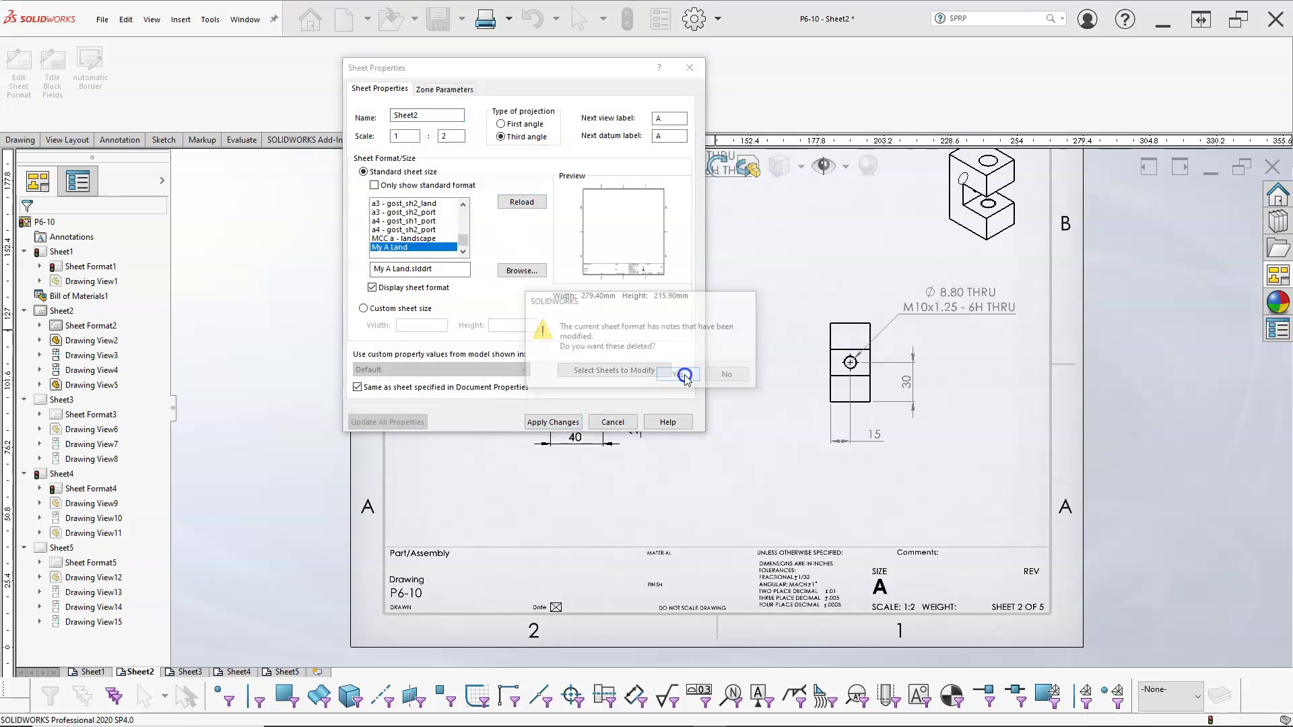
click(357, 388)
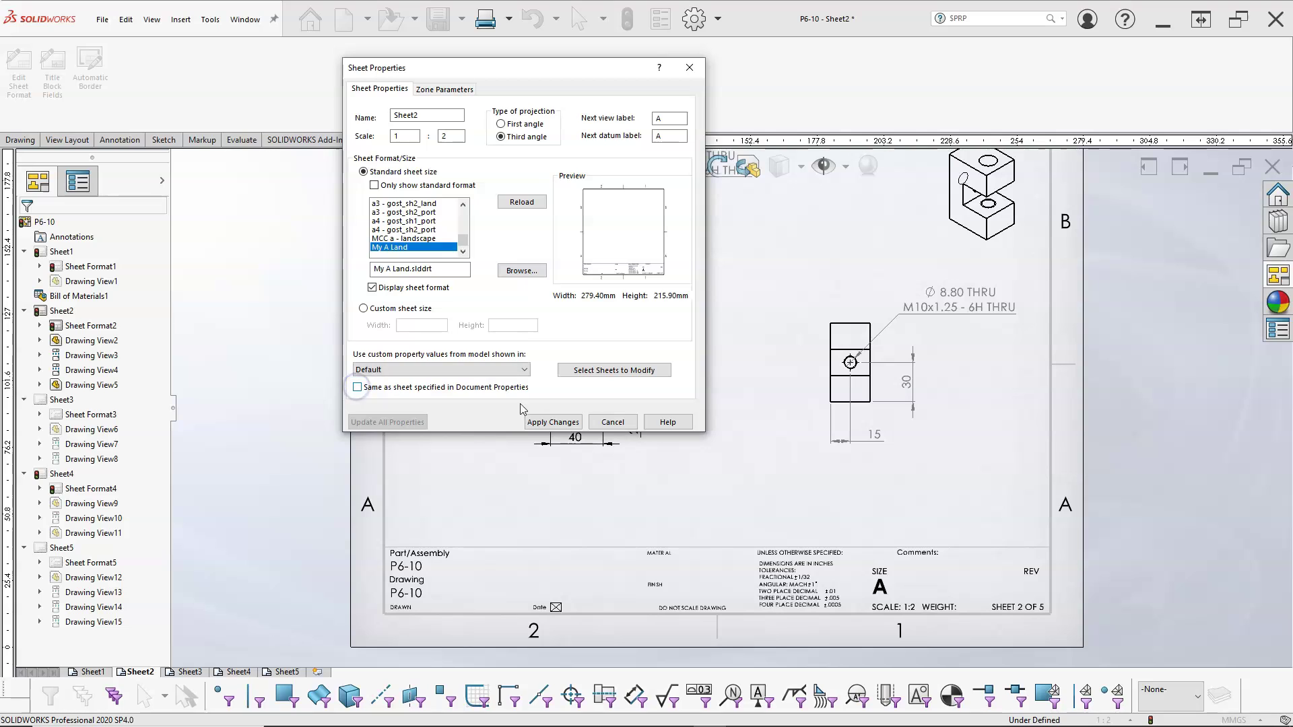
click(551, 423)
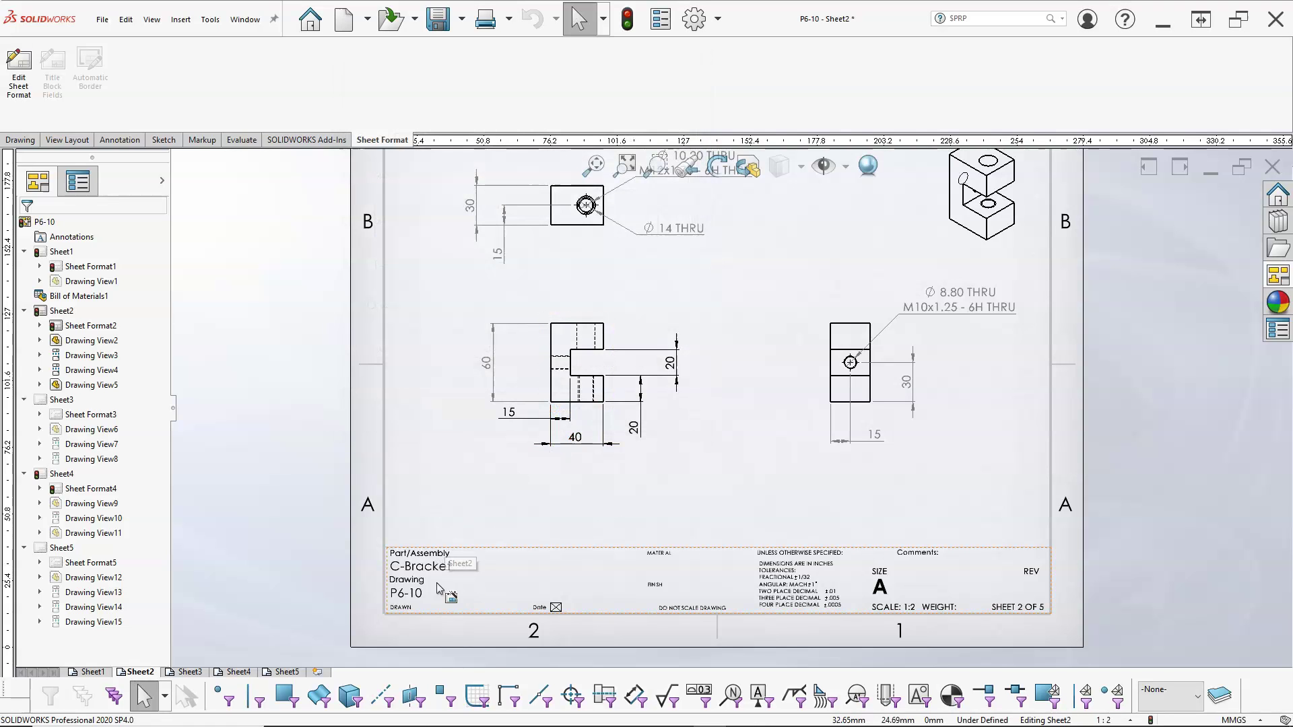
On Sheet3, turn off Same as sheet specified in Document Properties, reload the My A Land format with modified notes deleted, and apply.
click(188, 672)
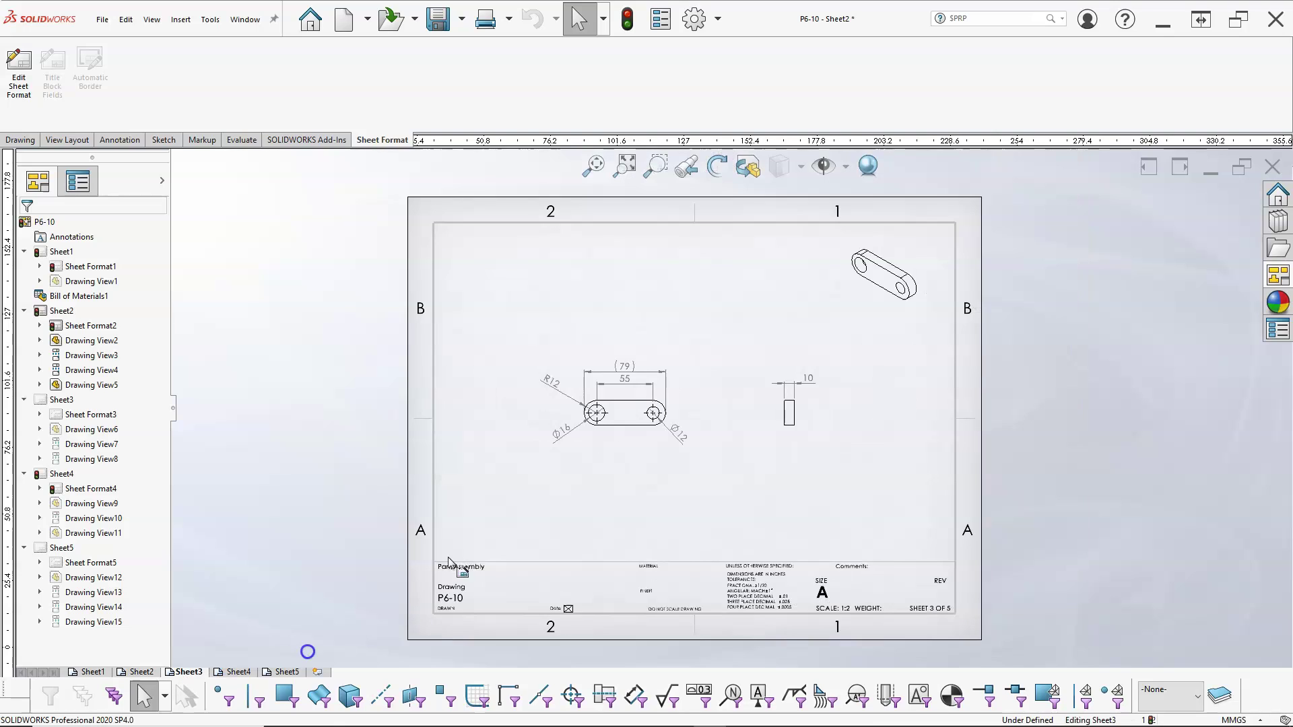
right_click(578, 496)
click(630, 335)
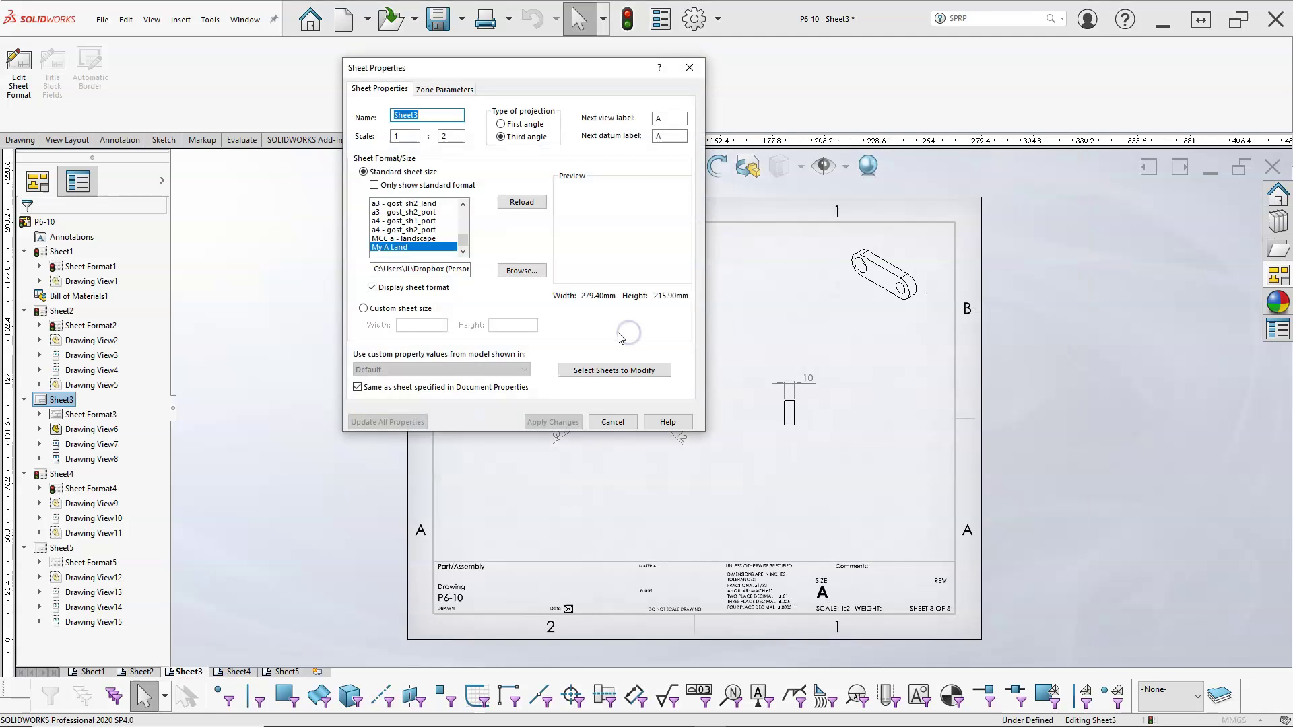
click(357, 387)
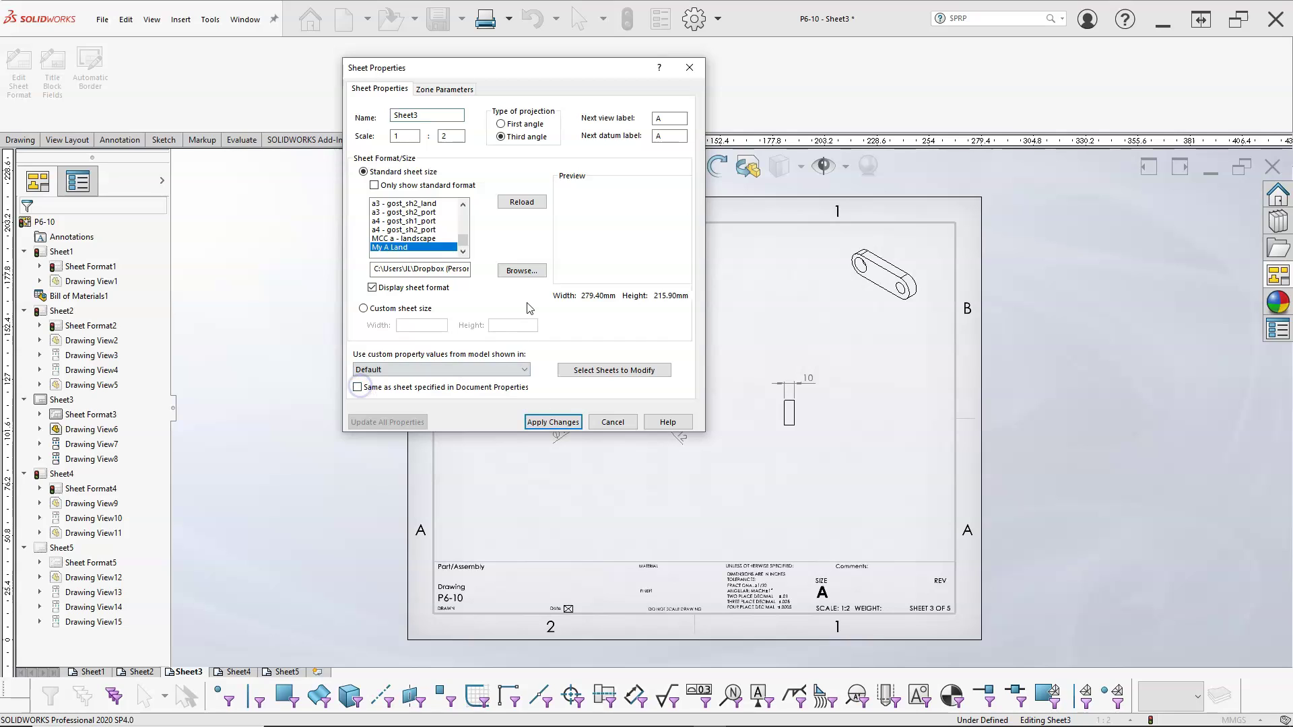
click(522, 202)
click(677, 375)
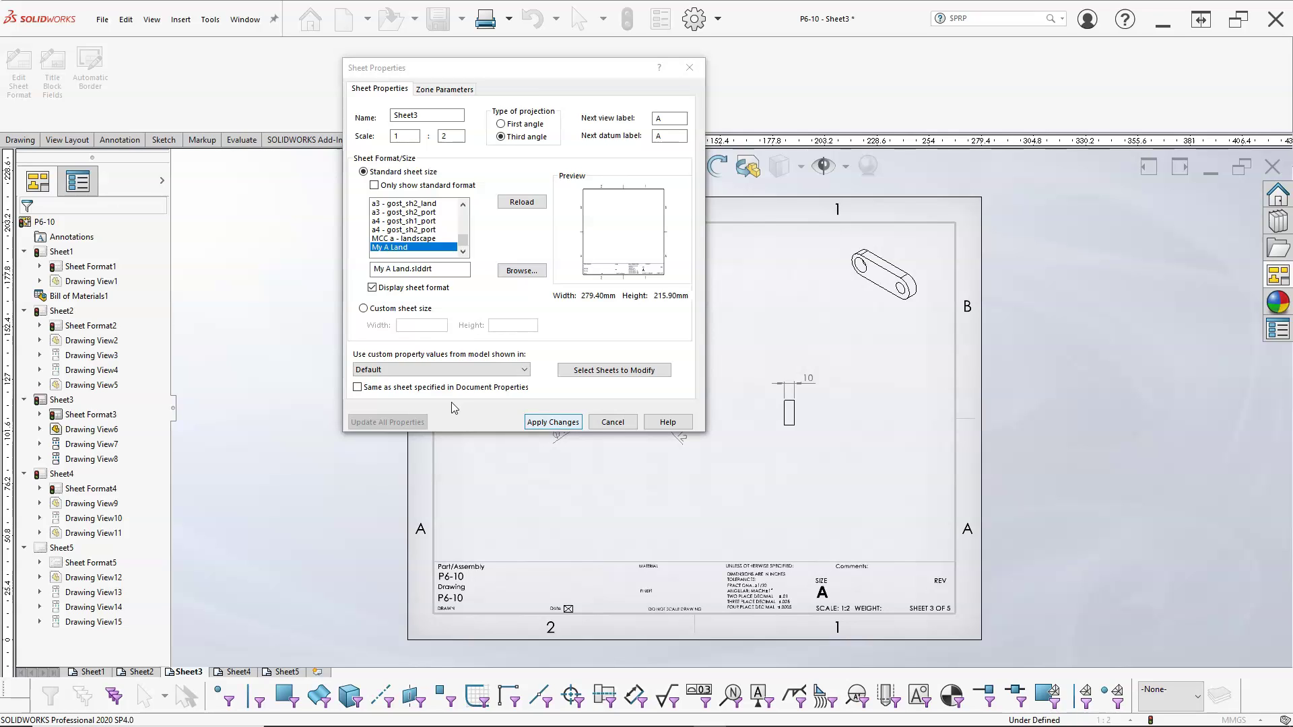
click(551, 422)
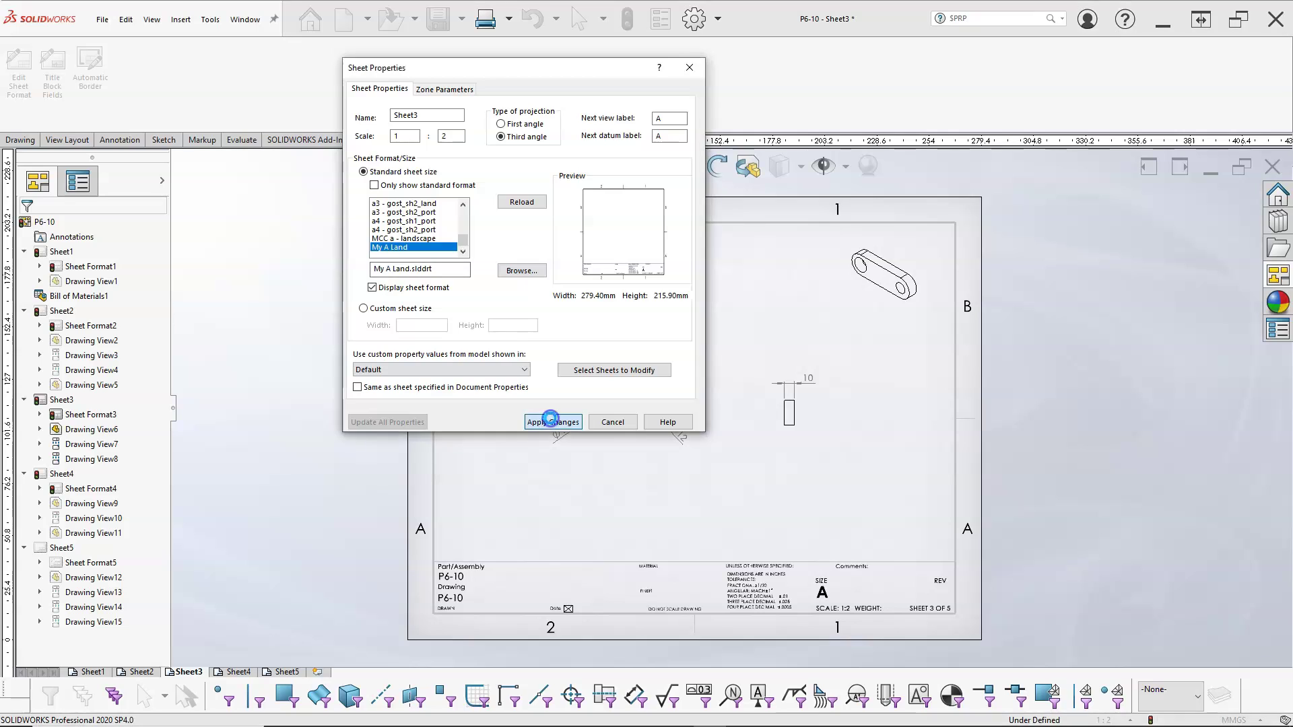
right_click(497, 462)
click(639, 531)
click(757, 530)
On Sheet4, choose the My A Land format, turn off Same as sheet specified in Document Properties, reload the format, and apply.
click(249, 672)
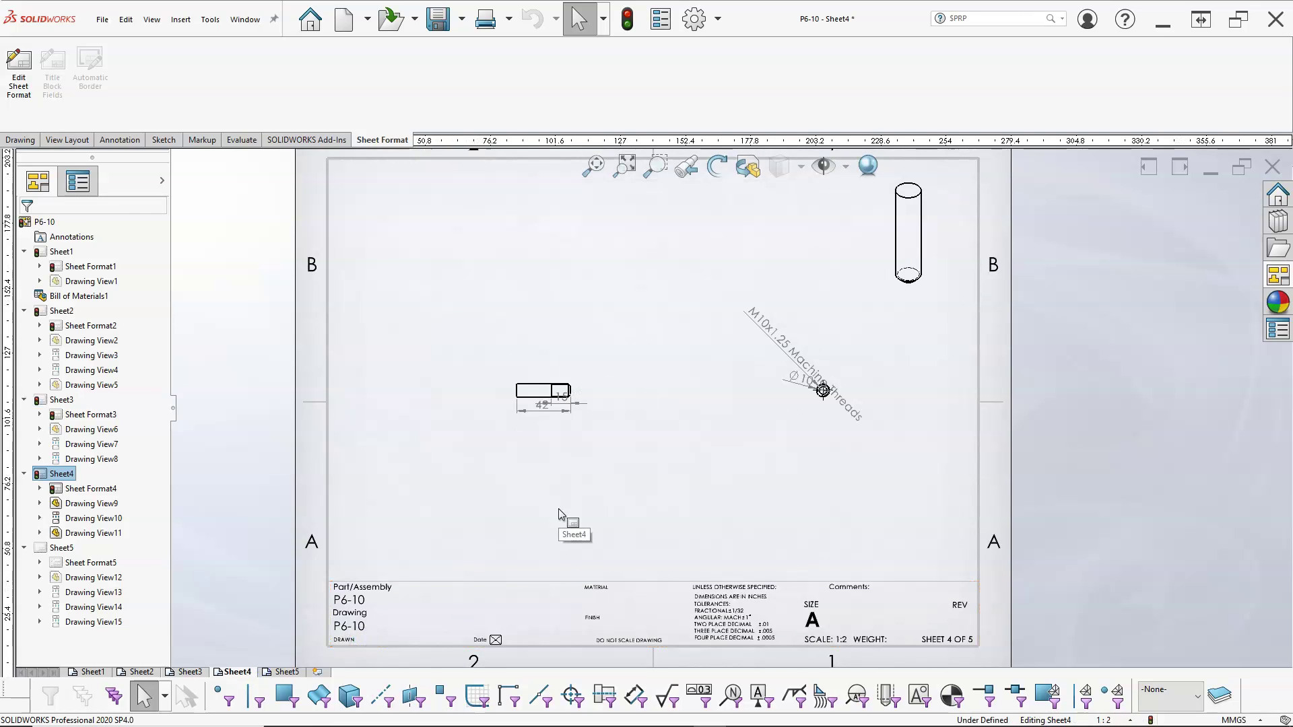
right_click(559, 510)
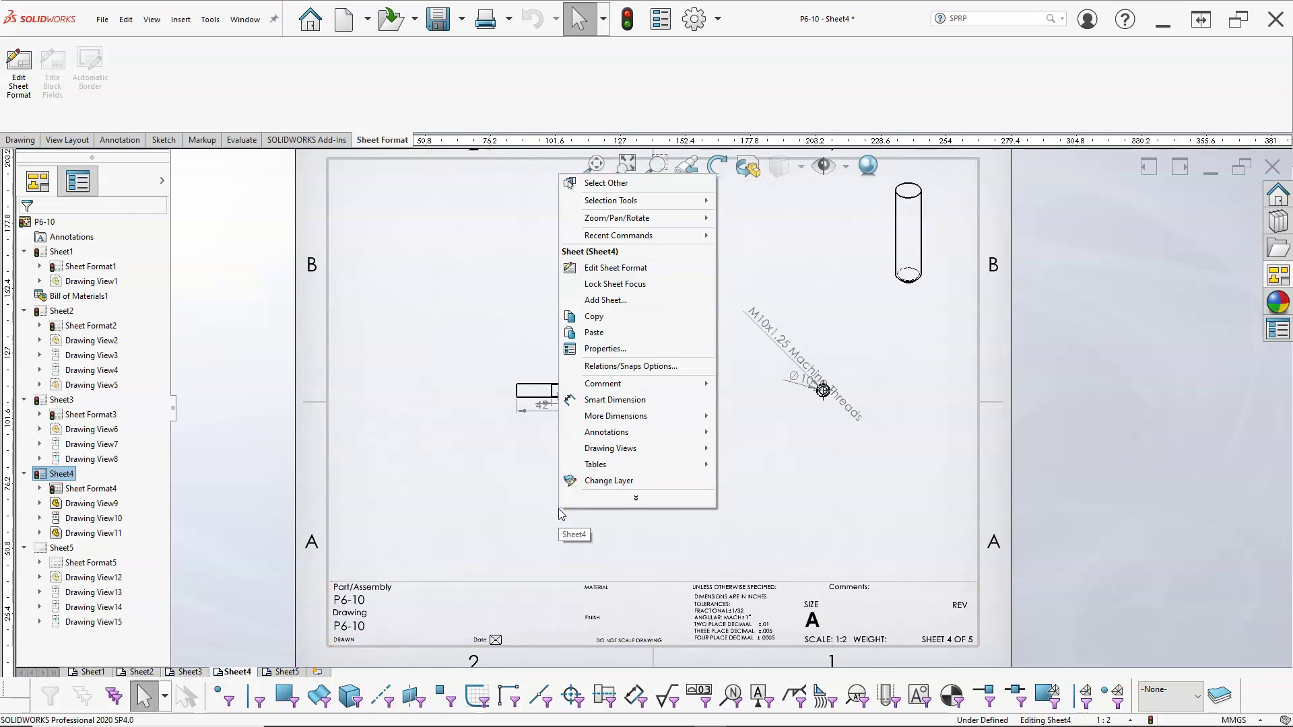
click(604, 348)
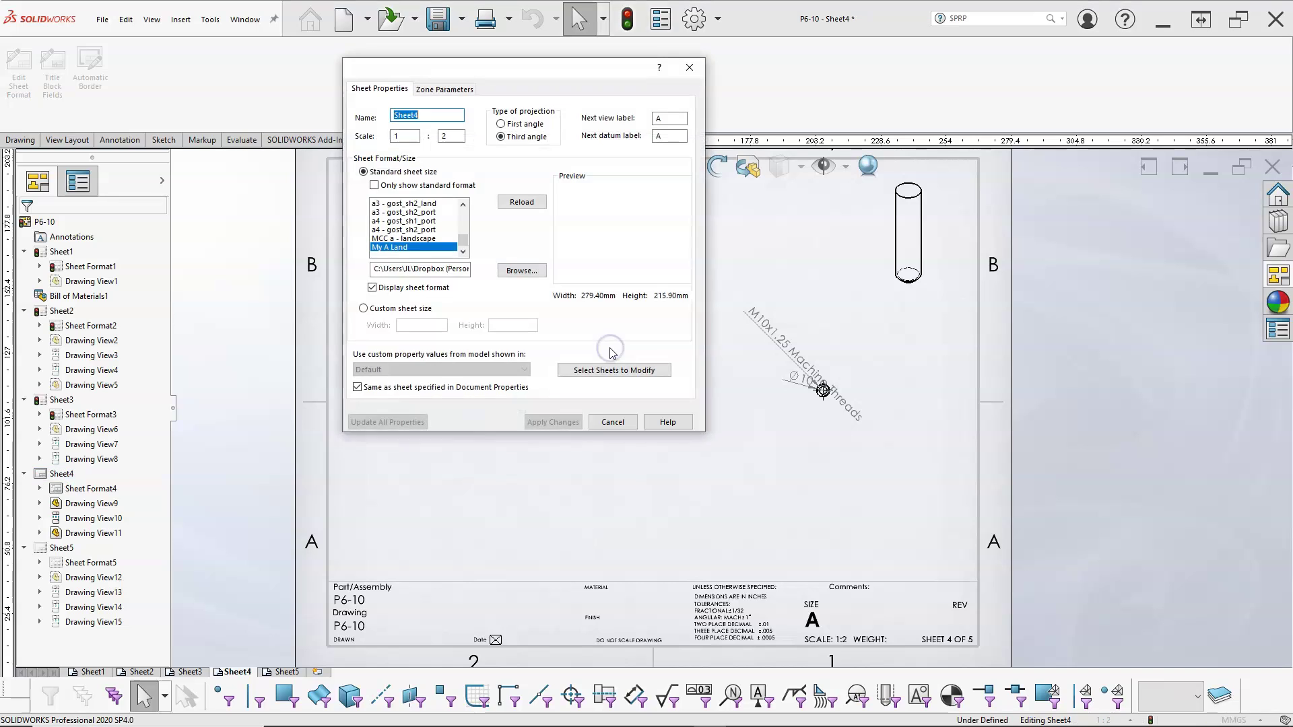
click(412, 250)
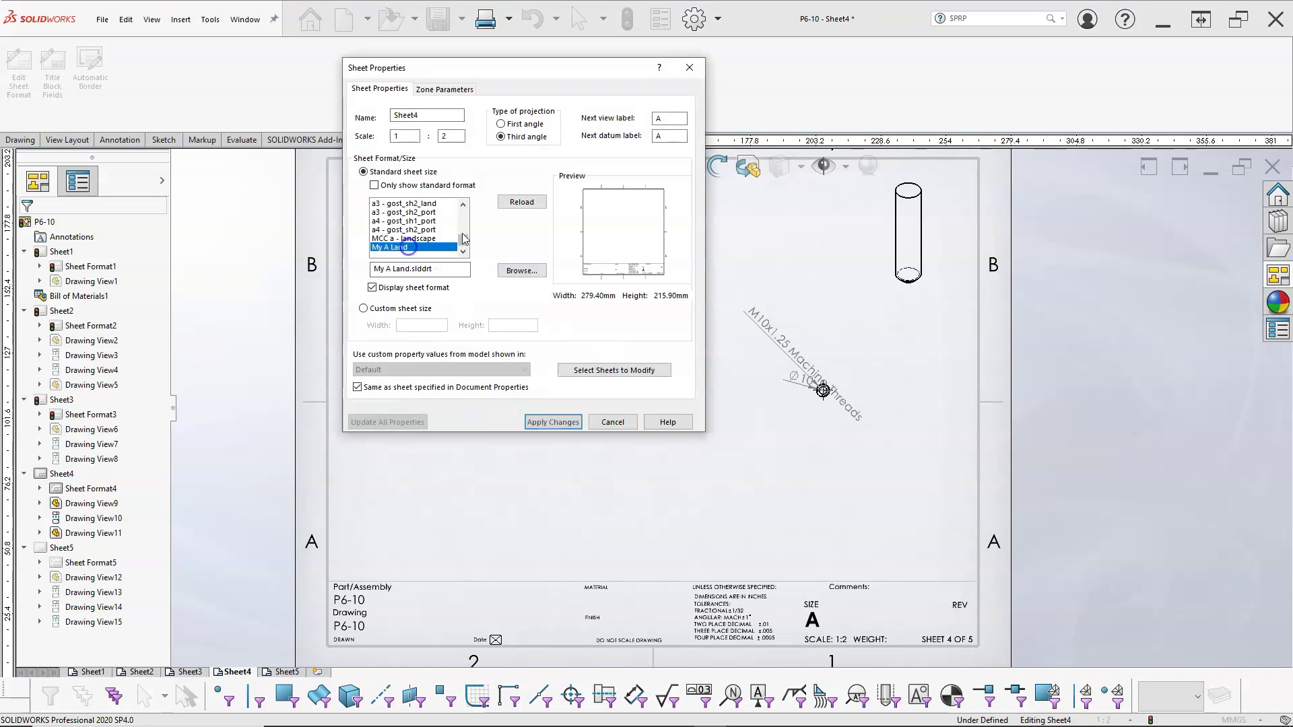
click(358, 388)
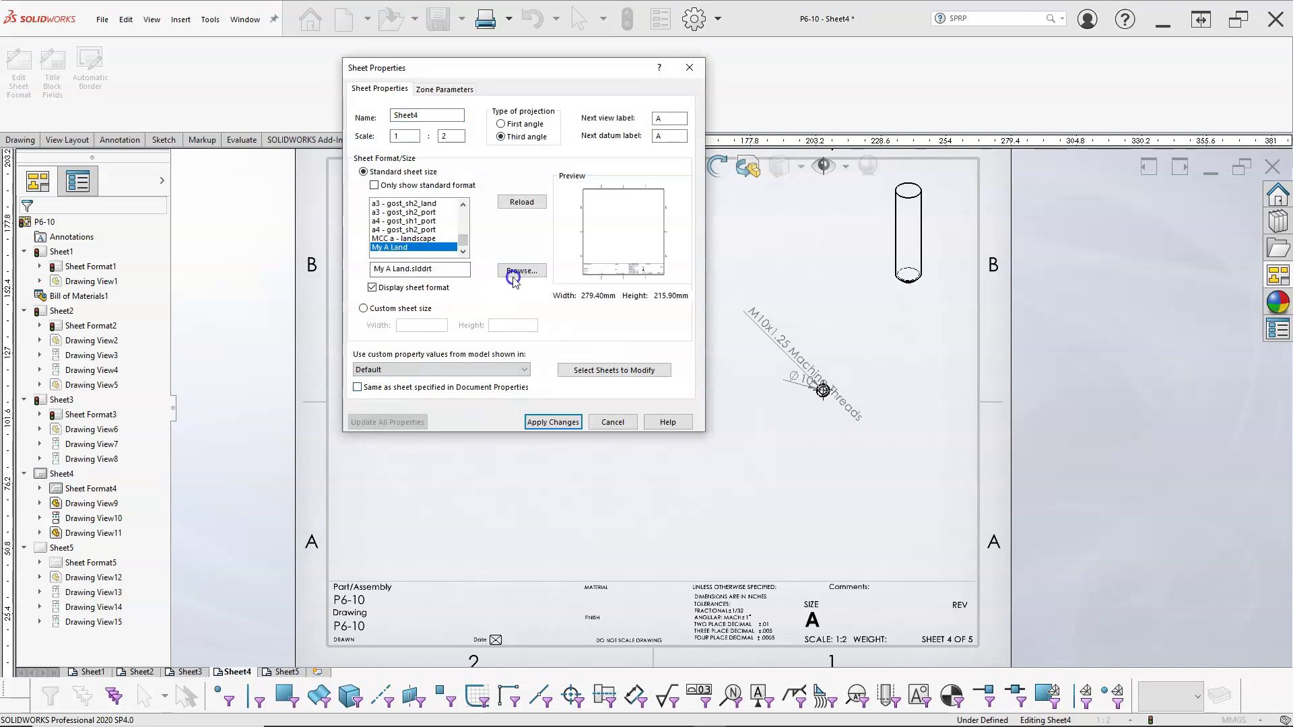
click(523, 203)
click(678, 376)
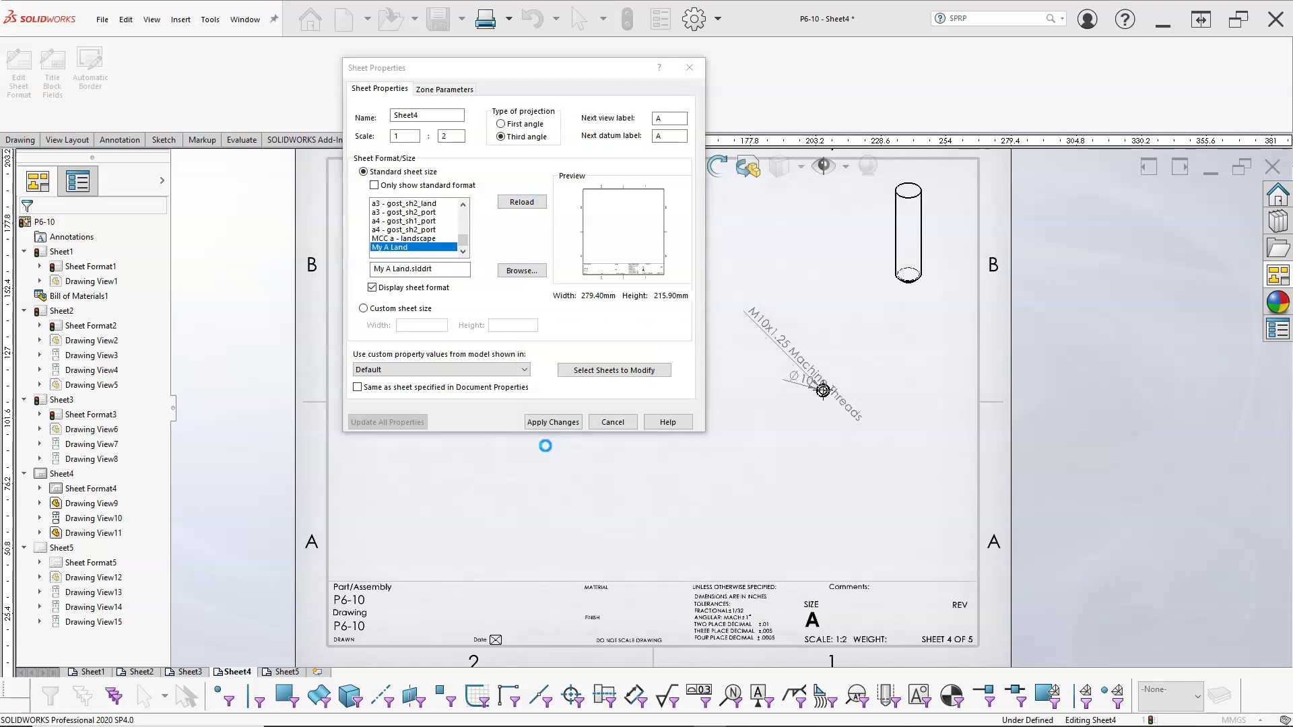
click(551, 422)
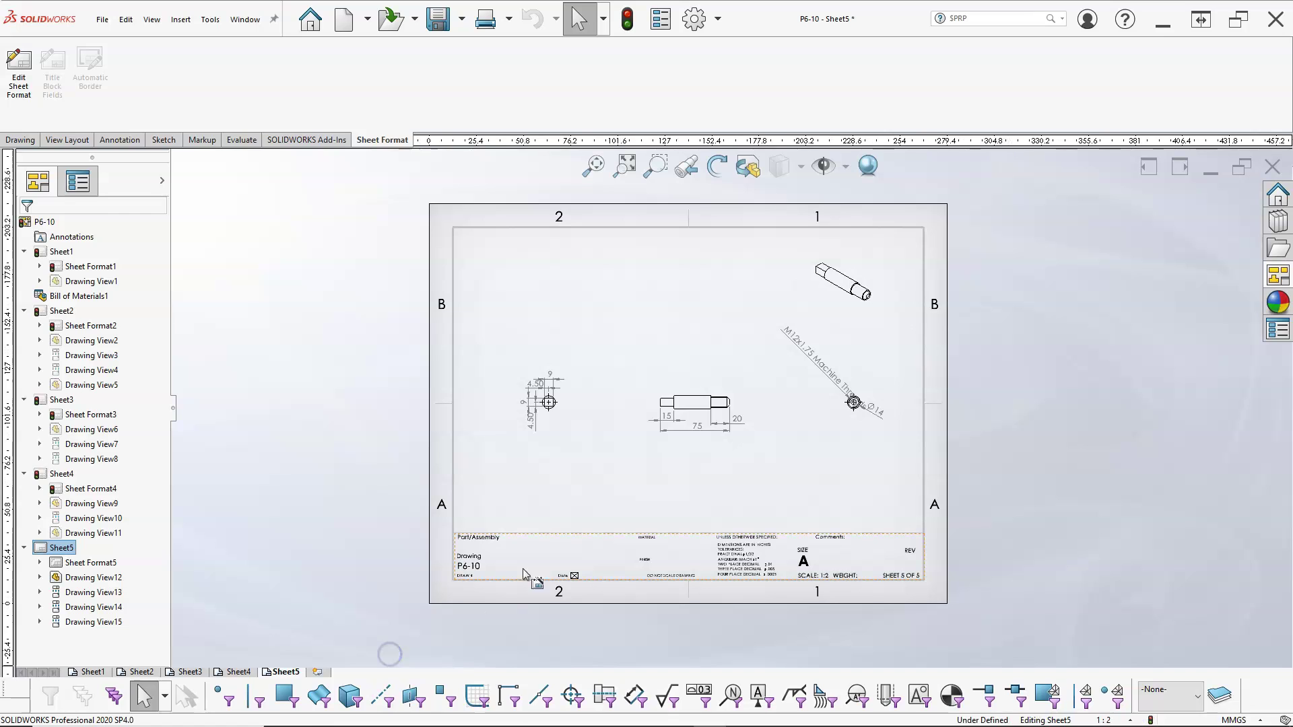
On Sheet5, choose and reload the My A Land format with Same as sheet specified in Document Properties turned off, and apply.
right_click(669, 483)
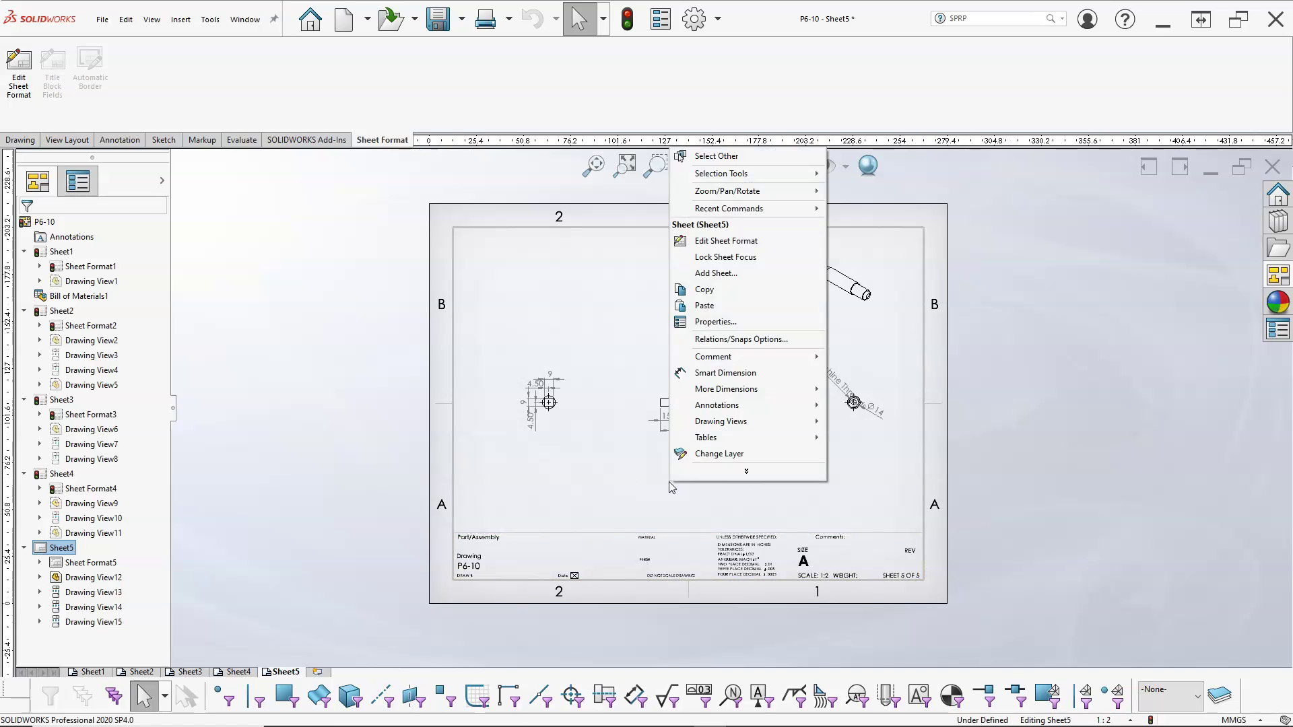
click(724, 329)
click(399, 248)
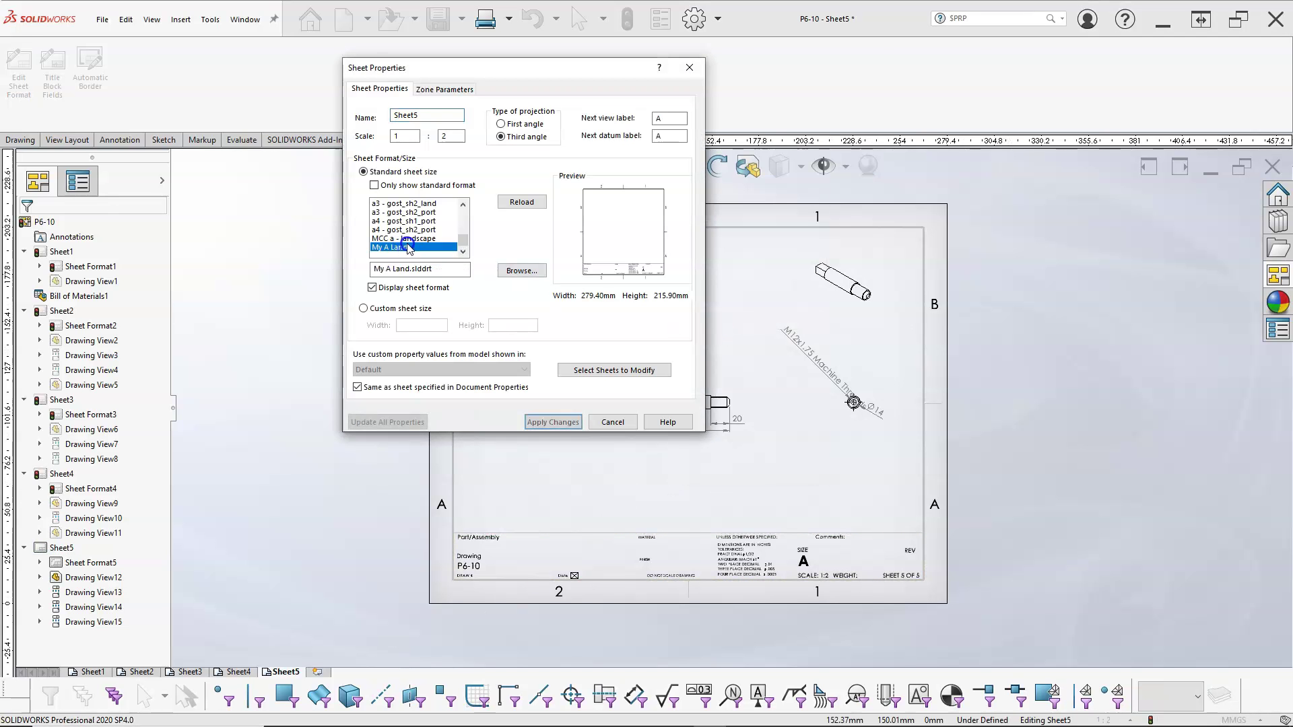
click(358, 387)
click(522, 202)
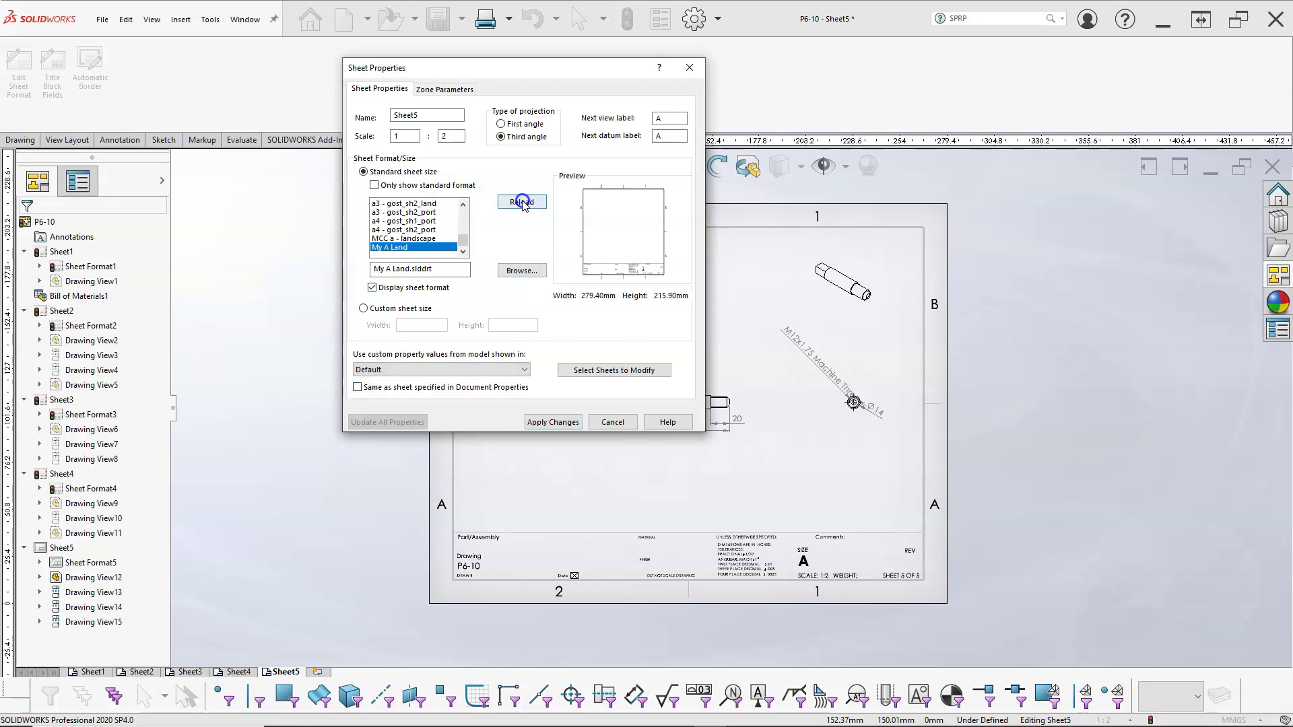
click(674, 376)
click(553, 422)
scroll(586, 551, down, 3)
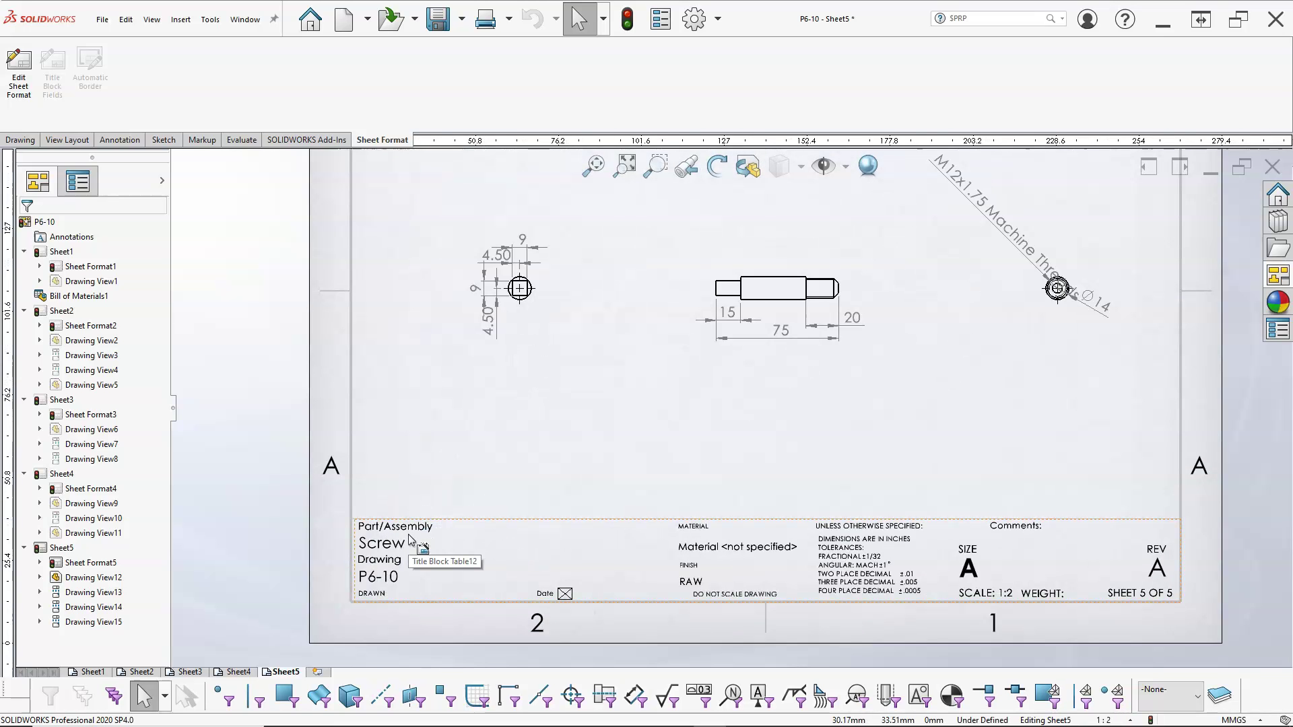
Add a note below the end view on Sheet5, linked to the sheet's model property that gives the text Pivot Screw.
right_click(471, 436)
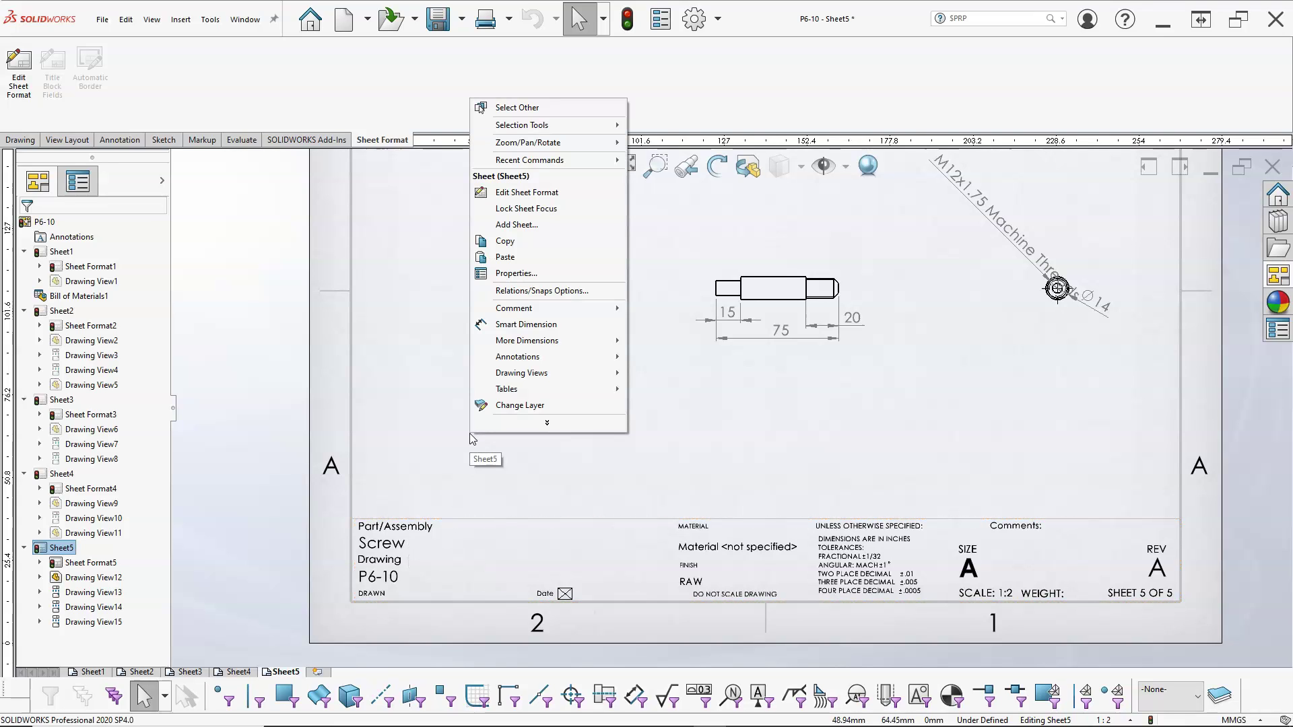
click(147, 86)
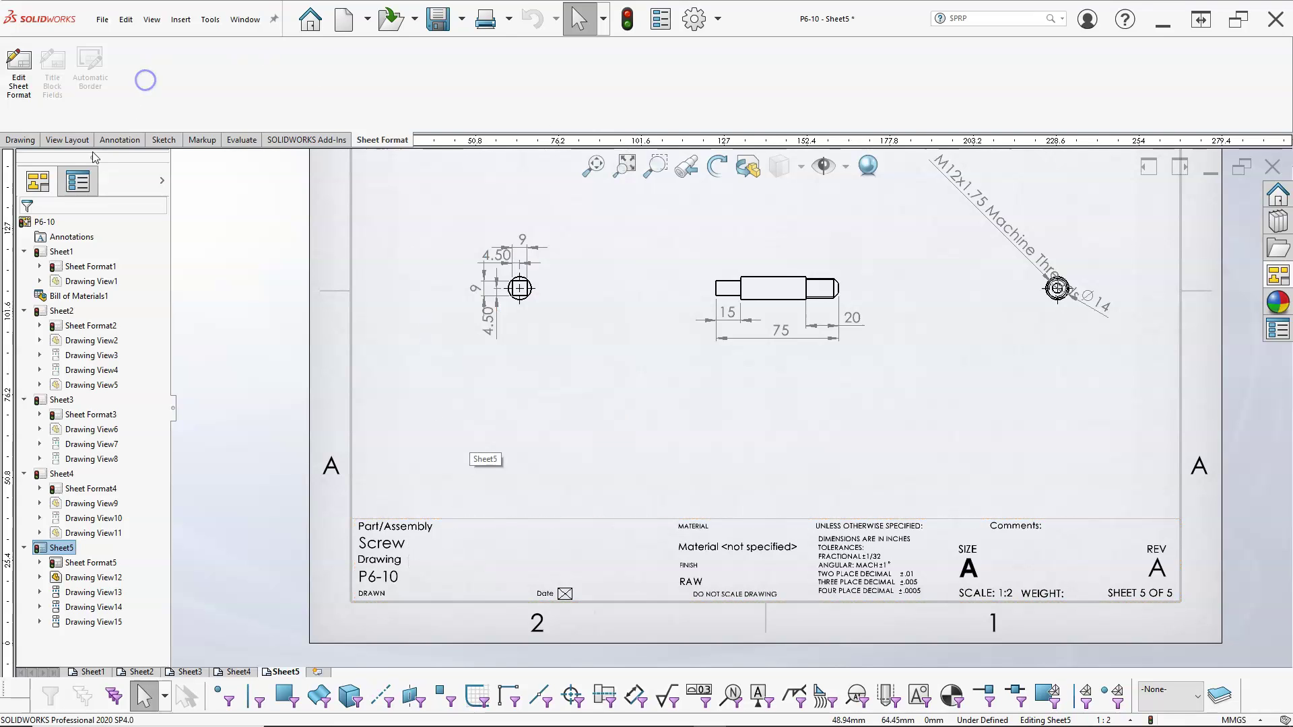
click(120, 140)
click(157, 68)
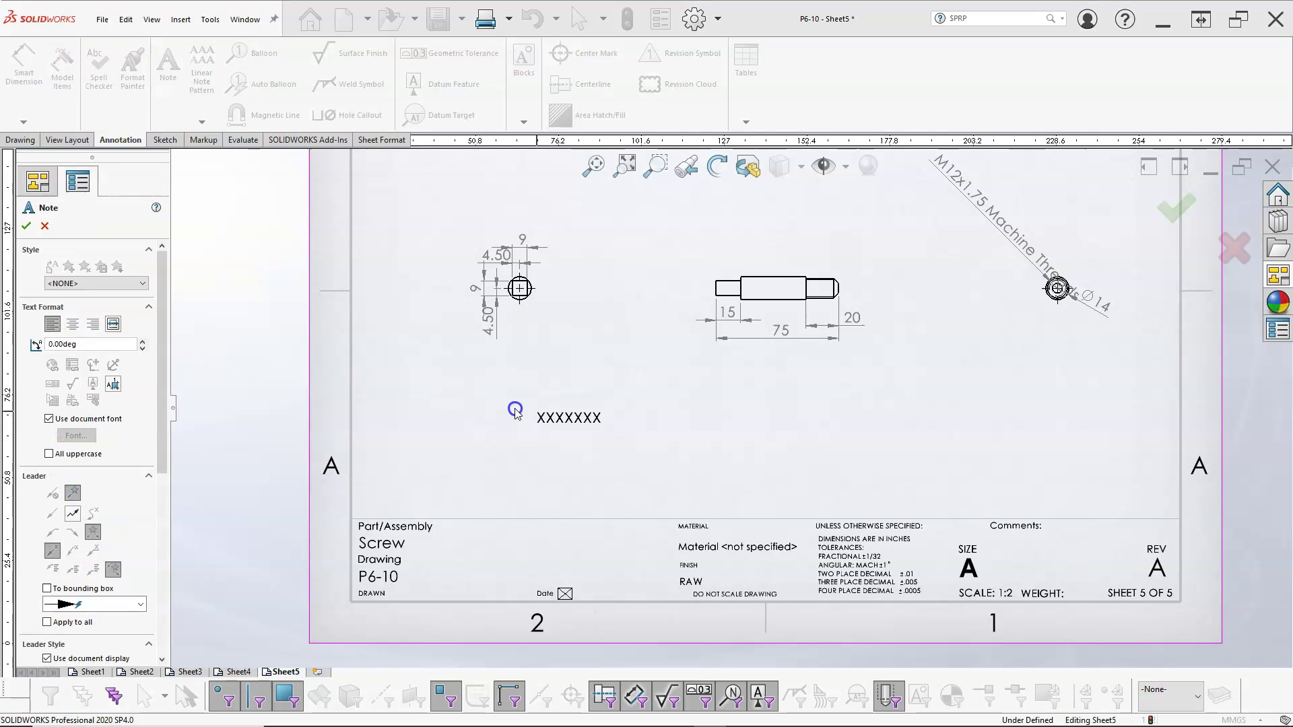
click(510, 412)
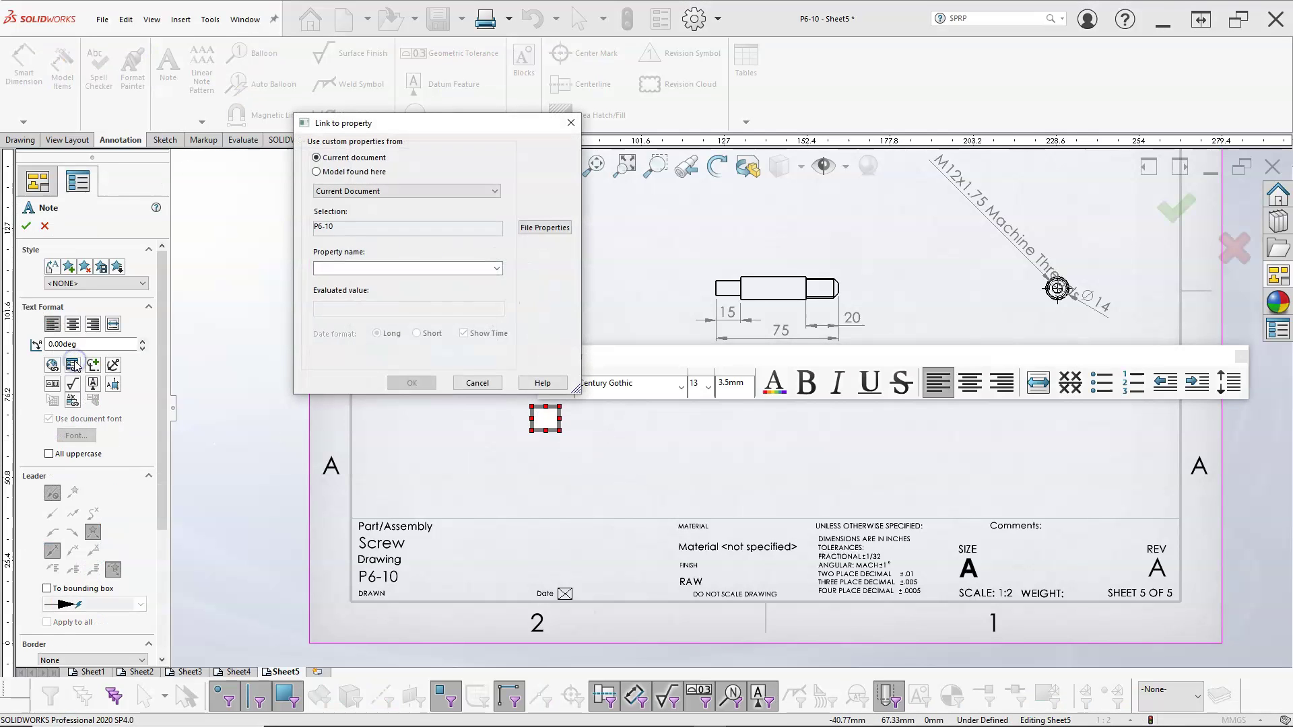
click(351, 172)
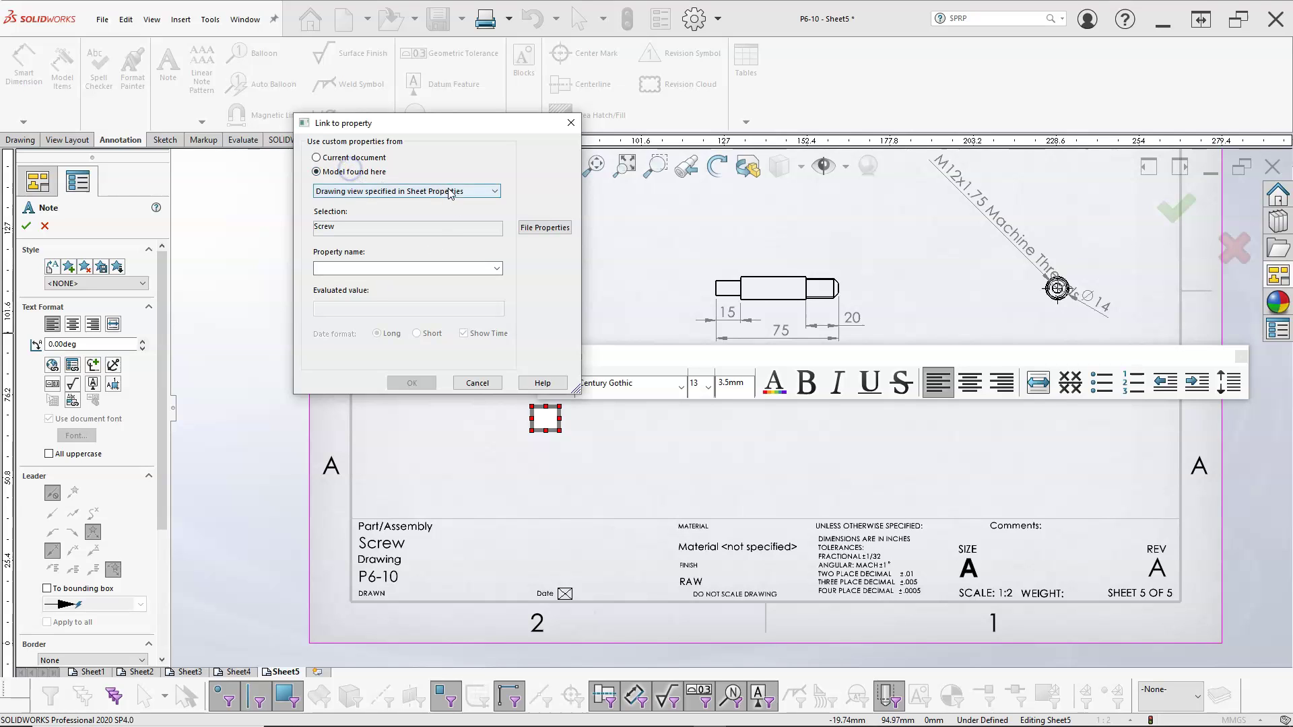
click(497, 269)
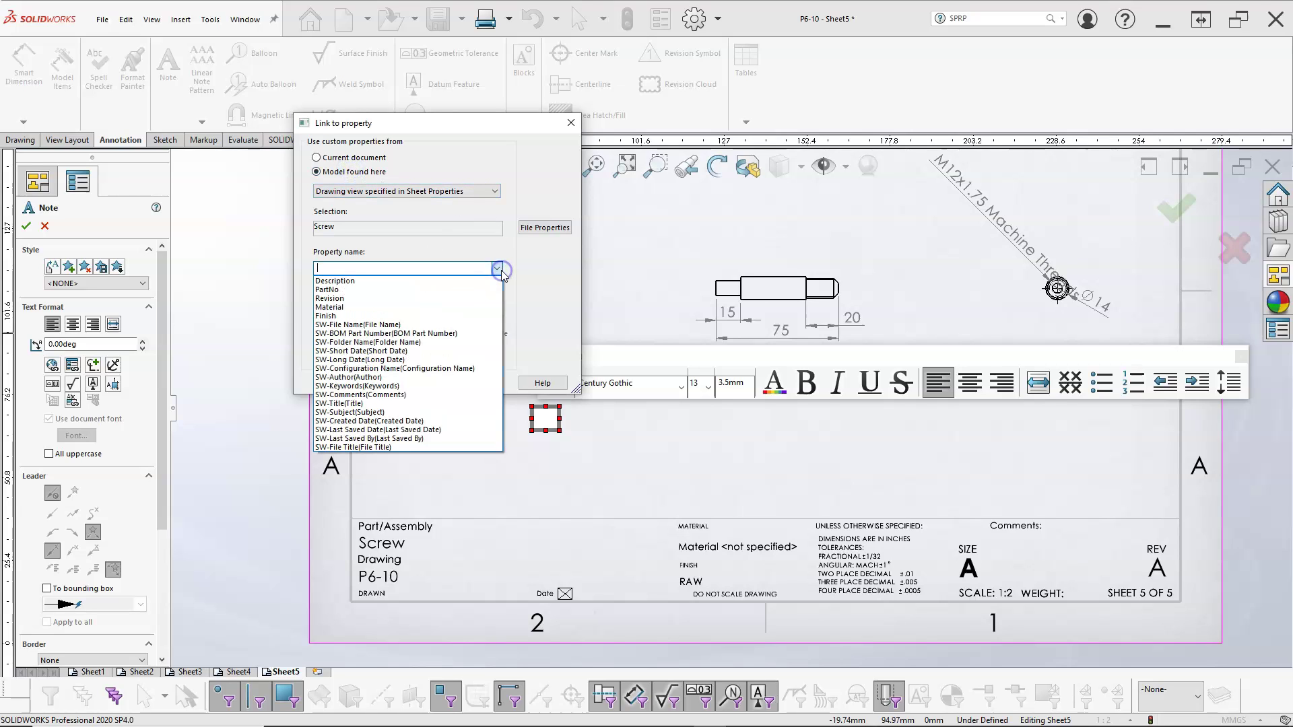
click(390, 369)
click(412, 383)
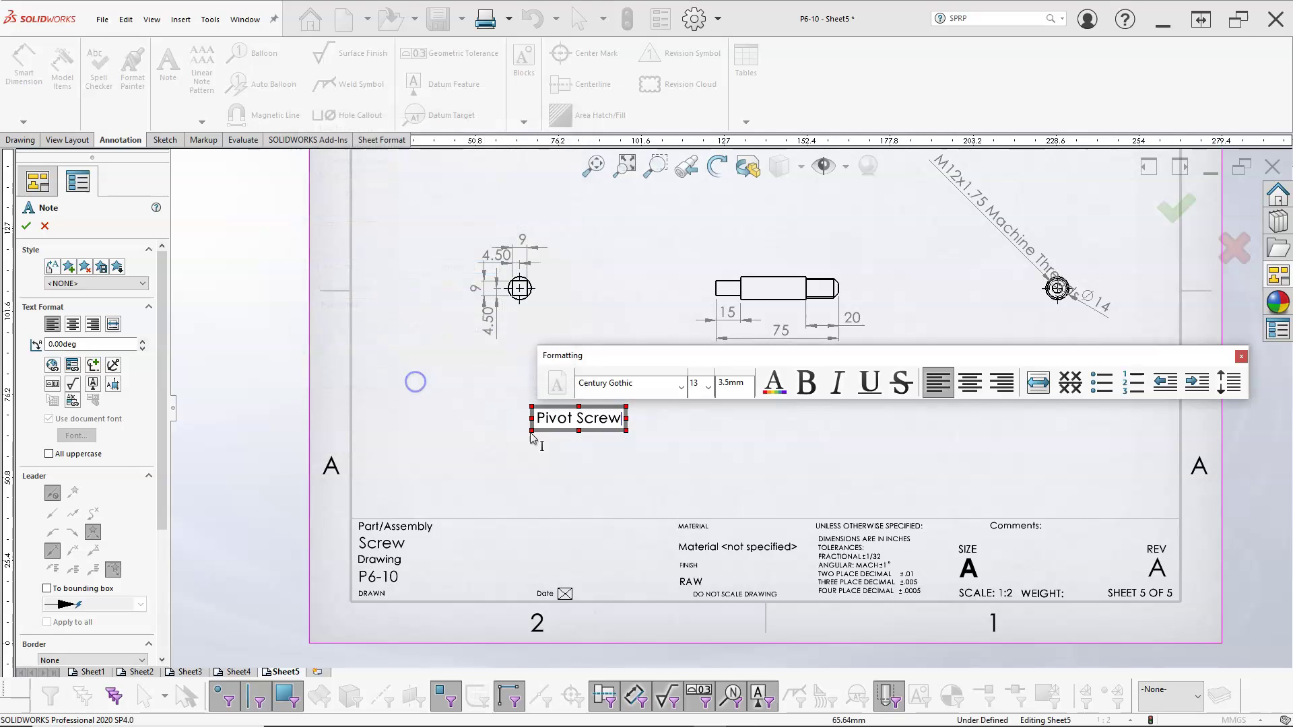
Finish the note without placing another copy and move it down to just above the title block.
click(610, 455)
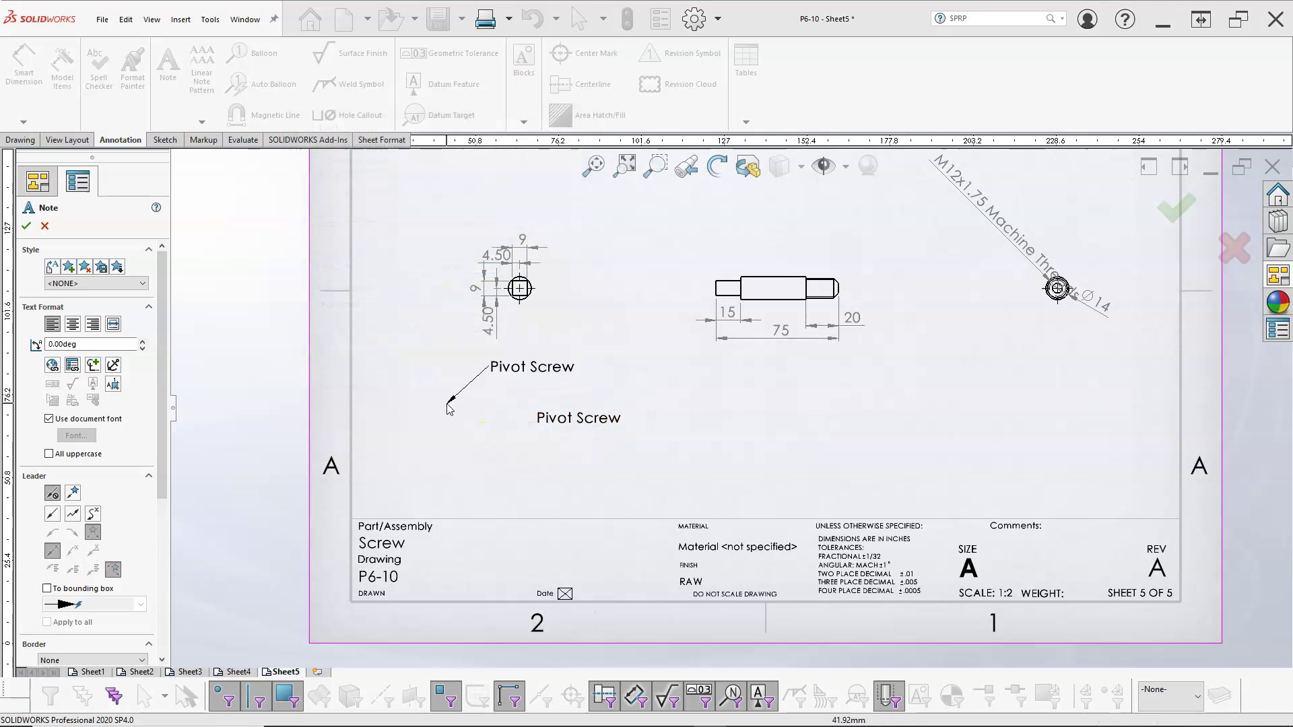
key(Escape)
drag(563, 431, 545, 497)
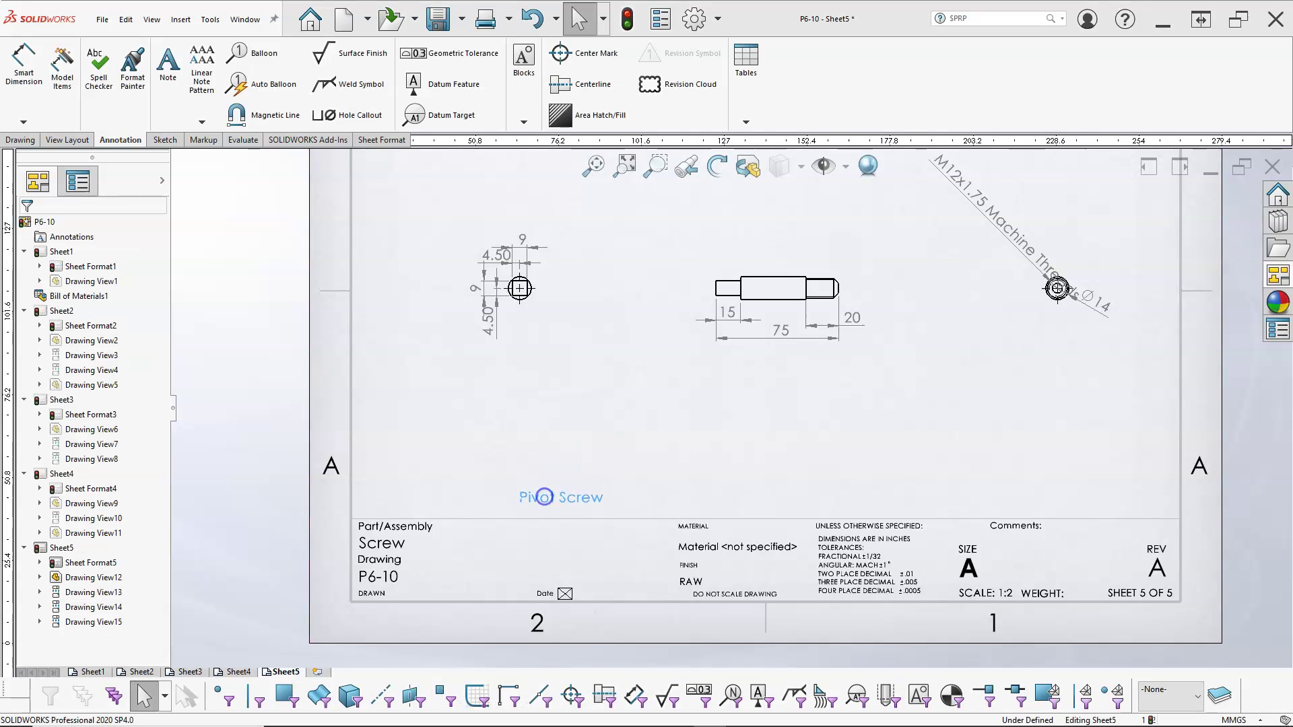
In the drawing's custom file properties, set DrawnBy to the drafter's initials.
click(410, 595)
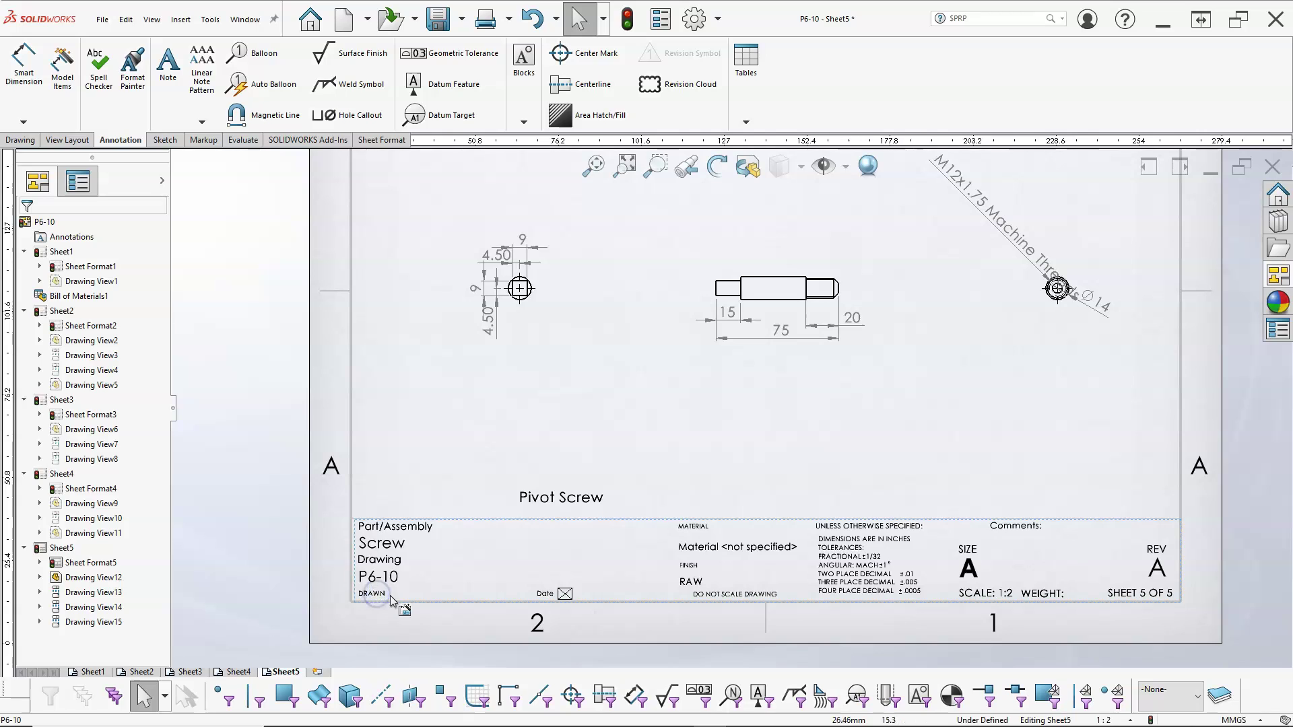
click(545, 407)
click(655, 12)
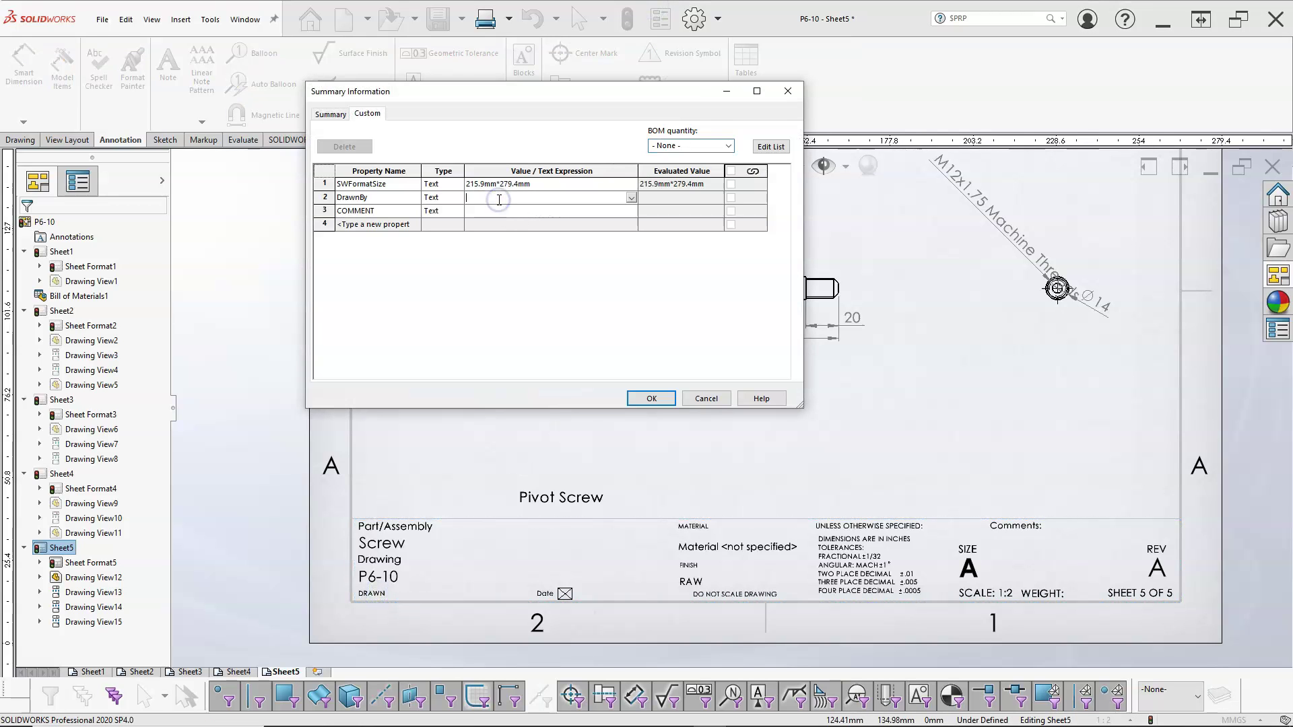
text(JLK)
key(Return)
click(651, 398)
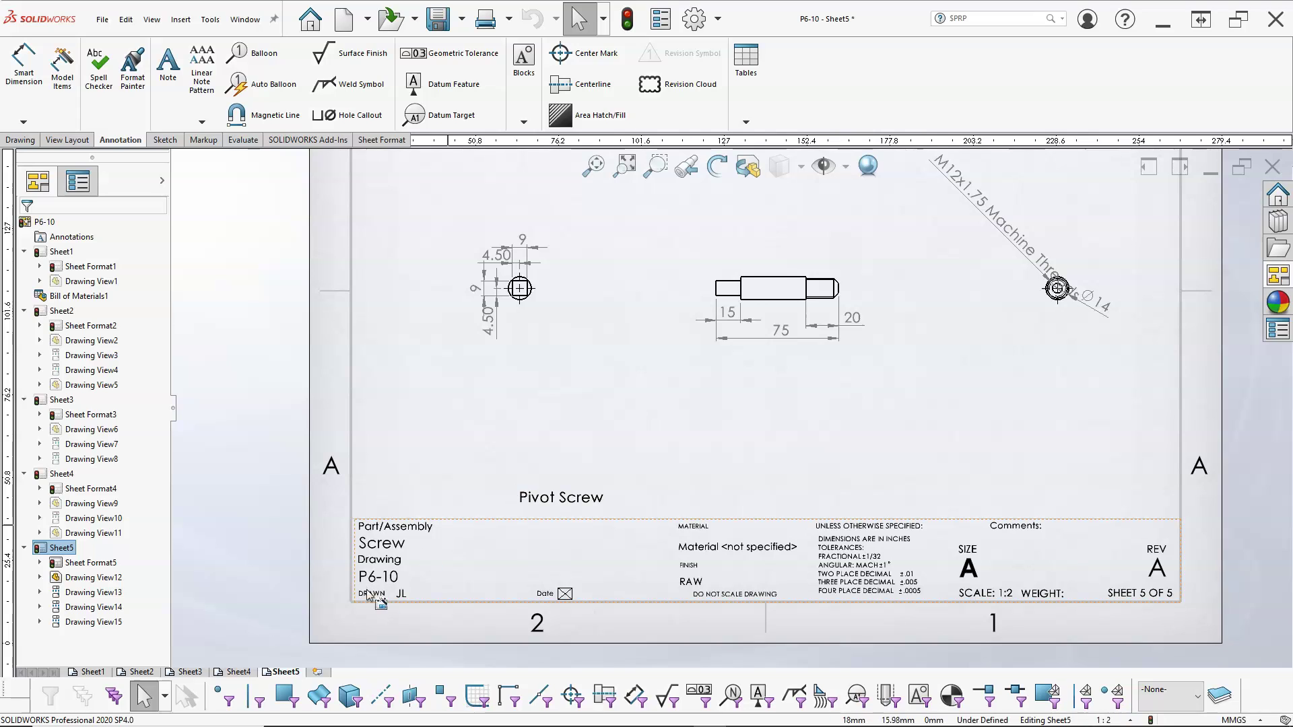
Fill in the title block's Date field with 10/18/2020 and accept the title block data.
double_click(565, 595)
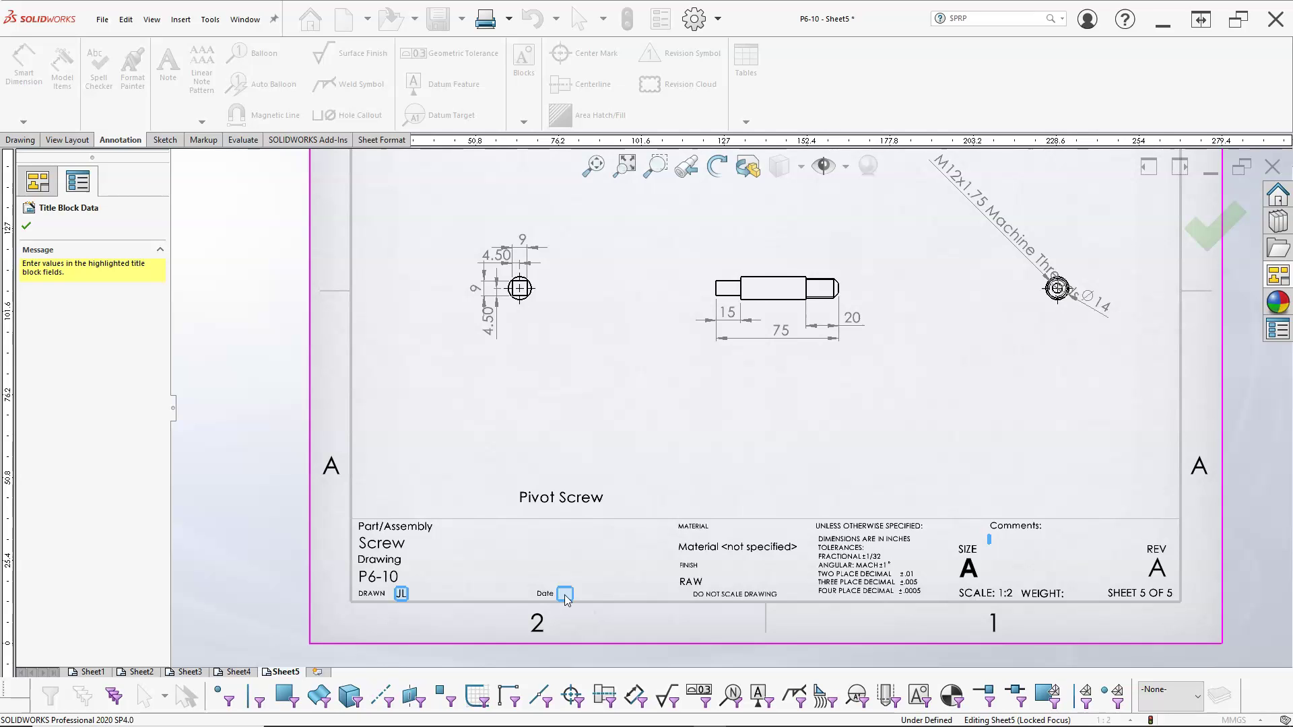
click(566, 597)
text(/2020)
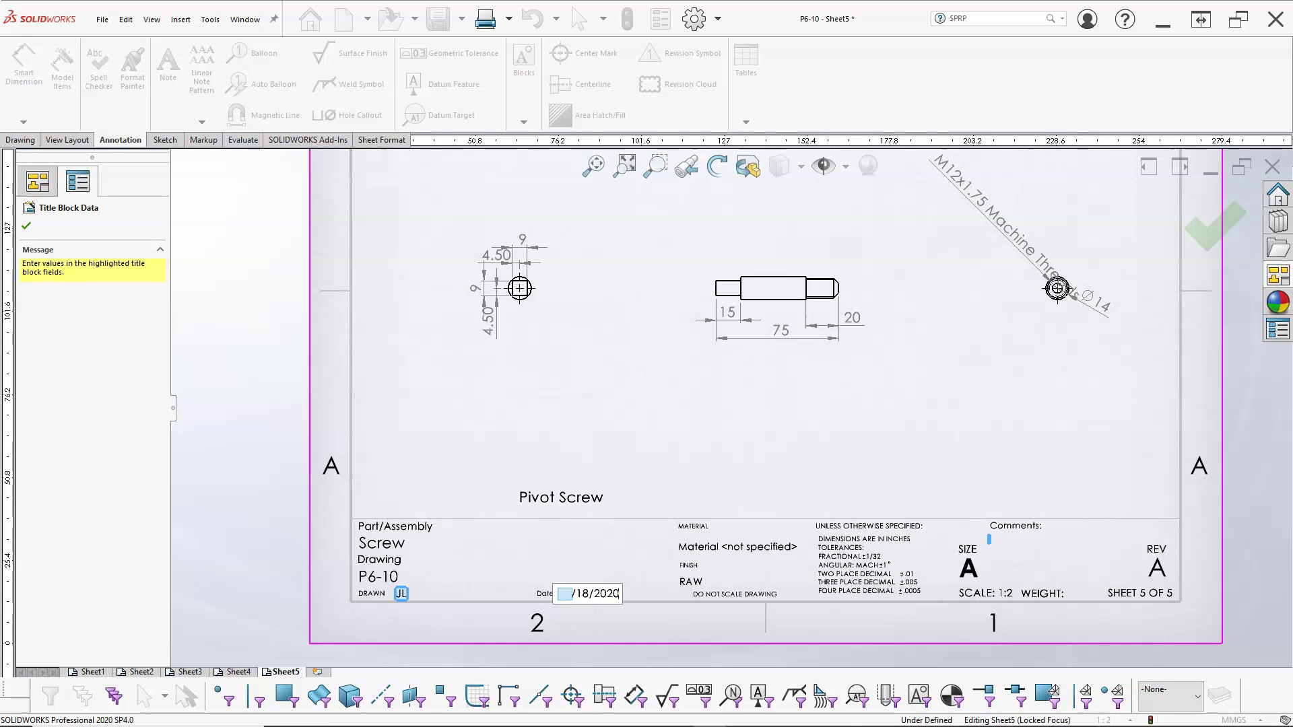
key(Tab)
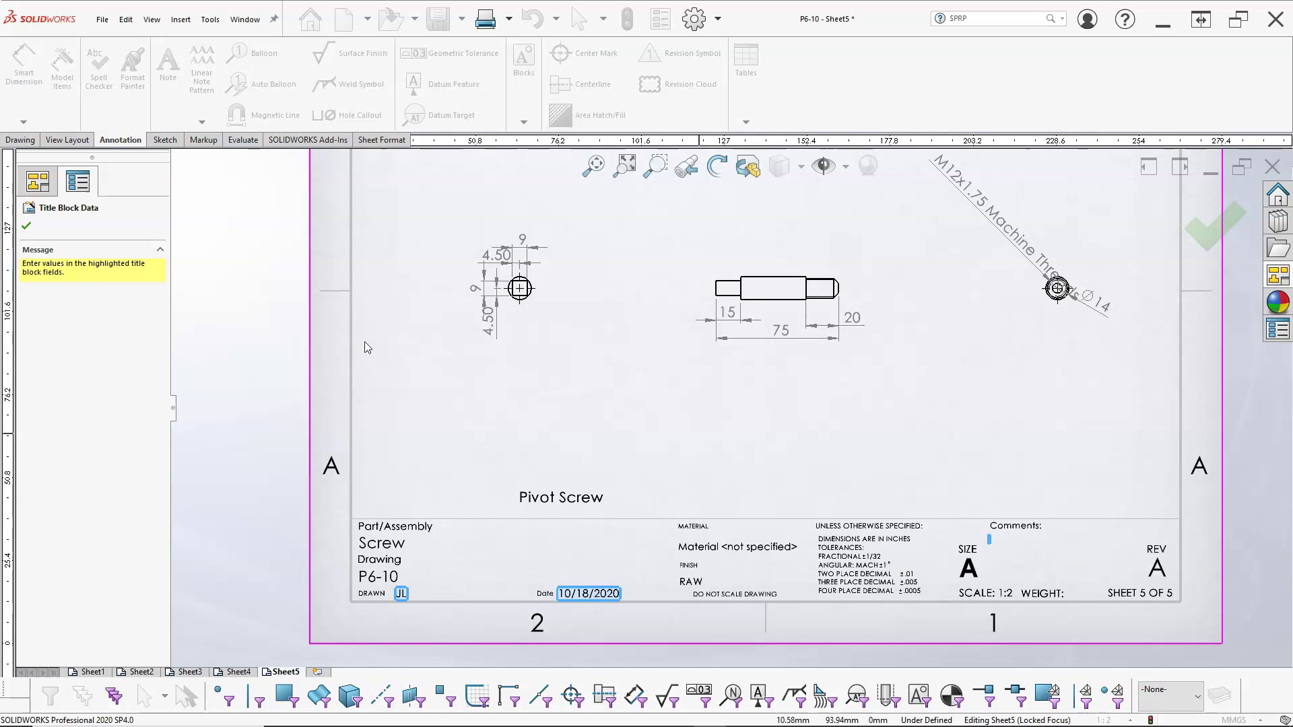
click(27, 228)
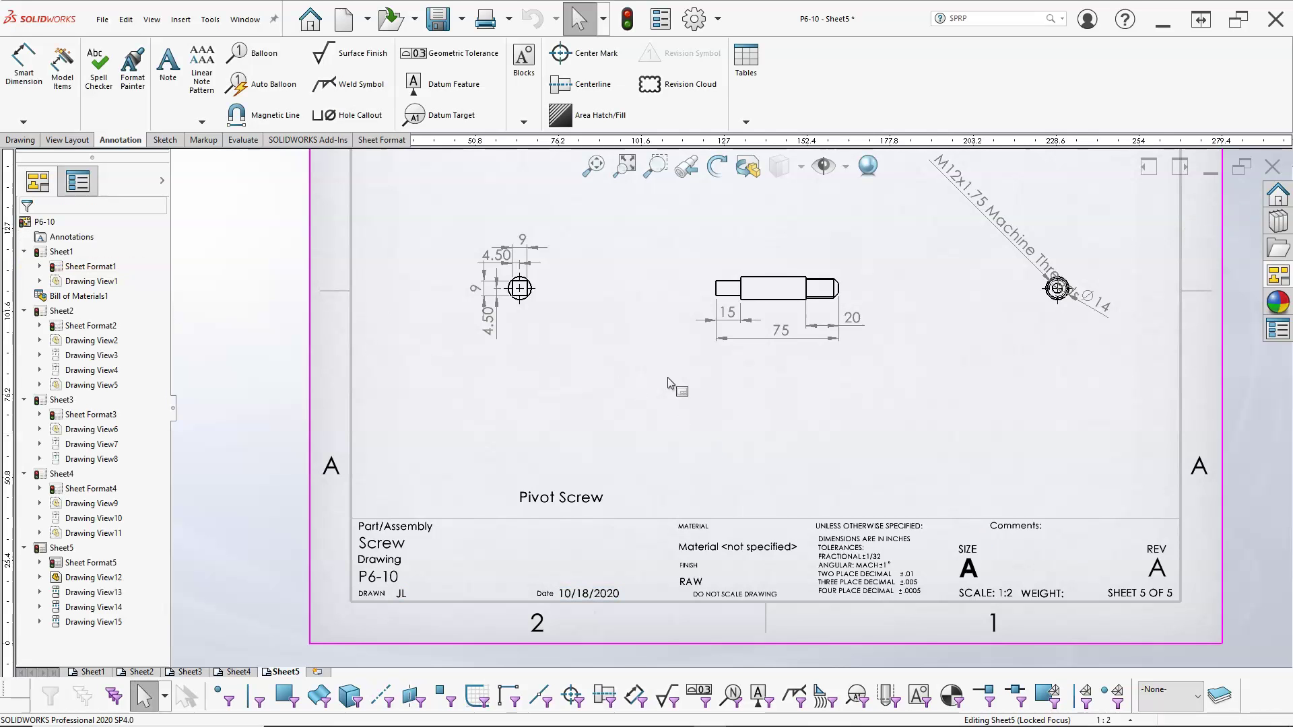
Open the screw part from the dimensioned middle view on Sheet5 and assign Plain Carbon Steel to its Pivot Screw configuration.
scroll(795, 266, down, 3)
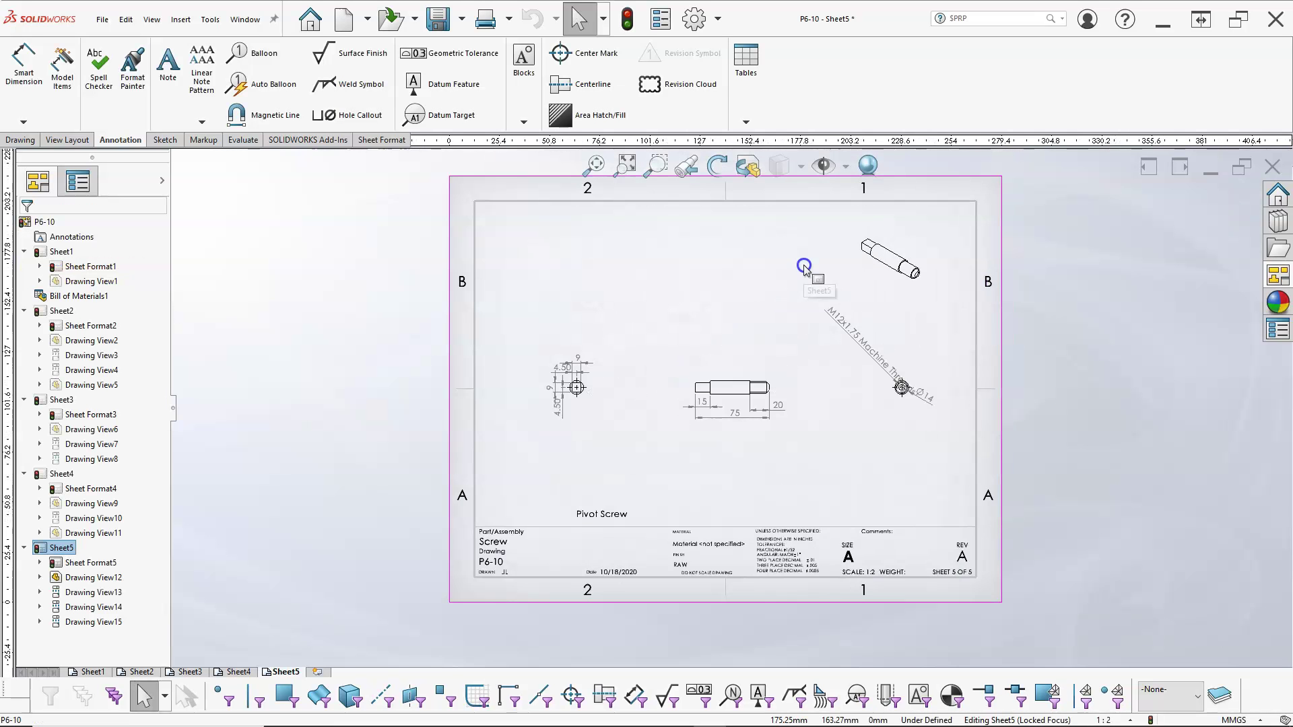
scroll(797, 266, down, 3)
scroll(795, 264, up, 3)
scroll(793, 264, up, 2)
scroll(694, 510, down, 1)
scroll(694, 510, up, 1)
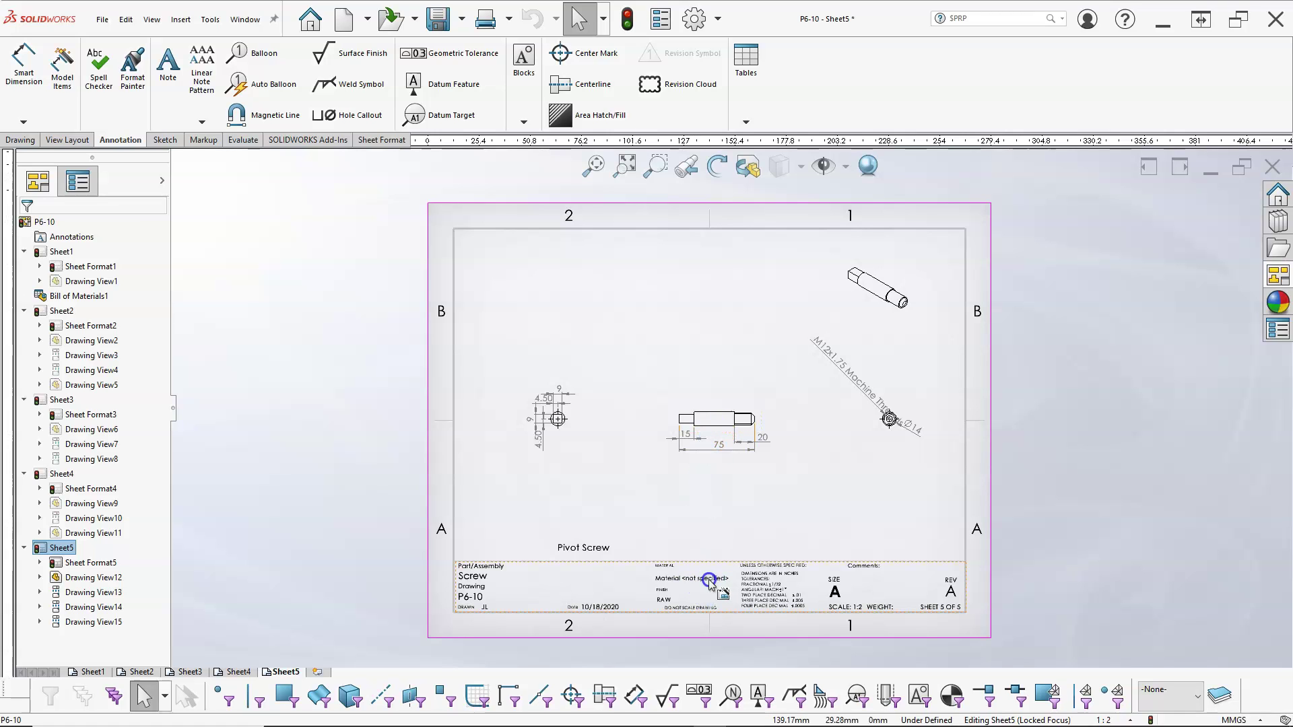
click(711, 414)
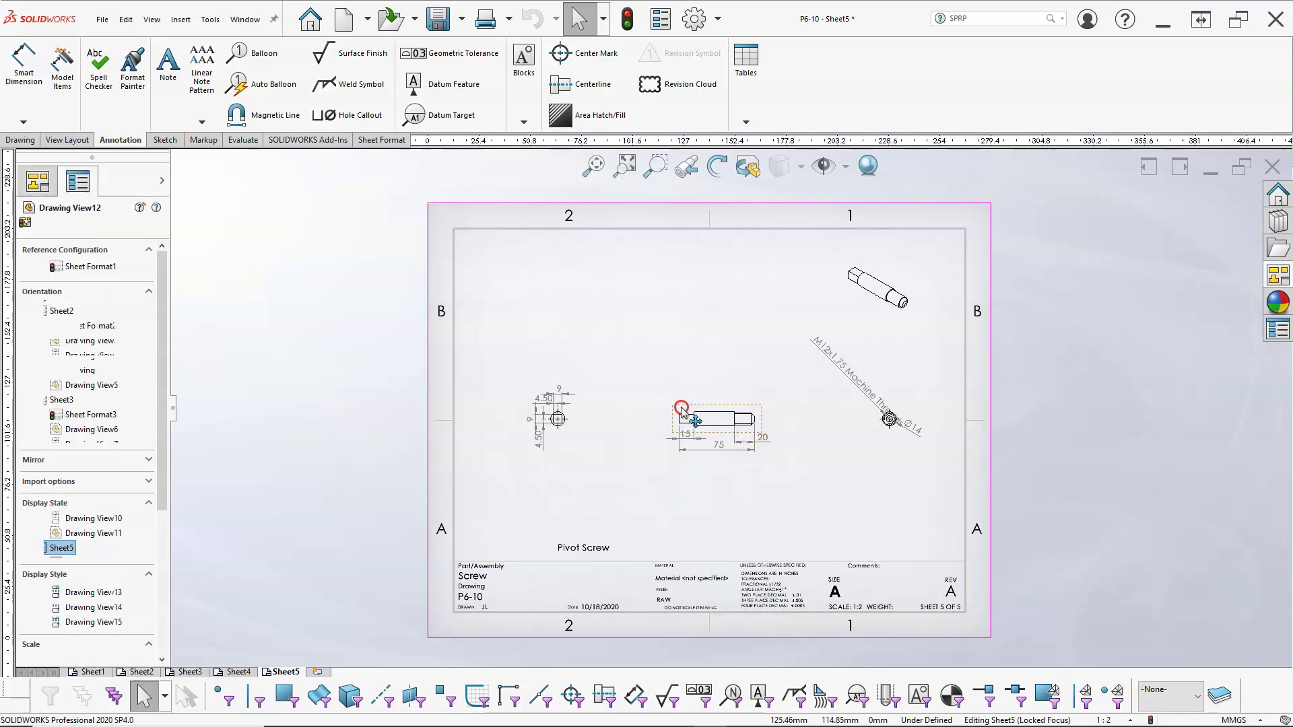
right_click(681, 407)
click(693, 294)
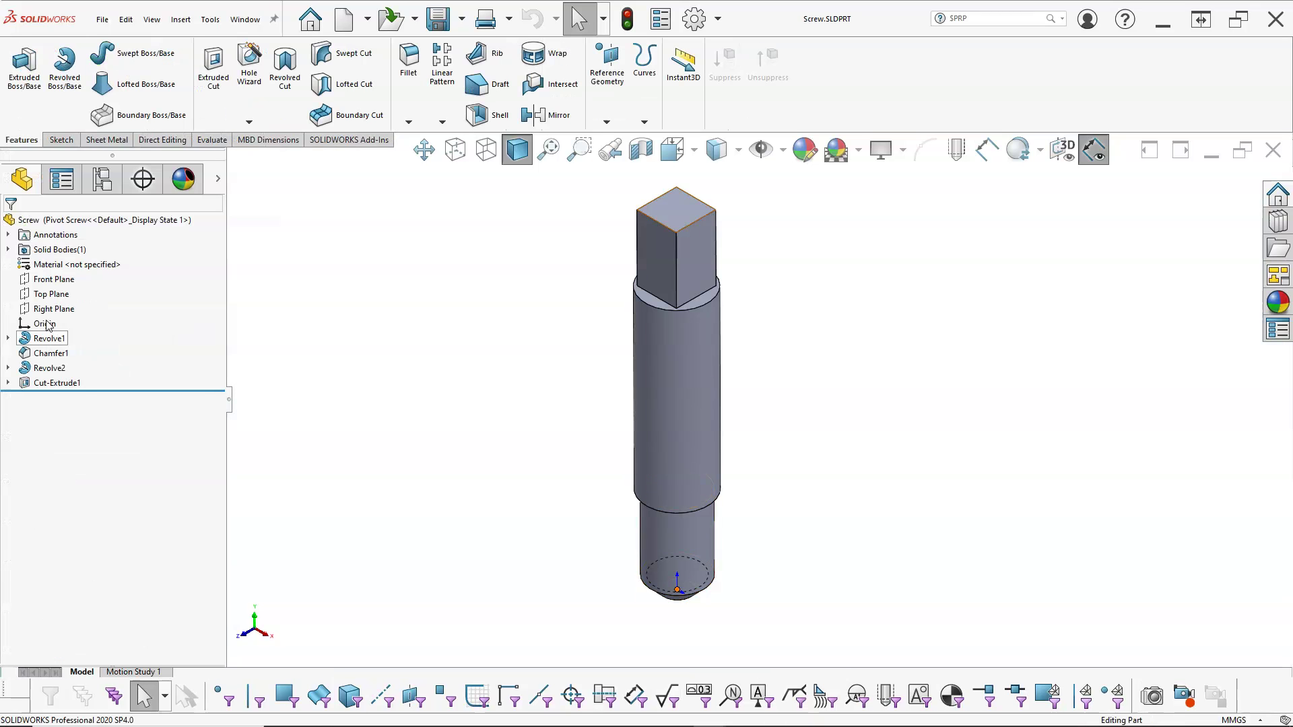
right_click(57, 264)
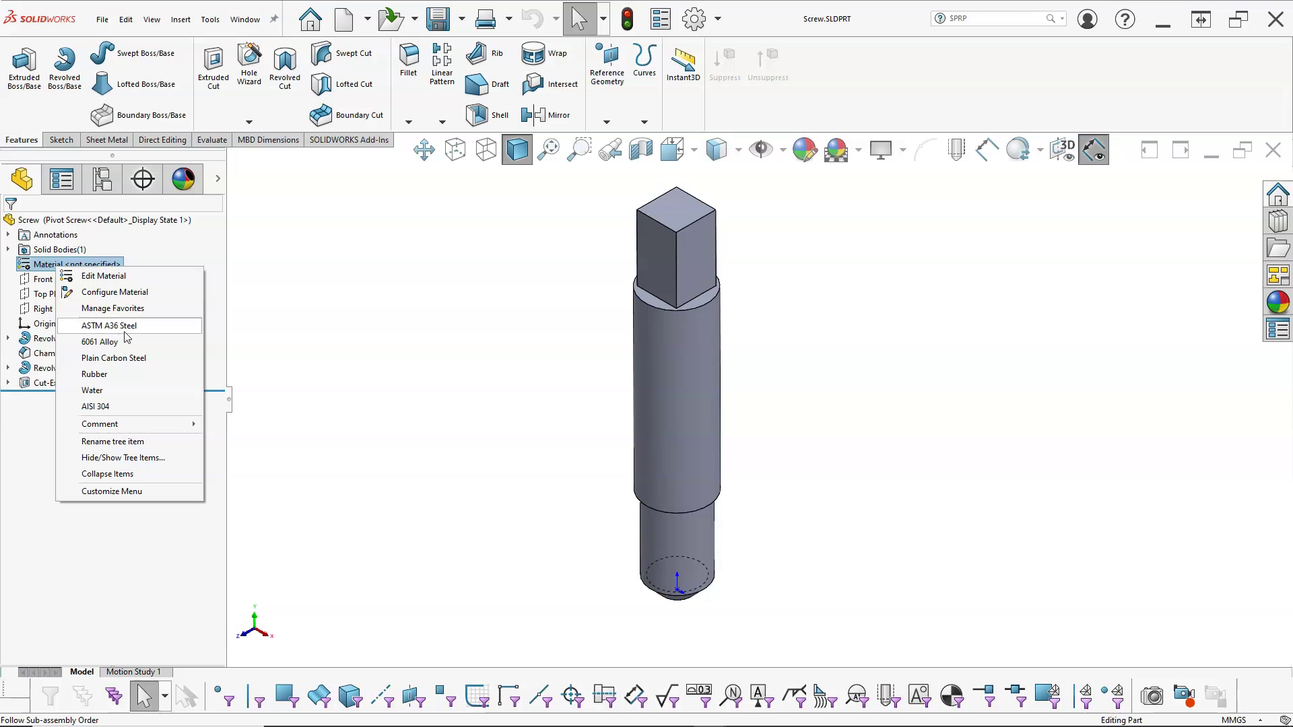
click(114, 357)
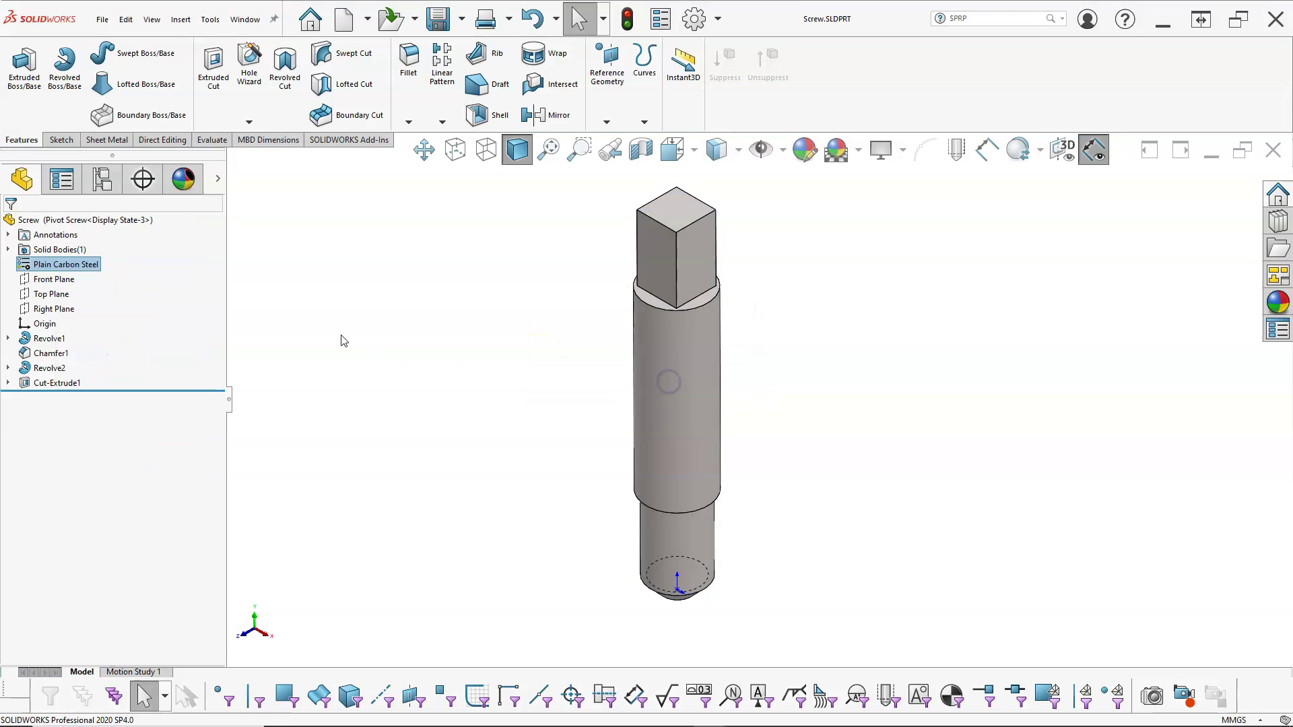
Activate the part's Adjustment Screw configuration and assign Plain Carbon Steel as its material.
click(102, 179)
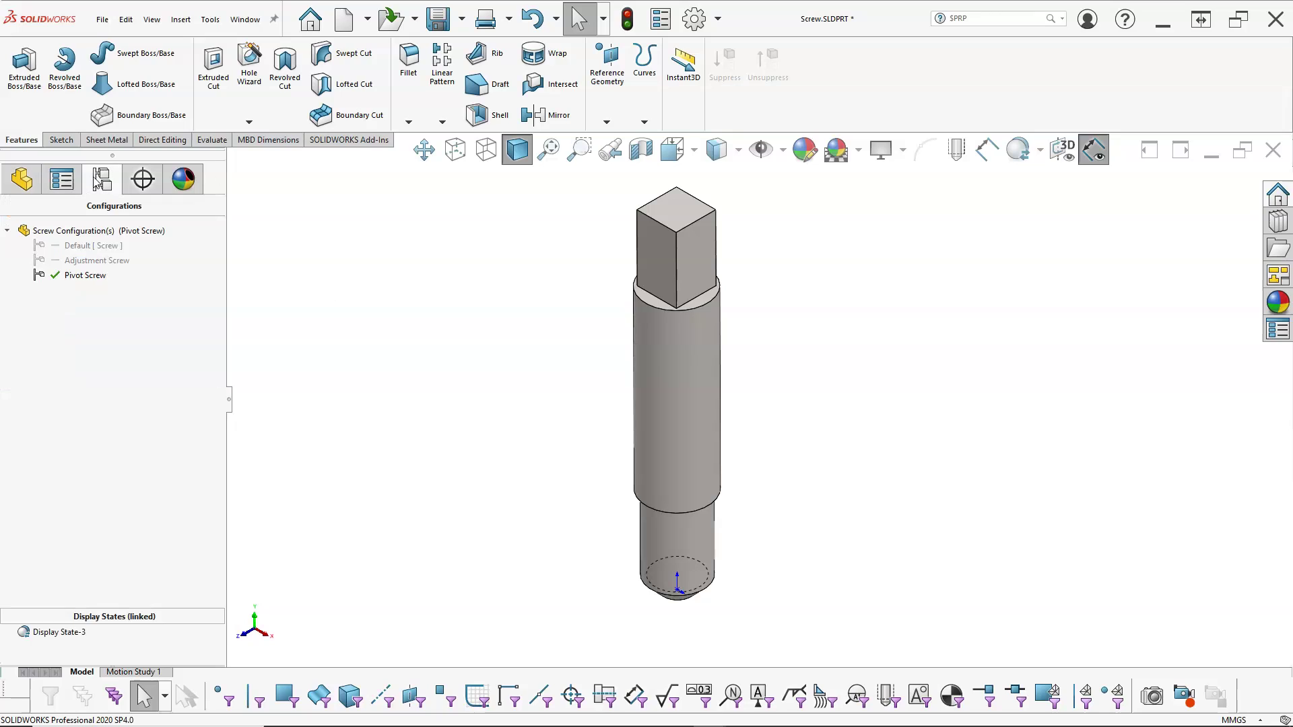
double_click(95, 260)
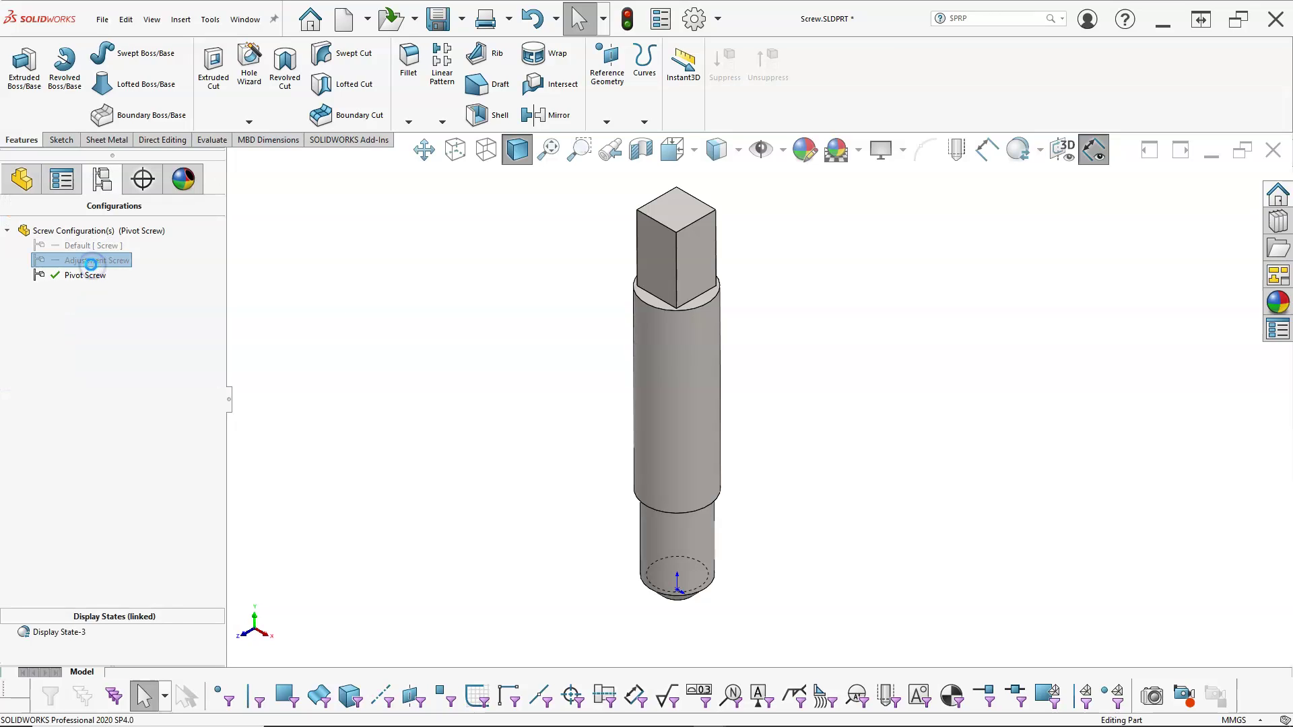
click(23, 188)
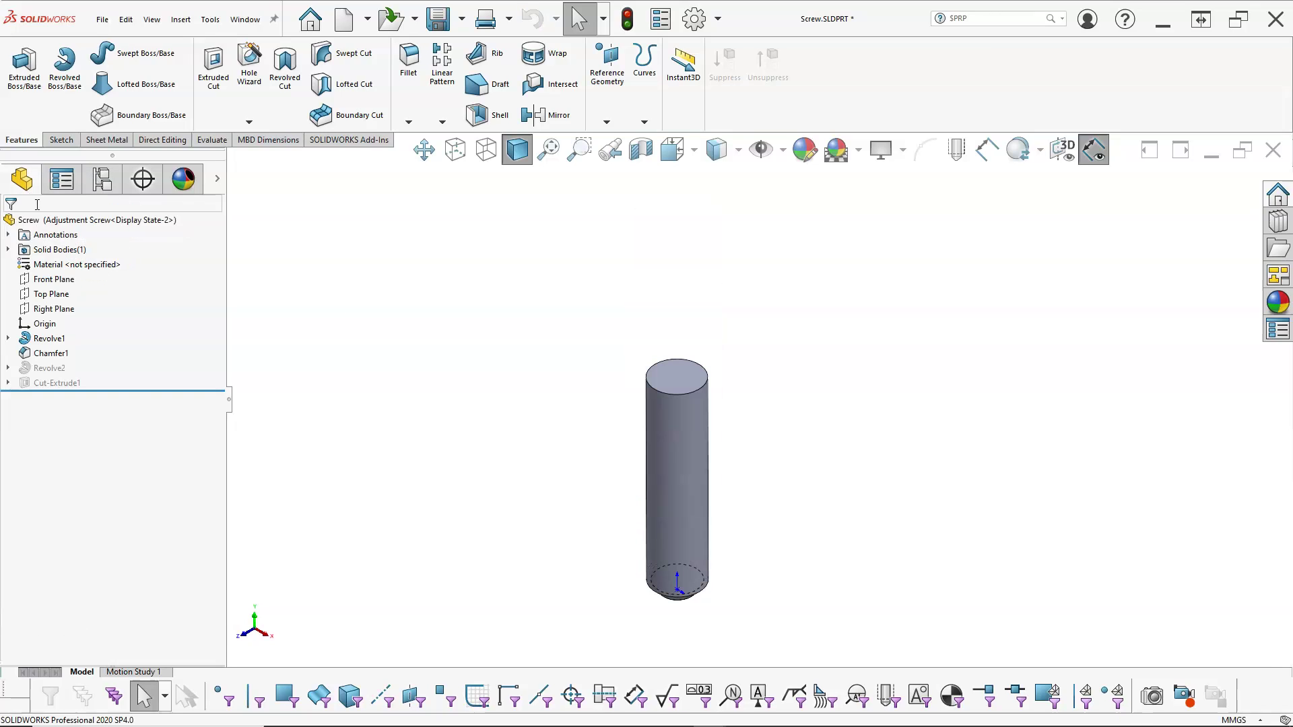
right_click(78, 265)
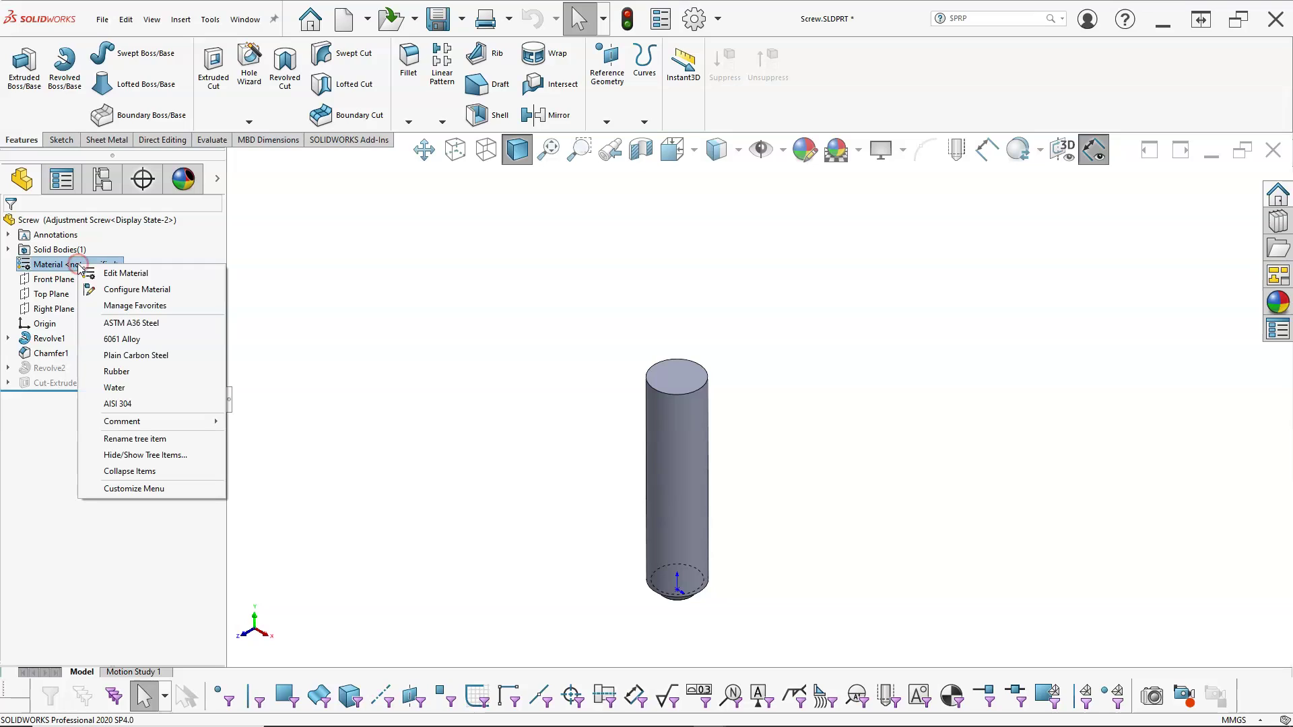
click(148, 356)
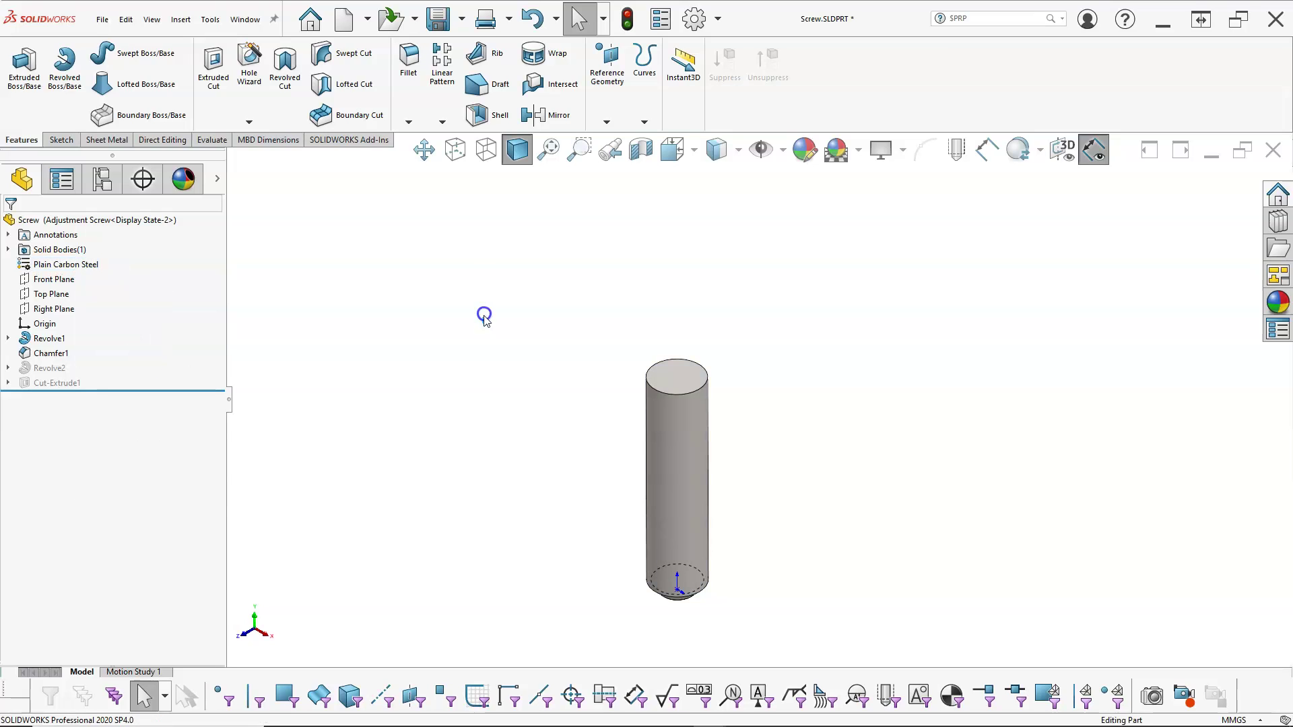
Save the screw part and close it to return to the P6-10 drawing.
key(ctrl+s)
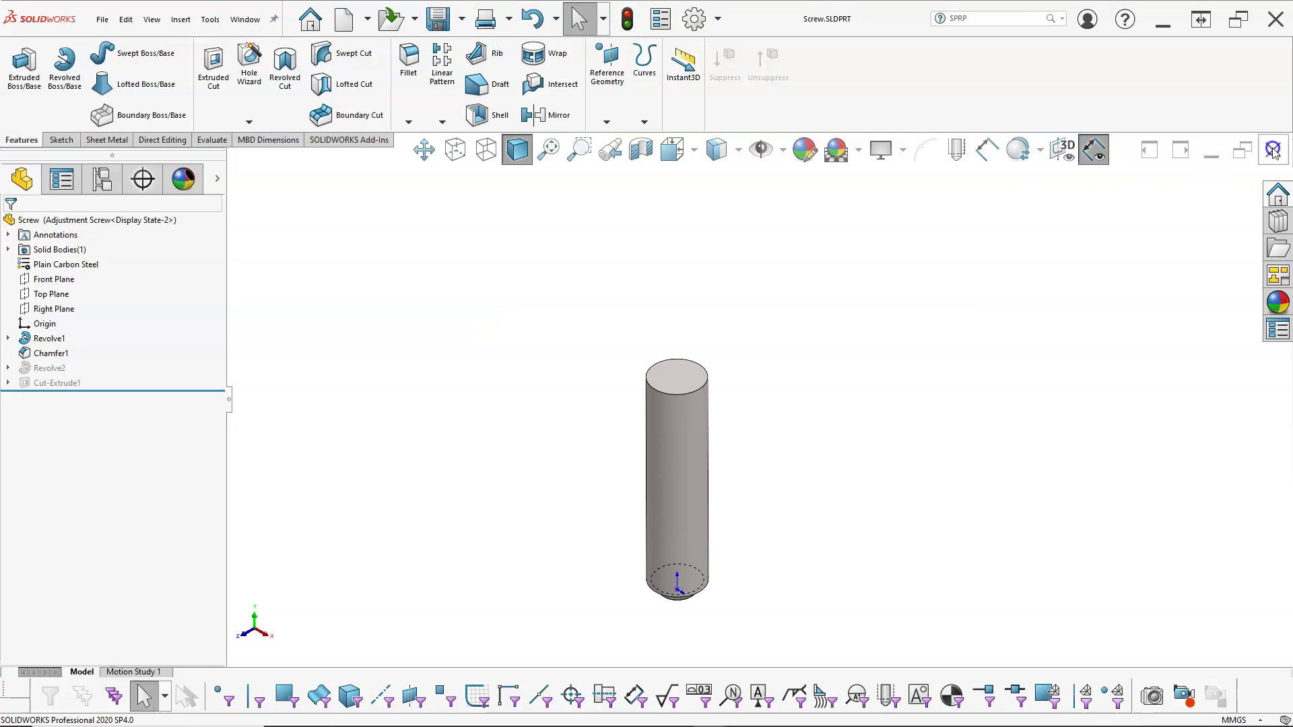
click(1273, 150)
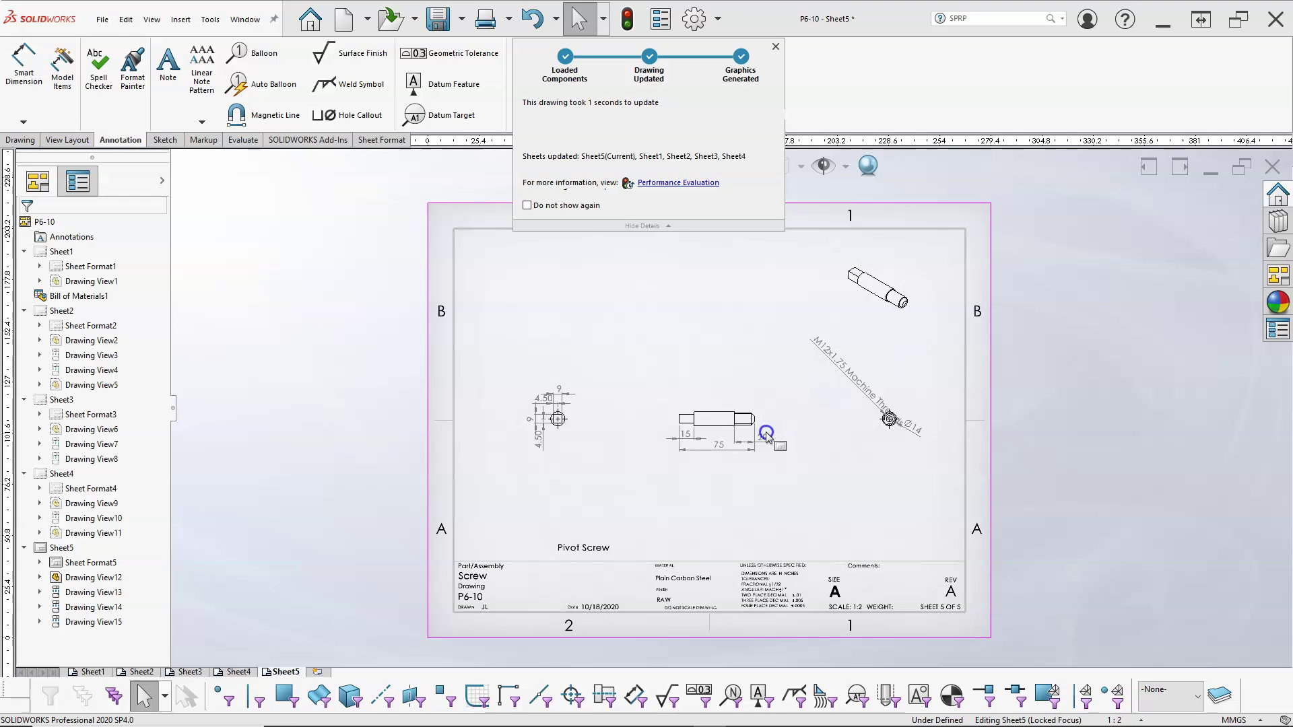